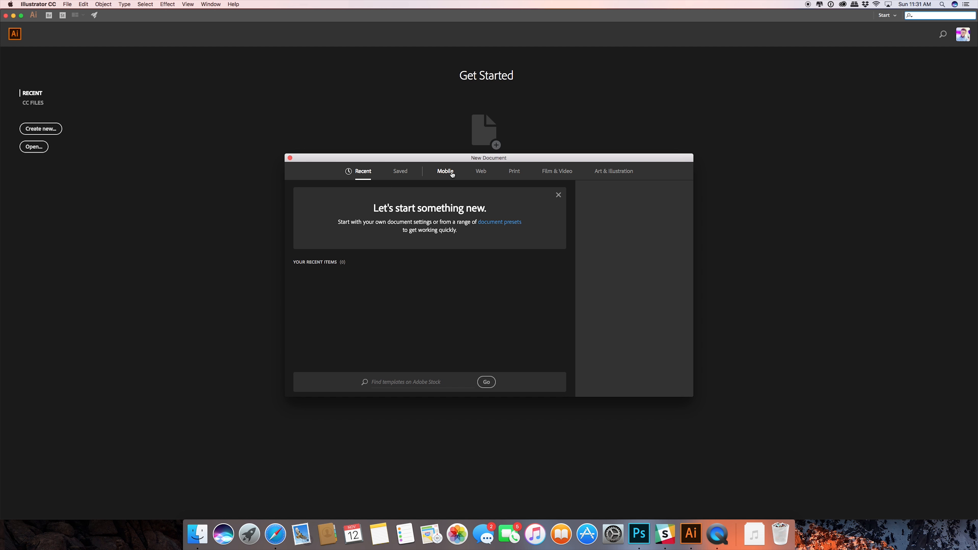
Create a new web document from the Web-Large preset (1920 x 1080 px) and close the welcome tour.
left_click(481, 172)
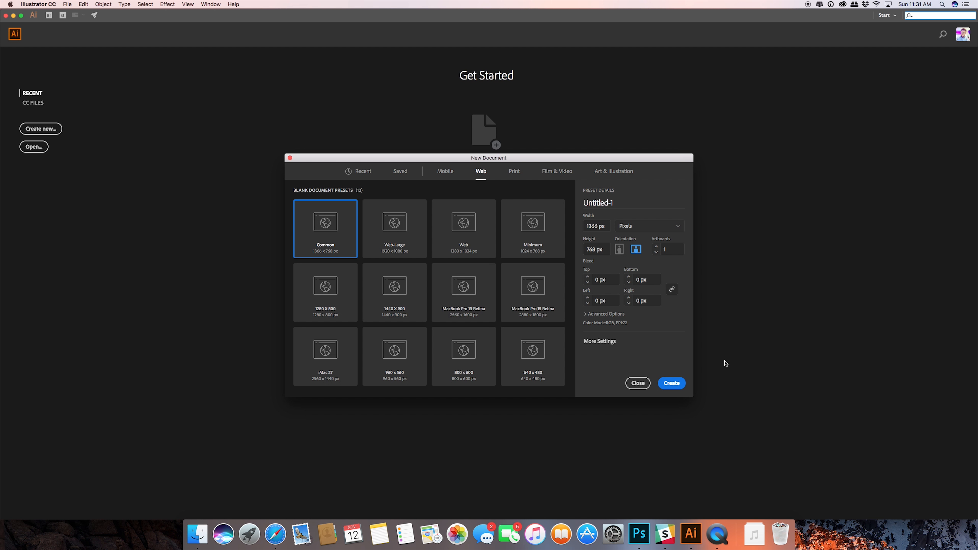
left_click(383, 214)
left_click(662, 387)
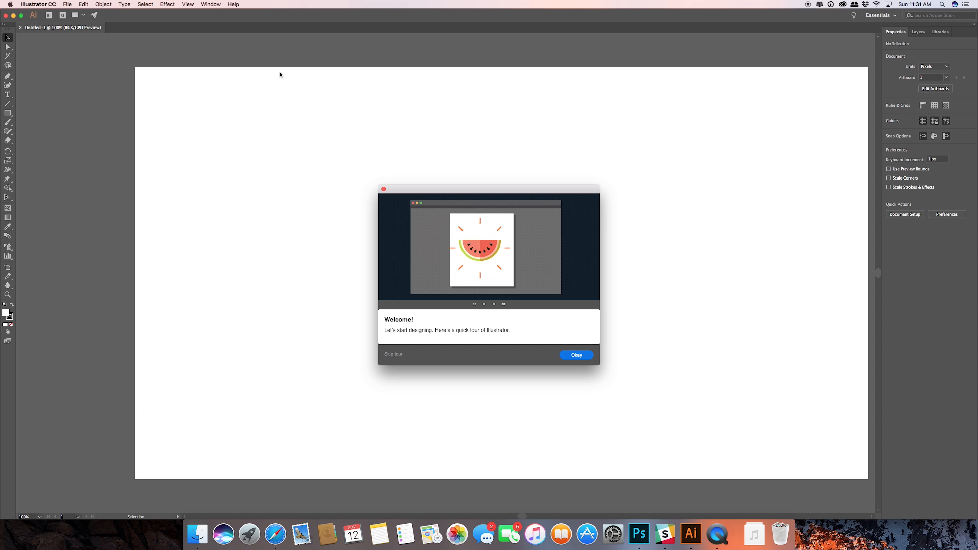
left_click(384, 189)
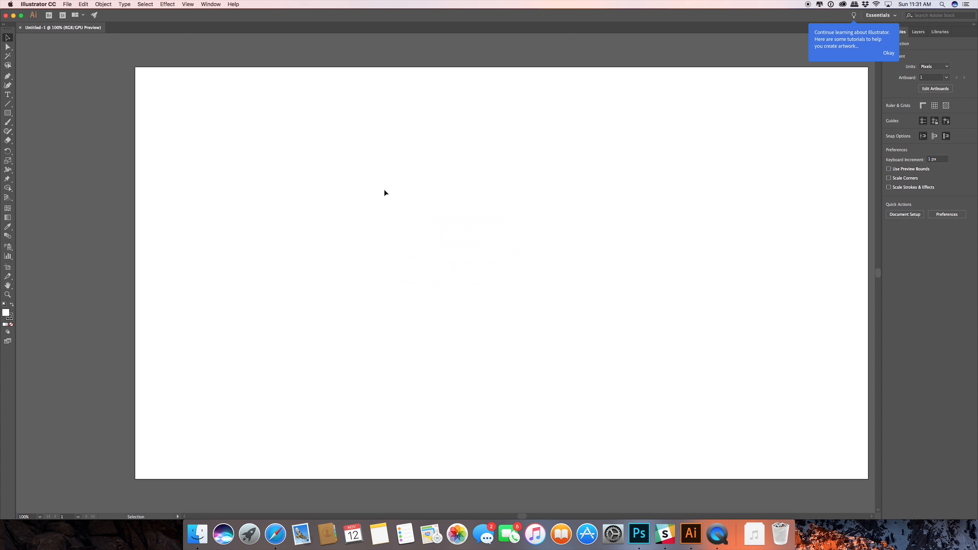
Draw a circle about 106 px in diameter in the upper-left area of the artboard.
key("space")
left_click_drag(404, 193, 370, 189)
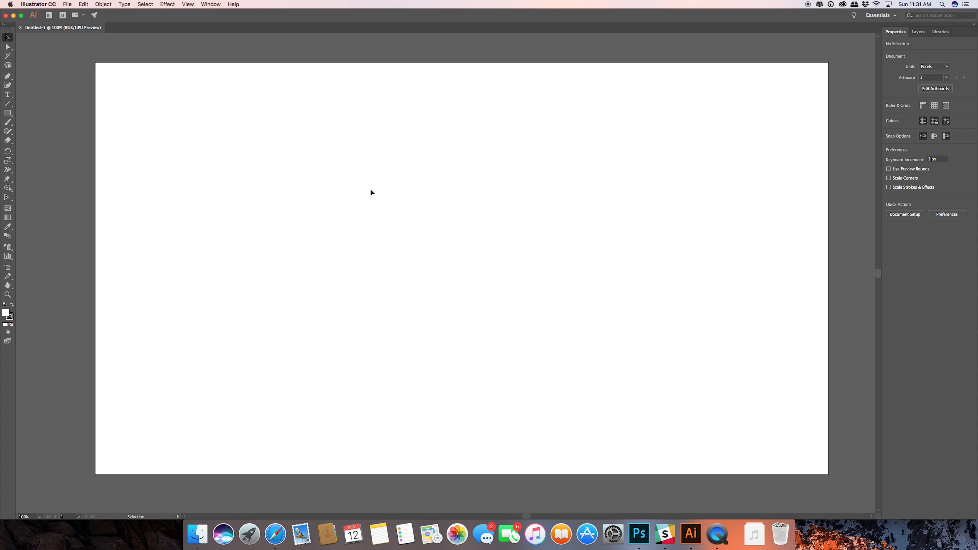
left_click(7, 112)
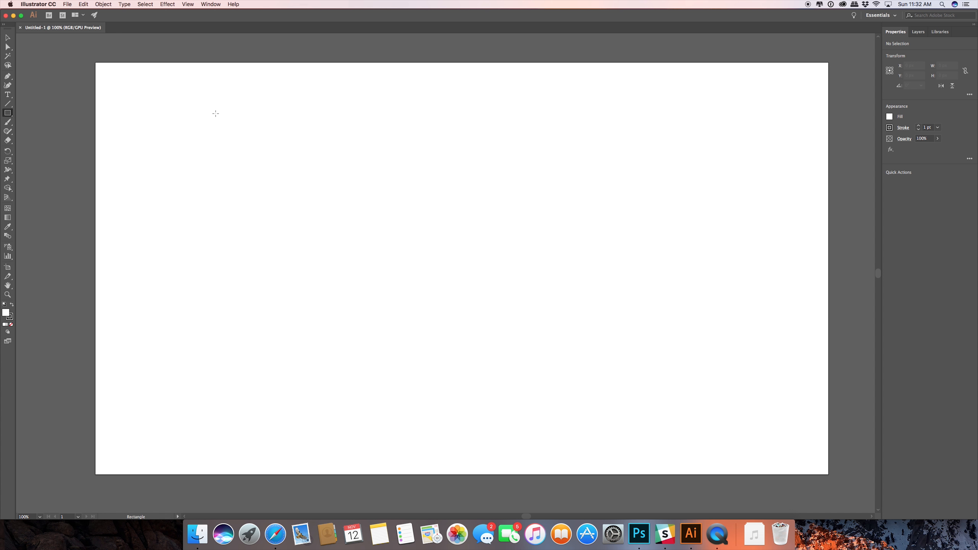
left_click_drag(9, 111, 39, 131)
left_click_drag(171, 127, 190, 107)
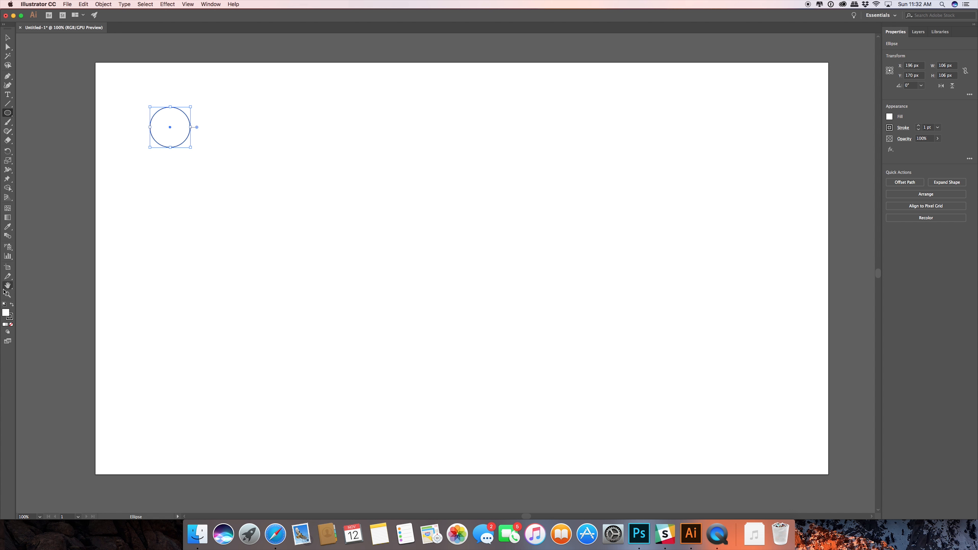
Make the circle solid black with no stroke, and dismiss the floating colour controls.
left_click(12, 306)
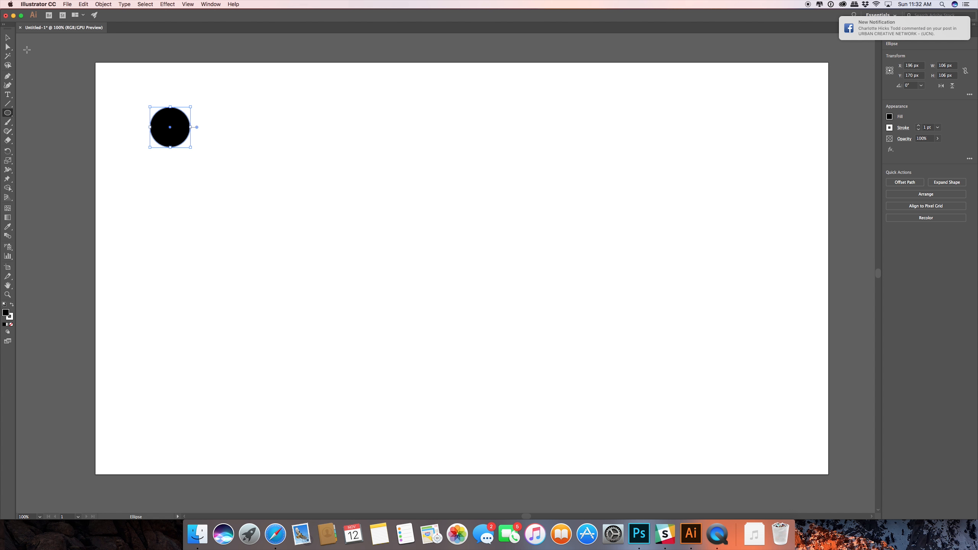
key("v")
left_click(12, 324)
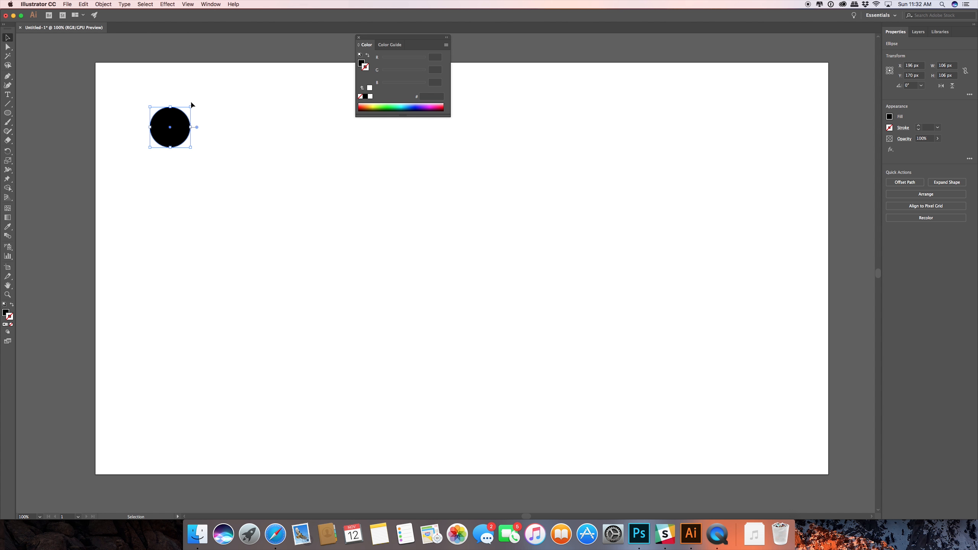
left_click(214, 54)
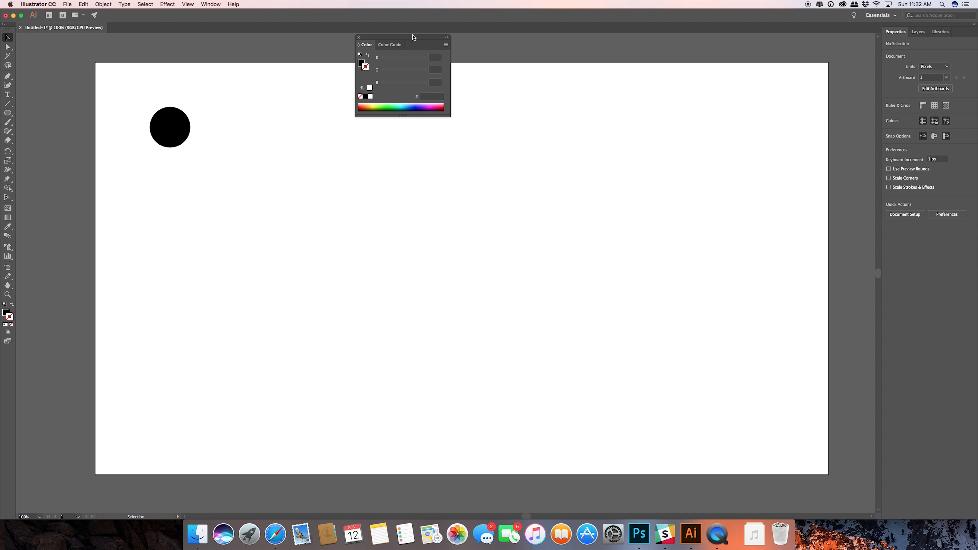
left_click(358, 38)
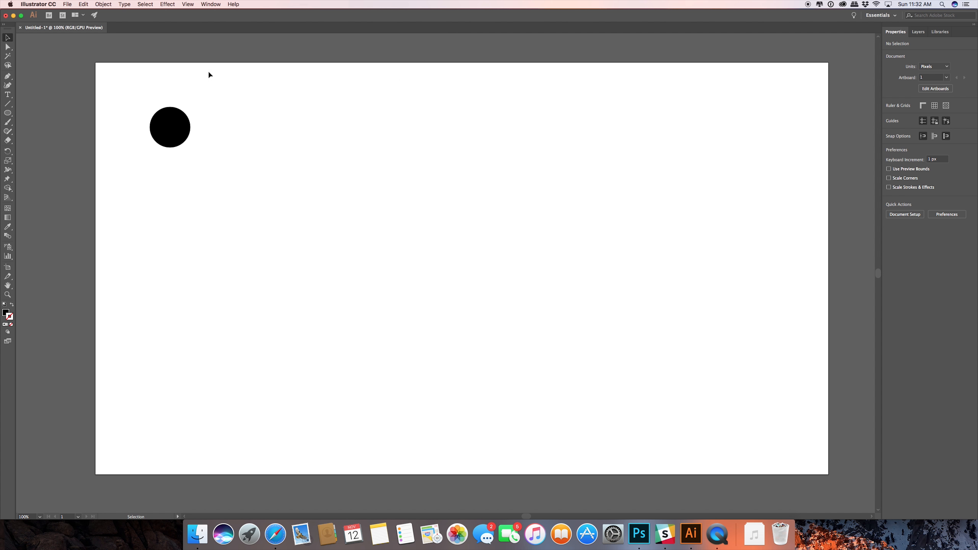
Move the circle closer to the artboard's upper-left corner and draw a black square about 98 px wide to its lower right.
left_click_drag(170, 127, 143, 111)
left_click(13, 114)
left_click(38, 113)
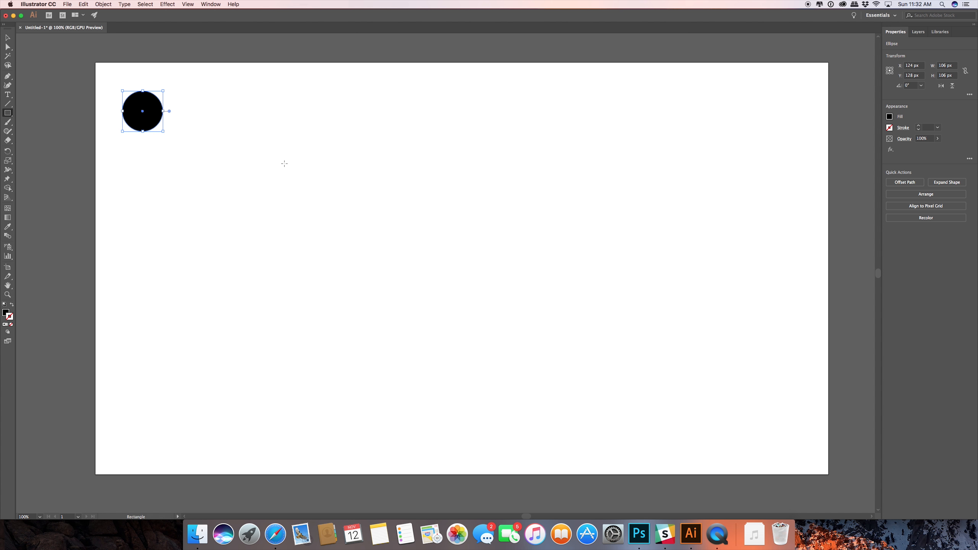
left_click_drag(281, 158, 300, 139)
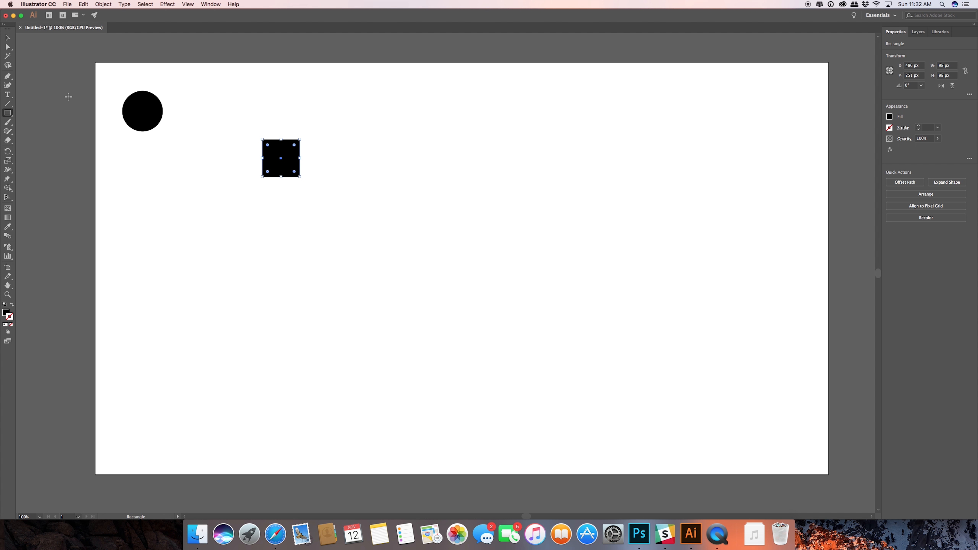
Remove the square's upper-left anchor point to form a right triangle, and scale it down to about 38 px.
key("p")
left_click(262, 140)
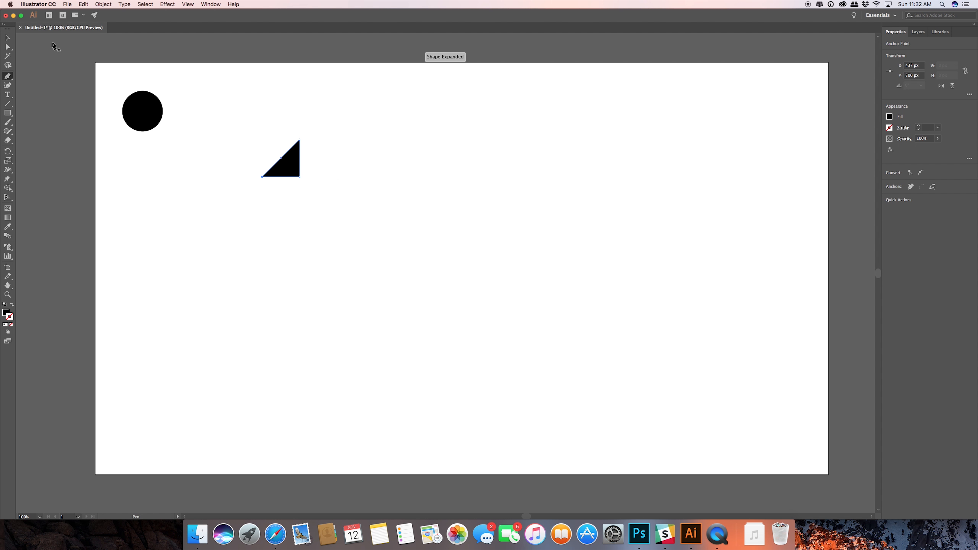
left_click(8, 37)
left_click_drag(300, 139, 289, 150)
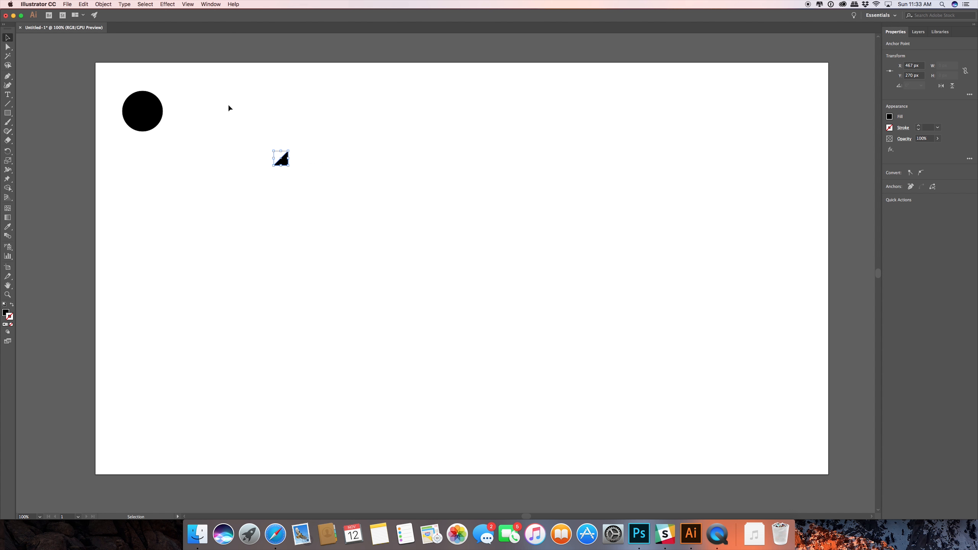
Set the small triangle's fill colour to white (FFFFFF), keeping it without a stroke.
left_click(13, 306)
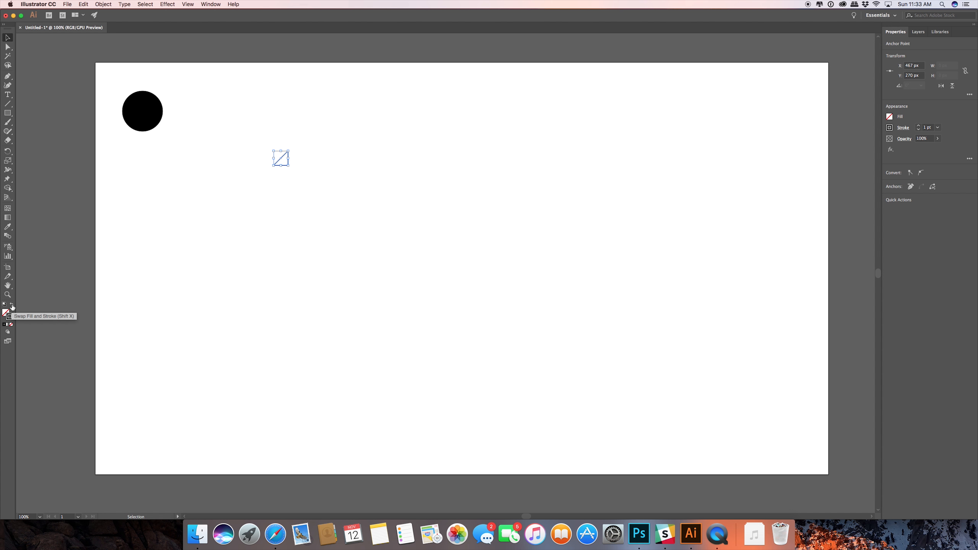
left_click(12, 304)
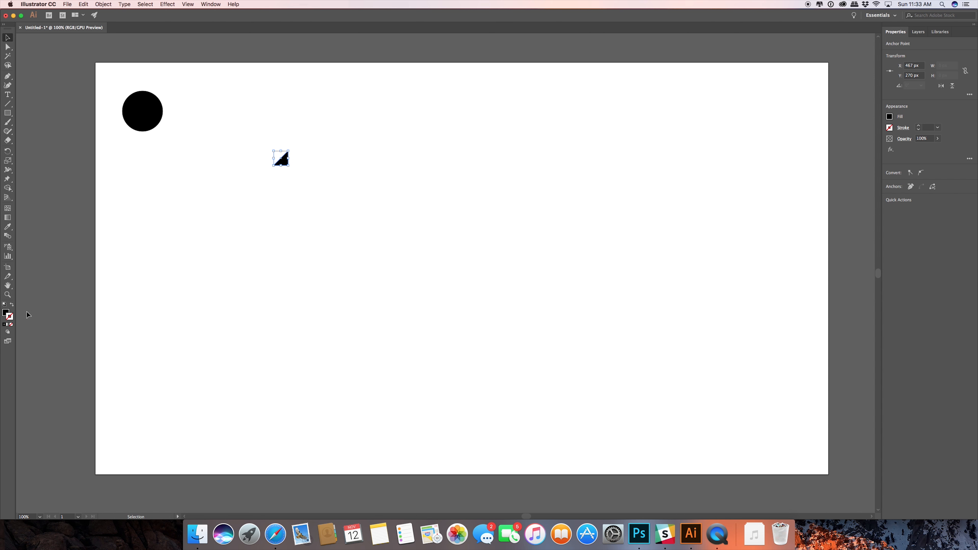
double_click(5, 312)
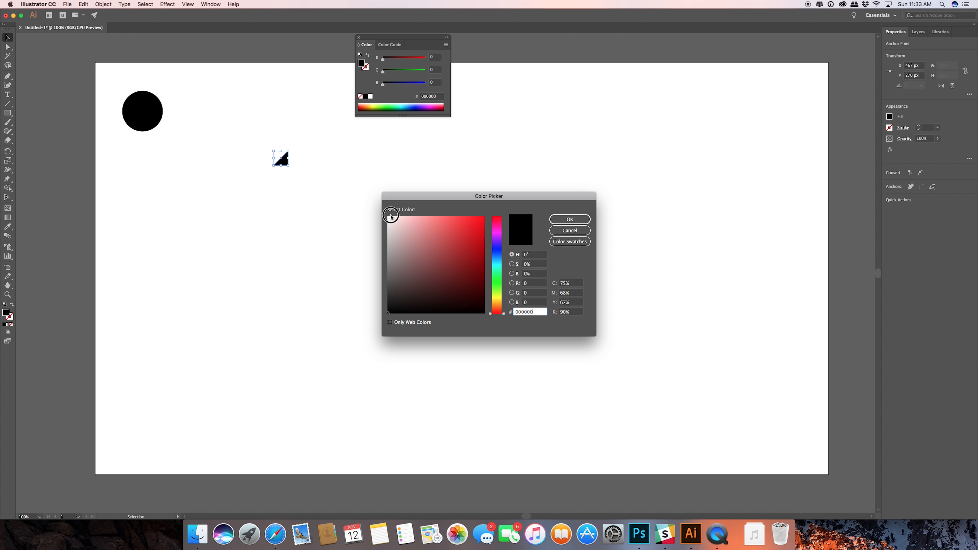
left_click_drag(389, 218, 380, 210)
left_click(554, 220)
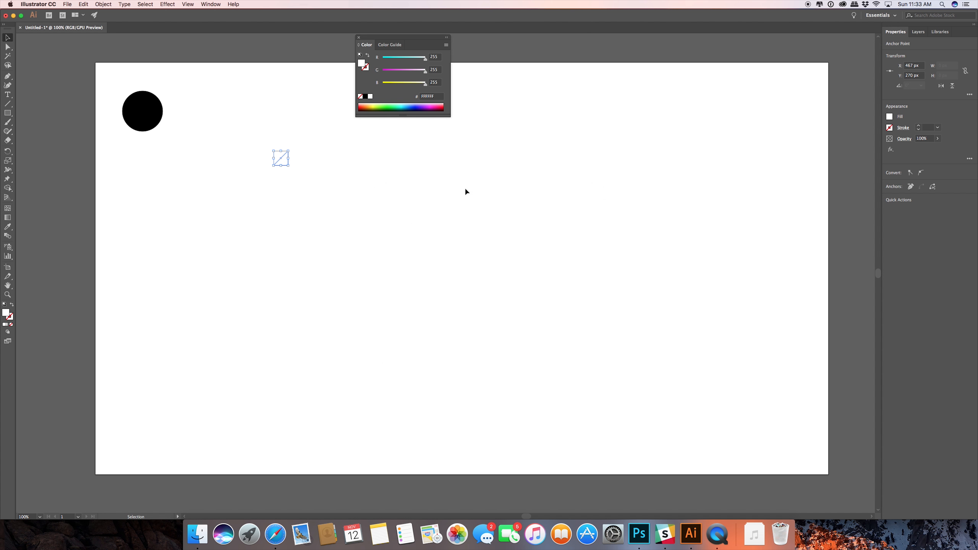
Move the white triangle onto the black circle so that the centres of both shapes coincide.
left_click(295, 158)
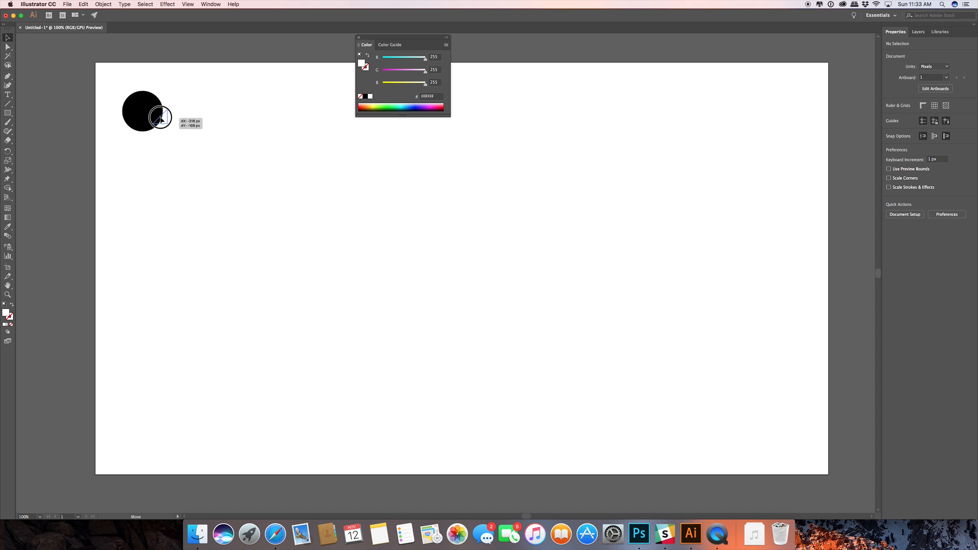
left_click(150, 111)
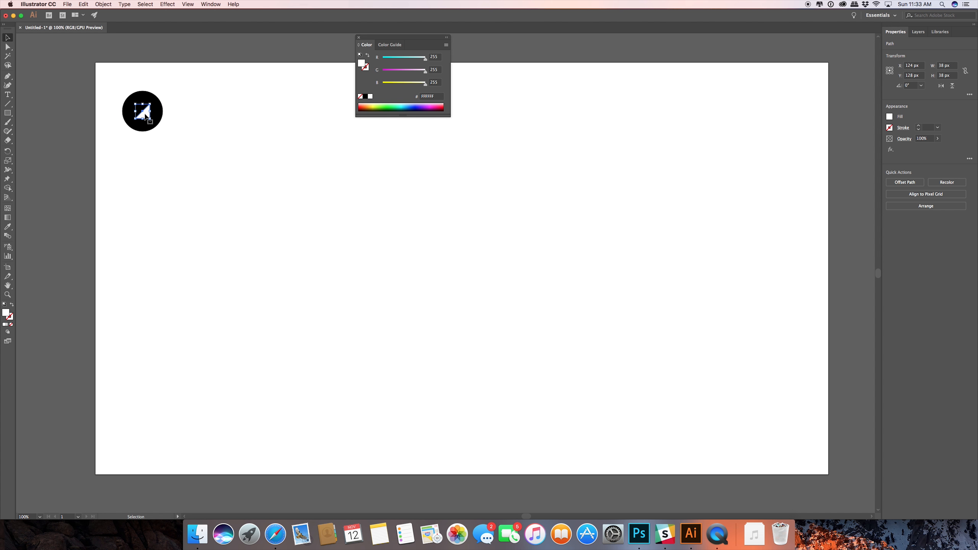
left_click_drag(169, 86, 125, 150)
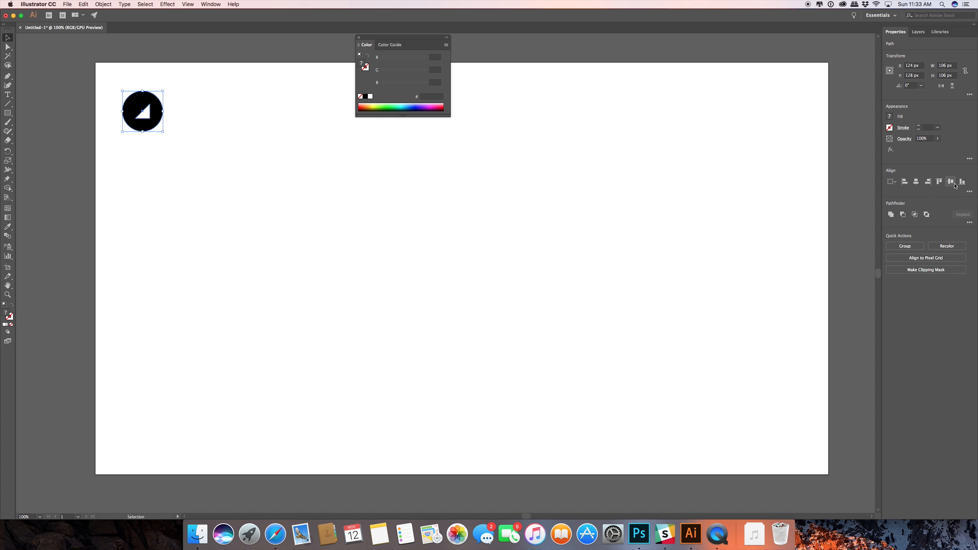
left_click(290, 214)
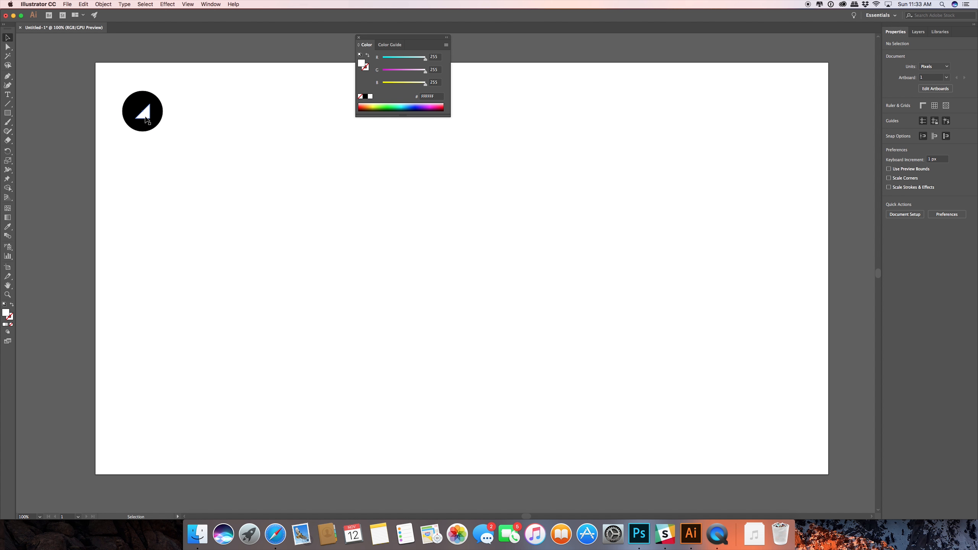
Shift the triangle slightly up and left, rotate the shapes 45° so it points right, and move them toward the artboard's middle left.
left_click_drag(147, 120, 142, 115)
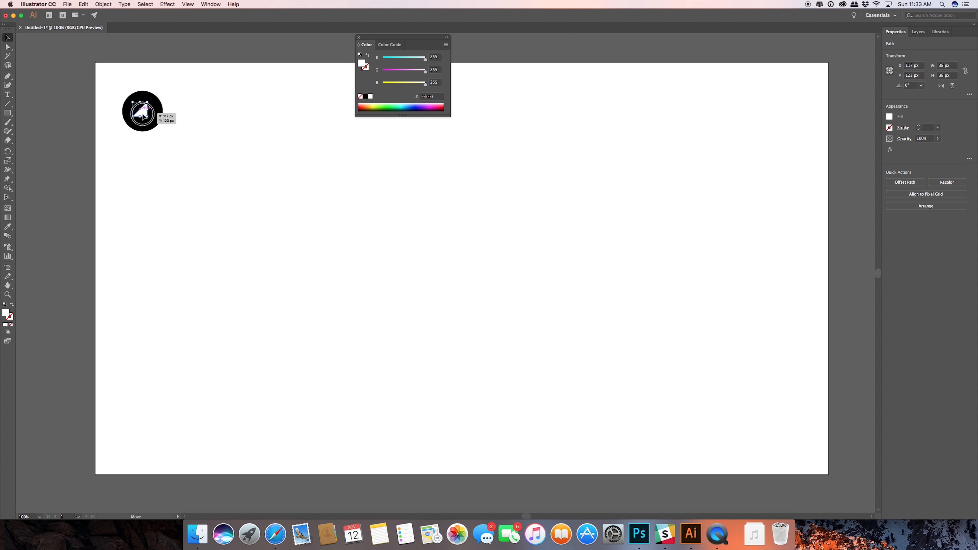
left_click(174, 90)
left_click_drag(174, 91, 106, 154)
left_click_drag(140, 116, 282, 201)
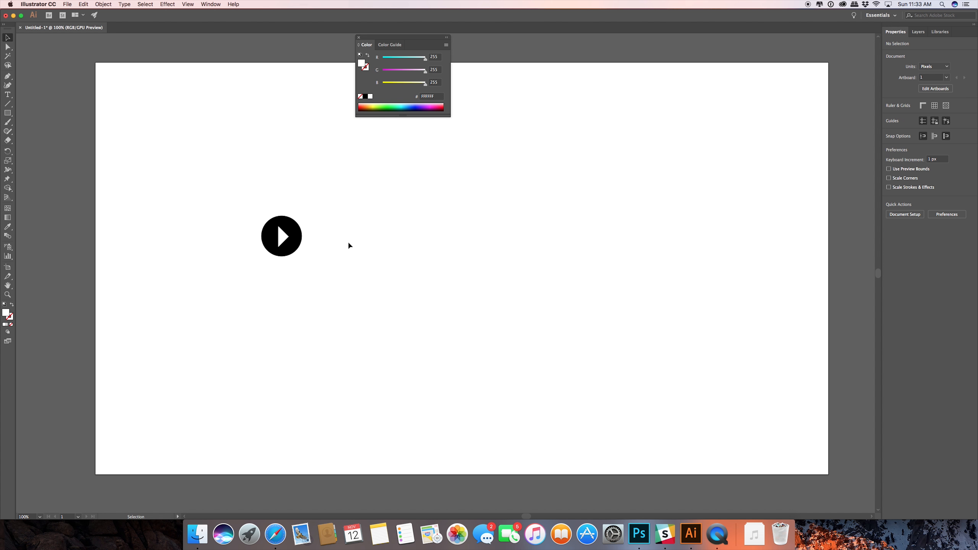
Adjust the triangle's position inside the circle so that it sits visually centred as a play symbol.
left_click(280, 234)
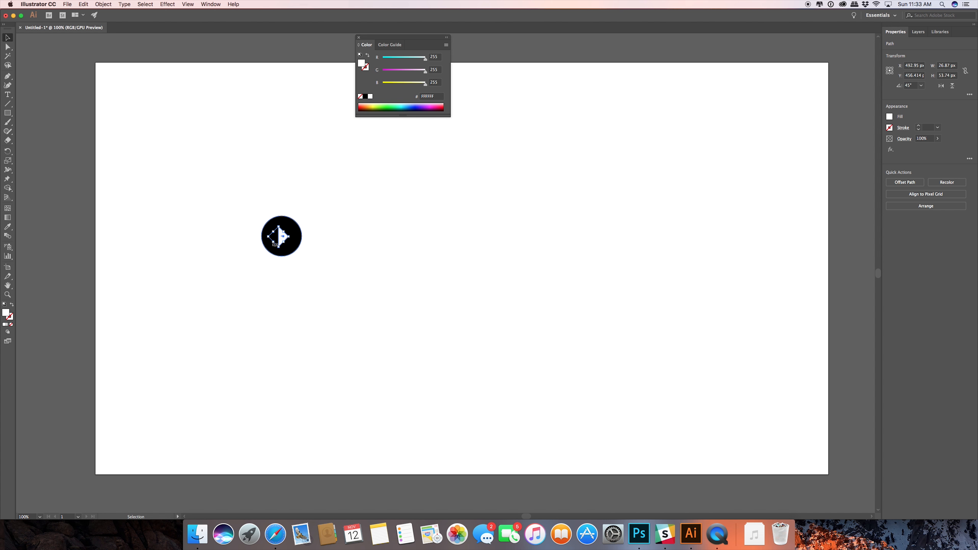
mouse_move(279, 233)
left_mouse_down()
mouse_move(280, 250)
mouse_move(280, 241)
left_mouse_up()
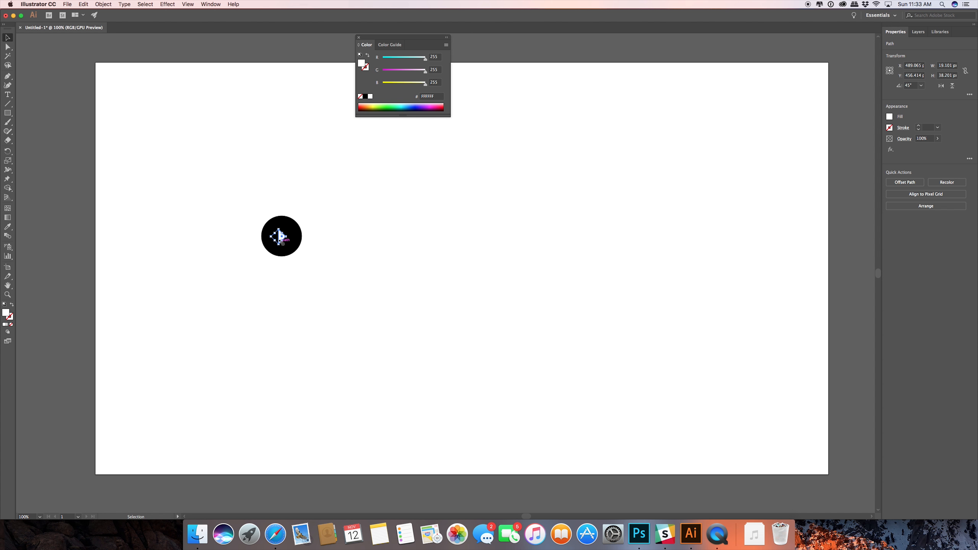
left_click(362, 241)
scroll(286, 237, "up", 4)
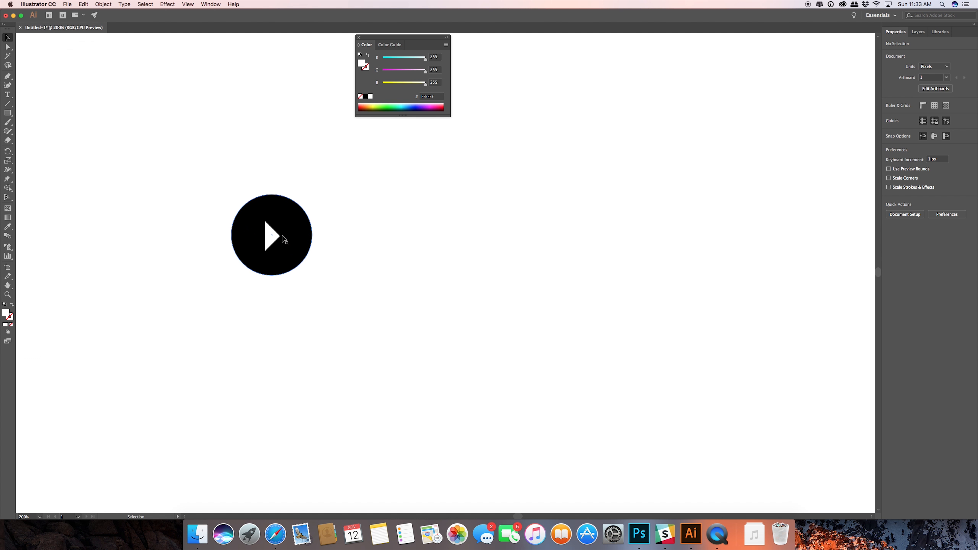
left_click(265, 238)
left_click(409, 245)
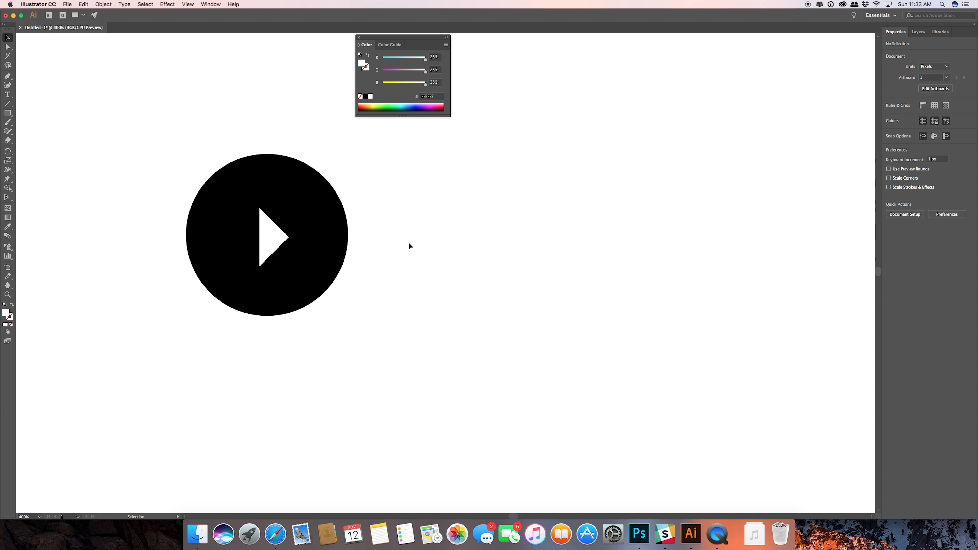
Scale the circle and triangle down together until the circle is about 49.5 px in diameter.
left_click_drag(328, 193, 172, 417)
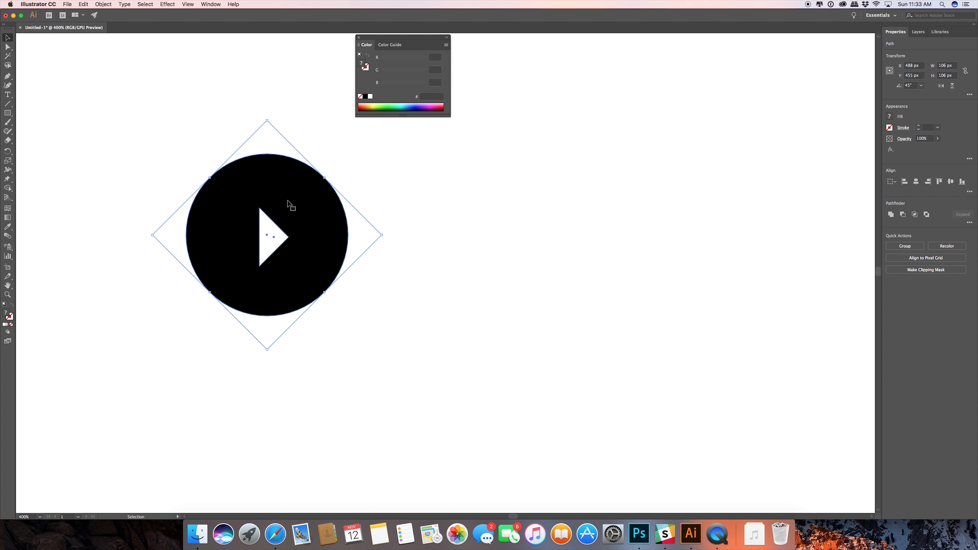
left_click_drag(382, 238, 330, 245)
left_click(398, 234)
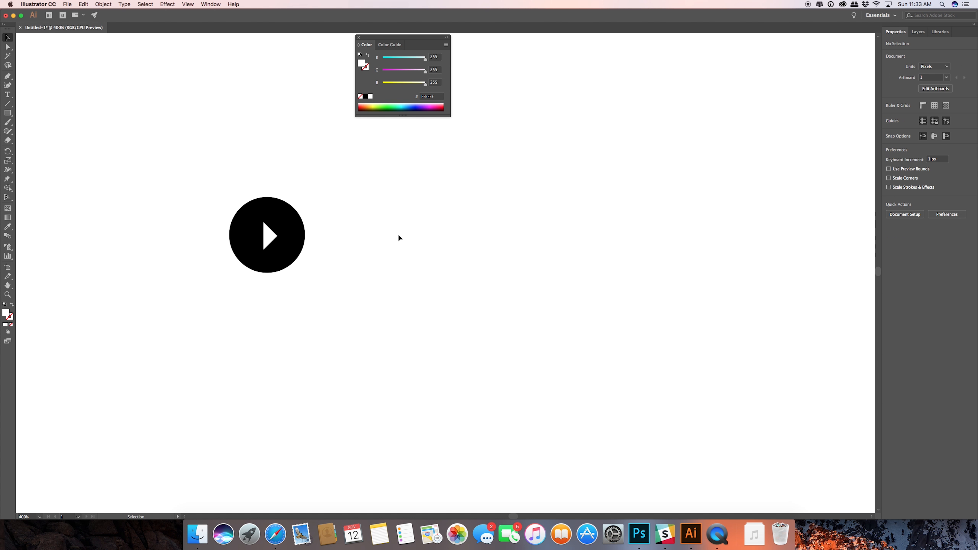
left_click(289, 220)
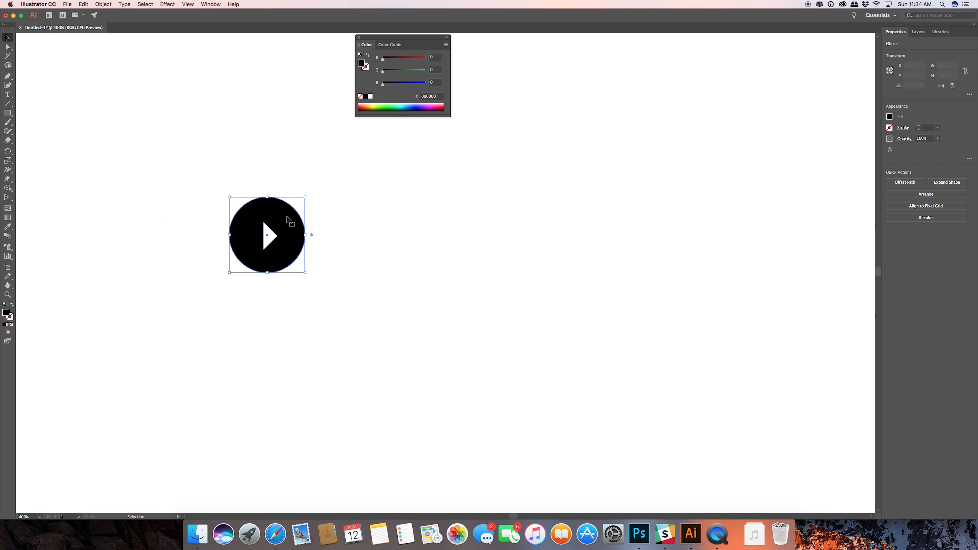
double_click(6, 312)
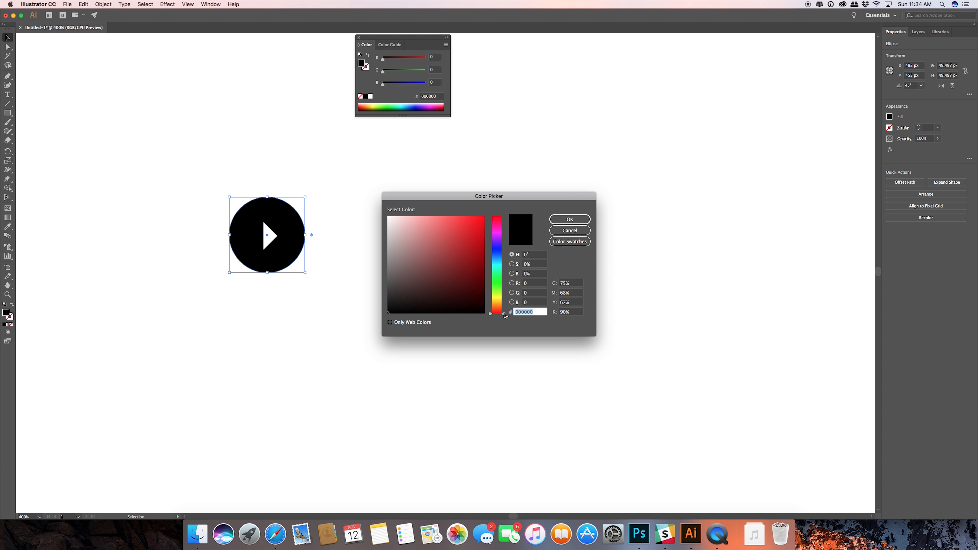
left_click_drag(505, 315, 503, 264)
left_click(474, 221)
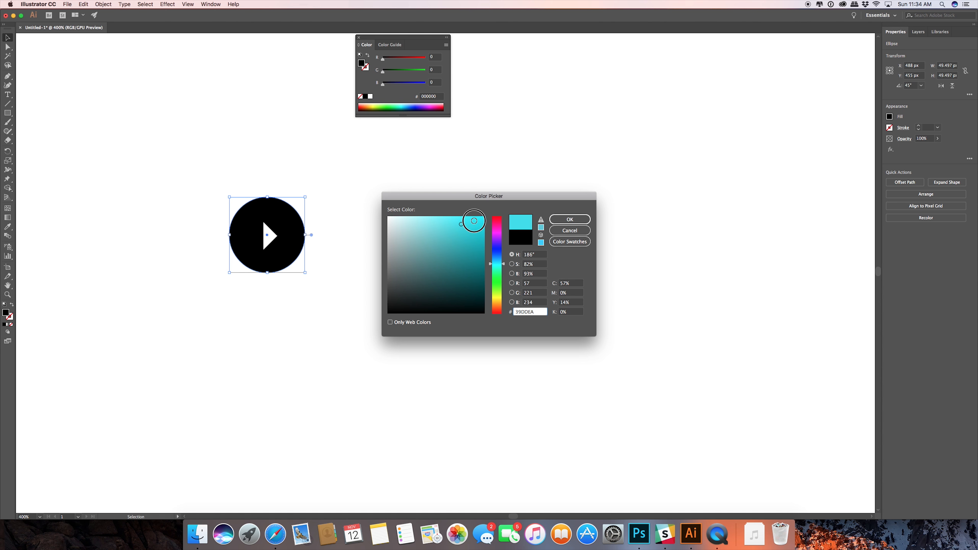
left_click(480, 219)
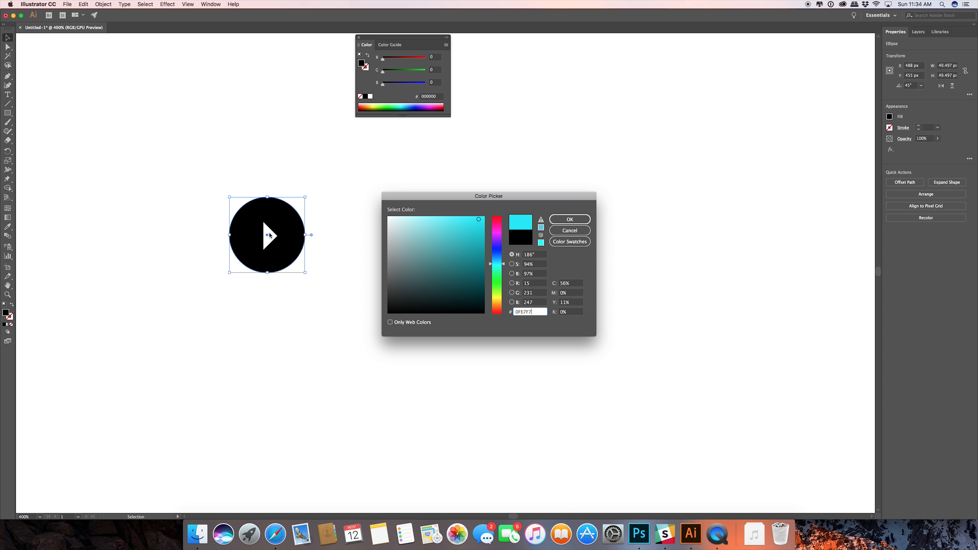
left_click(570, 230)
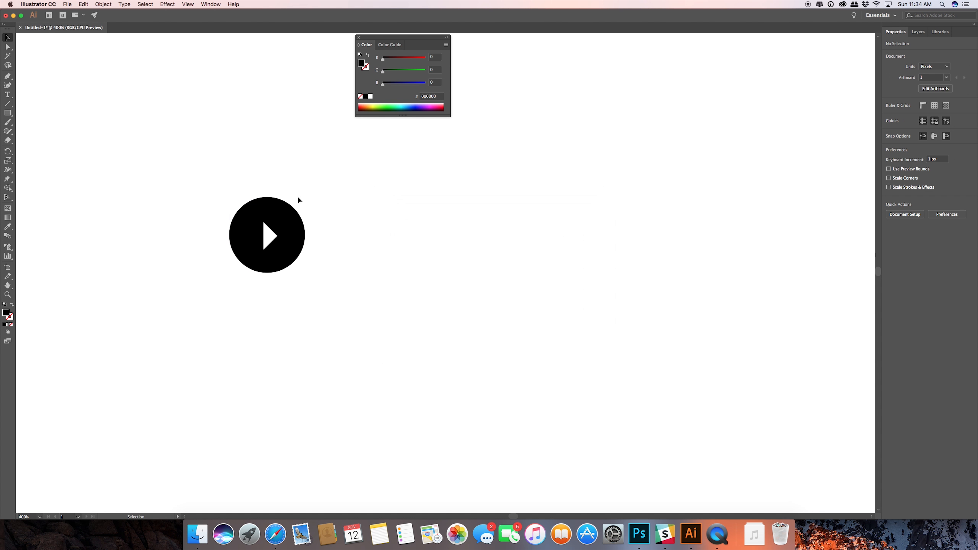
Fill the circle behind the white triangle with bright cyan, hex 0BFFFF.
double_click(12, 315)
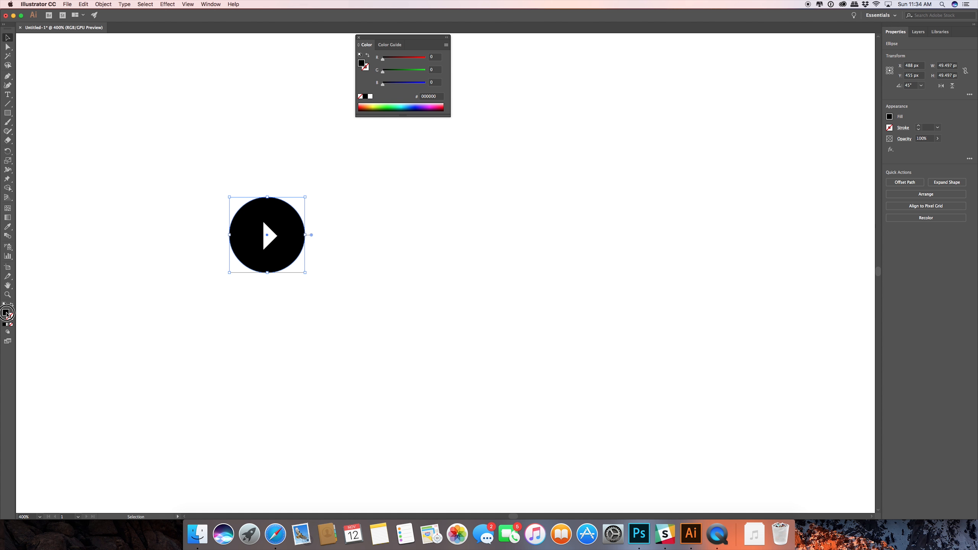
left_click(496, 267)
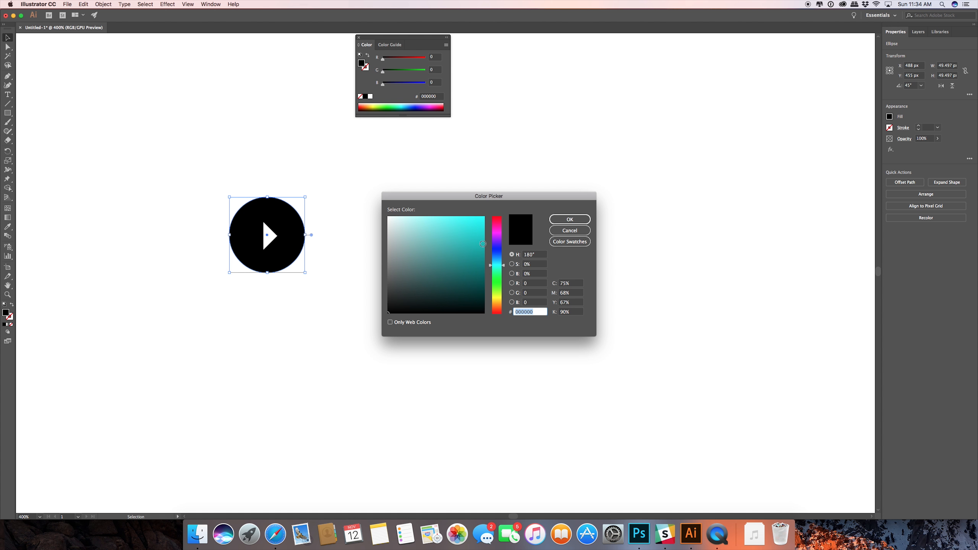
left_click(480, 217)
left_click(558, 222)
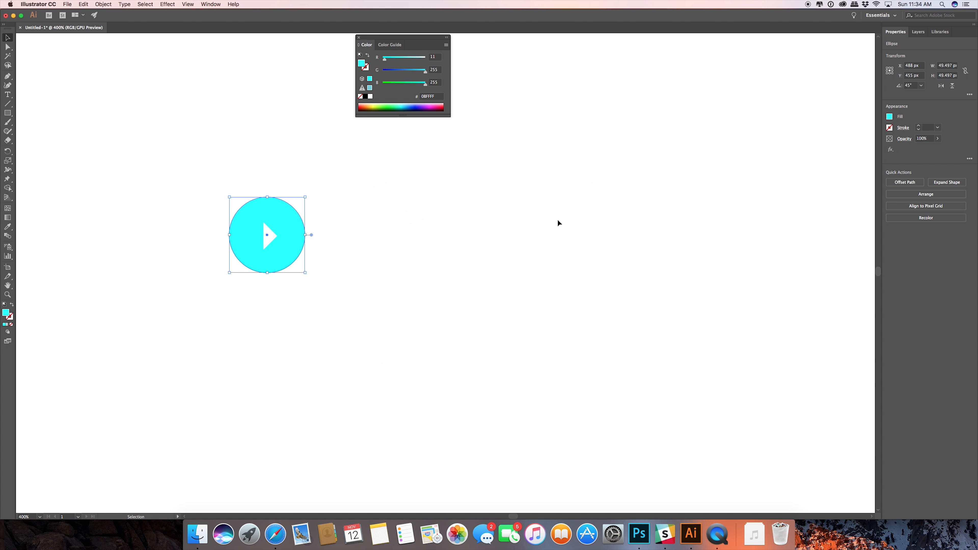
left_click(367, 233)
Shift the circle's fill hue to a sky blue, hex 0DA9FF.
left_click(297, 216)
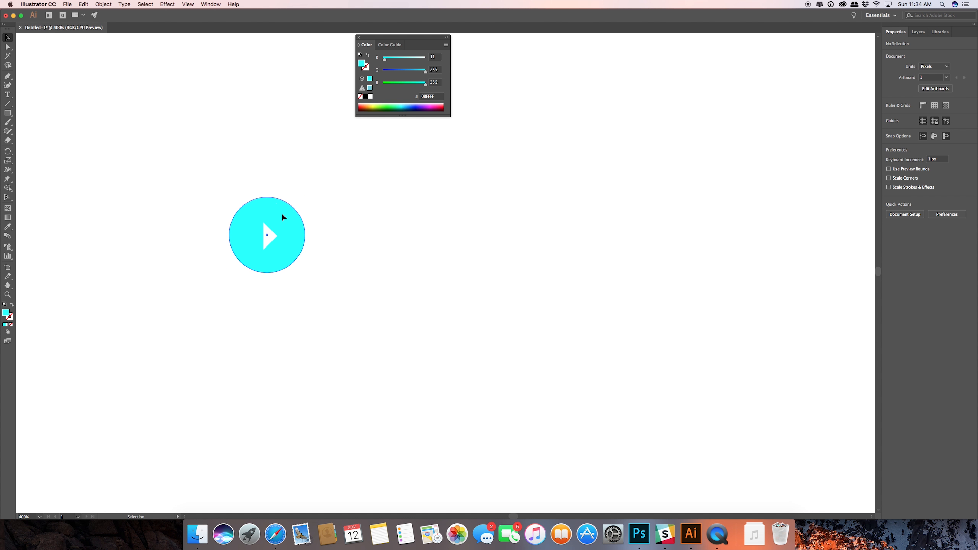
double_click(5, 313)
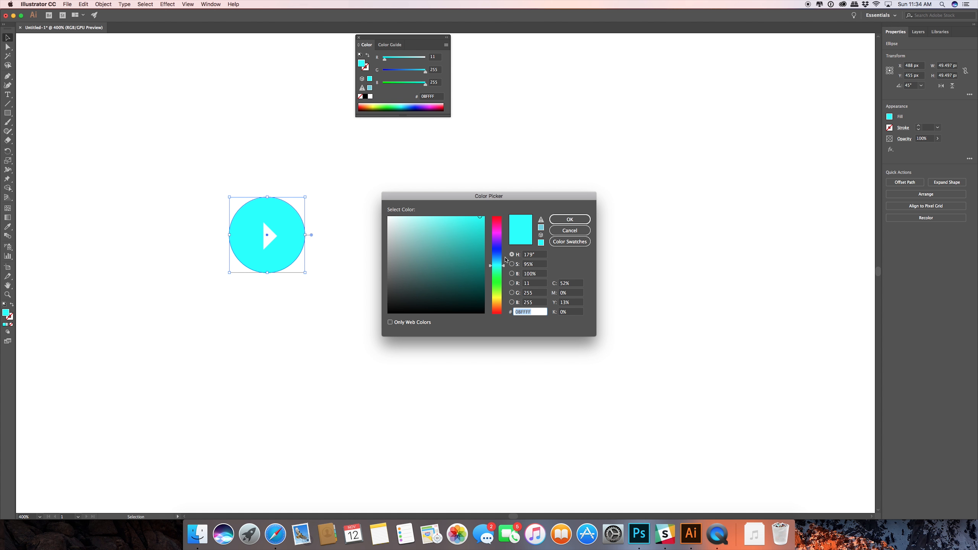
left_click_drag(505, 265, 507, 258)
left_click(569, 219)
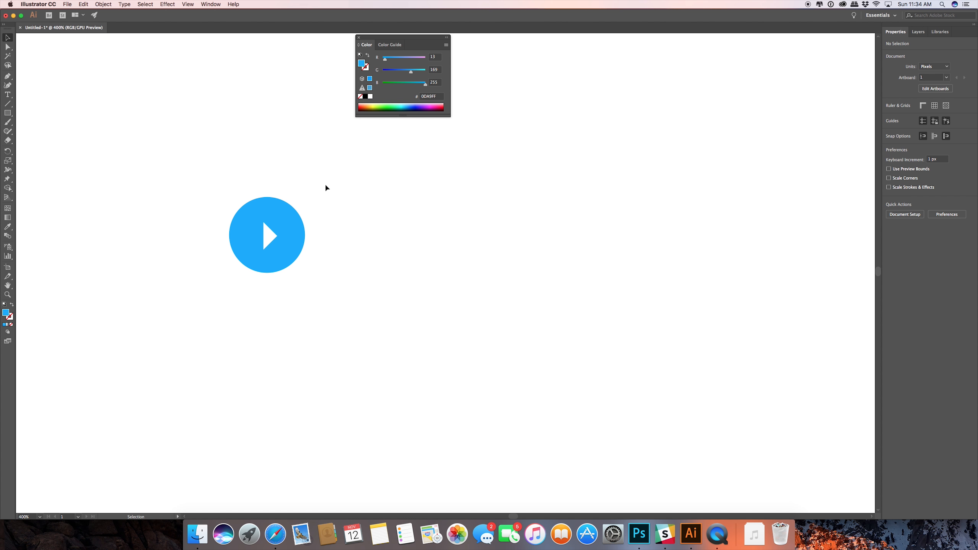
Add a point text reading "Read More" to the left of the blue play icon.
scroll(344, 225, "down", 1)
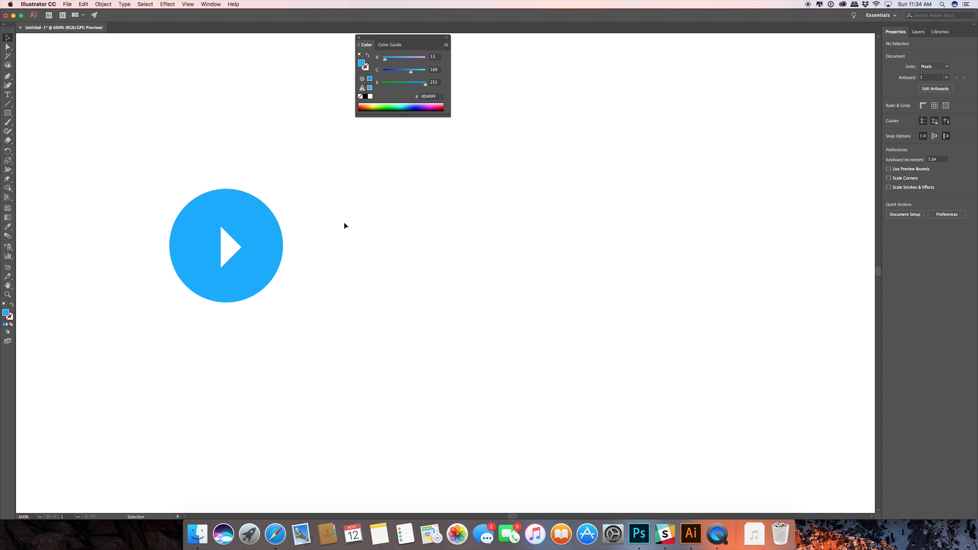
scroll(343, 222, "down", 1)
left_click_drag(343, 228, 485, 260)
key("space")
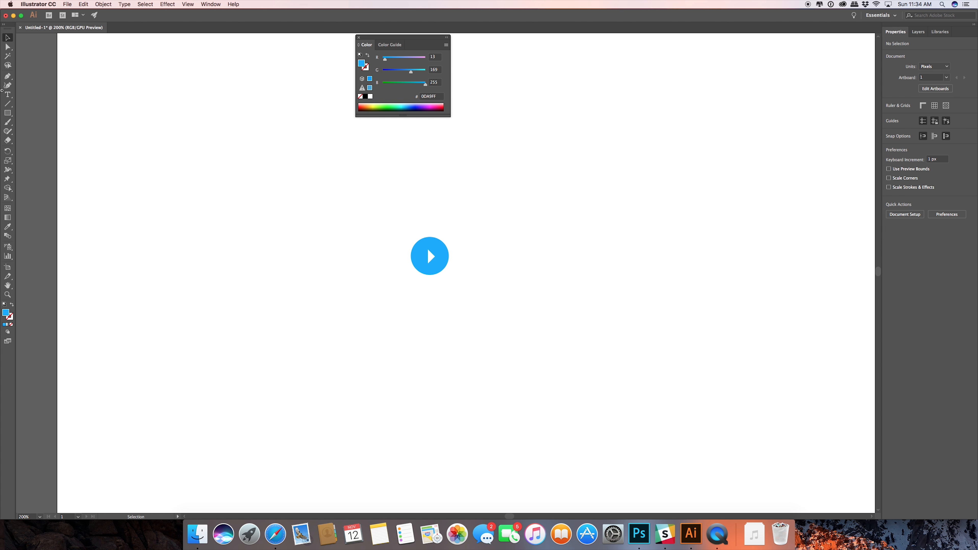
left_click(8, 94)
left_click(236, 267)
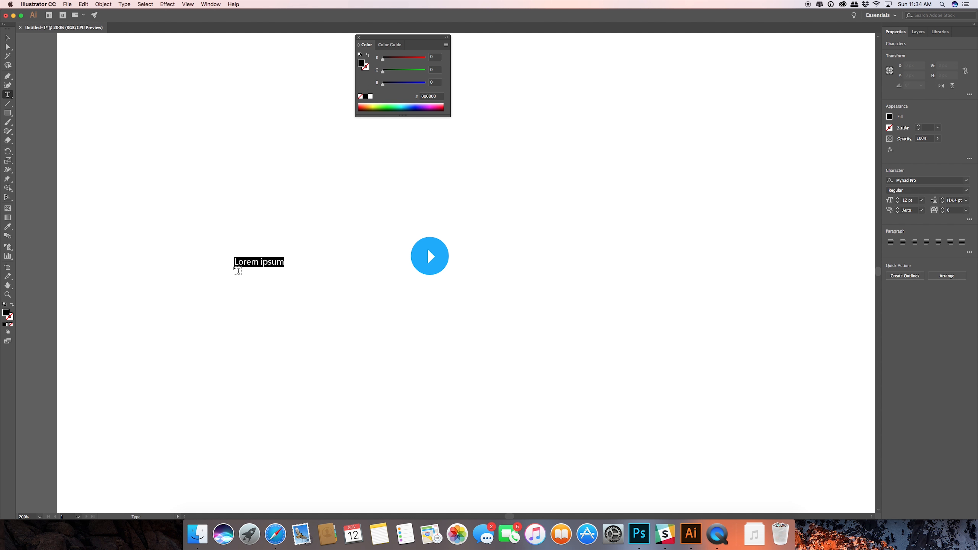
type("REad")
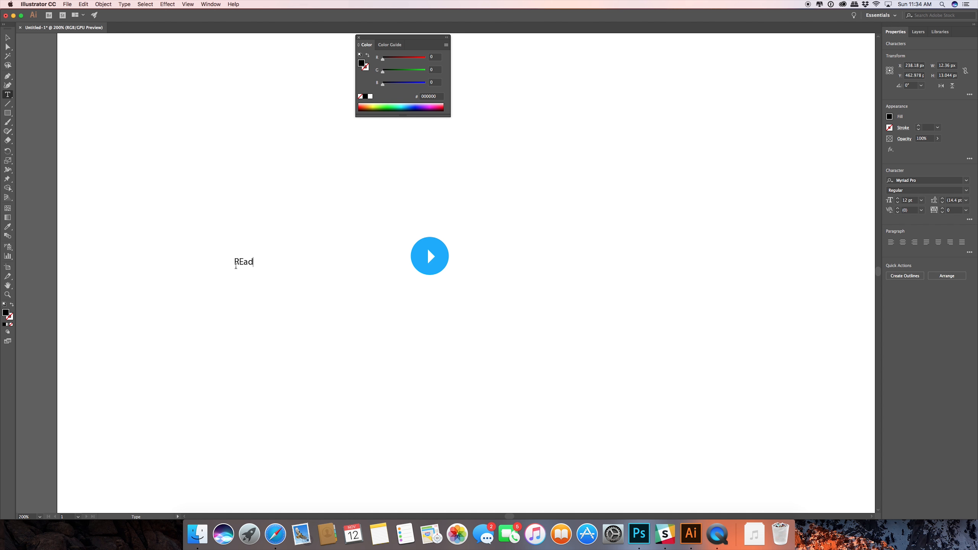
key("BackSpace")
key("BackSpace")
type("ead More")
Set the font of the "Read More" text to Intro Regular Alt.
left_click_drag(235, 264, 275, 264)
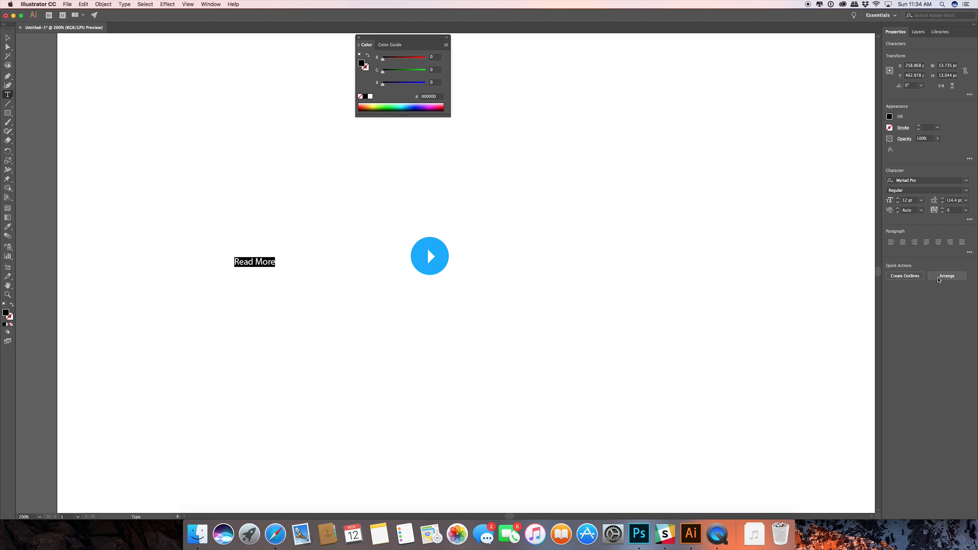
left_click(966, 180)
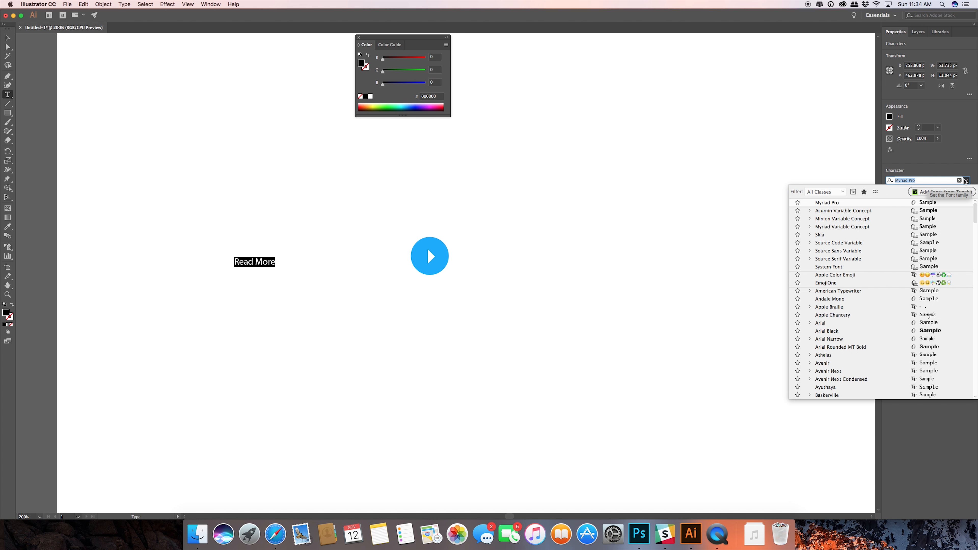
scroll(866, 305, "up", 10)
scroll(868, 308, "down", 1)
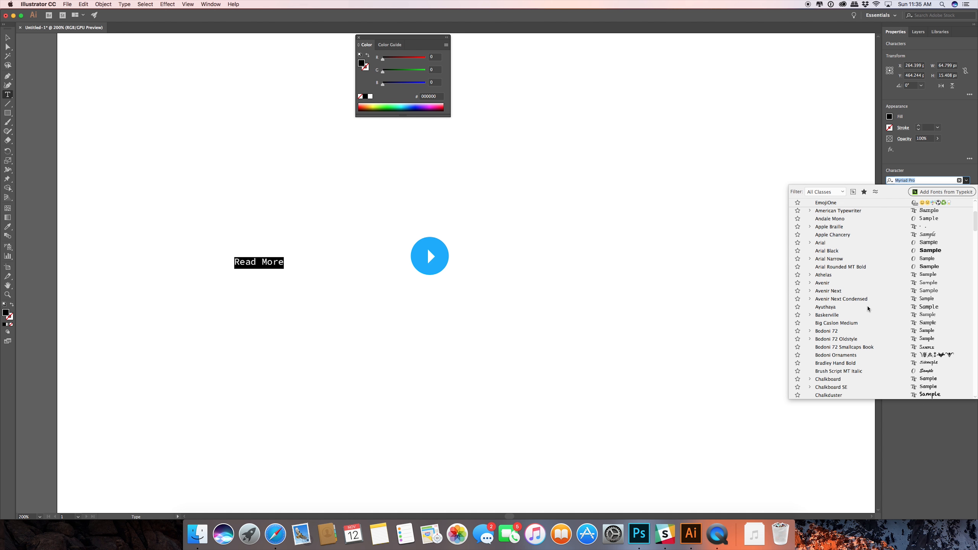
left_click(825, 192)
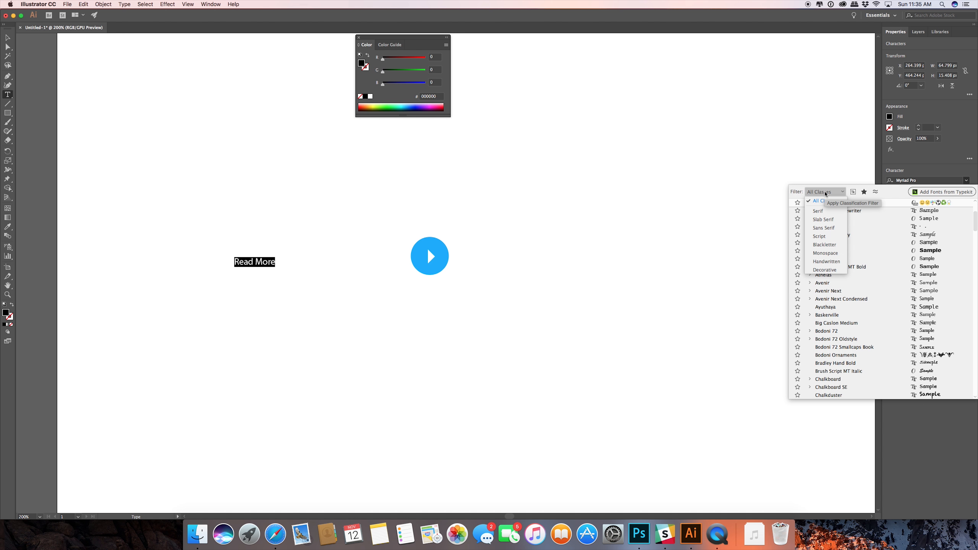
left_click(899, 227)
scroll(879, 313, "up", 10)
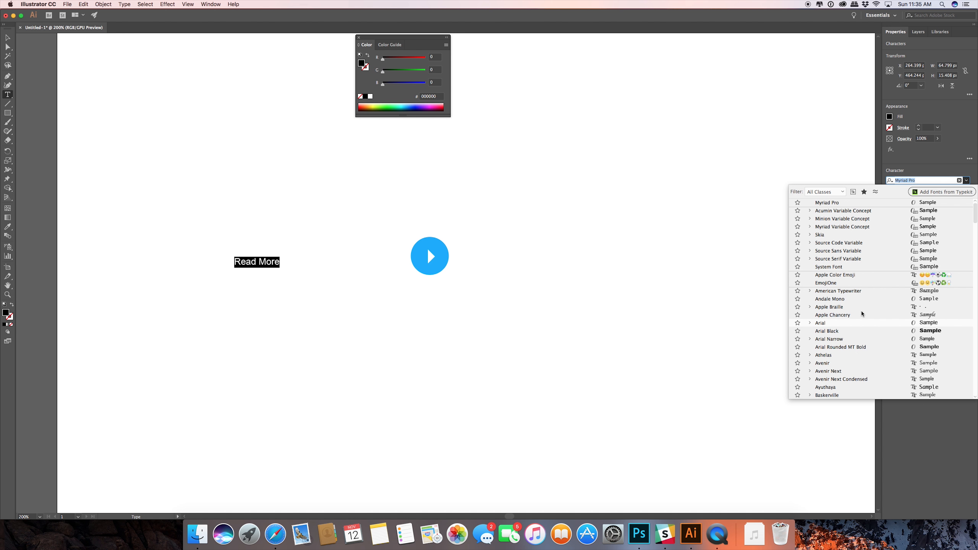
scroll(861, 314, "down", 15)
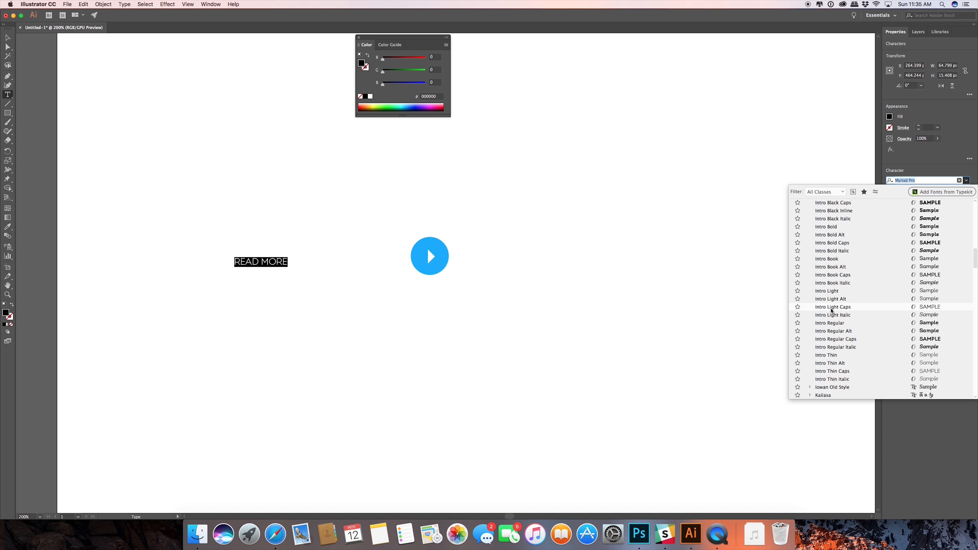
left_click(834, 331)
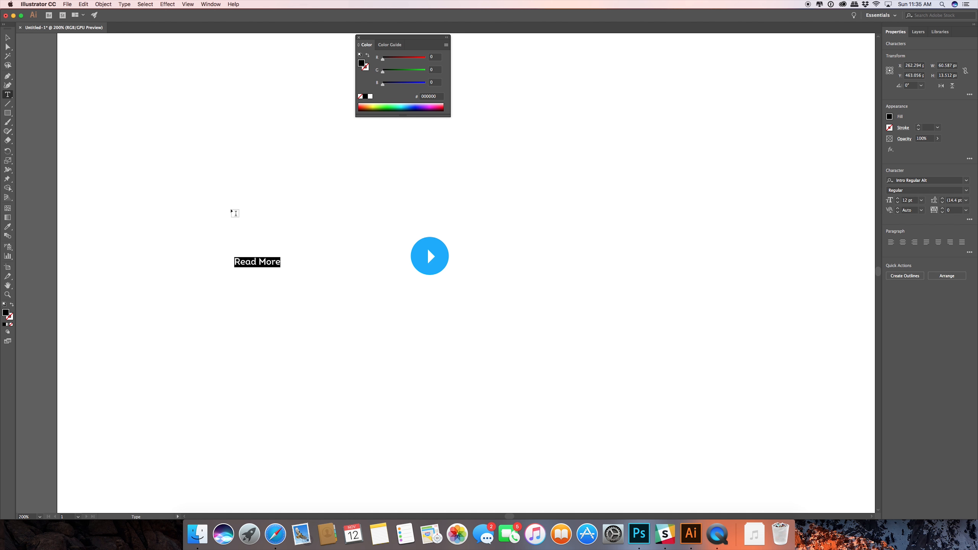
Enlarge the "Read More" text to about 22.46 pt and place it just left of the circle, roughly level with it.
key("Escape")
left_click_drag(282, 256, 371, 257)
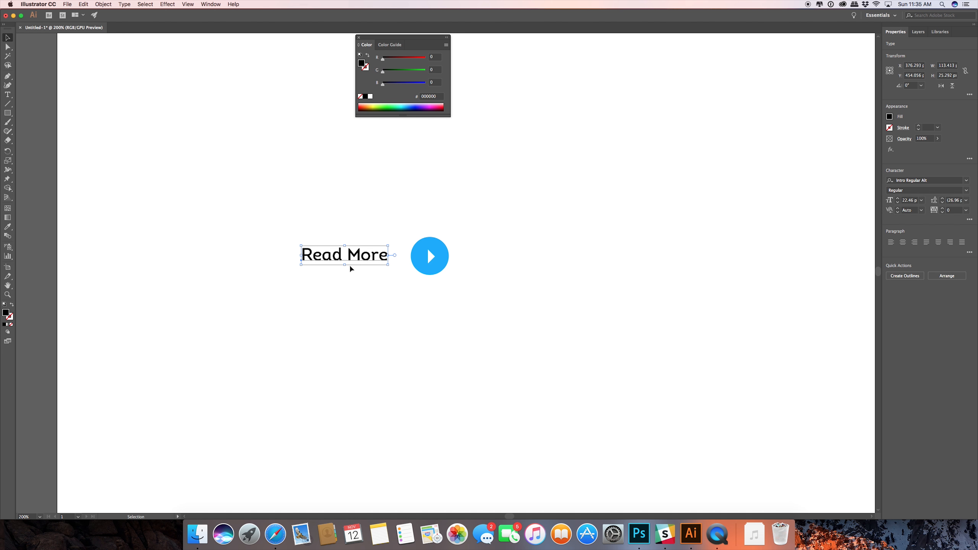
left_click(123, 5)
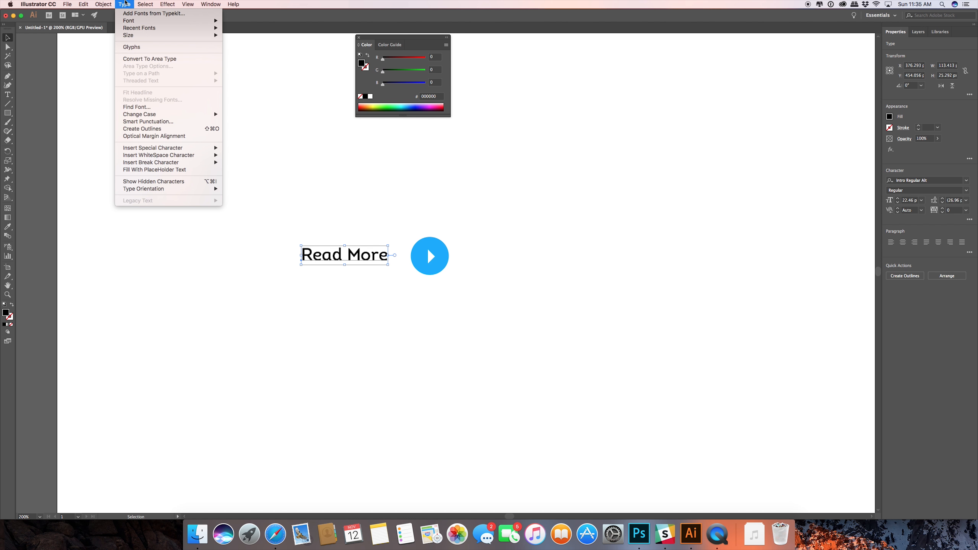
left_click(353, 225)
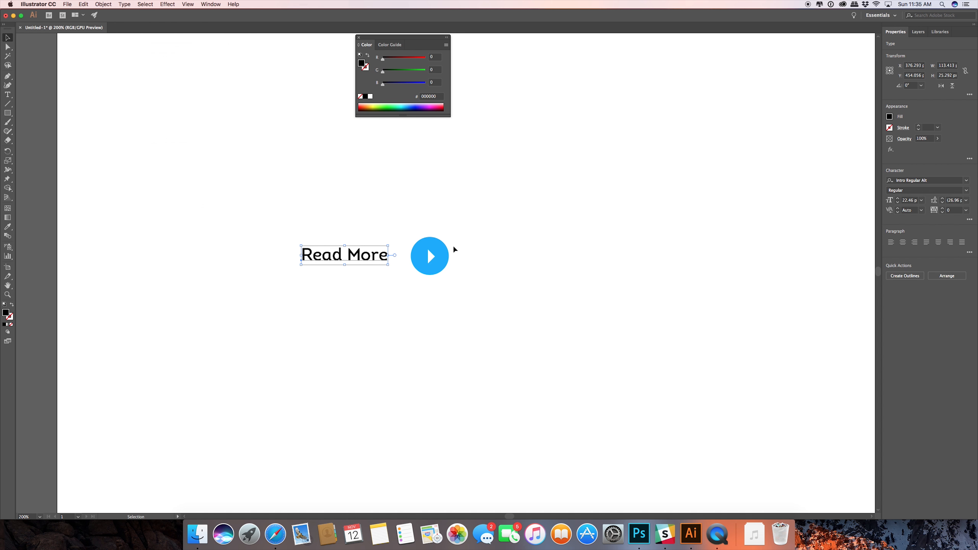
Move the play icon closer to the text and scale it down proportionally to about 21.2 px.
left_click(419, 251)
left_click_drag(417, 255, 403, 255)
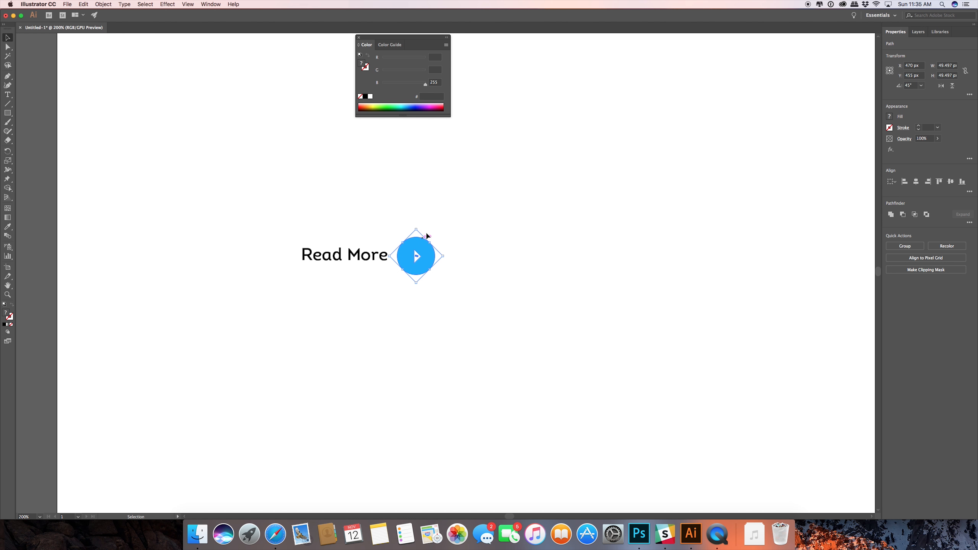
left_click(444, 258)
left_click_drag(443, 258, 413, 259)
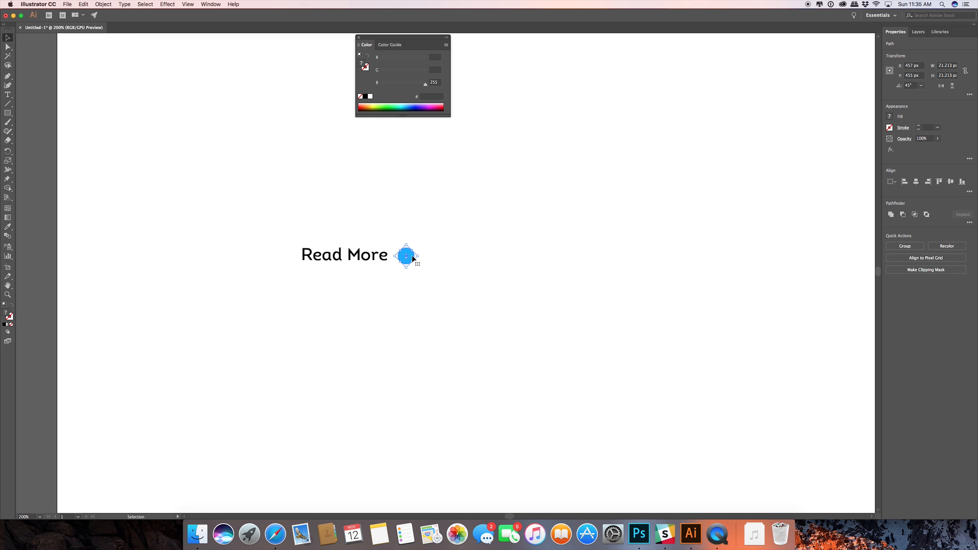
left_click(434, 258)
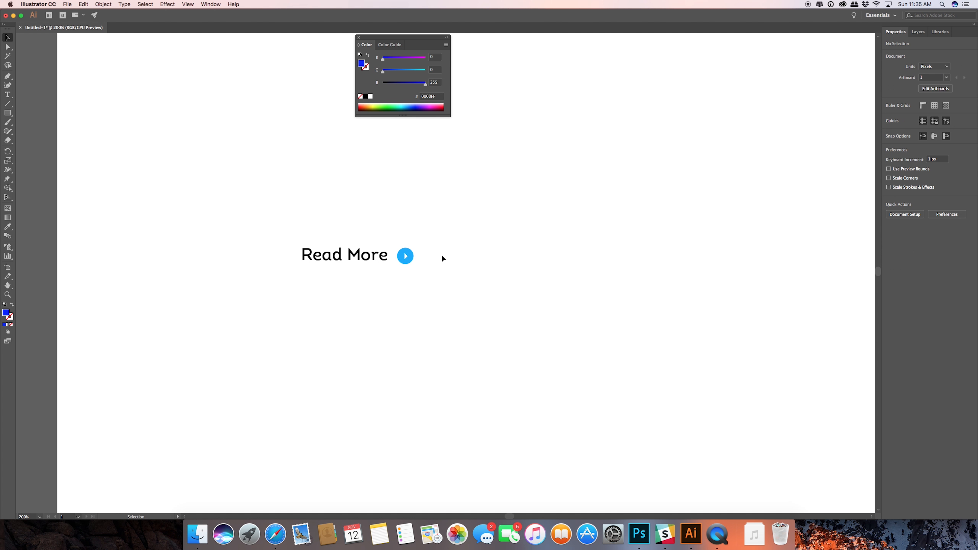
Draw a rectangle of about 13 × 29 px in the gap between the text and the circle.
scroll(376, 247, "up", 5)
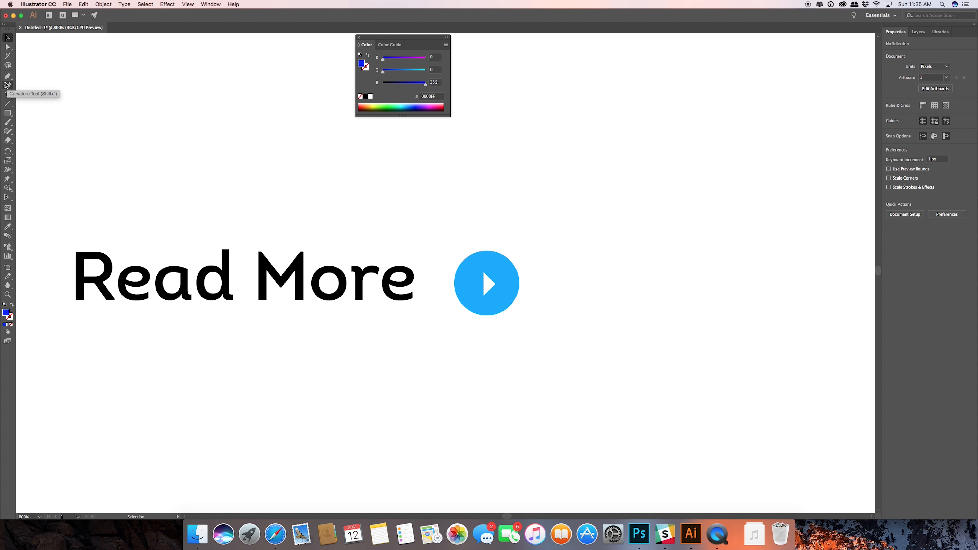
left_click(6, 114)
left_click_drag(453, 250, 414, 338)
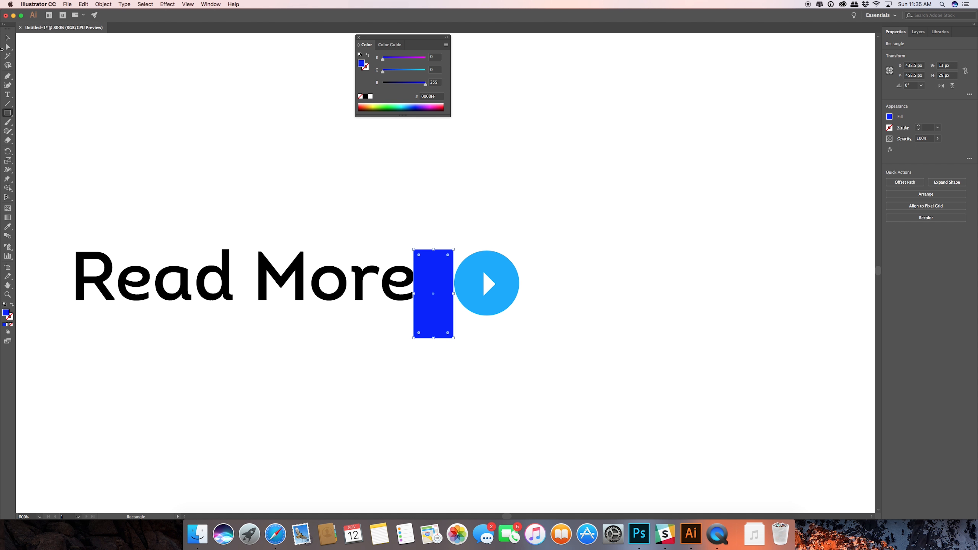
Try to stretch the rectangle's right edge so that it touches the circle.
left_click(8, 37)
left_click_drag(453, 294, 453, 294)
scroll(458, 281, "up", 10)
scroll(441, 295, "down", 5)
scroll(428, 360, "up", 4)
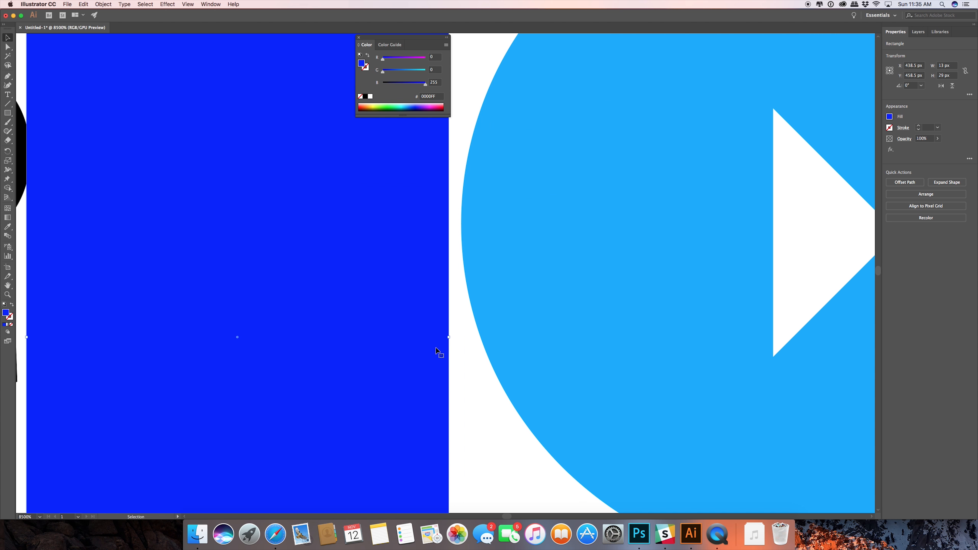
left_click_drag(451, 339, 454, 227)
Turn off Snap to Pixel and widen the rectangle to about 13.4 px so its right edge meets the circle.
left_click(149, 4)
mouse_move(188, 4)
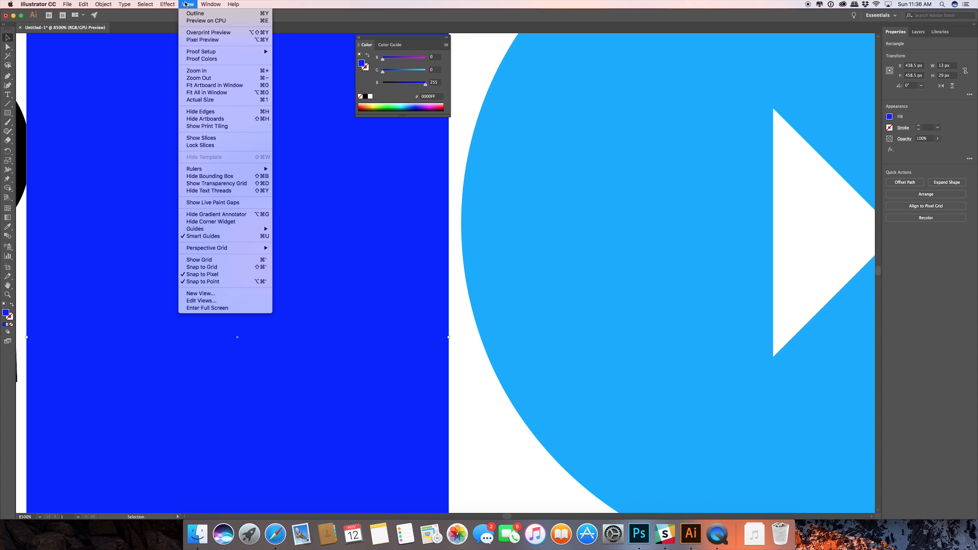
left_click(217, 275)
left_click_drag(448, 338, 460, 337)
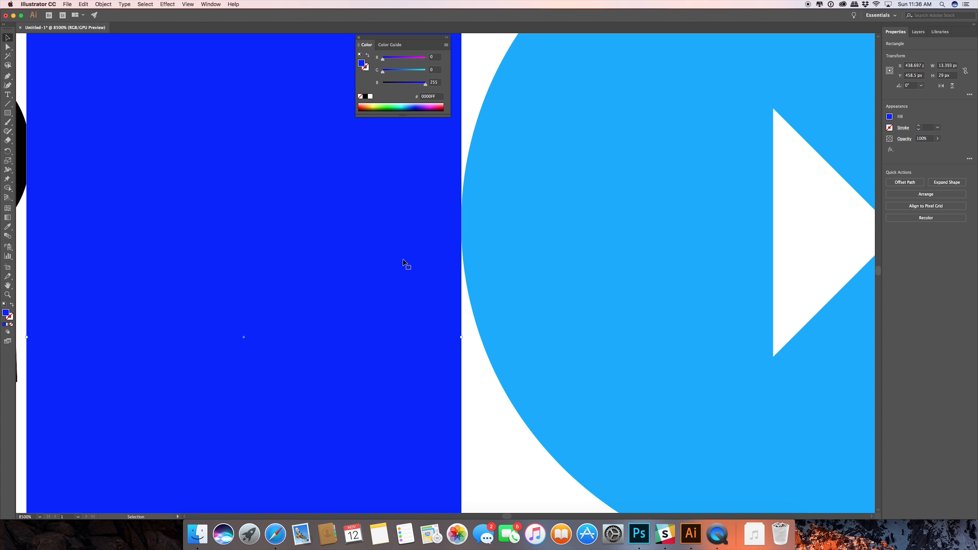
Fill the spacing rectangle with red R=255 G=29 B=37 and lower its opacity to 51%.
scroll(375, 246, "up", 1)
scroll(375, 246, "down", 5)
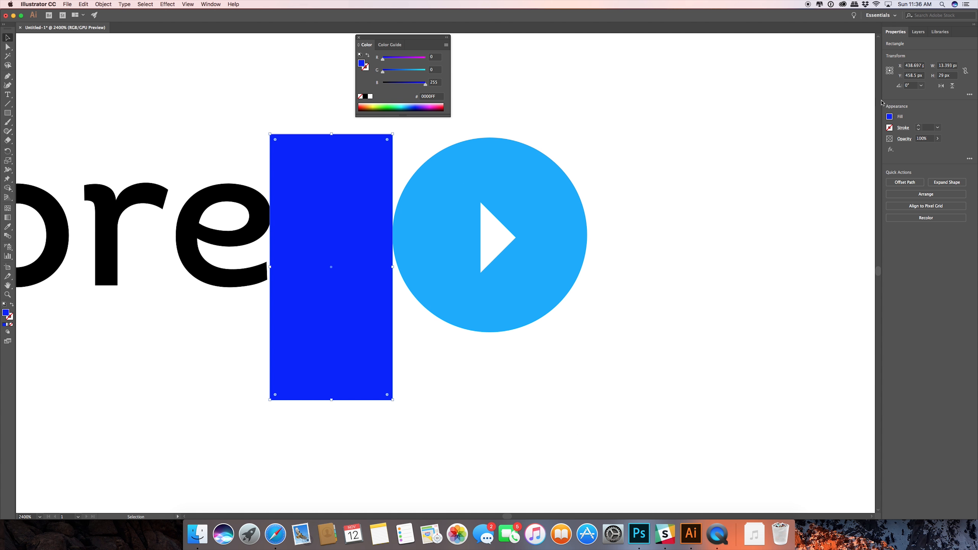
left_click(889, 116)
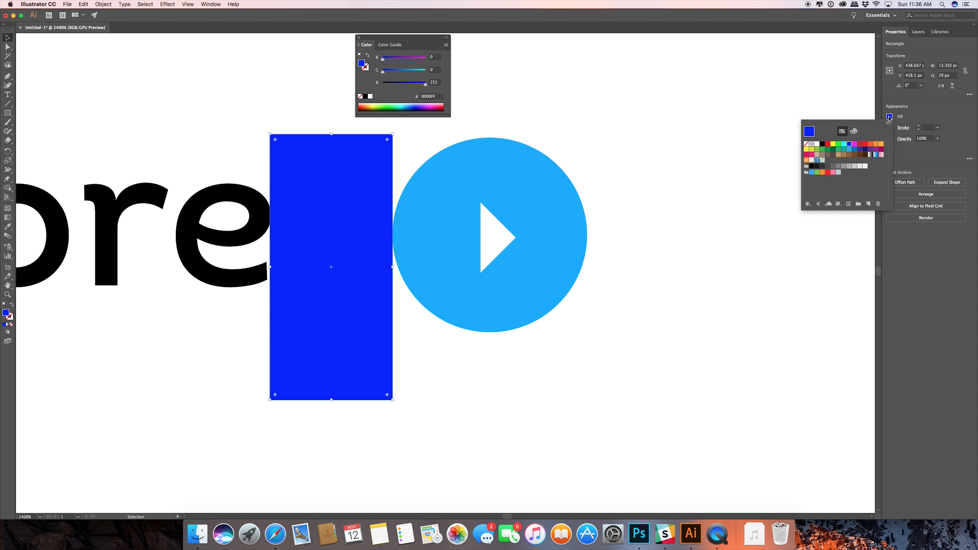
left_click(827, 173)
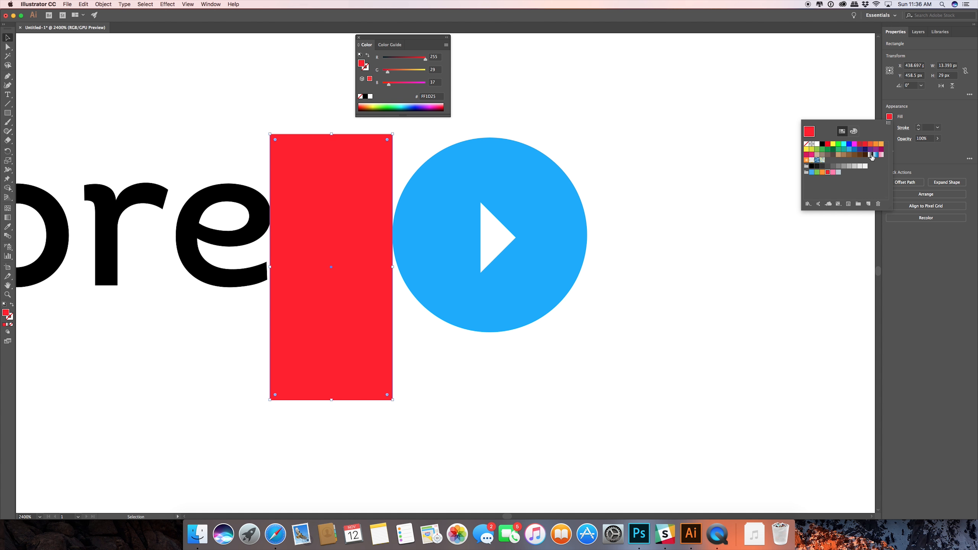
left_click(955, 131)
left_click(937, 139)
left_click_drag(938, 149, 922, 151)
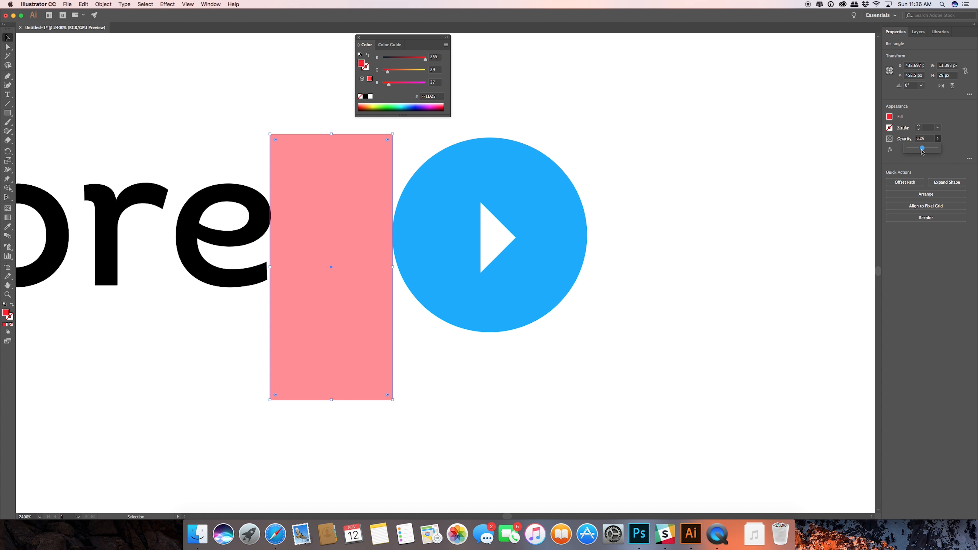
Set the width of the semi-transparent red rectangle to 15 px.
left_click(194, 115)
left_click(338, 188)
left_click(209, 121)
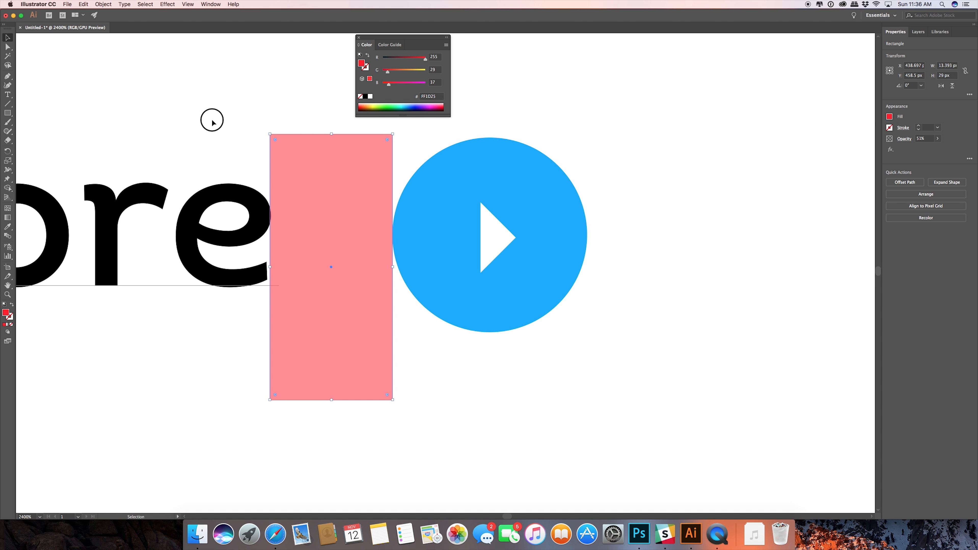
left_click(312, 171)
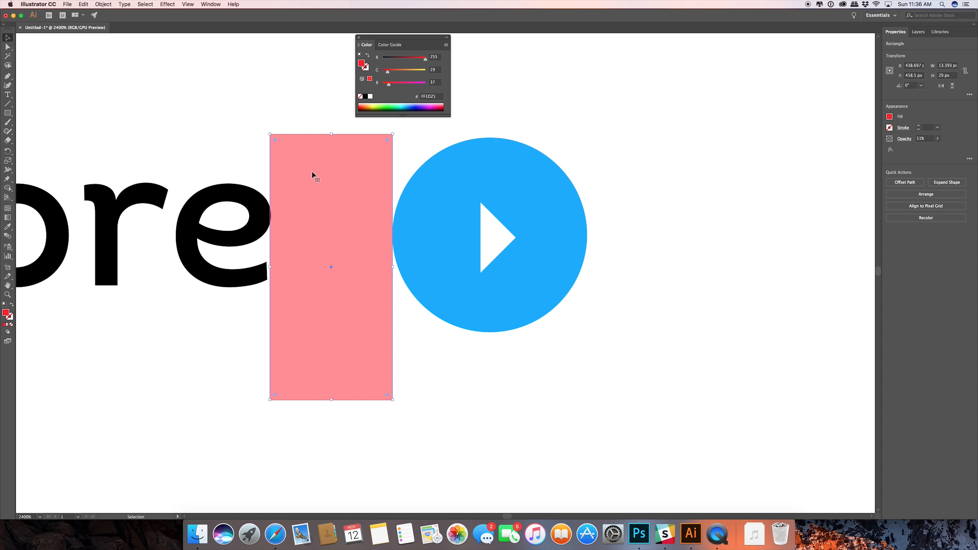
left_click(944, 66)
type("15")
key("Return")
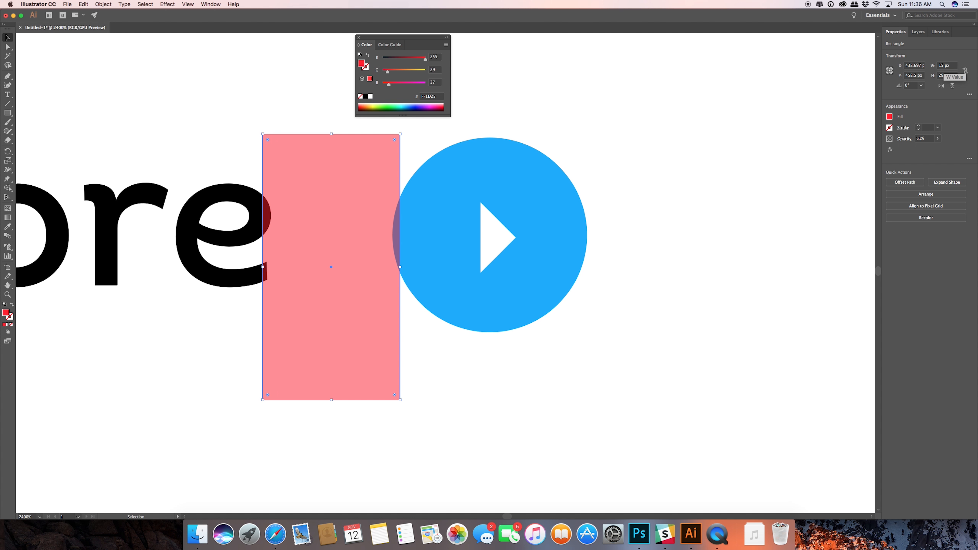
Shift the red spacing rectangle against the end of the "e" and move the circle and triangle until the circle touches the rectangle's far edge.
left_click(157, 107)
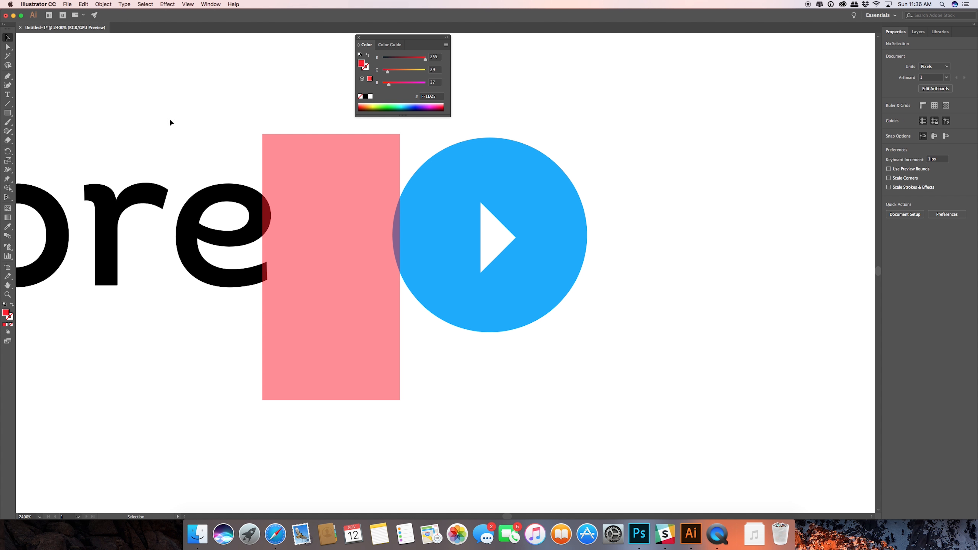
scroll(271, 197, "up", 2)
left_click_drag(303, 226, 320, 226)
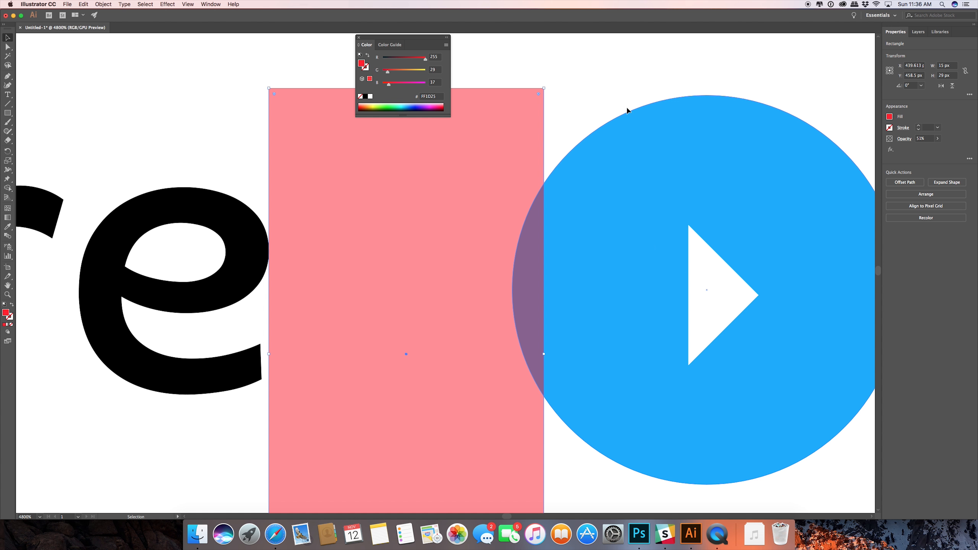
left_click(694, 343)
left_click_drag(627, 286, 659, 286)
scroll(464, 240, "down", 5)
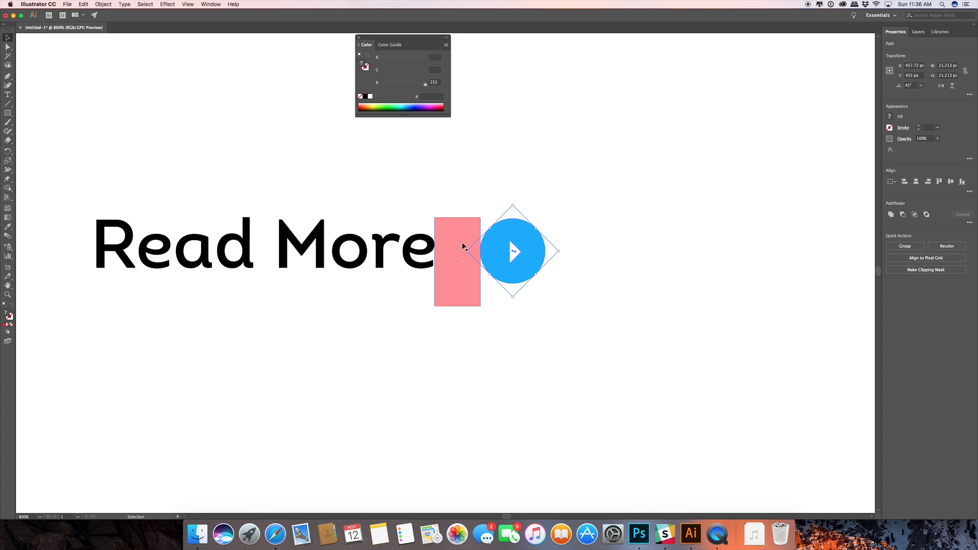
Duplicate the 15 px spacing rectangle to the start of "Read More" so that its edge meets the stem of the "R".
left_click_drag(451, 291, 73, 261)
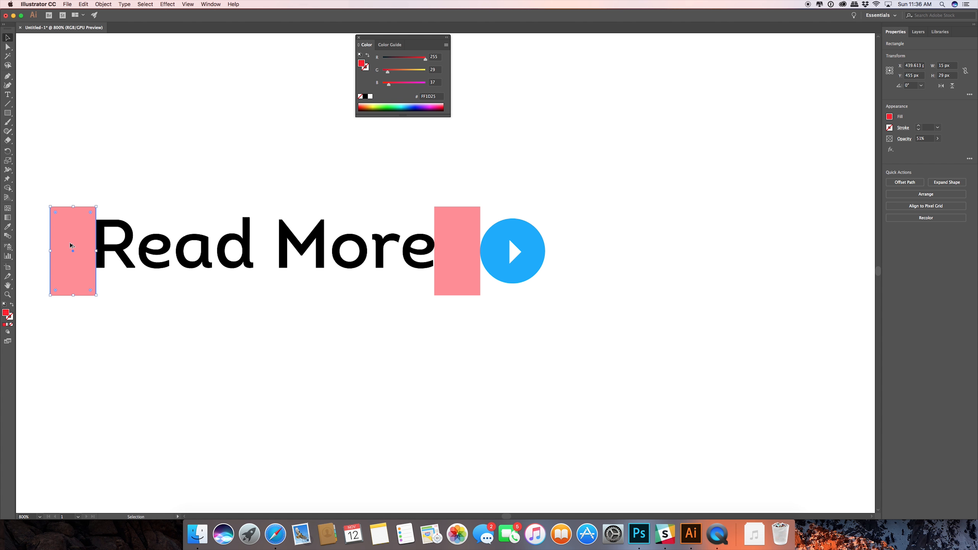
scroll(72, 246, "up", 3)
scroll(69, 247, "up", 3)
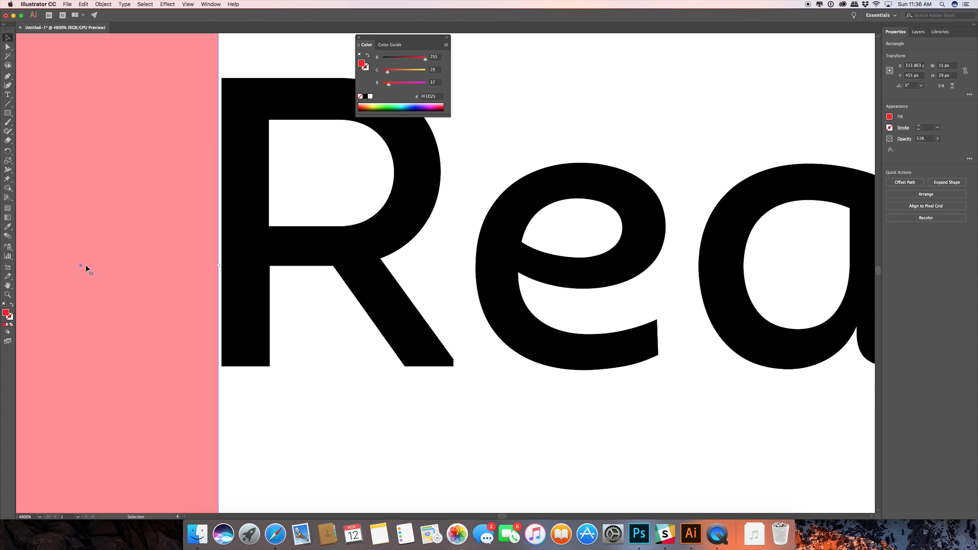
left_click_drag(85, 265, 89, 267)
scroll(89, 269, "down", 3)
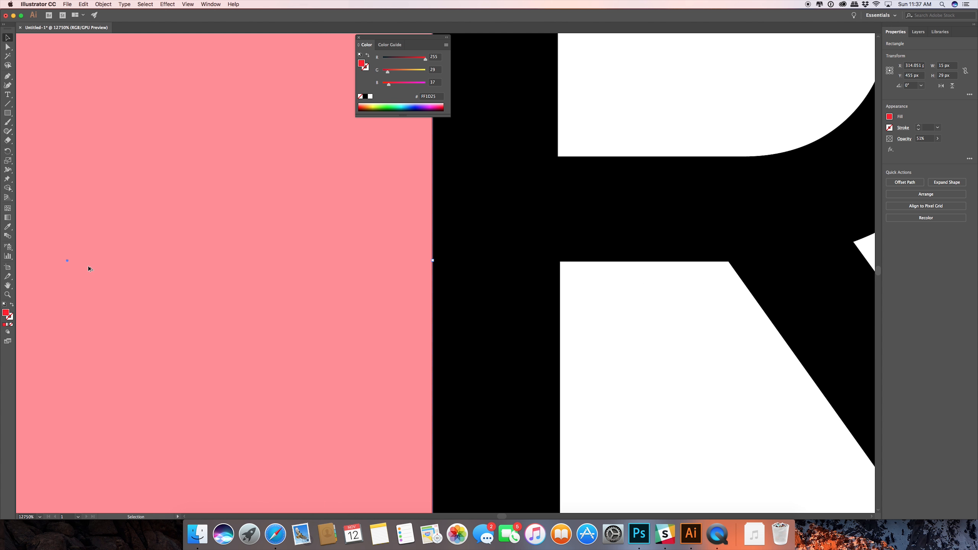
left_click(141, 327)
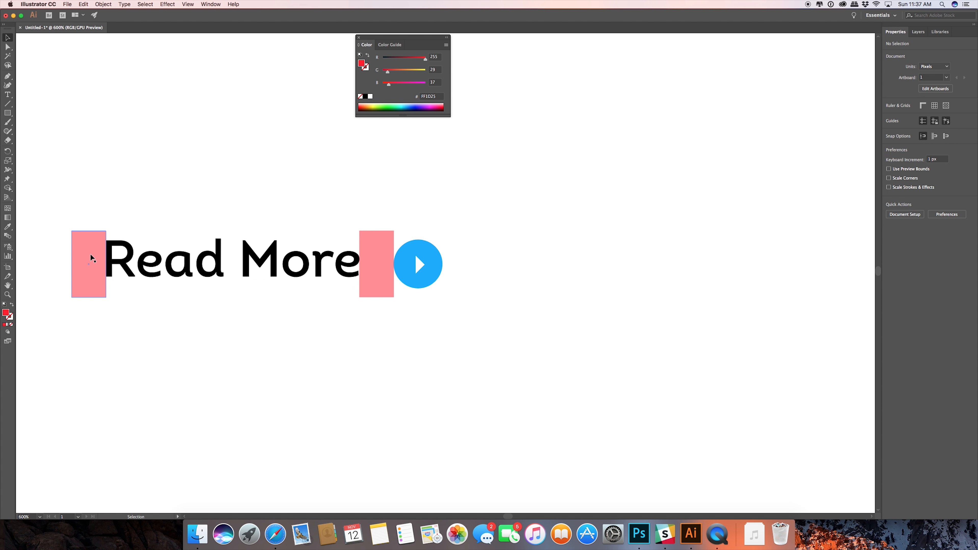
Place a copy of the spacing rectangle rotated to 270° above the text and stretch it to about 159.5 px, from the first rectangle to the icon.
left_click_drag(90, 254, 456, 241)
scroll(127, 228, "up", 8)
scroll(137, 253, "down", 8)
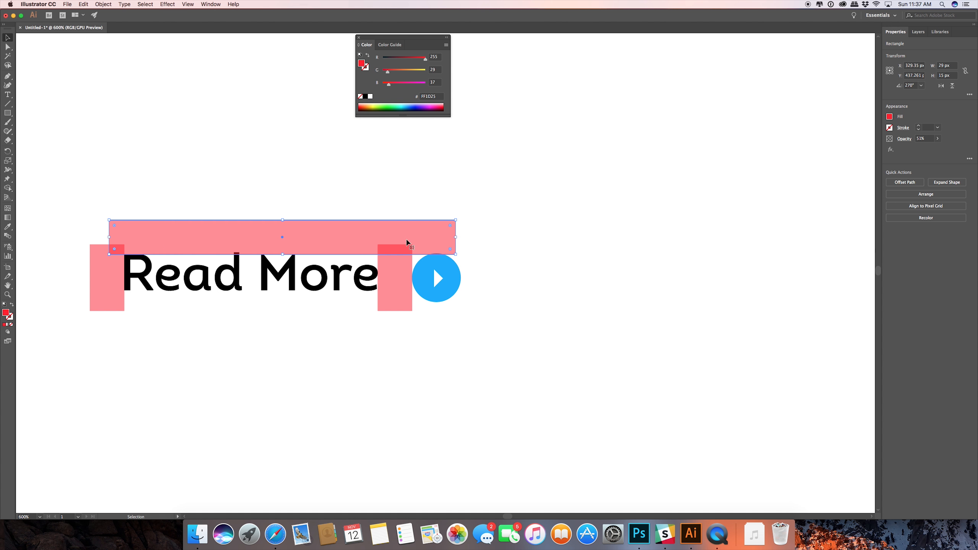
mouse_move(110, 237)
left_mouse_down()
mouse_move(89, 236)
mouse_move(115, 220)
left_mouse_up()
Extend the vertical rectangle before the "R" to the horizontal band's upper edge and duplicate that band directly below the text's baseline.
left_click(103, 285)
left_click(196, 241)
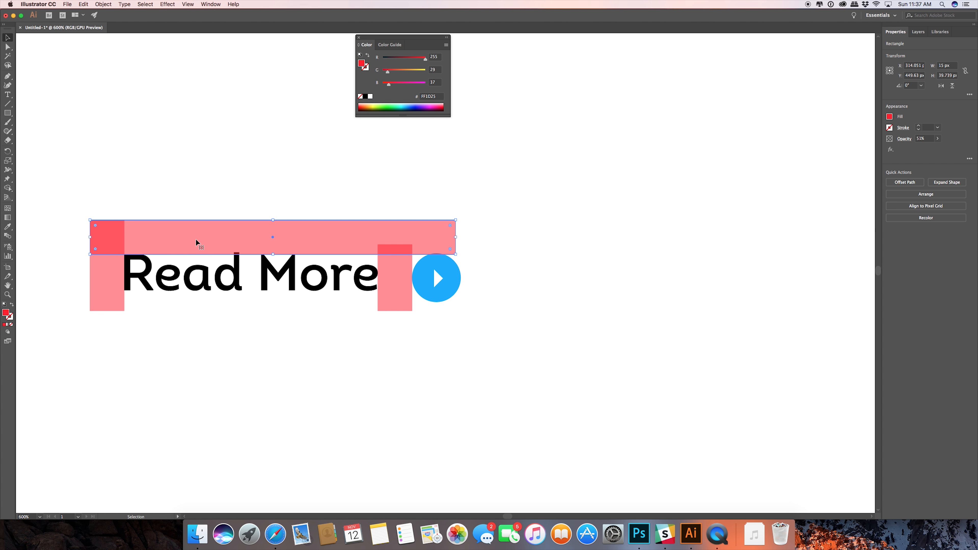
left_click_drag(195, 240, 190, 310)
Stretch both vertical spacing rectangles to about 45.7 px tall so they span the outer edges of the two horizontal bands.
left_click(102, 277)
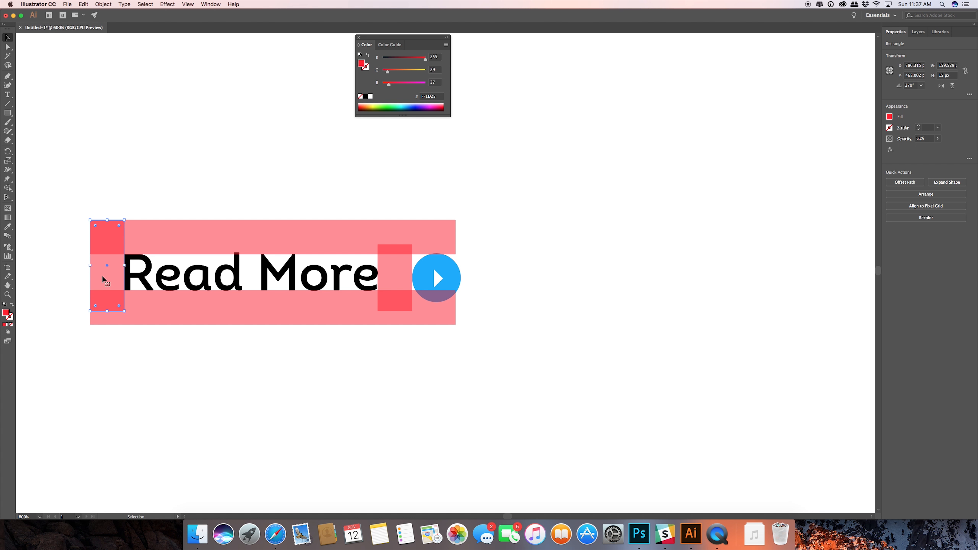
left_click_drag(106, 310, 107, 324)
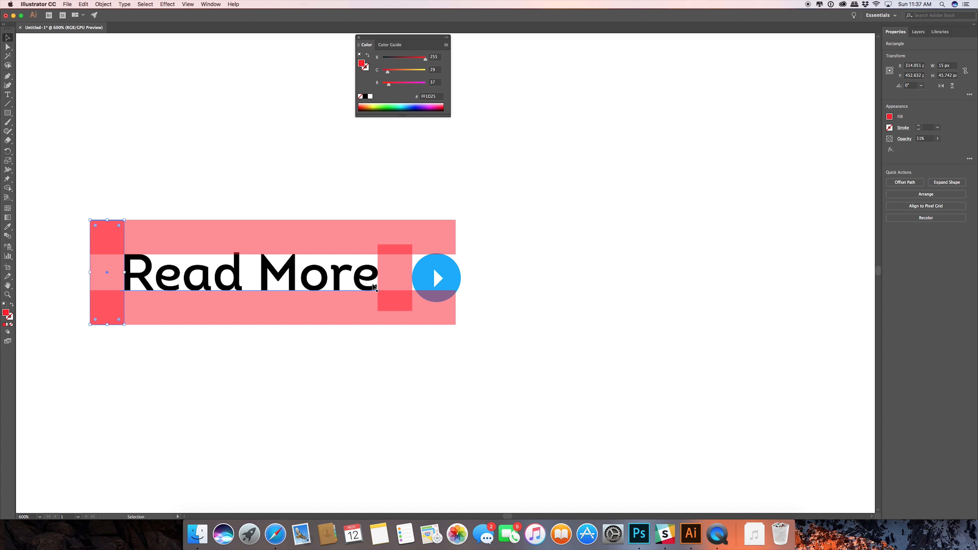
left_click(394, 271)
left_click_drag(395, 312, 395, 325)
left_click_drag(395, 244, 395, 219)
Move the upper horizontal band up so that its lower edge rests on the top of the "d".
scroll(447, 261, "up", 4)
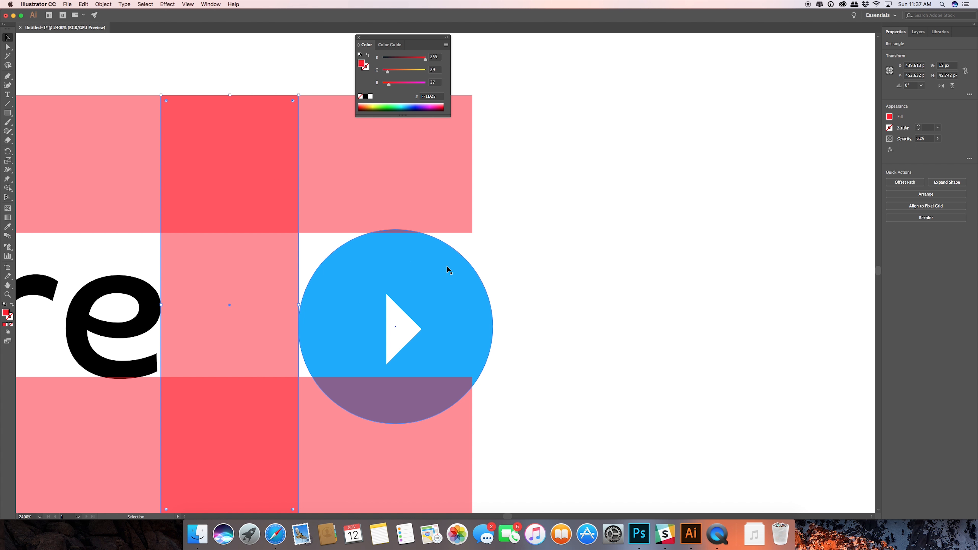
scroll(446, 266, "down", 3)
scroll(447, 269, "down", 1)
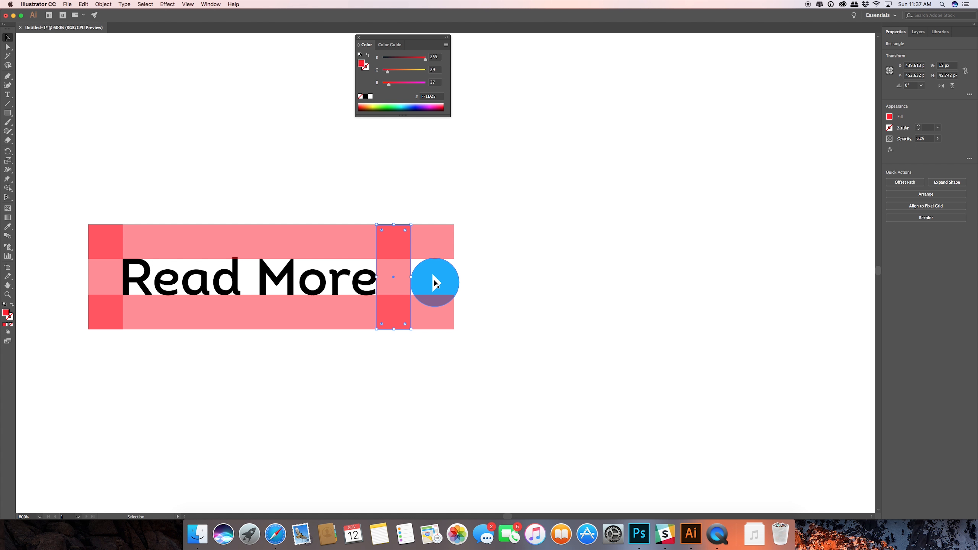
scroll(222, 266, "up", 6)
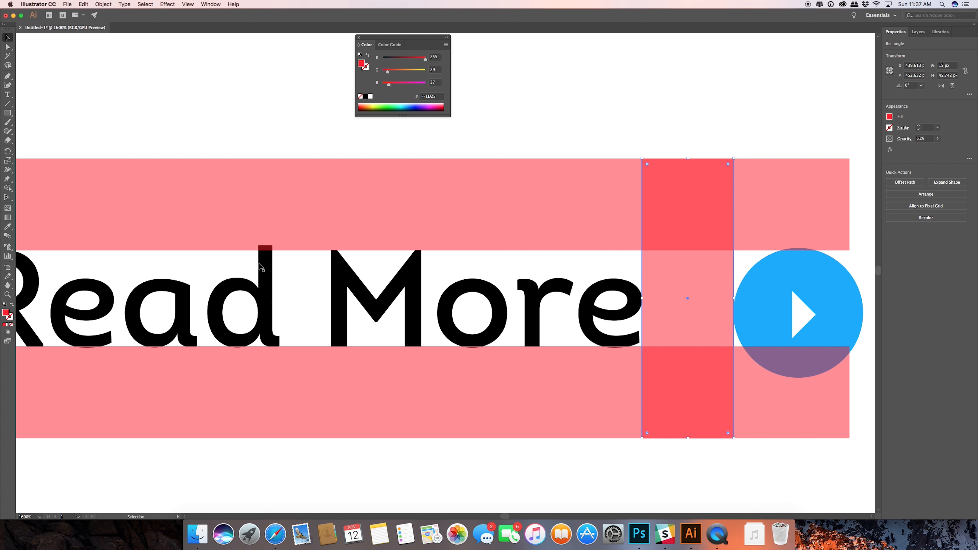
key("space")
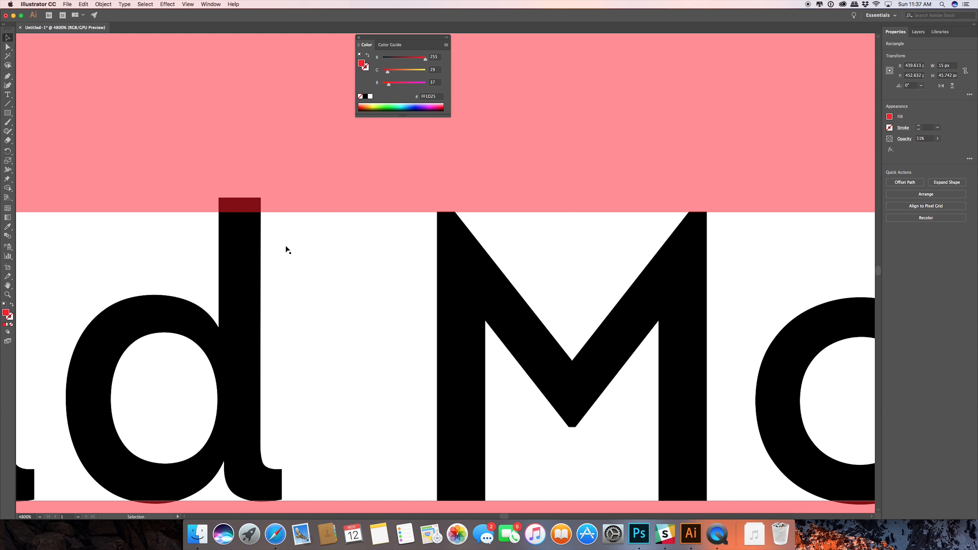
left_click_drag(286, 247, 494, 211)
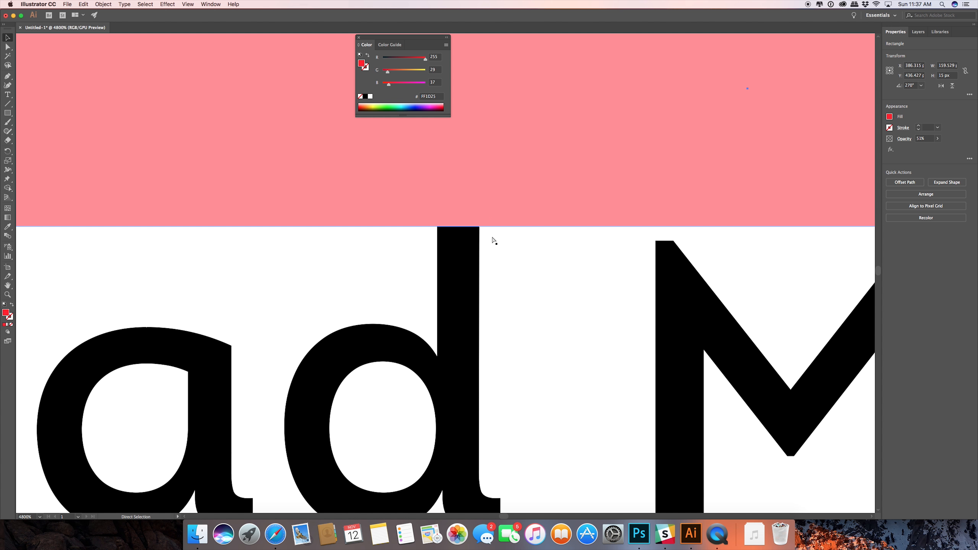
Fine-tune the upper band's vertical position to about 436.47 px so its lower edge exactly meets the "d" stem.
scroll(453, 228, "up", 3)
scroll(453, 230, "up", 3)
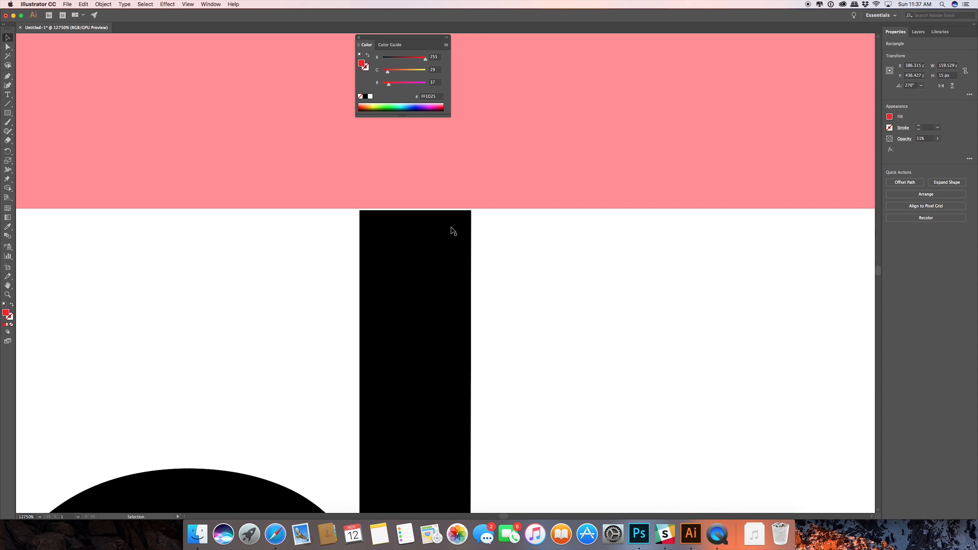
scroll(453, 229, "up", 3)
left_click_drag(363, 138, 362, 144)
scroll(424, 205, "up", 3)
scroll(424, 207, "down", 4)
scroll(423, 208, "up", 4)
left_click_drag(467, 151, 440, 316)
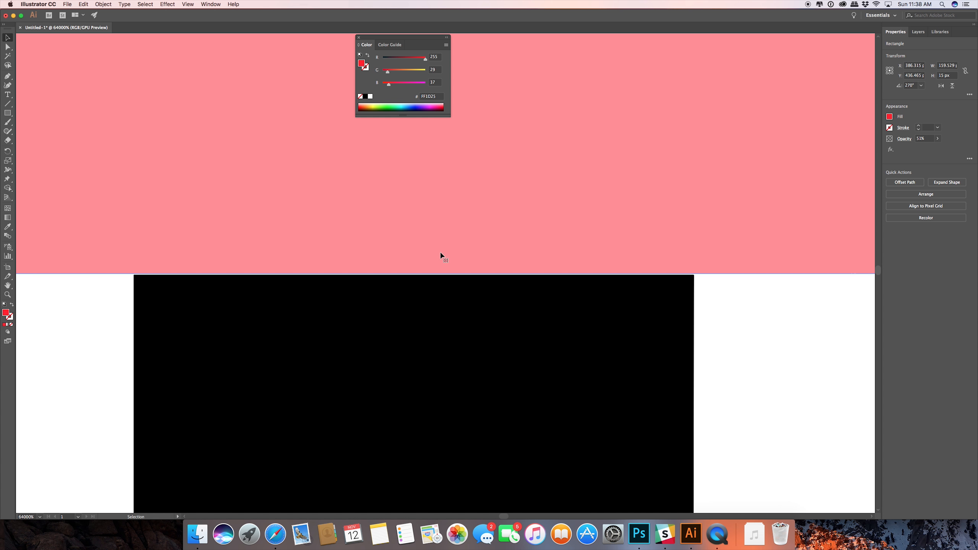
left_click_drag(438, 227, 437, 230)
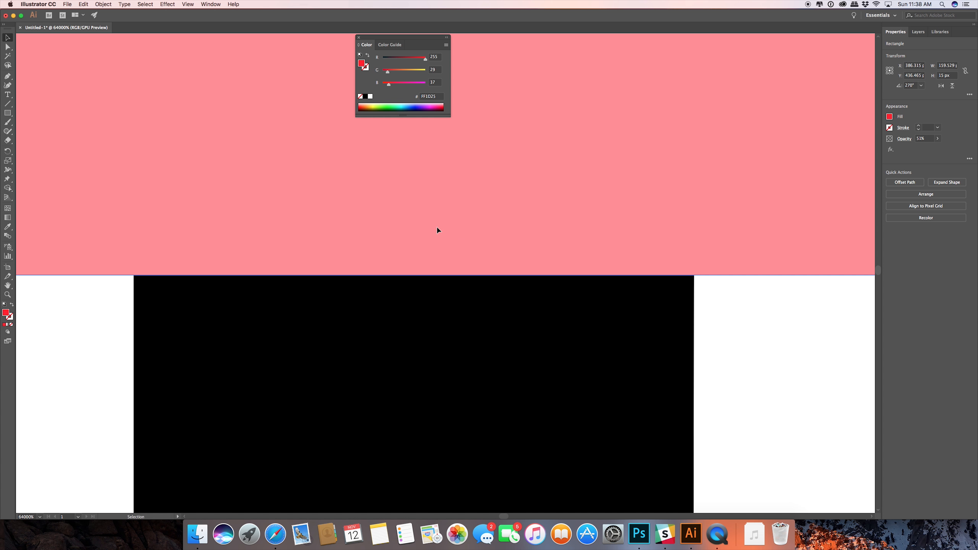
scroll(436, 252, "up", 2)
scroll(437, 260, "down", 5)
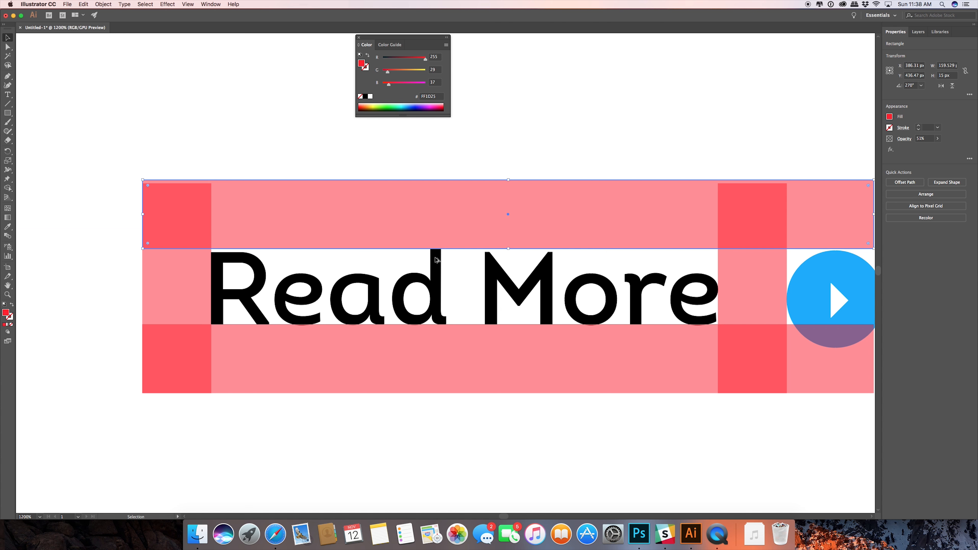
Lower the bottom horizontal band to about Y 468.2 px so its upper edge touches the bottom curve of the "o".
scroll(431, 322, "up", 3)
scroll(558, 343, "down", 4)
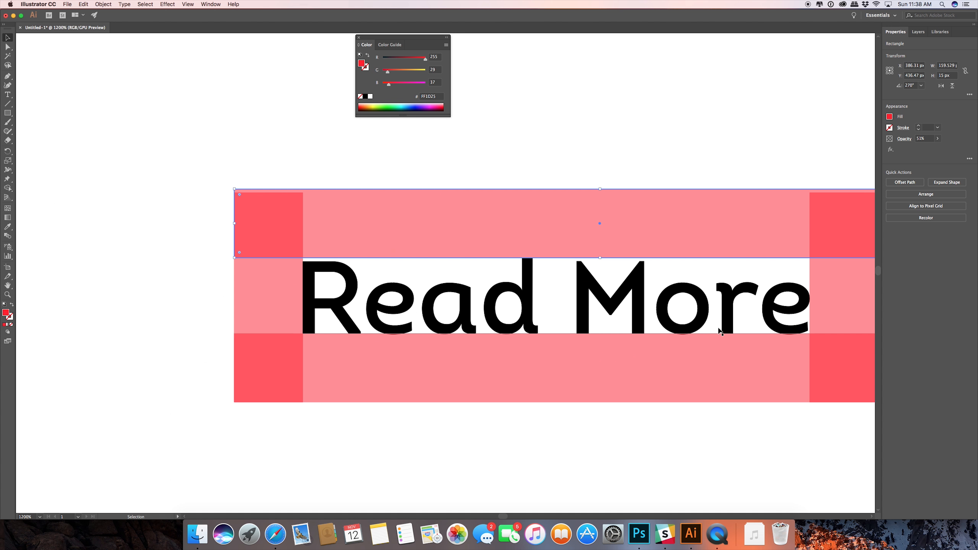
scroll(734, 332, "up", 6)
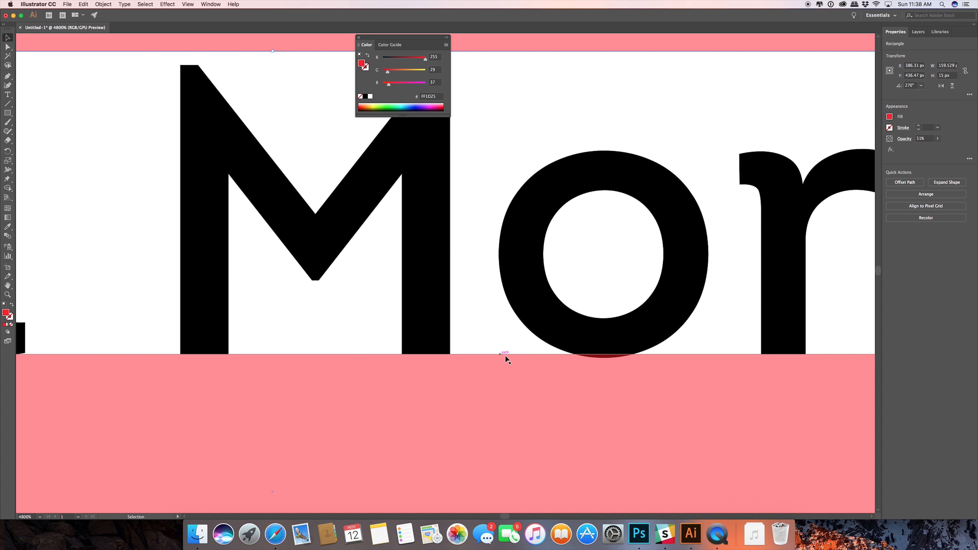
scroll(646, 365, "up", 4)
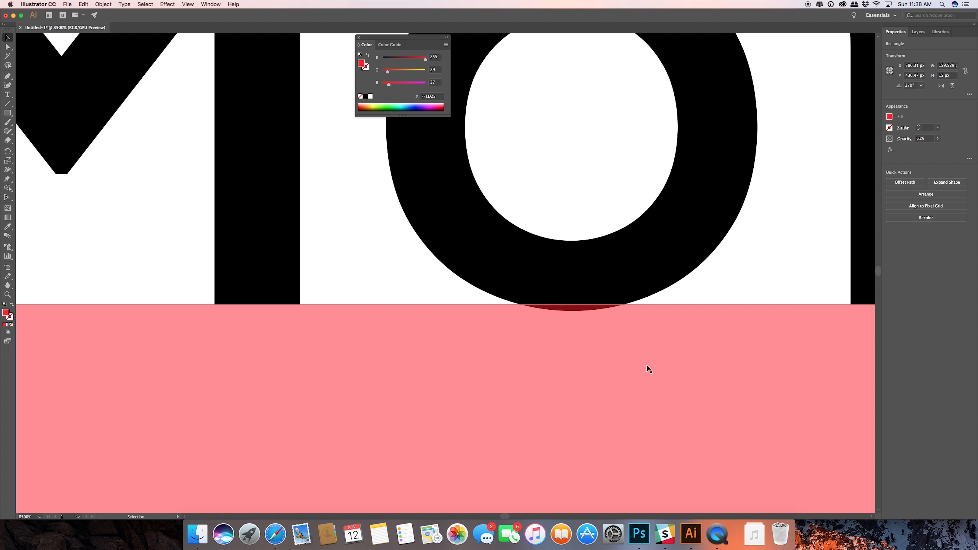
left_click_drag(589, 353, 587, 368)
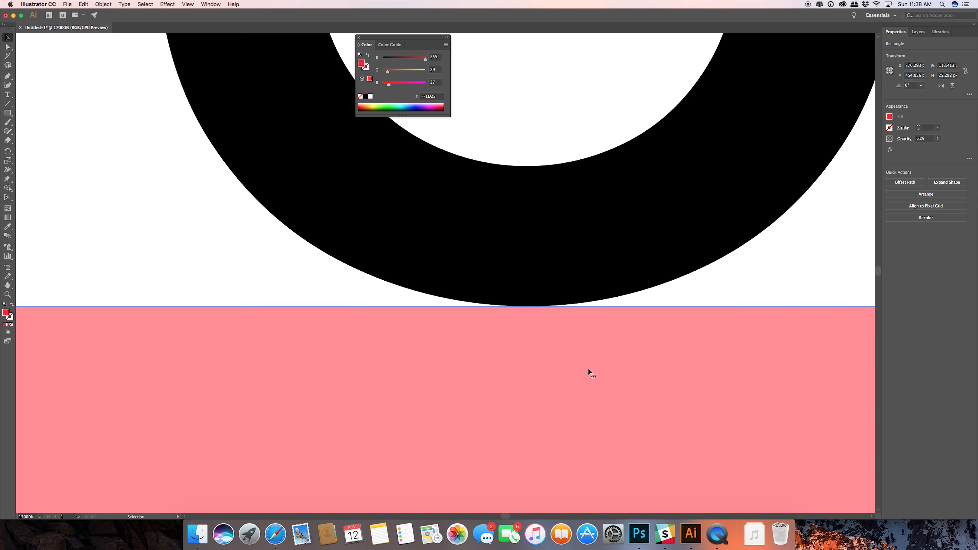
scroll(582, 343, "up", 2)
scroll(582, 343, "down", 3)
scroll(582, 345, "down", 10)
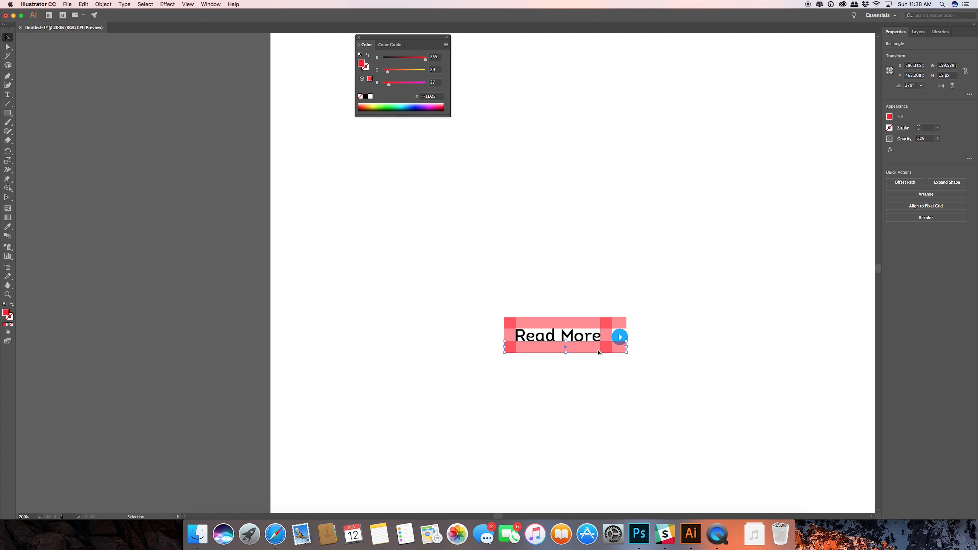
Shorten both horizontal bands to about 140.6 px so they end at the vertical rectangle beside the icon.
scroll(598, 353, "up", 2)
scroll(683, 378, "right", 5)
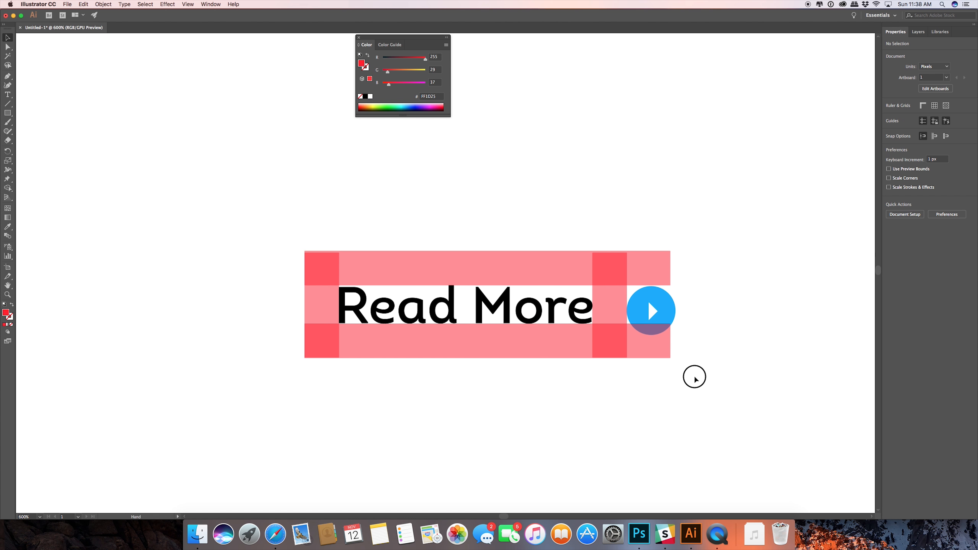
left_click_drag(627, 351, 584, 353)
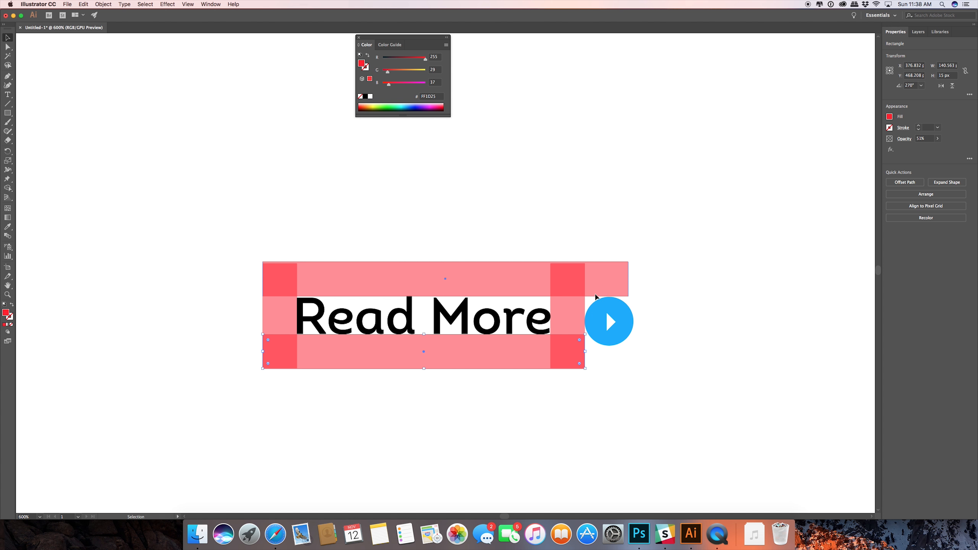
left_click(621, 283)
left_click_drag(627, 279, 569, 262)
Extend the vertical rectangle between the text and icon to about 46.5 px tall, level with the upper band's top edge.
left_click(571, 276)
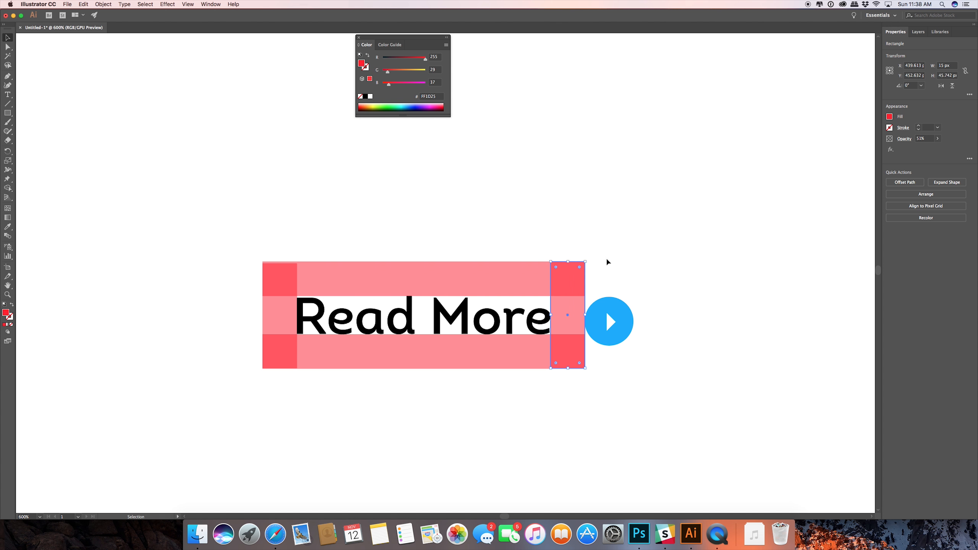
left_click(607, 258)
key("a")
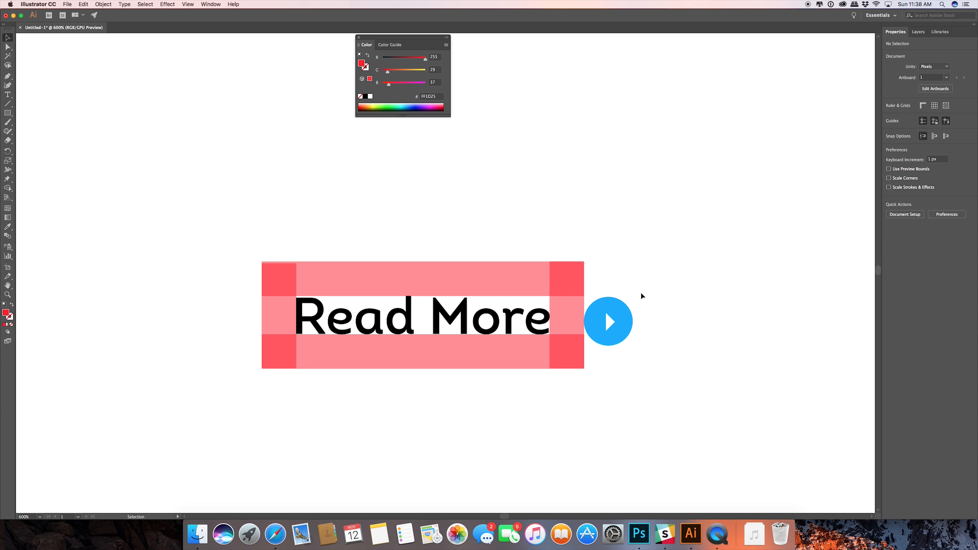
Duplicate the vertical rectangle between the text and icon to the circle's far side, touching its edge.
scroll(640, 292, "up", 1)
left_click(549, 323)
left_click_drag(549, 322, 659, 319)
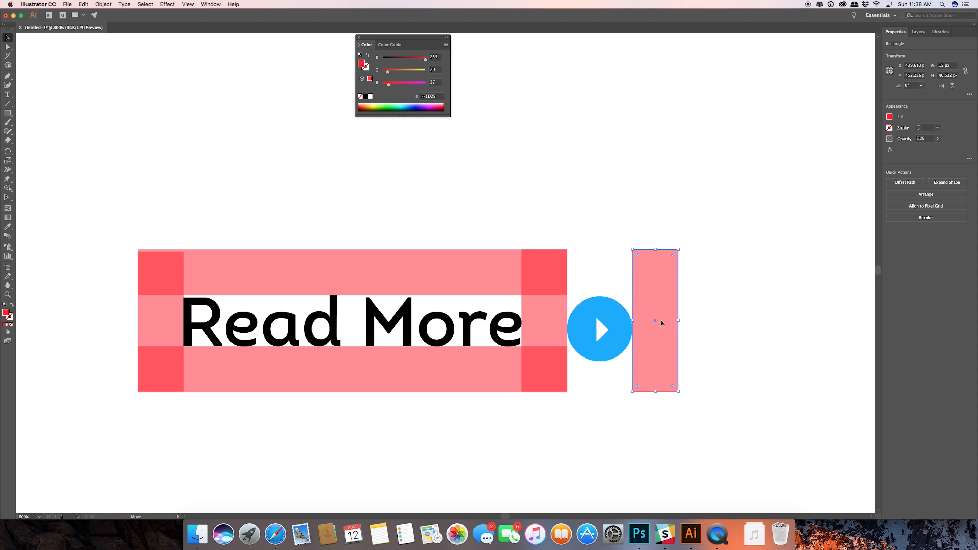
left_click(698, 342)
left_click(524, 382)
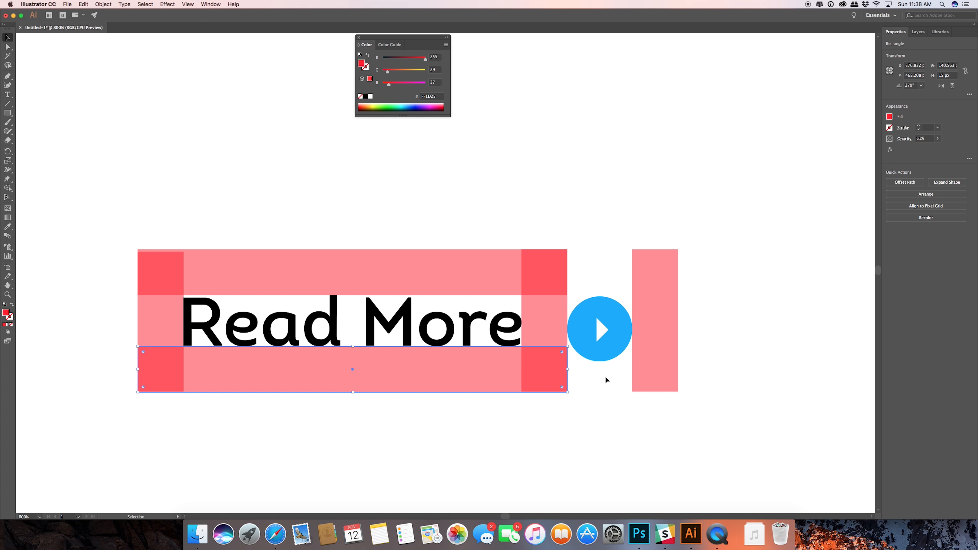
left_click(717, 318)
scroll(715, 318, "up", 1)
scroll(707, 327, "down", 4)
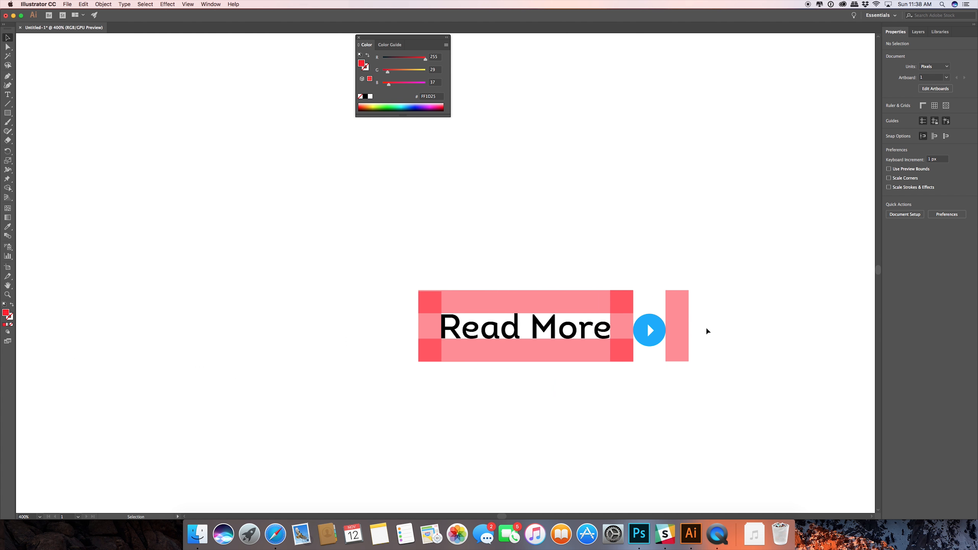
left_click_drag(707, 328, 645, 340)
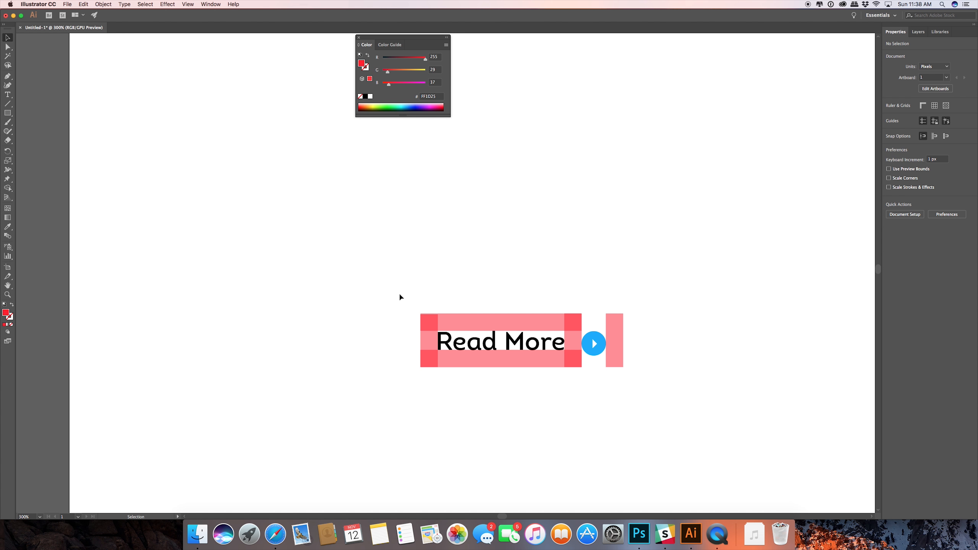
Extend the vertical rectangle before the "R" upward to line up with the upper band's top edge.
scroll(434, 329, "up", 2)
left_click(423, 352)
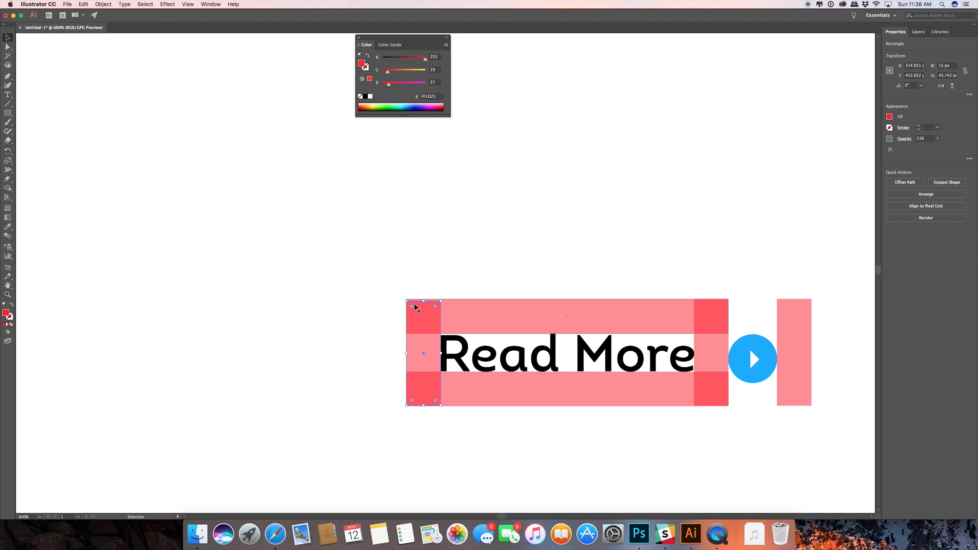
left_click(426, 291)
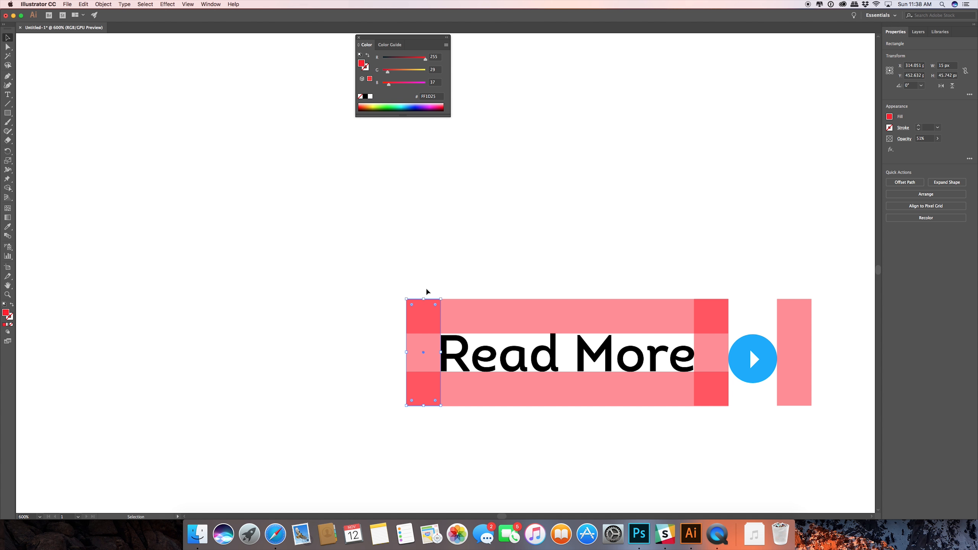
Duplicate the complete "Read More" button with its icon and spacing rectangles directly below the original.
scroll(438, 285, "up", 1)
scroll(444, 290, "down", 4)
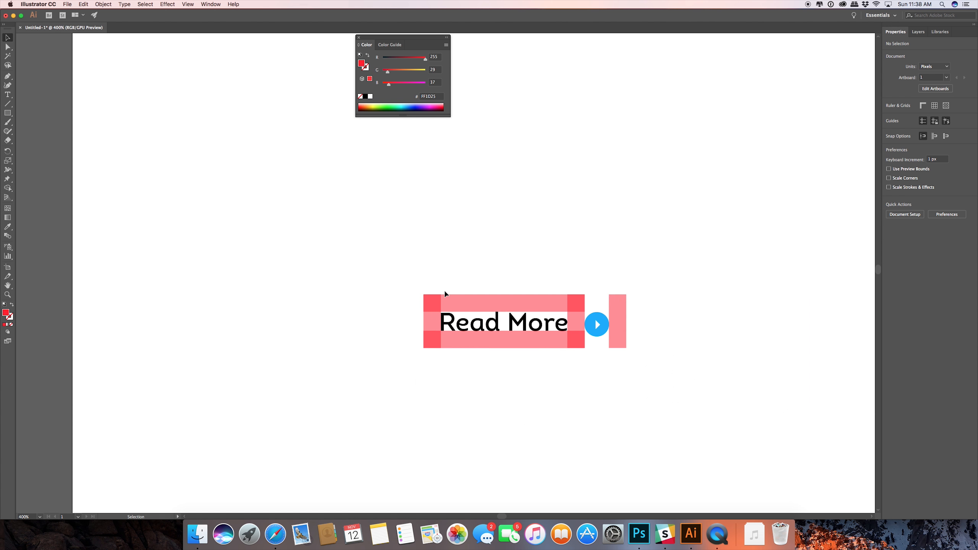
scroll(582, 312, "up", 2)
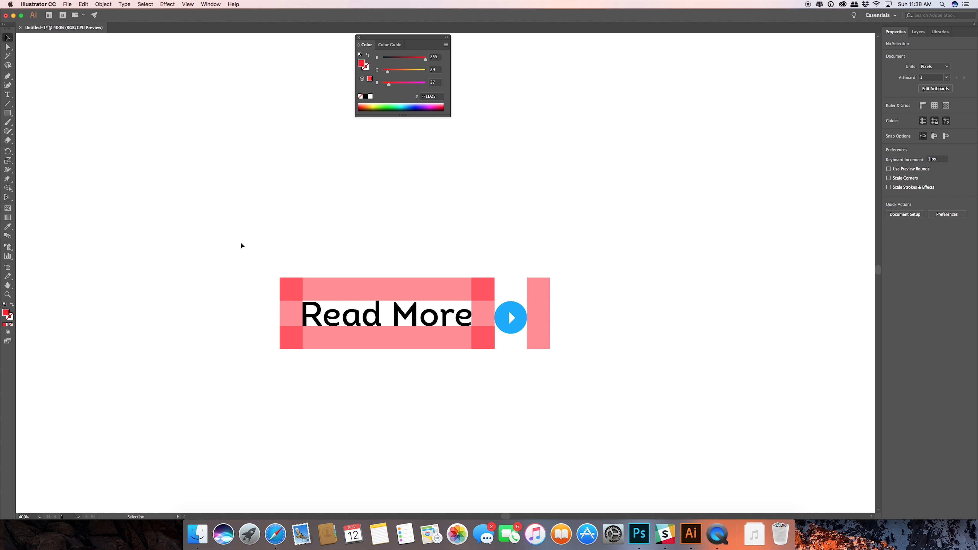
left_click_drag(241, 245, 693, 389)
scroll(440, 349, "down", 5)
scroll(378, 255, "right", 2)
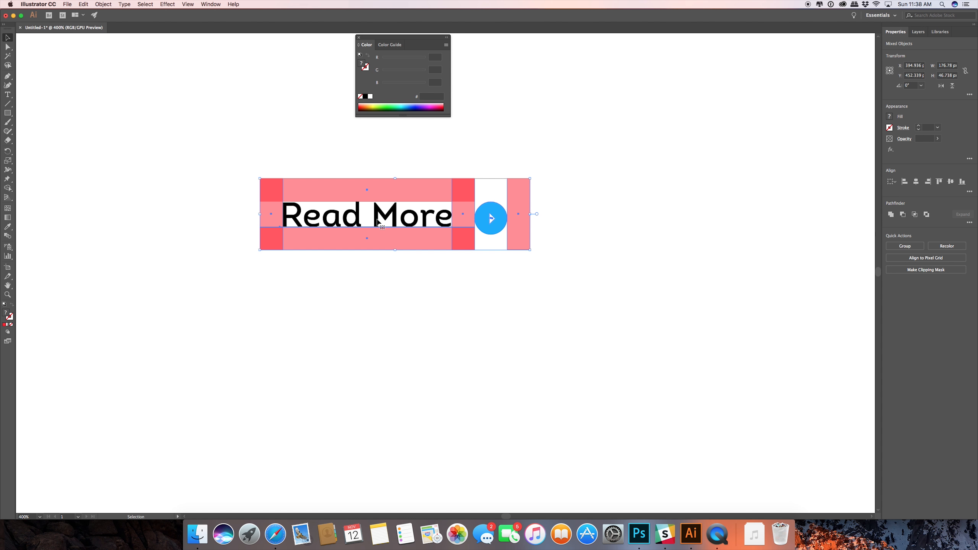
left_click_drag(378, 222, 378, 306)
left_click(647, 307)
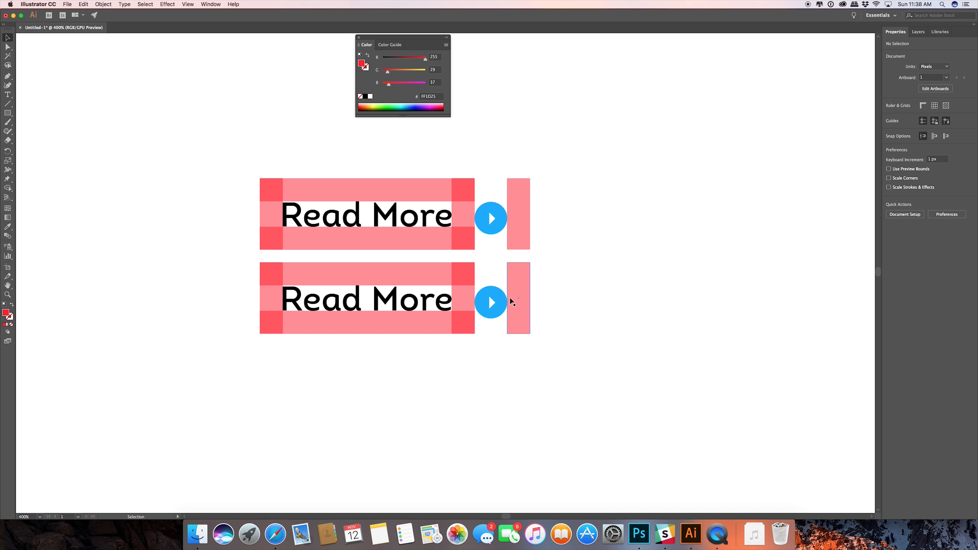
Recolor the duplicated button's circle to a darker blue, #1089BF.
scroll(507, 302, "up", 1)
scroll(506, 303, "up", 3)
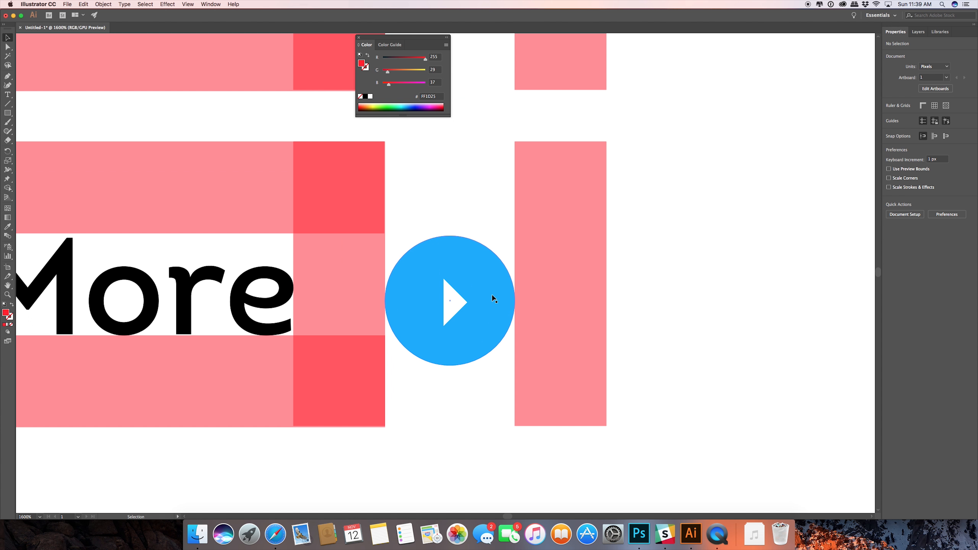
left_click(488, 266)
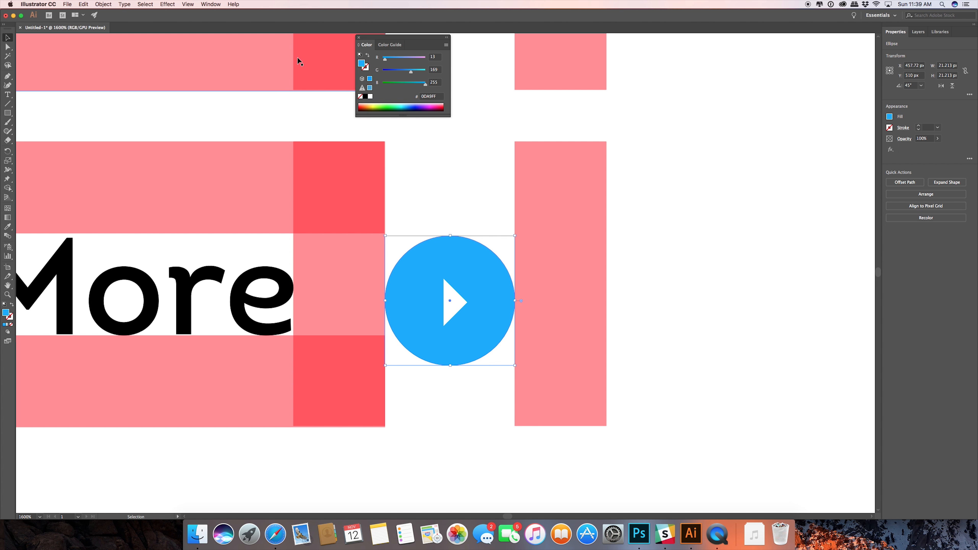
double_click(6, 314)
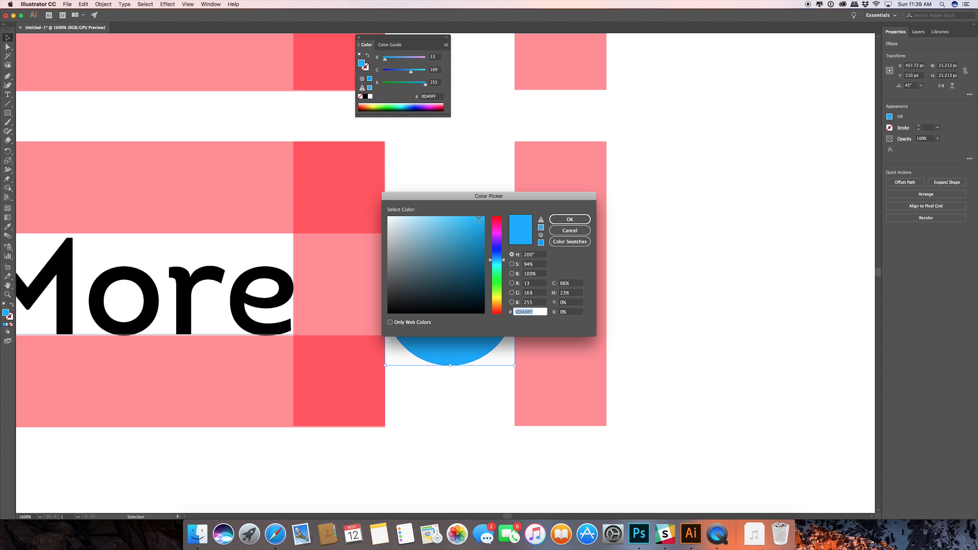
left_click_drag(479, 219, 478, 240)
left_click(570, 219)
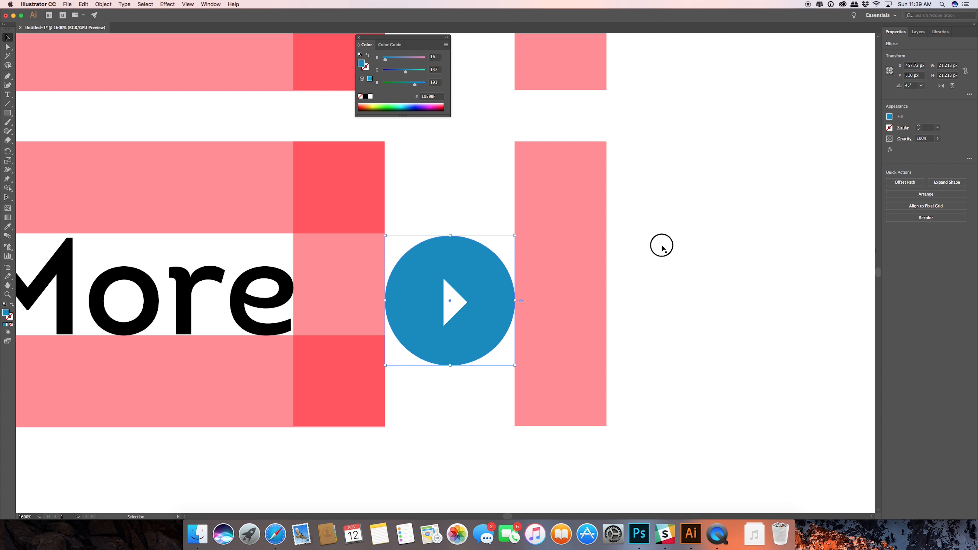
left_click(661, 246)
scroll(485, 222, "down", 5)
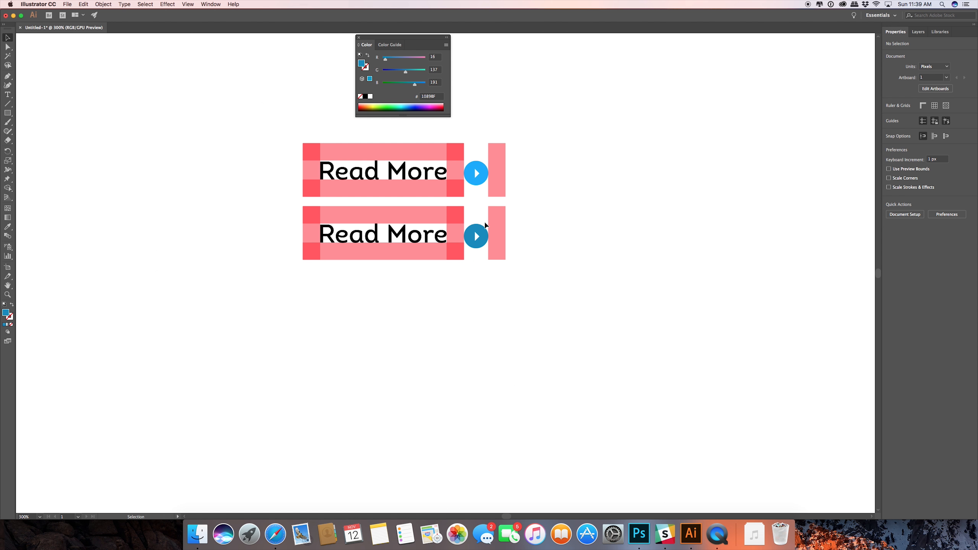
Duplicate the dark-blue button with its spacing rectangles straight down to make a third version.
scroll(485, 225, "up", 1)
left_click_drag(469, 209, 486, 230)
left_click_drag(569, 322, 258, 237)
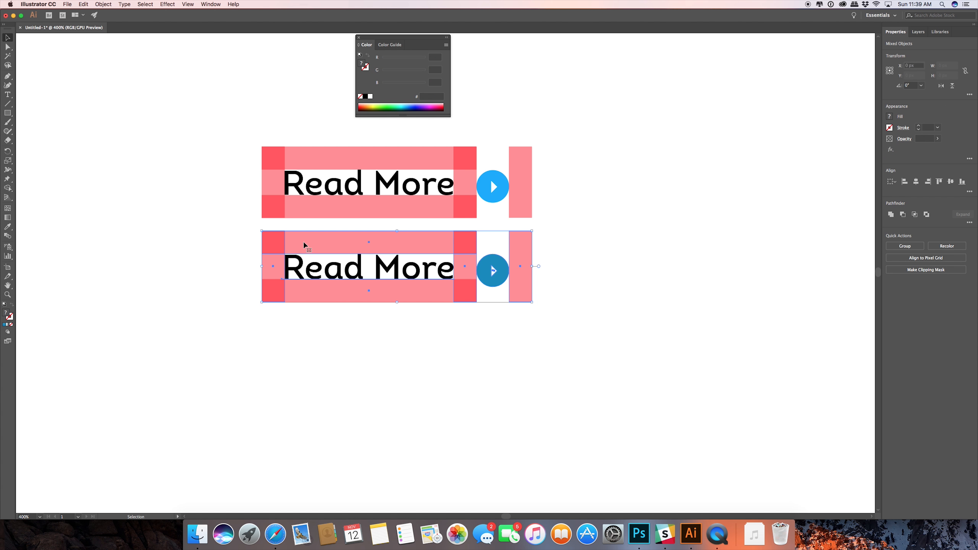
left_click_drag(319, 241, 325, 327)
left_click(625, 325)
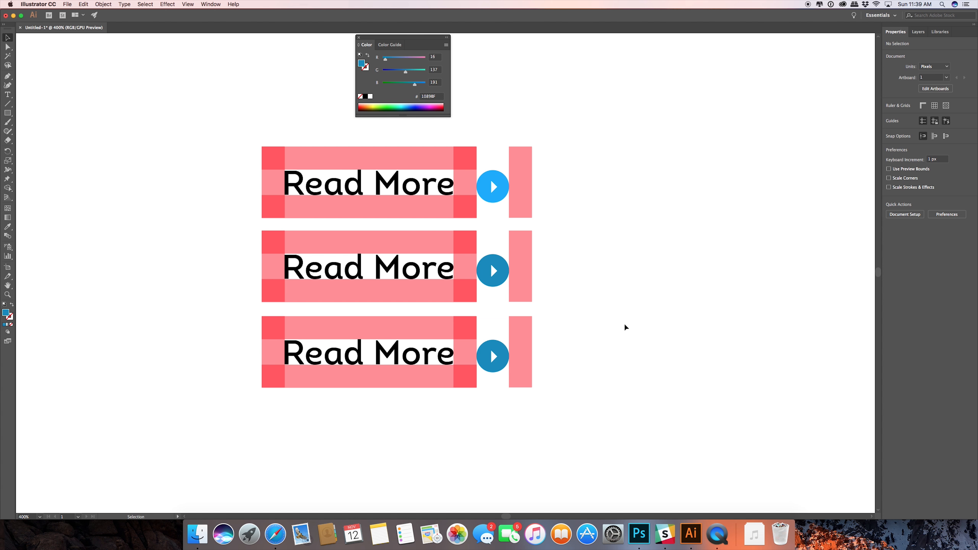
Recolor the third button's circle to a lighter blue, #32C5F8.
key("space")
left_click_drag(563, 341, 593, 271)
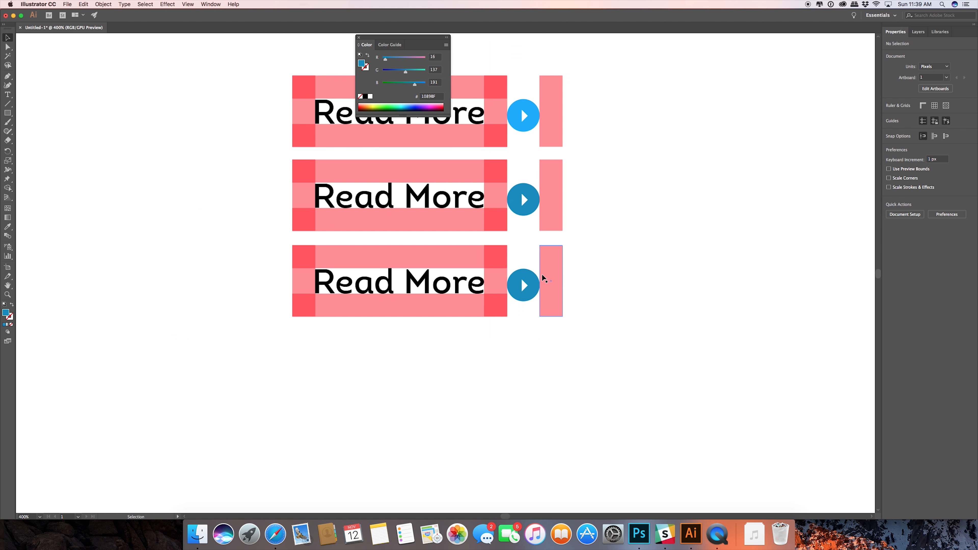
scroll(542, 273, "up", 4)
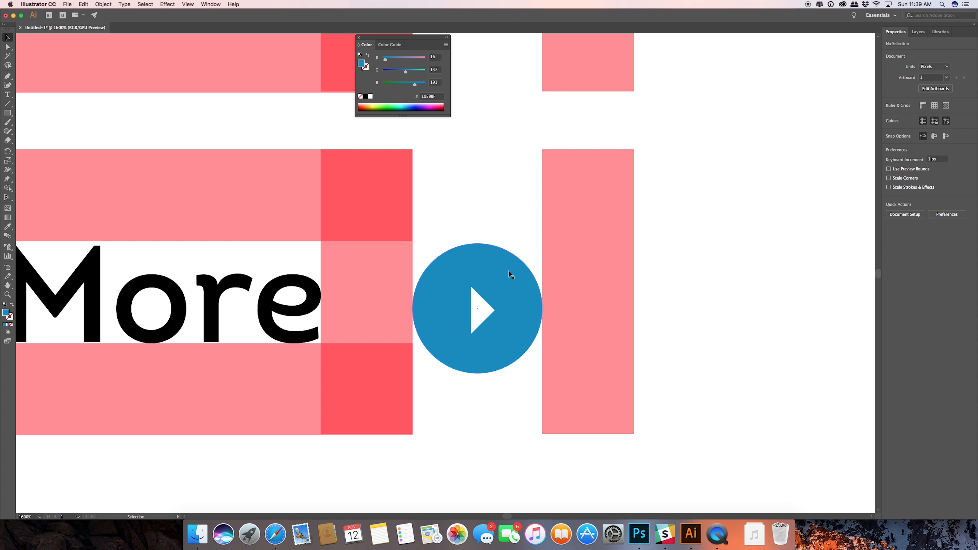
left_click(509, 271)
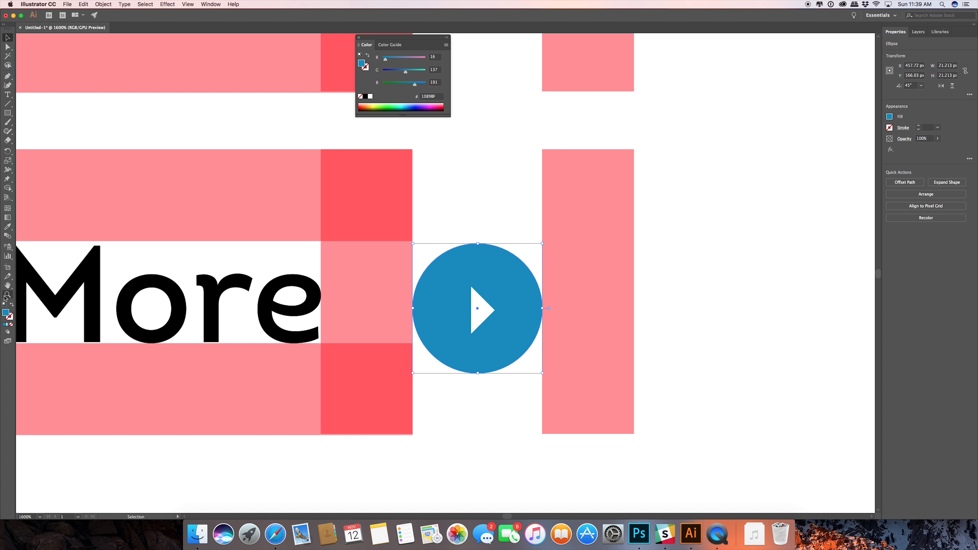
double_click(6, 312)
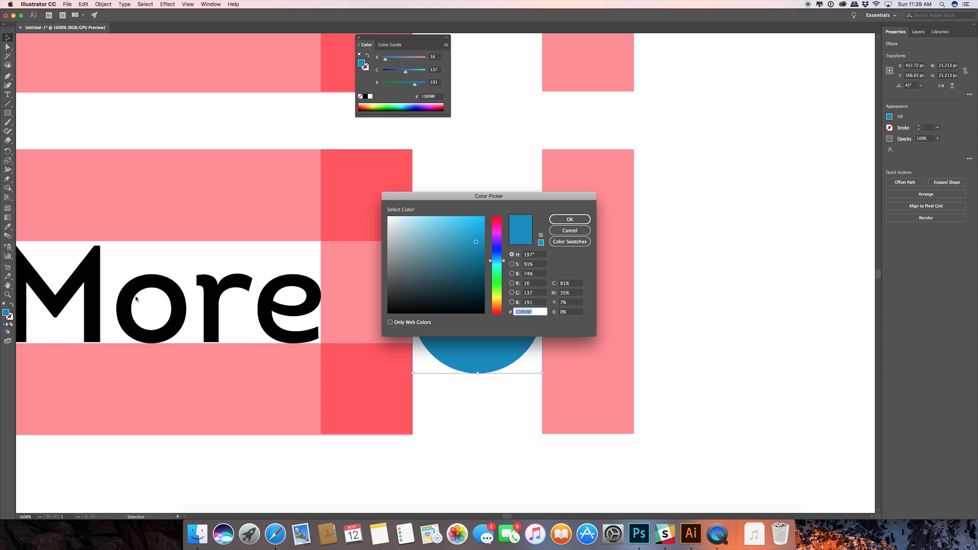
left_click_drag(476, 243, 466, 218)
left_click(569, 219)
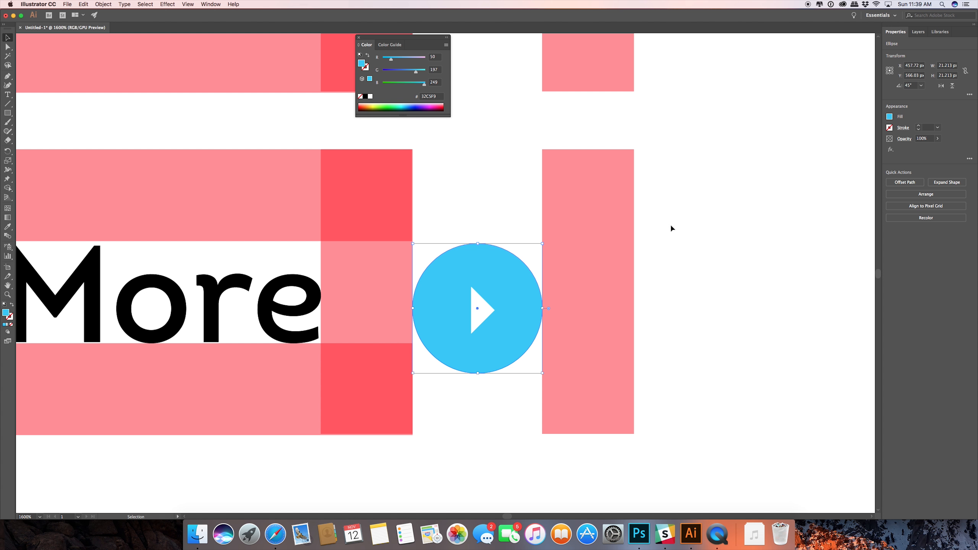
left_click(695, 228)
Duplicate the light-blue button with its spacing rectangles below itself to make a fourth version.
scroll(499, 200, "up", 3)
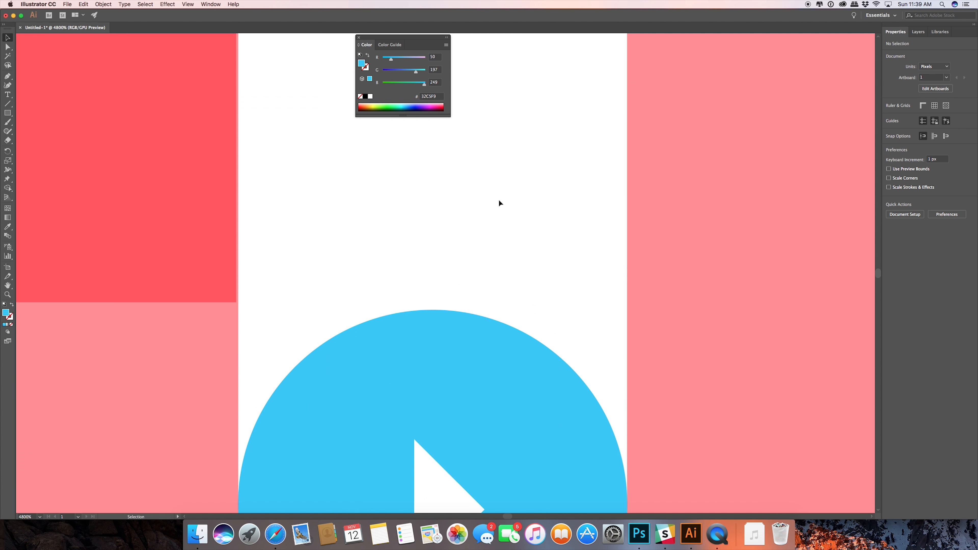
scroll(499, 200, "down", 8)
scroll(513, 203, "up", 5)
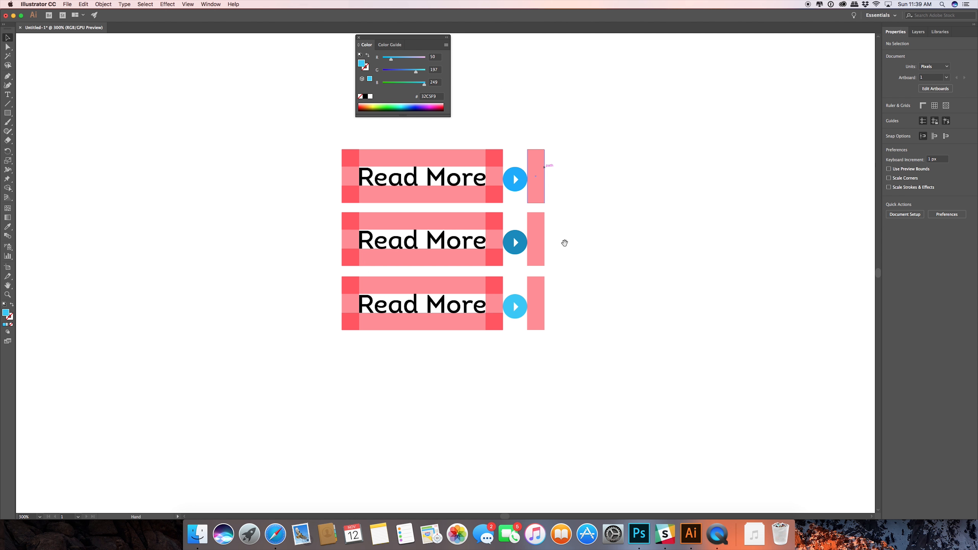
left_click_drag(568, 342, 388, 435)
scroll(370, 286, "up", 2)
left_click_drag(733, 396, 646, 229)
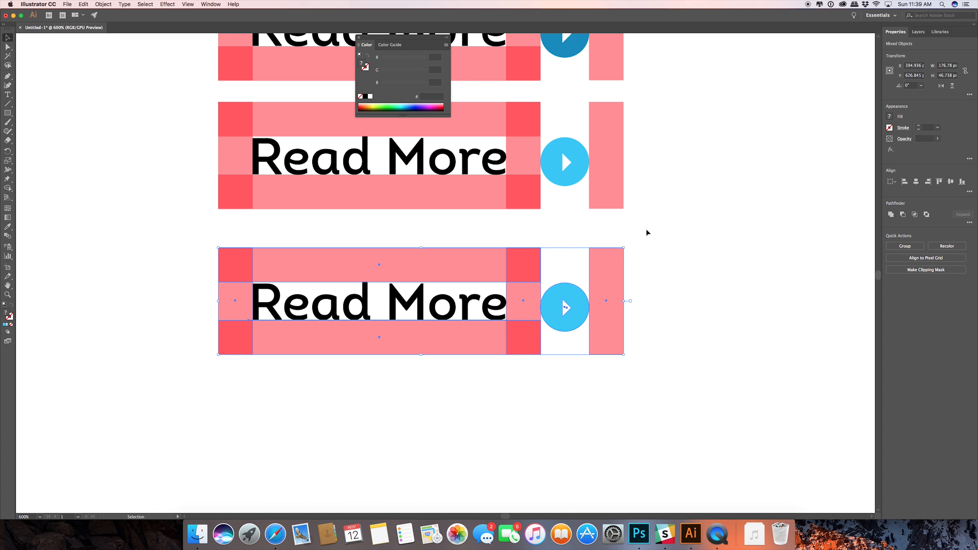
left_click(690, 323)
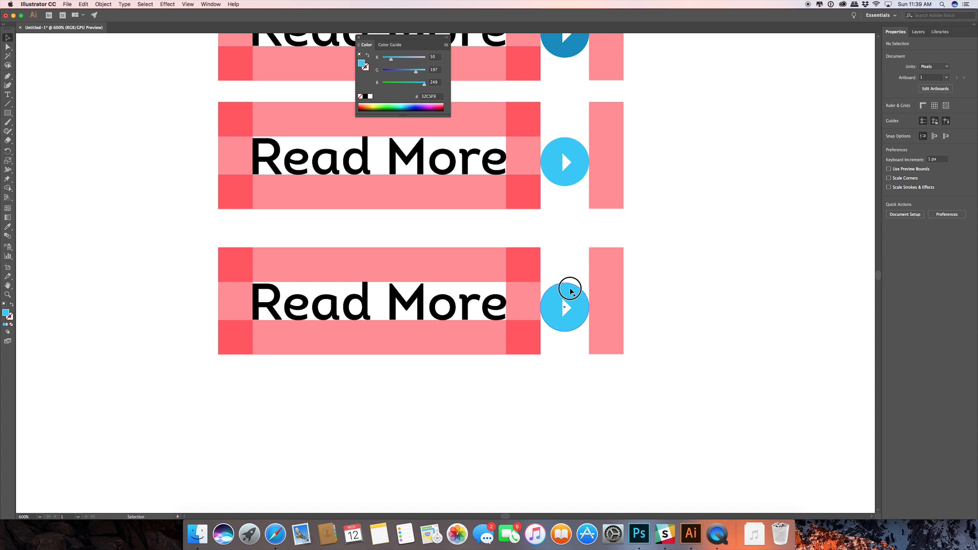
Try a medium grey fill, #B2B2B2, on the fourth button's circle.
left_click(568, 291)
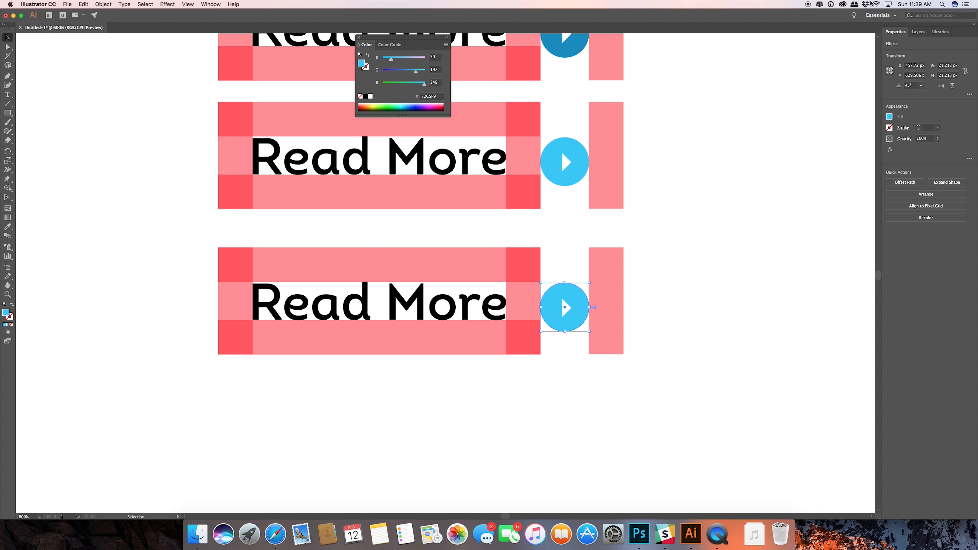
left_click(388, 45)
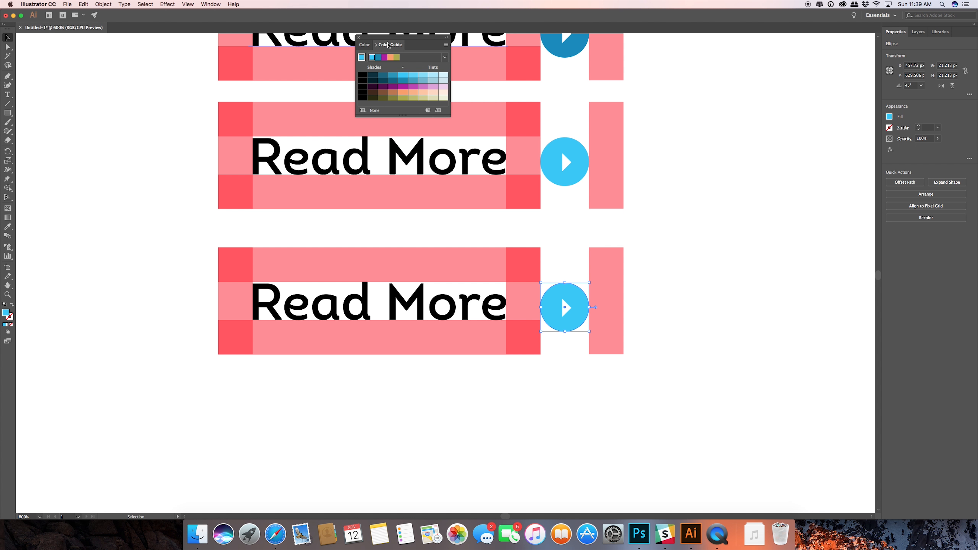
left_click(367, 48)
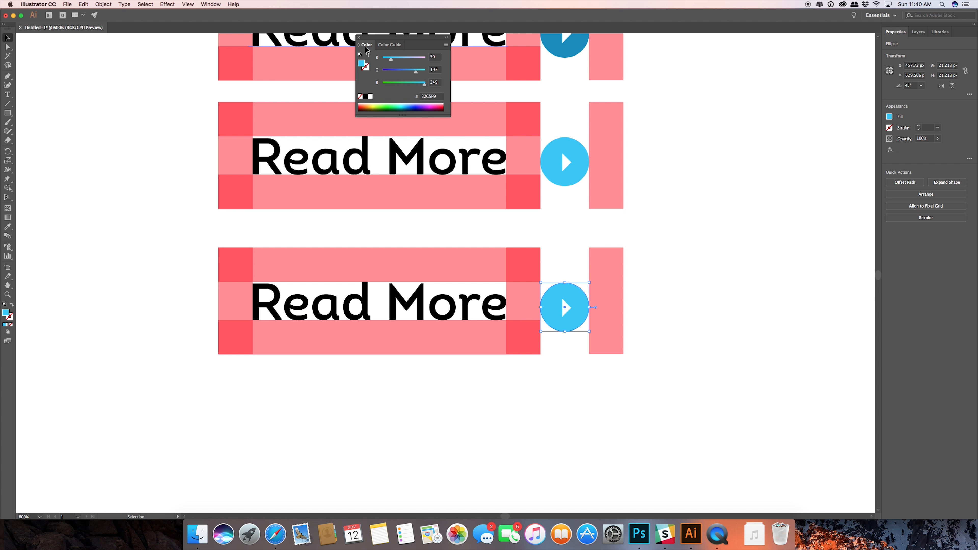
left_click(933, 32)
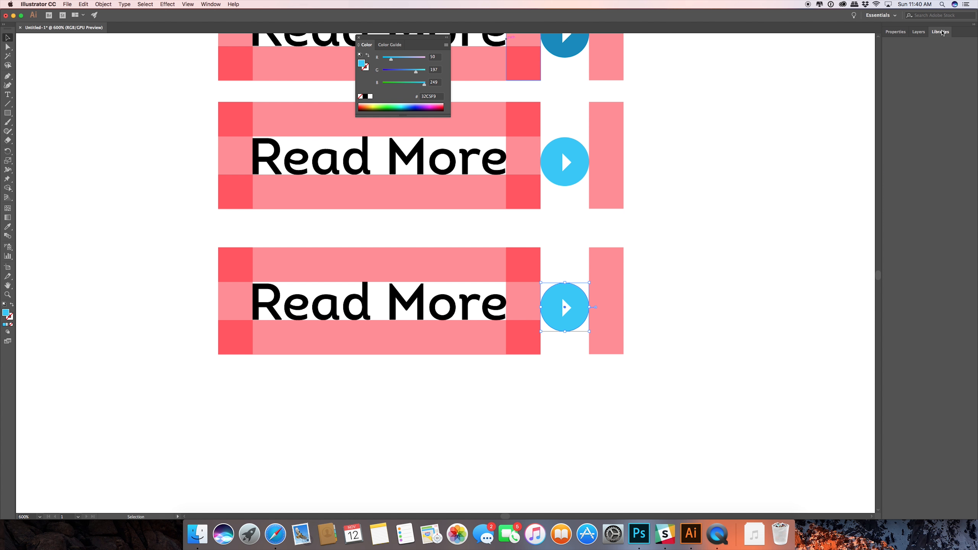
left_click(895, 31)
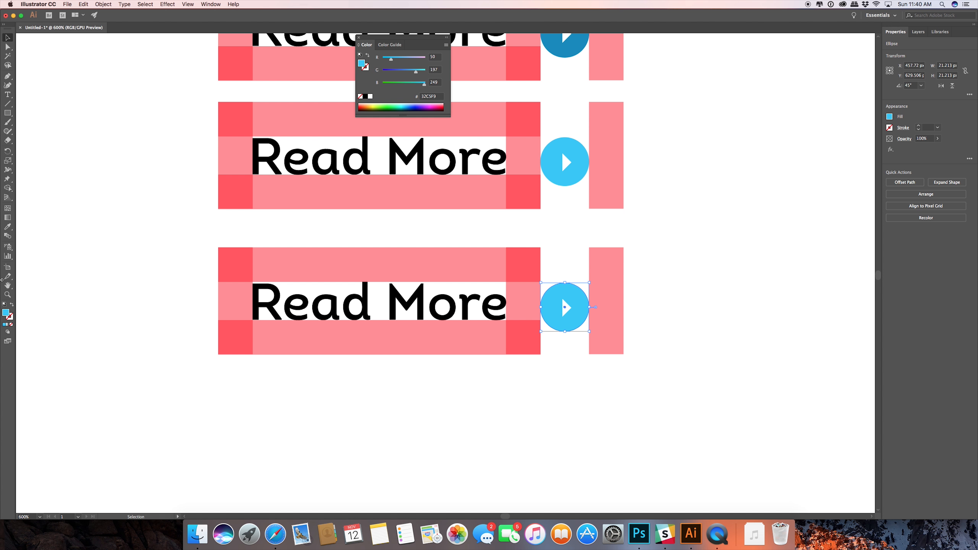
double_click(6, 315)
left_click_drag(409, 236, 386, 244)
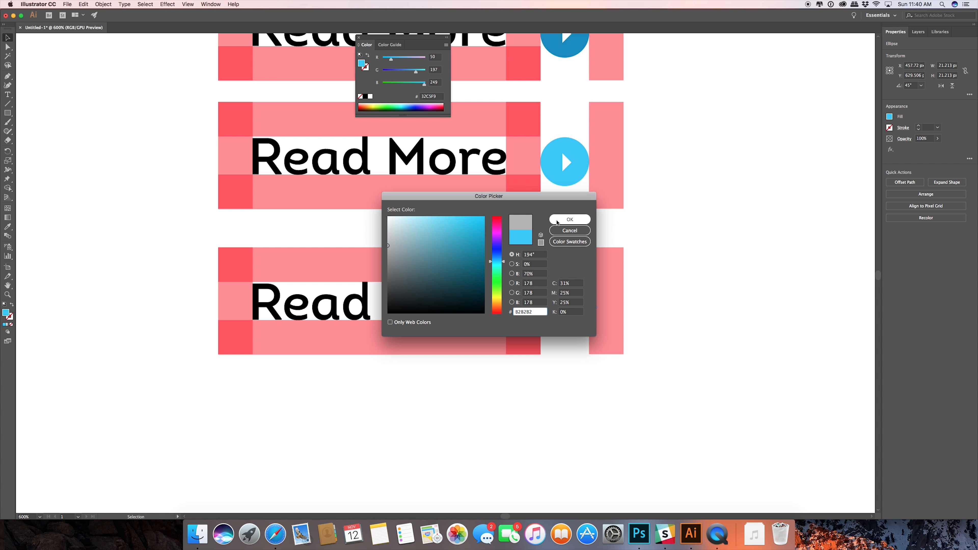
left_click(570, 219)
left_click(725, 291)
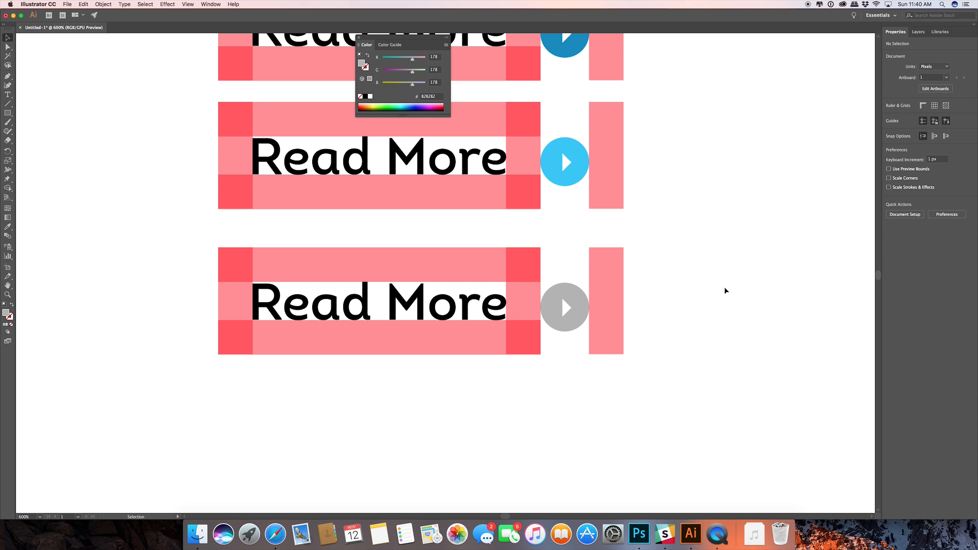
Fill the fourth button's circle with light grey, #D8D8D8.
left_click(578, 309)
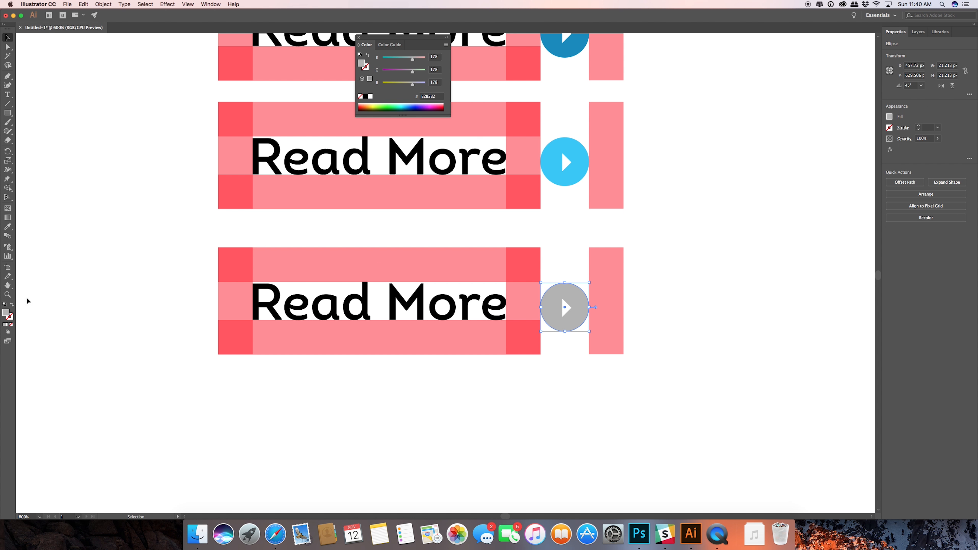
double_click(8, 315)
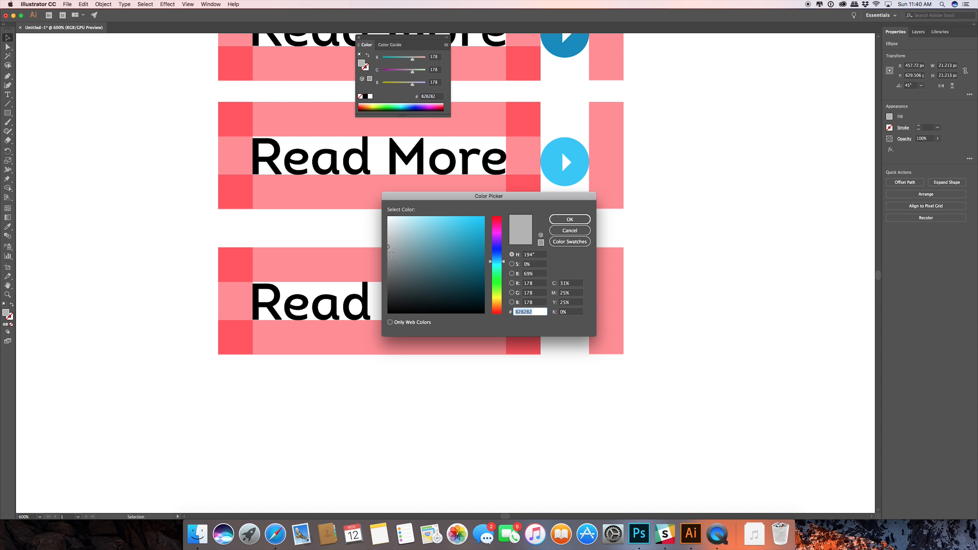
mouse_move(389, 248)
left_mouse_down()
mouse_move(376, 265)
mouse_move(375, 222)
mouse_move(376, 232)
left_mouse_up()
left_click(573, 221)
left_click(727, 266)
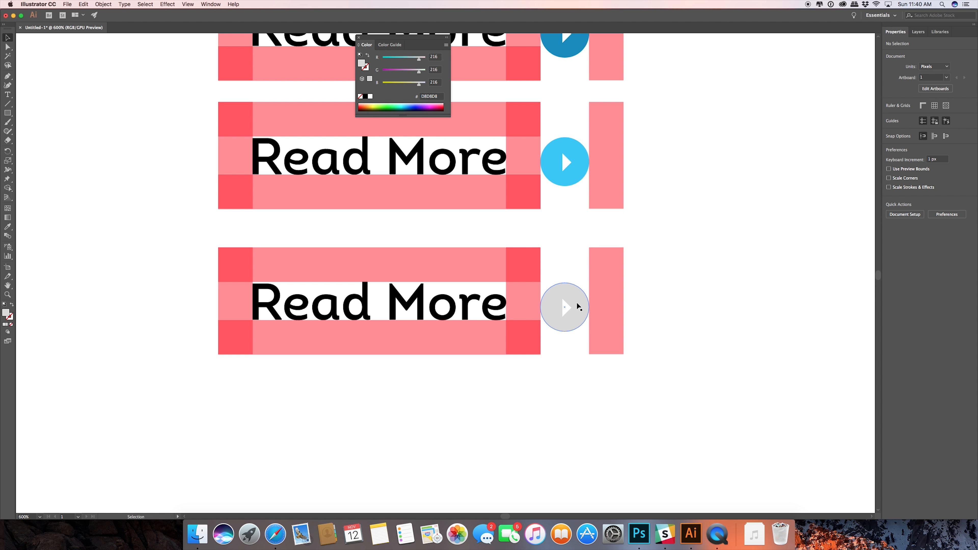
Match the fourth button's "Read More" text to its circle's light grey using the Eyedropper.
left_click(449, 308)
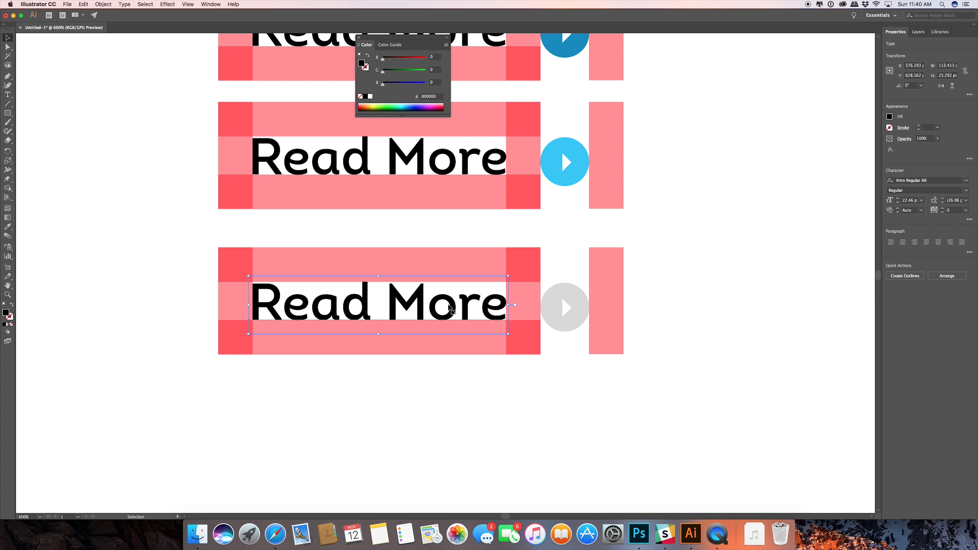
key("i")
left_click(554, 307)
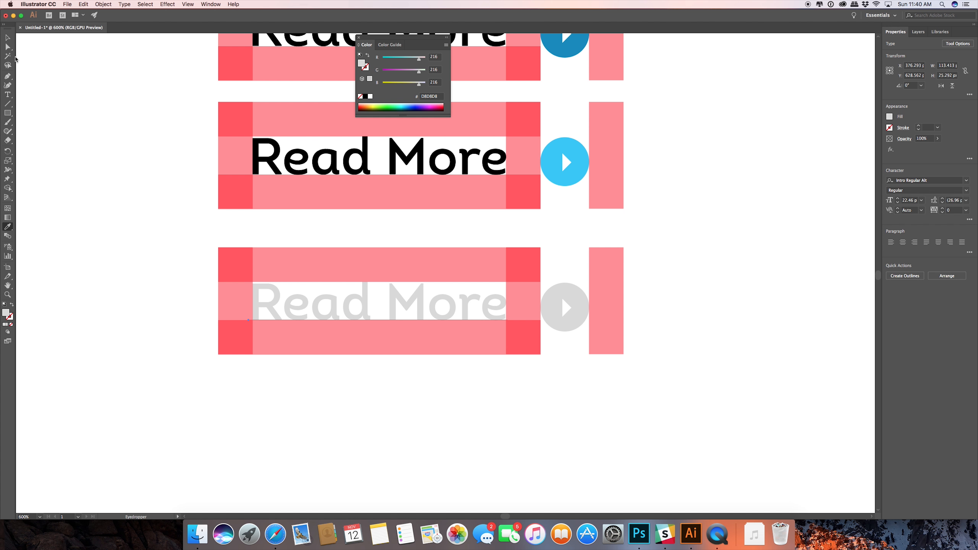
left_click(7, 37)
left_click(670, 259)
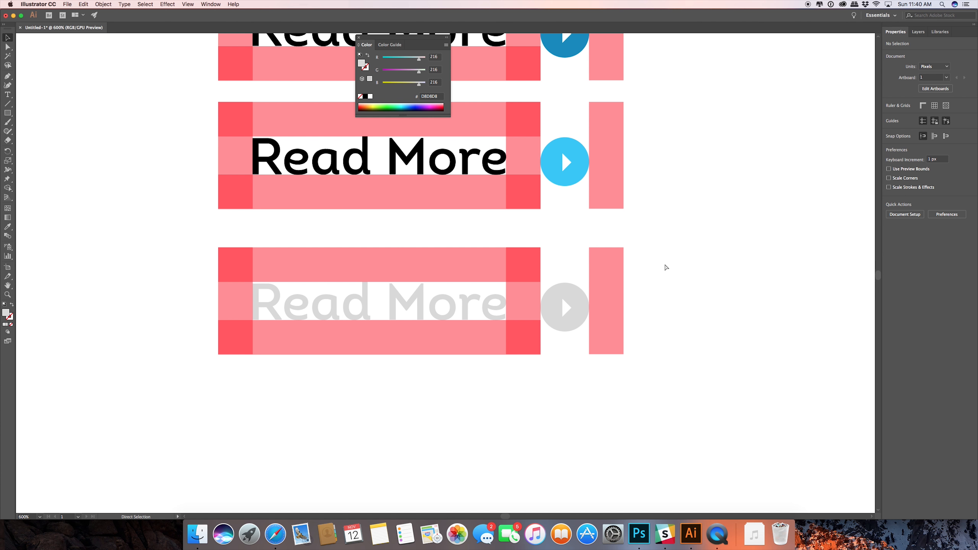
Move all four "Read More" buttons with their spacing rectangles together to the left side of the artboard.
key("super+minus")
key("super+minus")
key("super+minus")
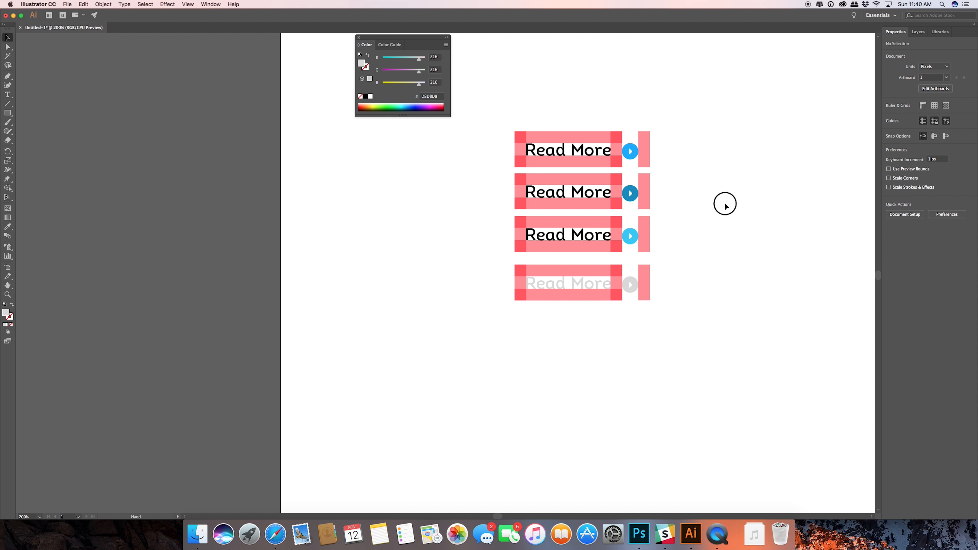
left_click_drag(725, 203, 634, 313)
left_click_drag(624, 212, 421, 437)
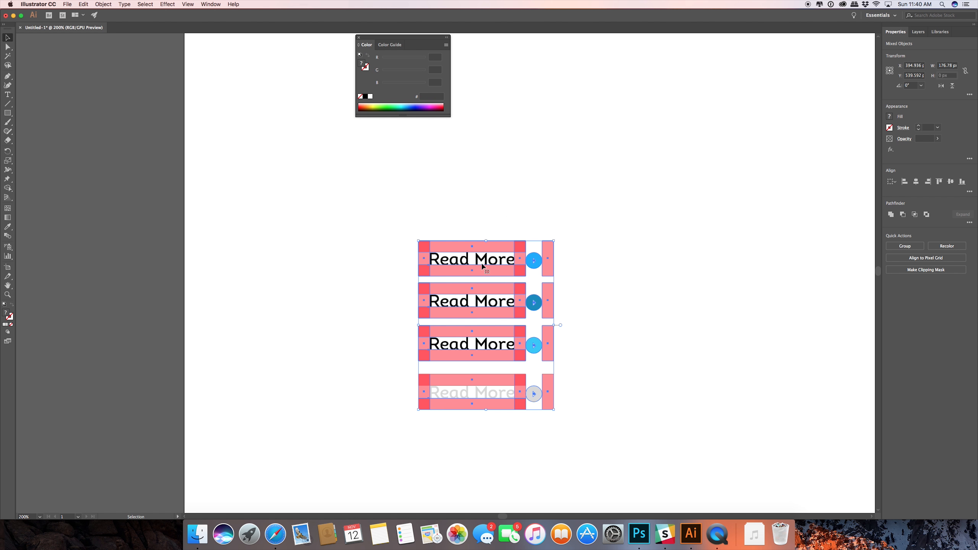
left_click_drag(481, 270, 303, 270)
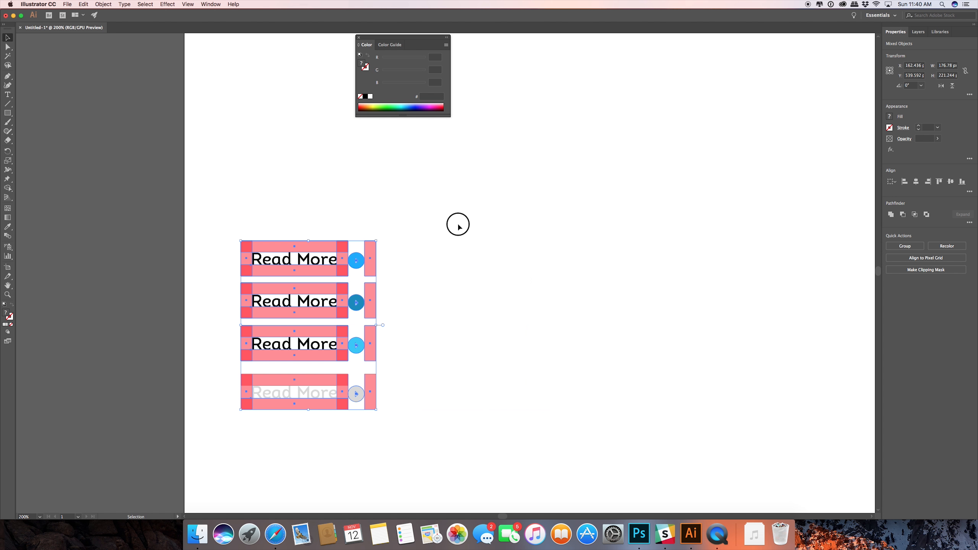
left_click(458, 225)
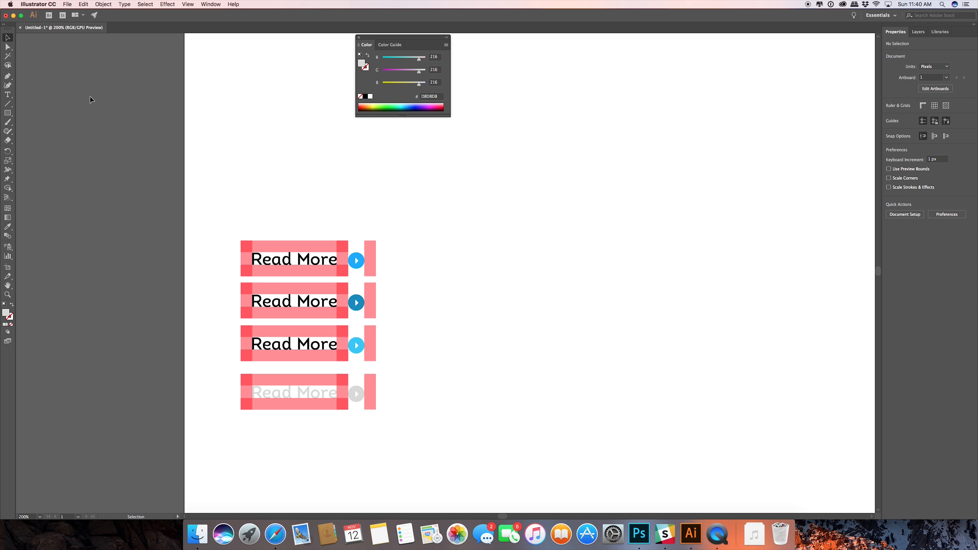
Draw a light grey rectangle about 137 × 36 px to the right of the first "Read More" button.
left_click(9, 114)
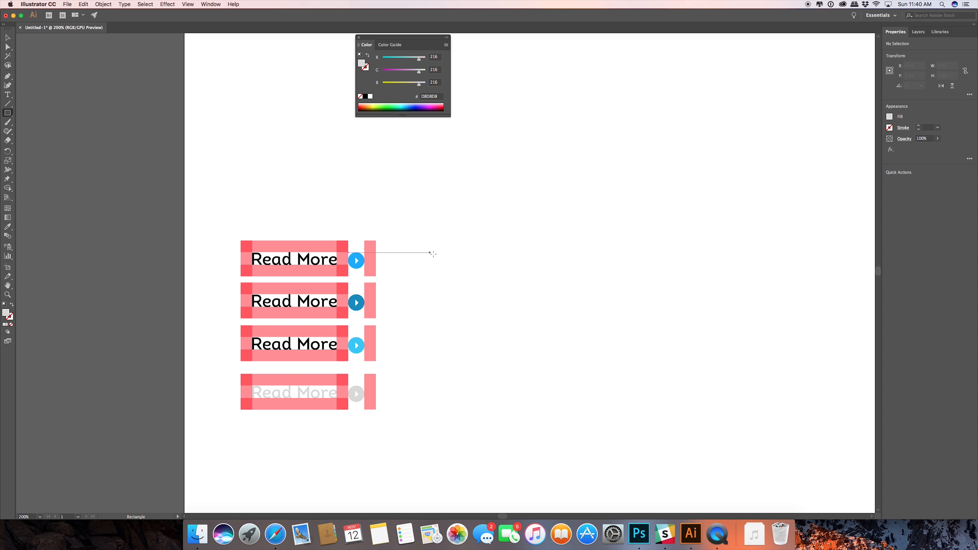
left_click_drag(452, 255, 418, 265)
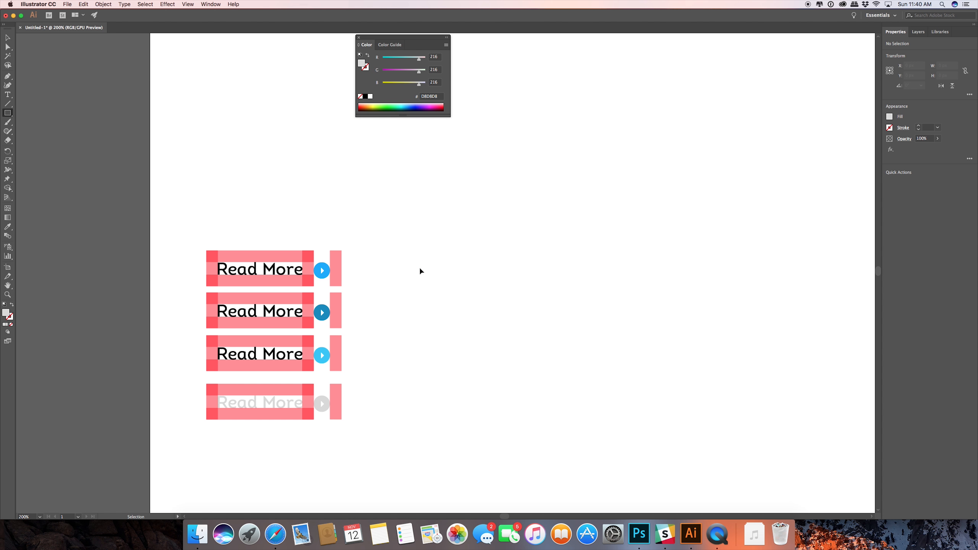
scroll(419, 269, "up", 2)
scroll(419, 269, "down", 1)
left_click_drag(371, 292, 333, 250)
left_click_drag(334, 211, 468, 247)
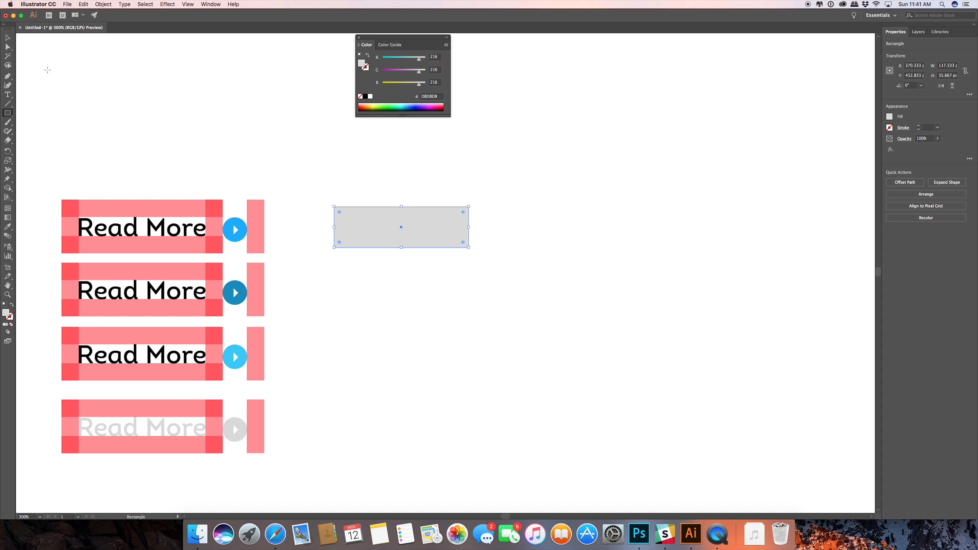
Round the new rectangle's corners slightly and swap its fill and stroke so only a light grey outline remains.
left_click(8, 38)
scroll(338, 212, "up", 7)
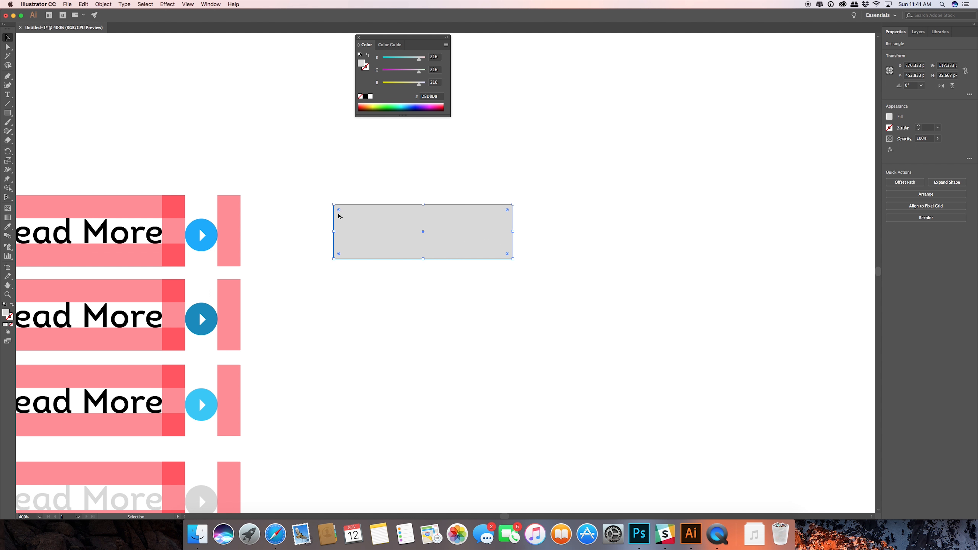
scroll(338, 210, "down", 3)
left_click_drag(326, 188, 329, 190)
left_click(12, 306)
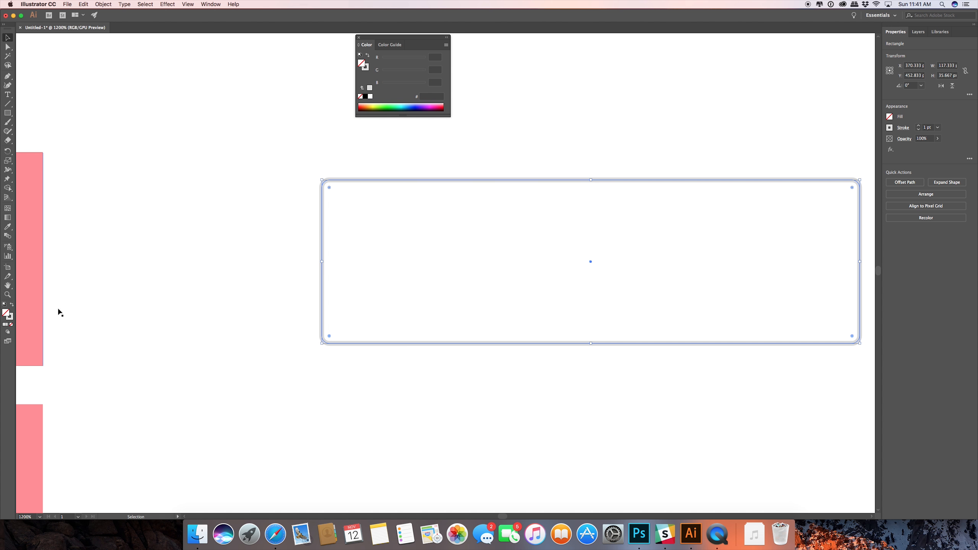
scroll(238, 300, "down", 4)
scroll(243, 306, "up", 1)
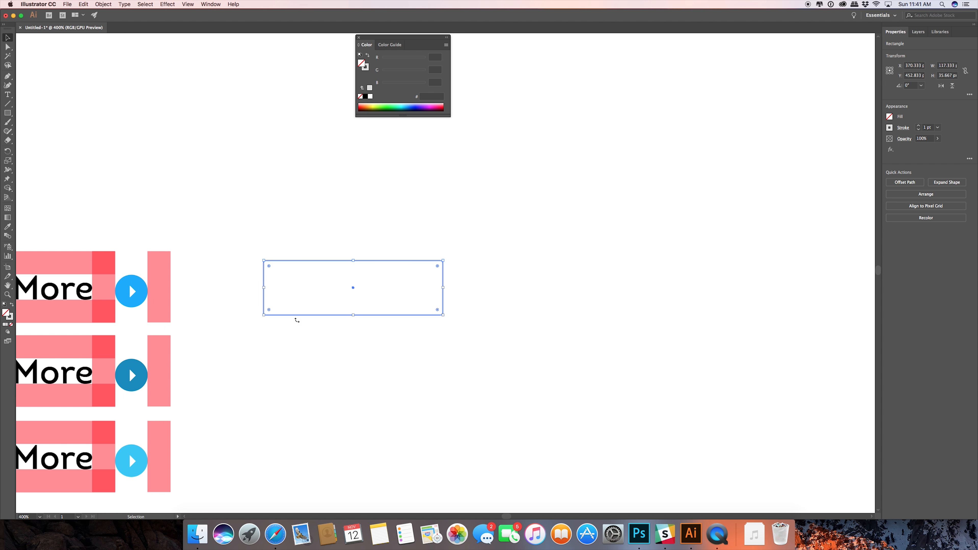
Set the rounded rectangle's stroke colour to pink, #FF5AD4.
left_click(530, 295)
left_click(328, 263)
left_click(10, 316)
double_click(12, 317)
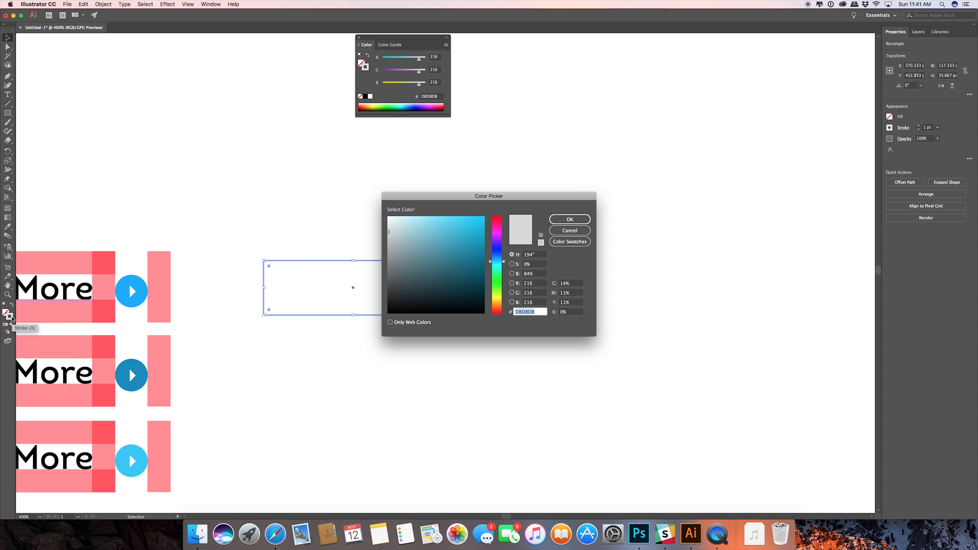
left_click_drag(388, 234, 384, 239)
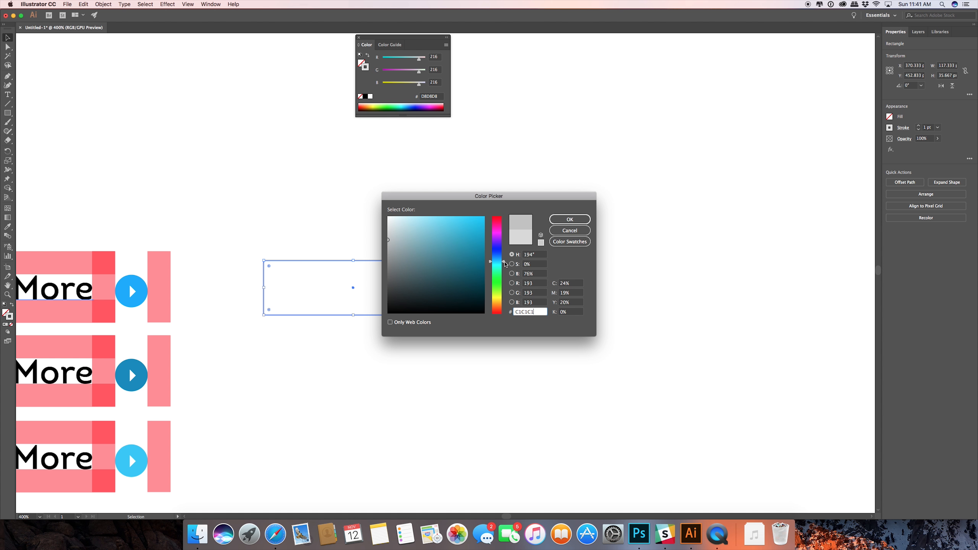
left_click_drag(504, 264, 505, 302)
left_click_drag(456, 232, 483, 215)
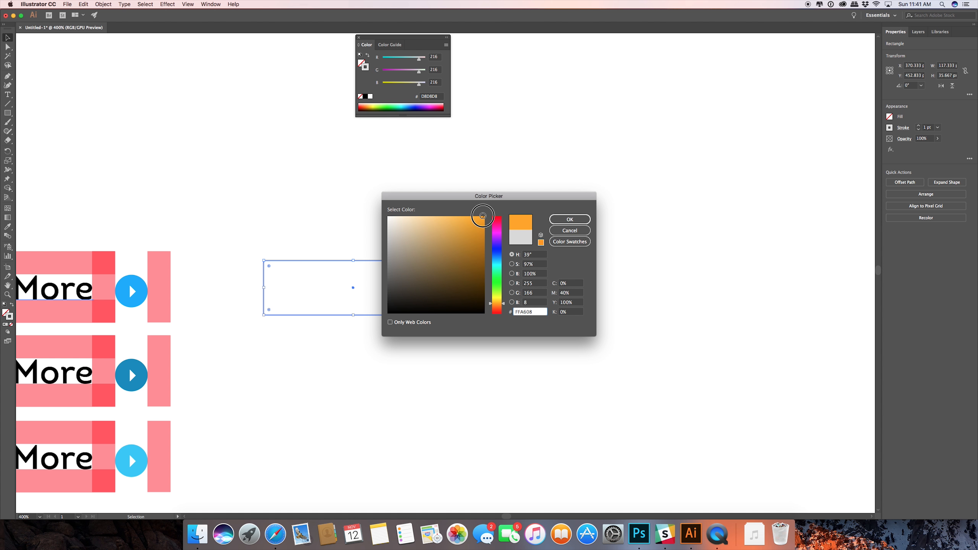
mouse_move(504, 305)
left_mouse_down()
mouse_move(505, 227)
mouse_move(451, 216)
left_mouse_up()
left_click(569, 219)
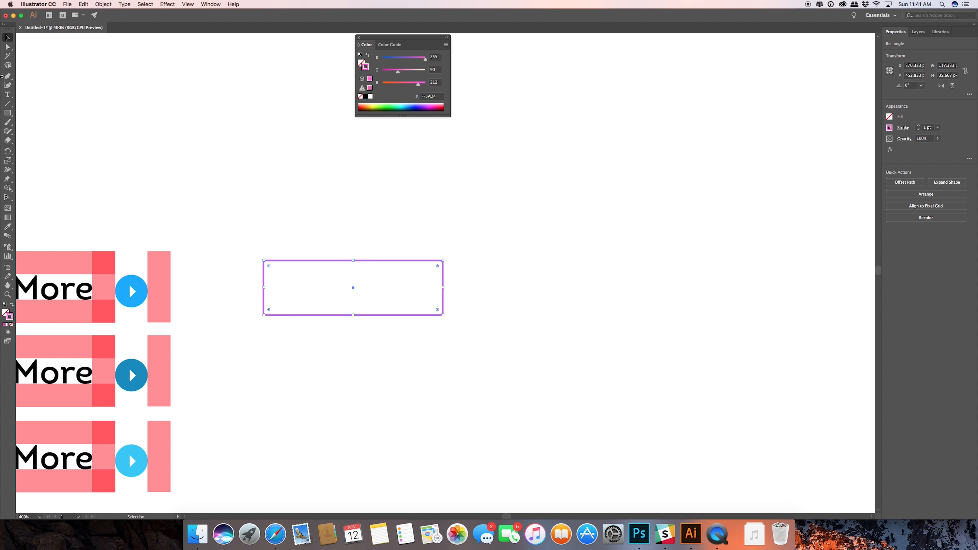
left_click(288, 202)
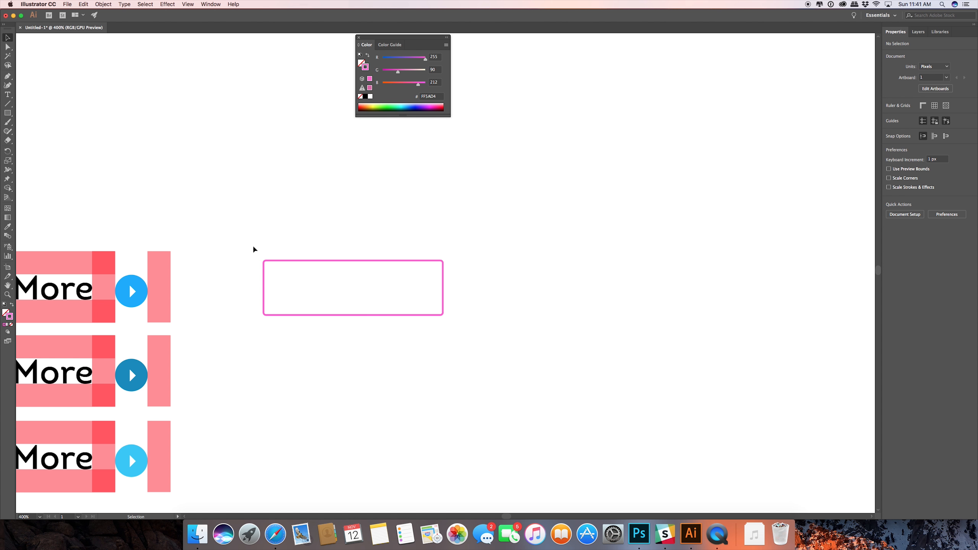
Reduce the pink rectangle's width and height to about 109 × 28.5 px.
left_click_drag(245, 241, 453, 349)
key("space")
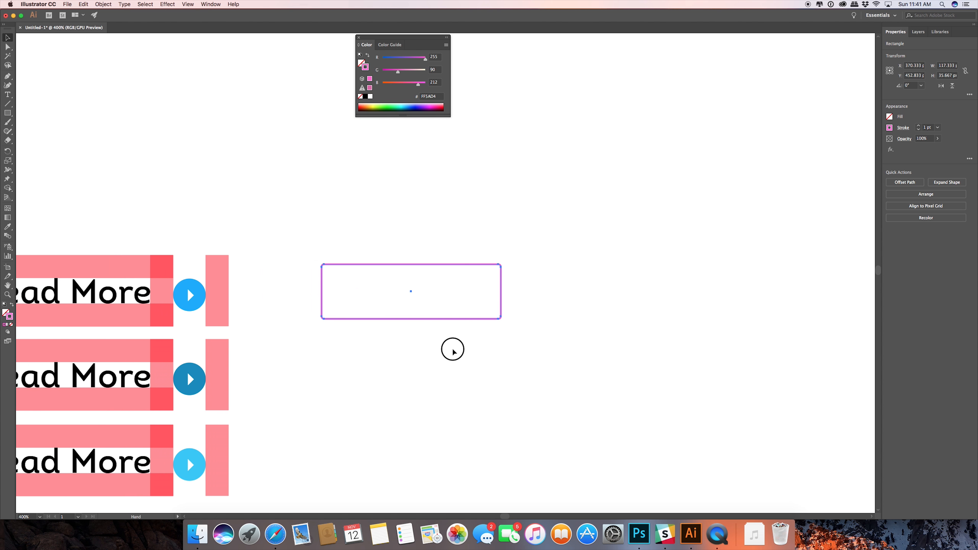
left_click_drag(413, 319, 411, 316)
left_click_drag(502, 287, 488, 289)
left_click_drag(406, 314, 403, 308)
left_click(327, 212)
Add the text "Sign up" above the pink rectangle and move it inside the outline.
left_click(8, 95)
left_click(381, 209)
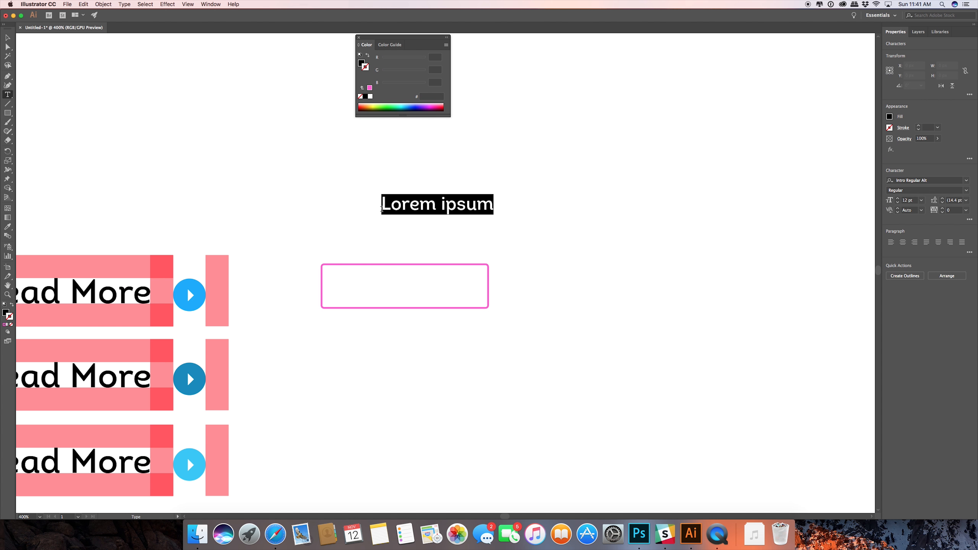
type("Sign up")
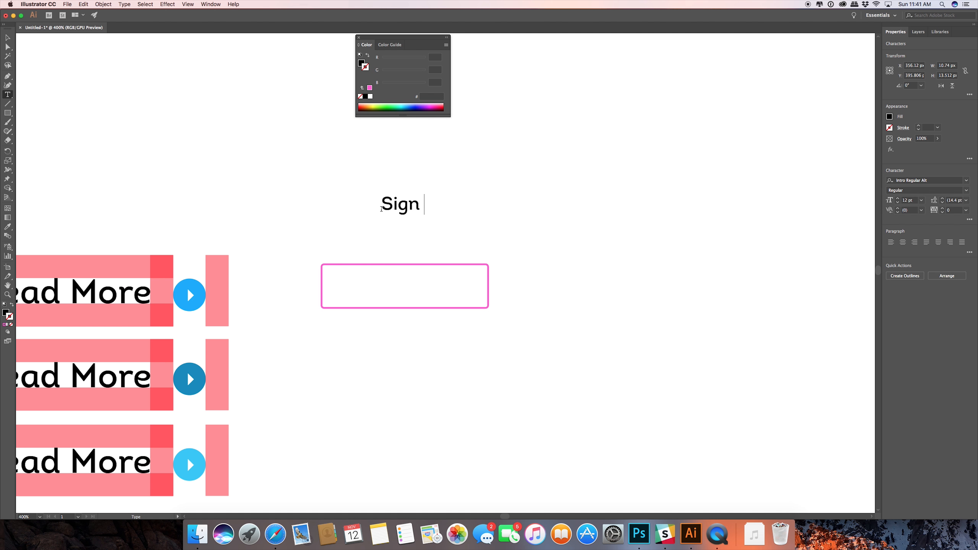
left_click(7, 37)
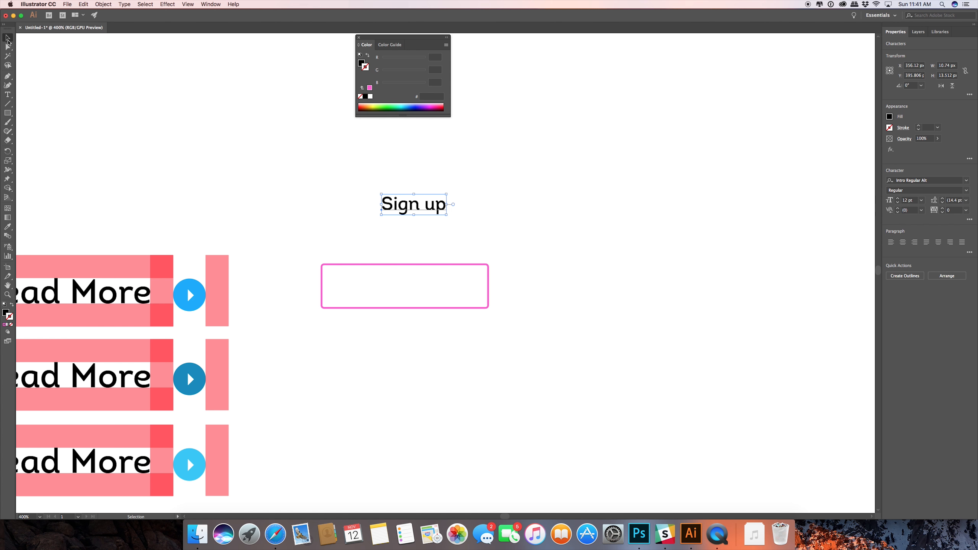
left_click_drag(407, 207, 402, 287)
Centre the "Sign up" text and the pink rectangle on each other horizontally and vertically.
left_click(395, 299, "shift")
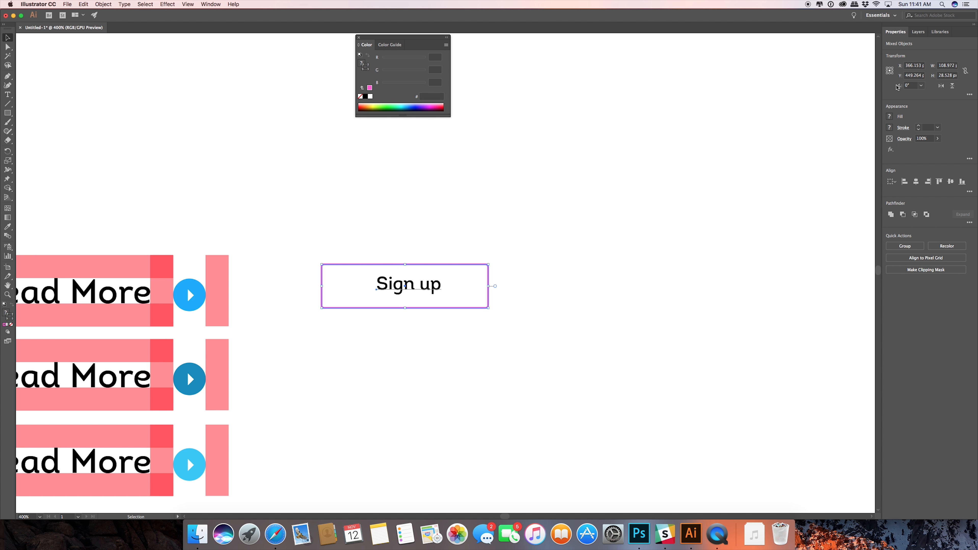
left_click(916, 181)
left_click(950, 181)
left_click(478, 196)
left_click(524, 236)
Try matching the "Sign up" text fill to the outline's pink with the Eyedropper, leaving the text without a stroke.
left_click(403, 290)
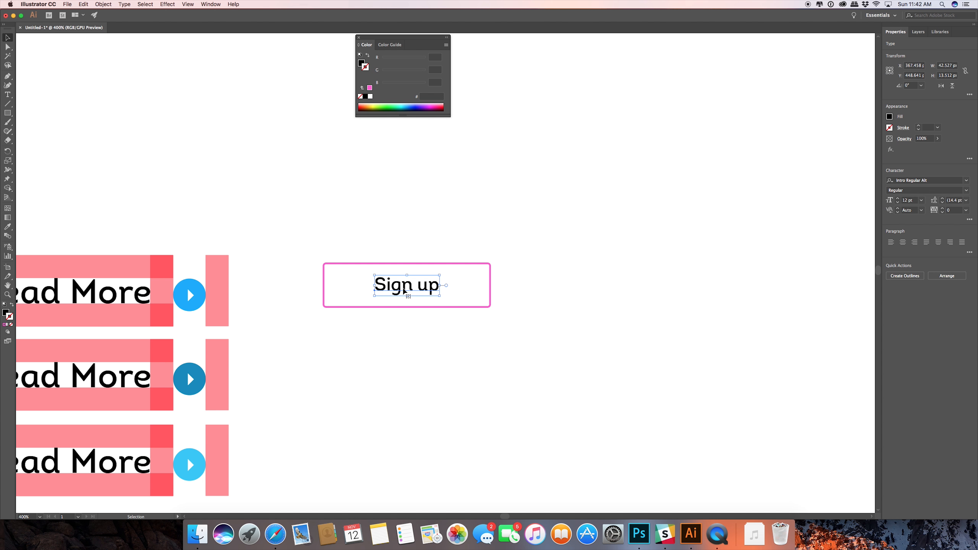
key("i")
left_click(432, 264)
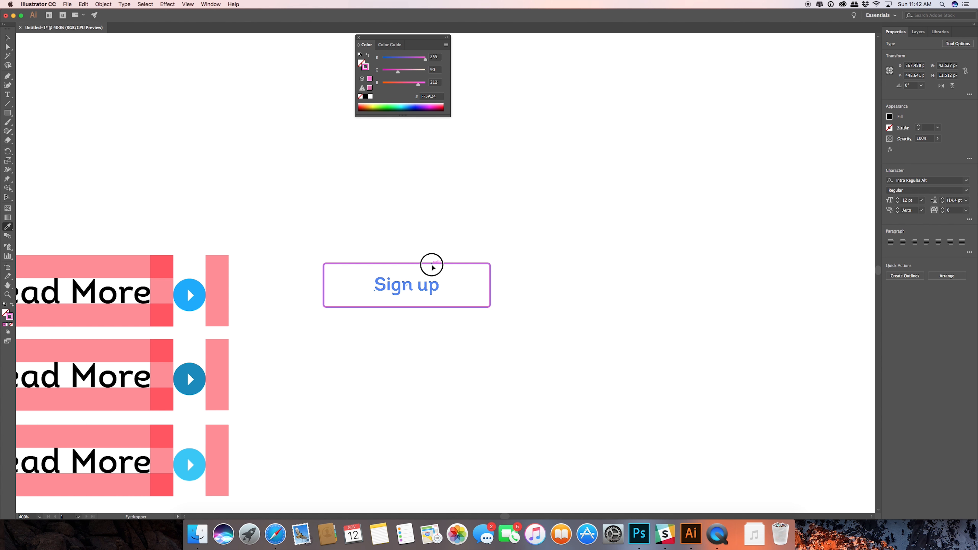
left_click(14, 308)
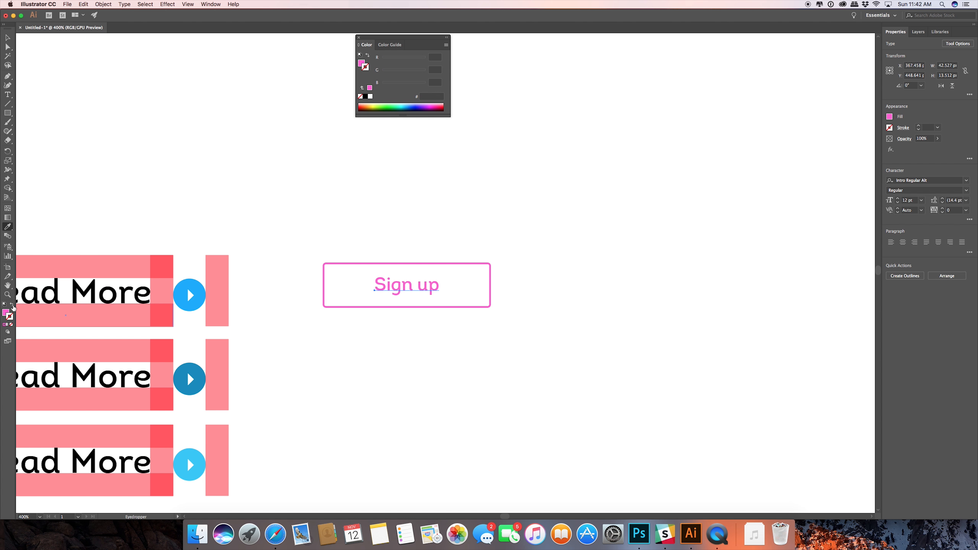
left_click(7, 38)
left_click(318, 208)
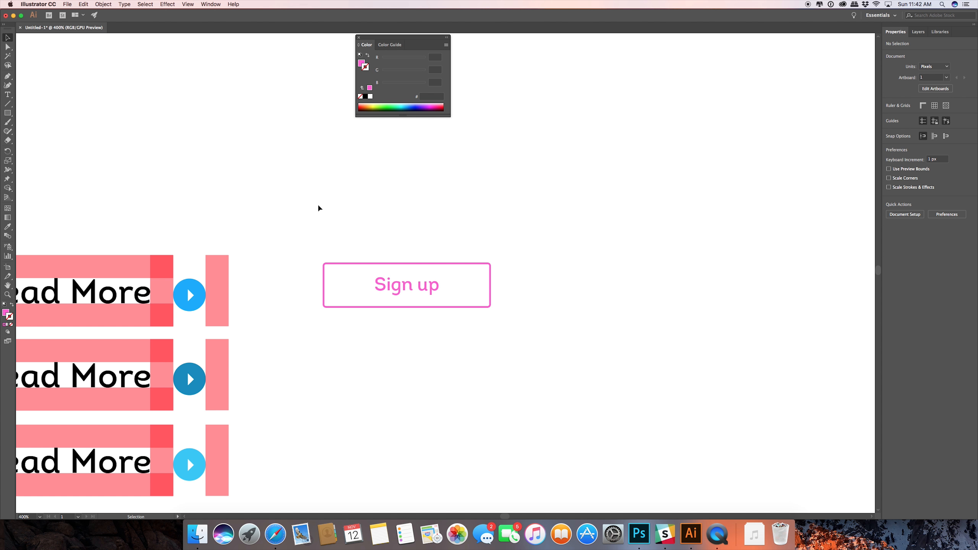
Undo the pink colouring of the "Sign up" text.
key("super+z")
left_click(555, 282)
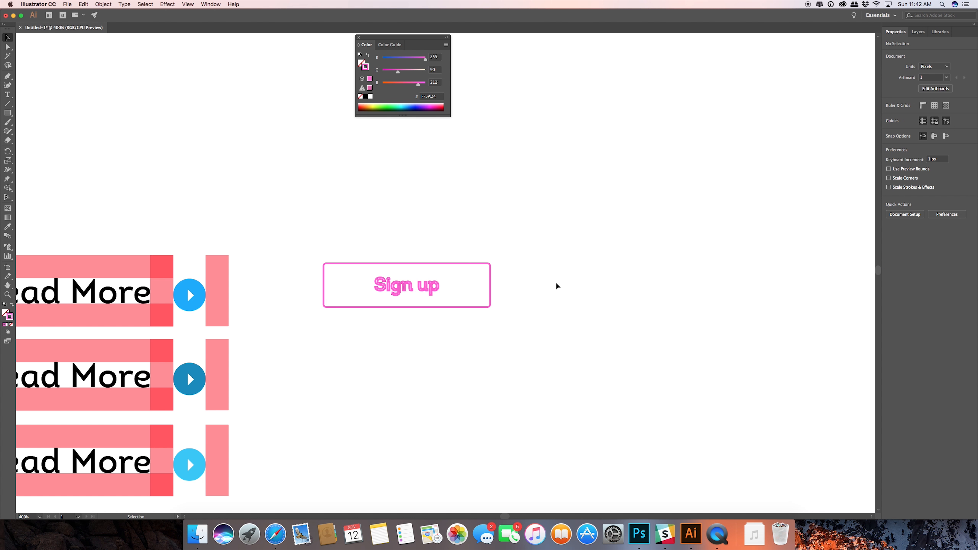
key("super+z")
left_click(537, 269)
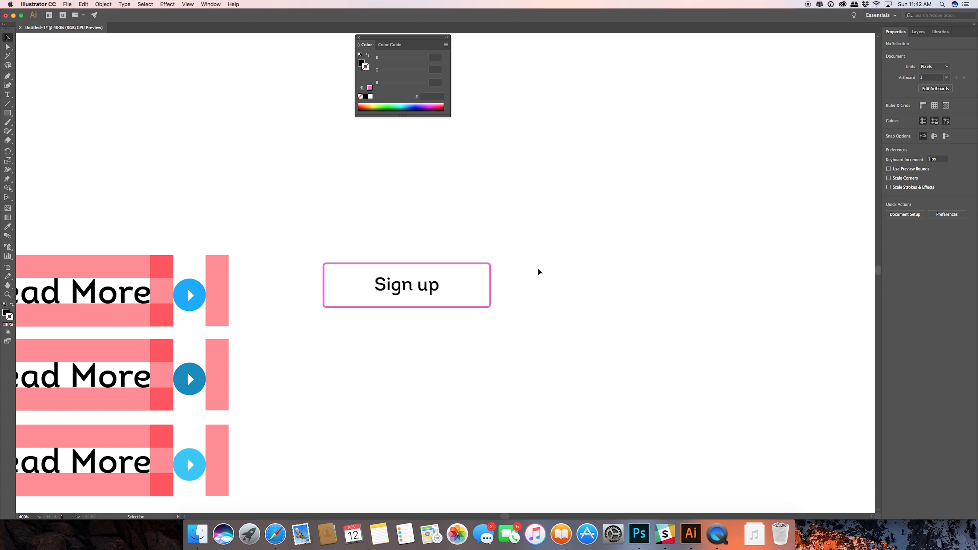
Nudge the "Sign up" text down by 1 px inside the pink outline.
left_click_drag(523, 235, 306, 356)
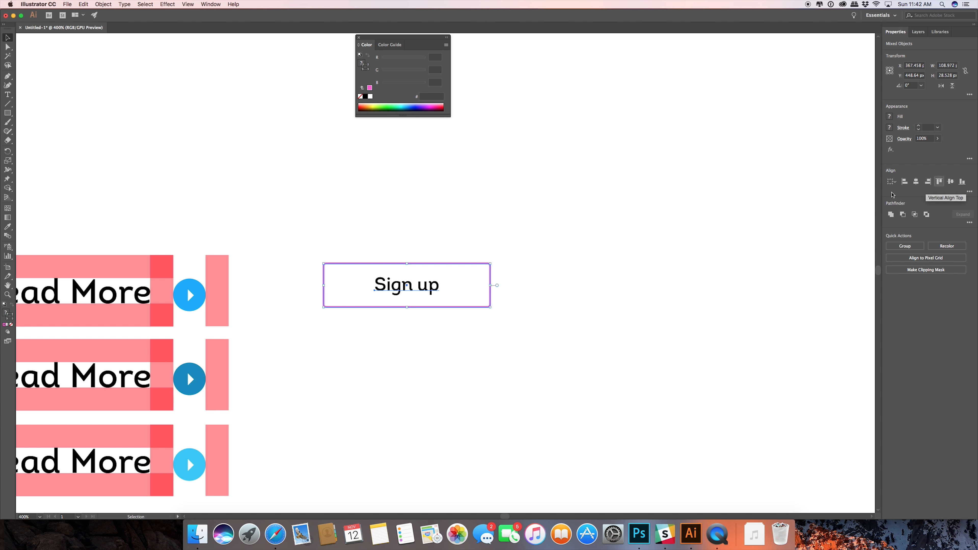
left_click(564, 220)
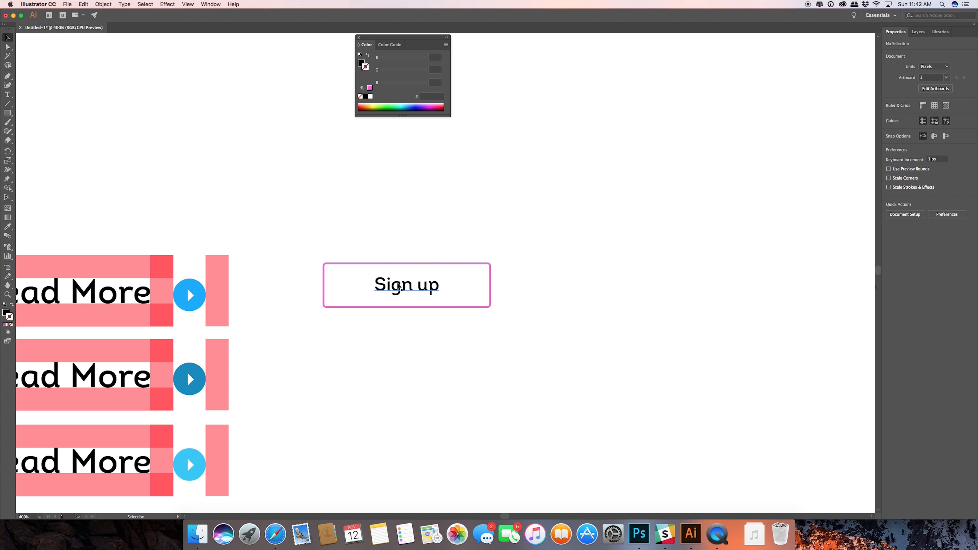
left_click(396, 286)
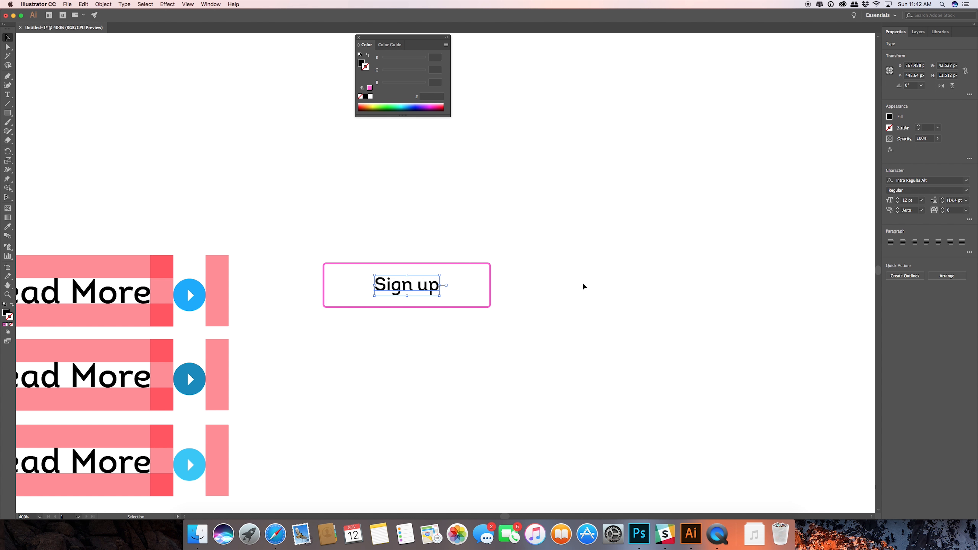
key("Down")
left_click(573, 279)
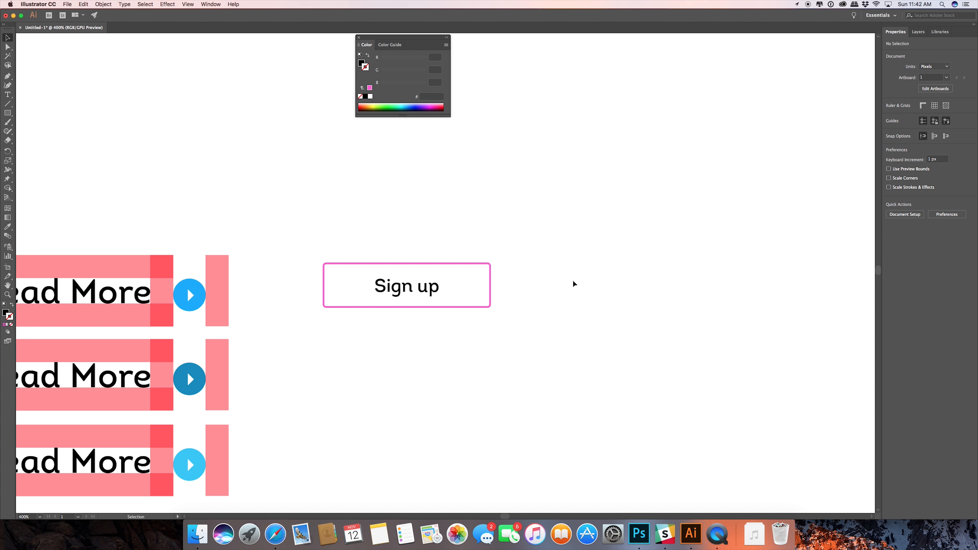
Shrink the pink outline around its centre to about 85.5 × 24 px.
left_click(490, 288)
left_click_drag(491, 285, 472, 286)
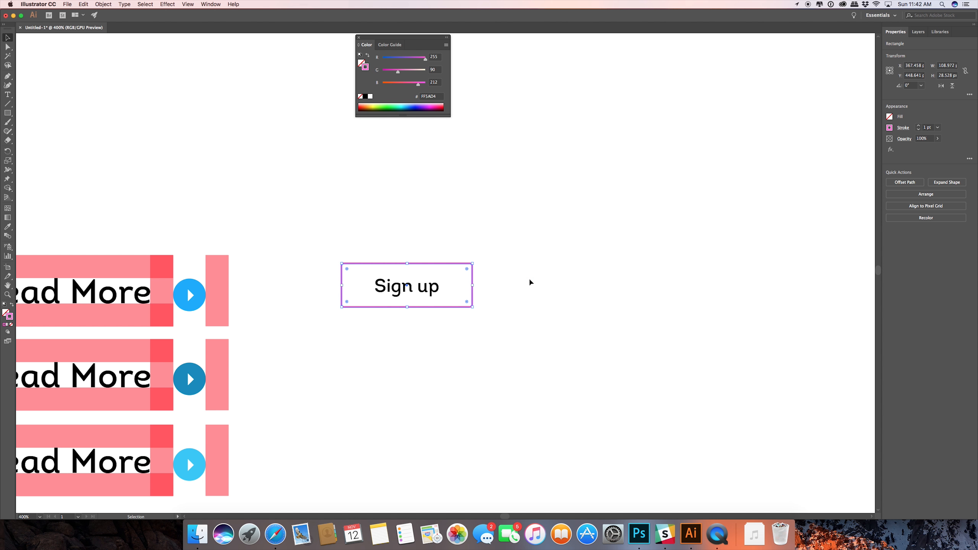
left_click(530, 282)
left_click(428, 308)
left_click(406, 308)
left_click_drag(406, 308, 405, 305)
left_click(566, 310)
Tighten the pink outline further around the text, to about 72 × 21 px, keeping its centre.
scroll(448, 284, "up", 3)
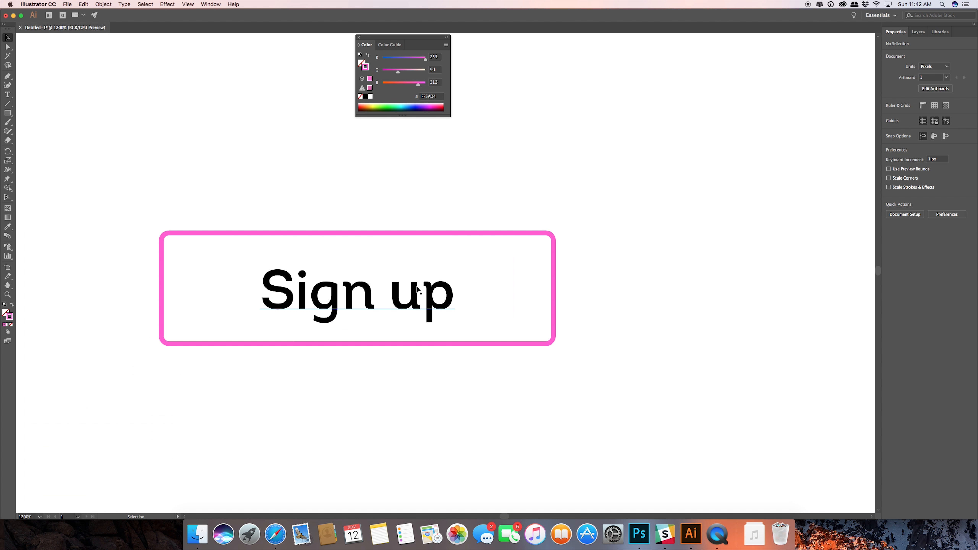
left_click(344, 347)
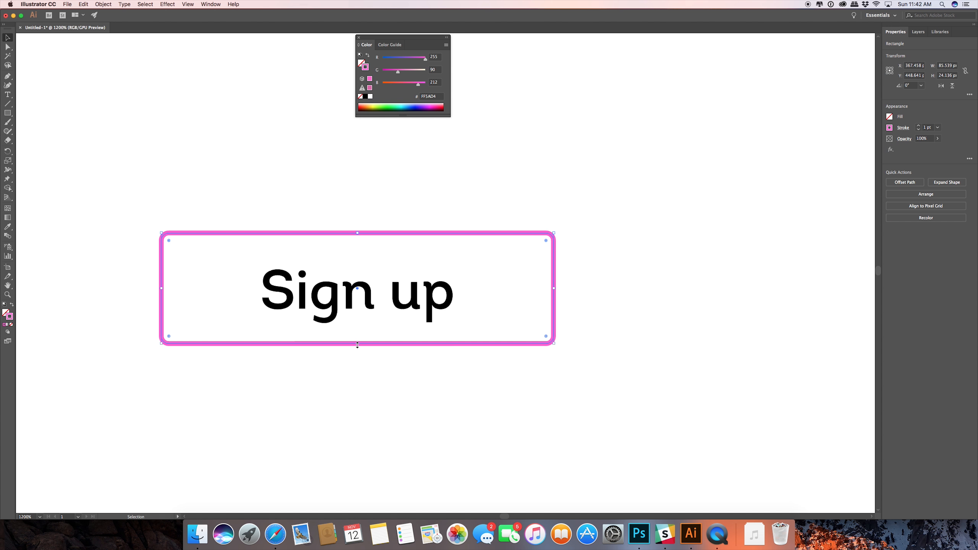
left_click_drag(355, 343, 356, 336)
left_click_drag(554, 287, 522, 287)
left_click(573, 289)
Shift the "Sign up" text slightly within the outline and centre the text and outline horizontally on each other.
left_click_drag(352, 295, 350, 294)
left_click_drag(310, 201, 427, 402)
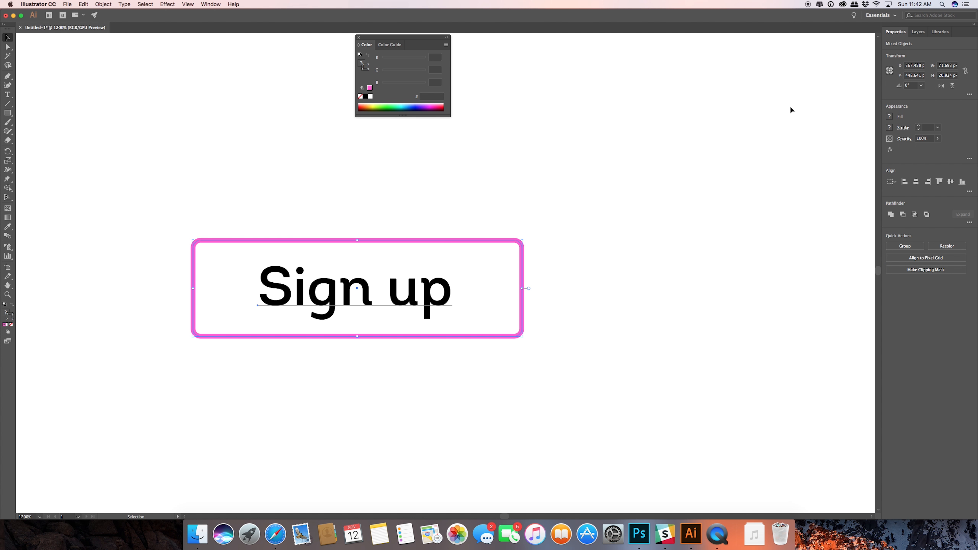
left_click(917, 184)
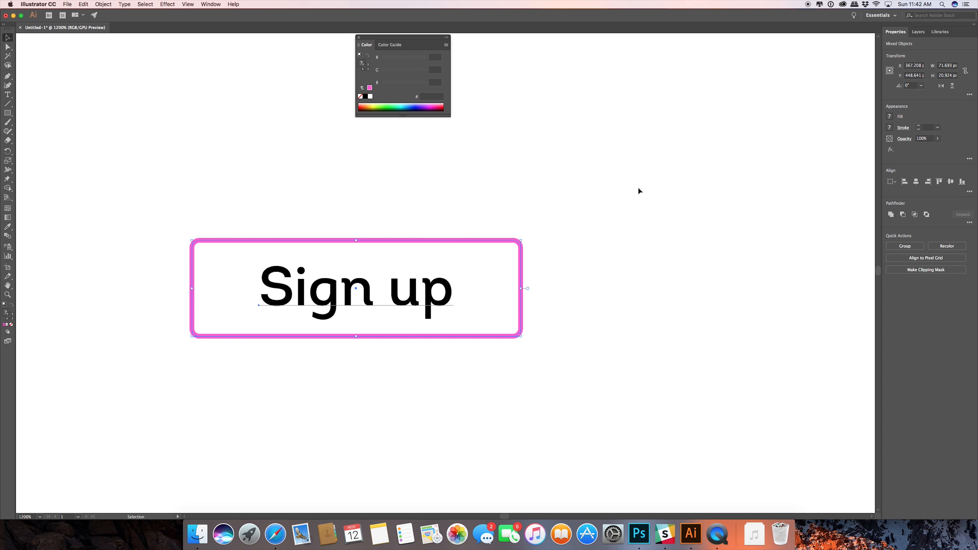
Sample the disabled "Read More" label's light grey for the "Sign up" text, and darken the text fill to 3A3A3A.
left_click(619, 203)
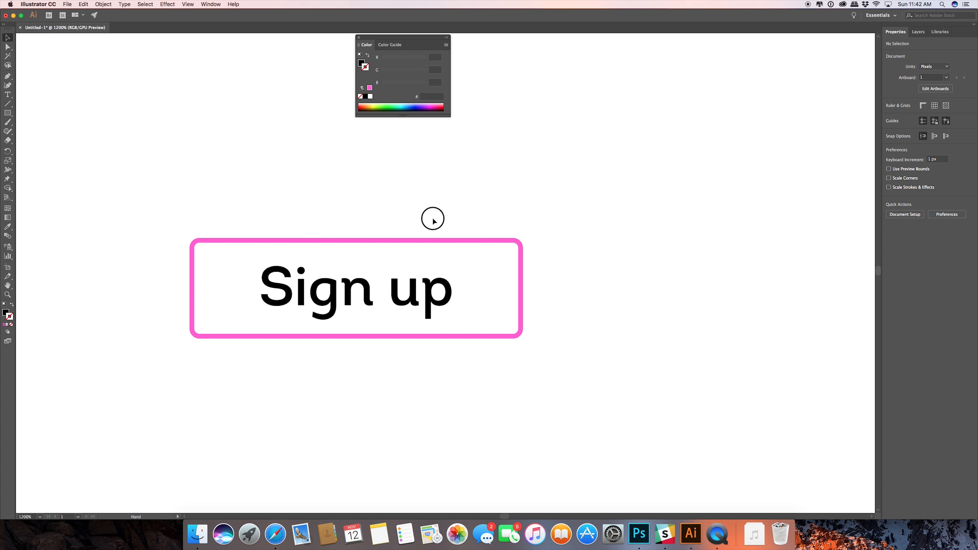
left_click_drag(432, 216, 570, 213)
scroll(570, 273, "up", 2)
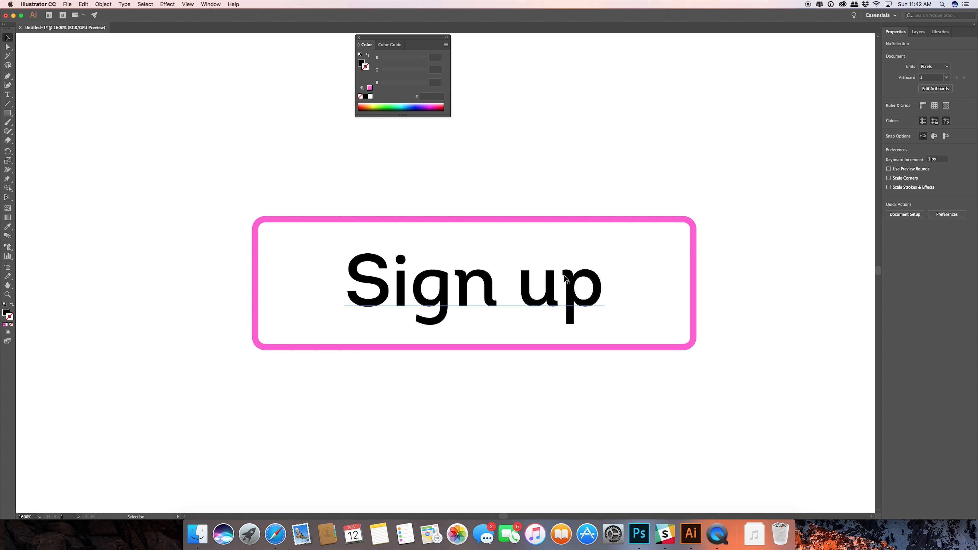
scroll(564, 277, "down", 5)
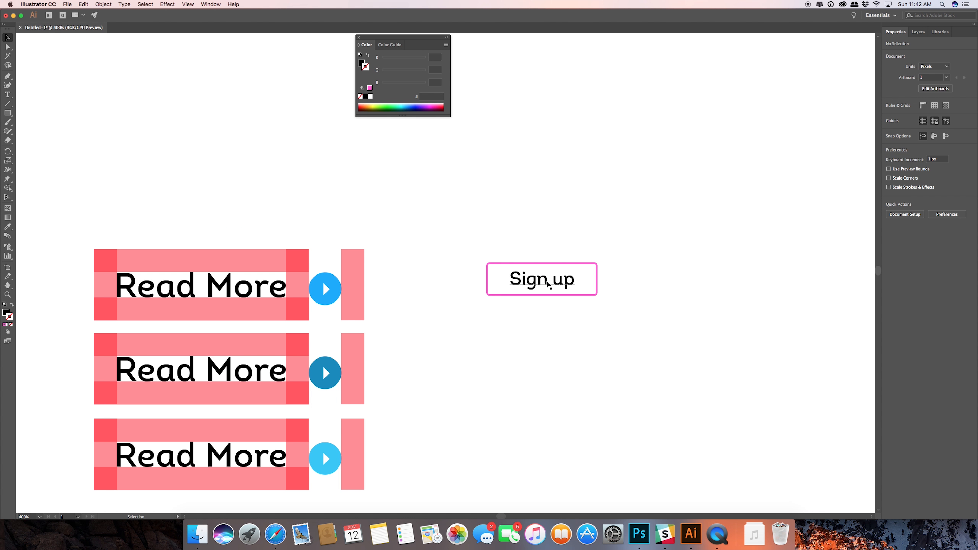
left_click(539, 283)
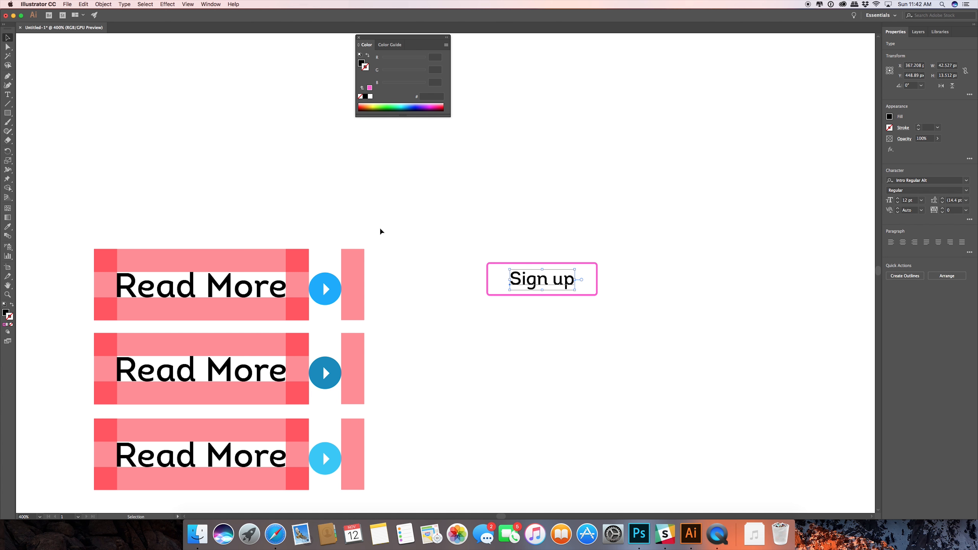
left_click_drag(401, 454, 341, 323)
key("i")
left_click(275, 417)
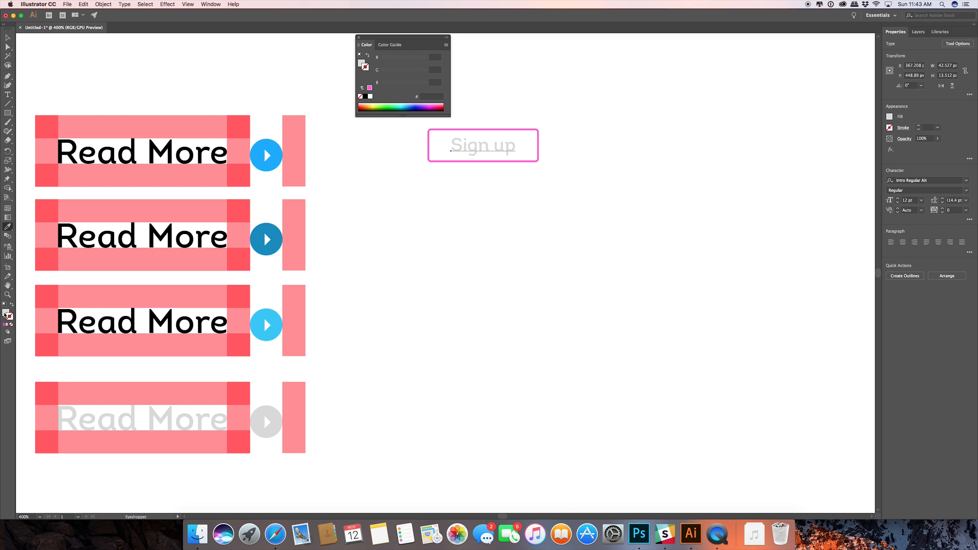
double_click(5, 314)
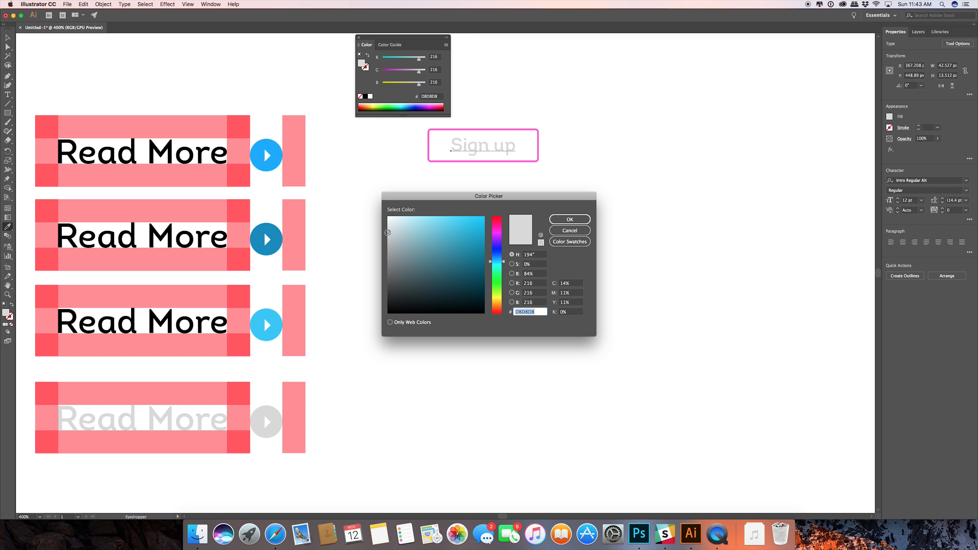
mouse_move(387, 232)
left_mouse_down()
mouse_move(369, 277)
mouse_move(385, 274)
mouse_move(375, 288)
mouse_move(396, 284)
left_mouse_up()
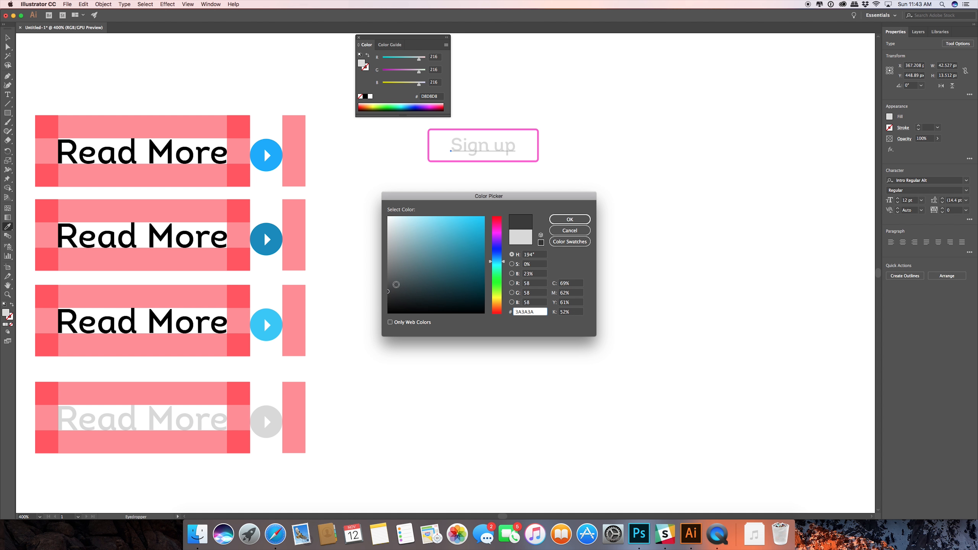
left_click(569, 219)
left_click(7, 37)
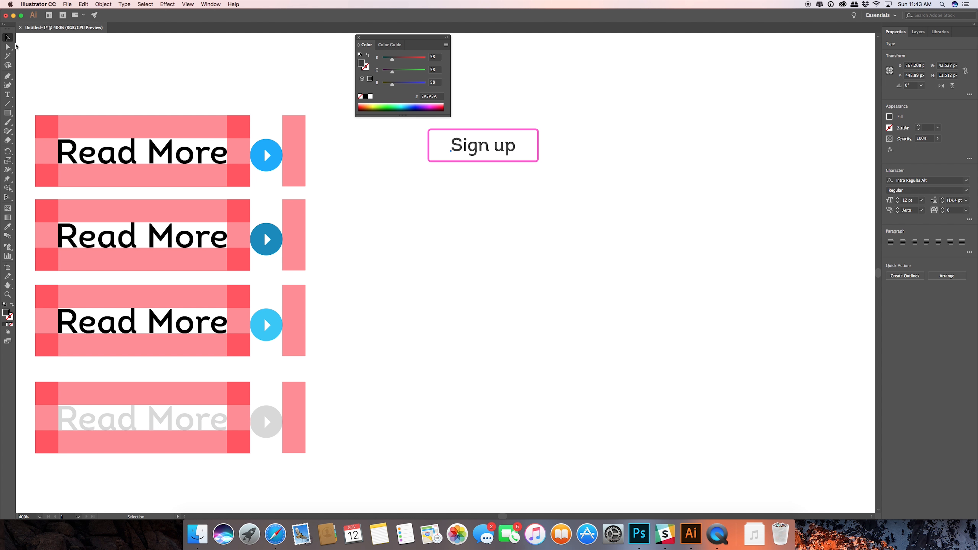
left_click(465, 242)
Set the stroke weight of the pink outline around "Sign up" to 0.5 pt.
key("space")
left_click_drag(482, 185, 381, 303)
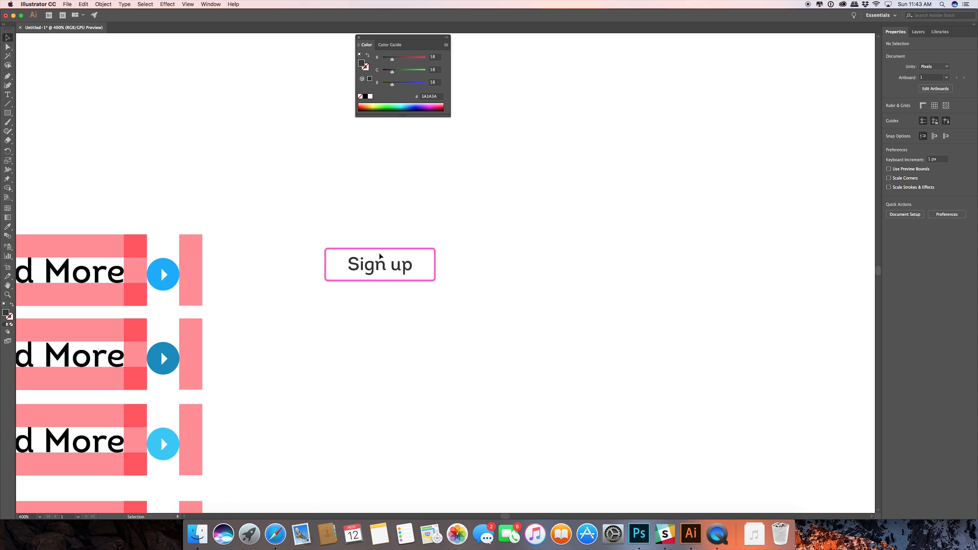
left_click(379, 248)
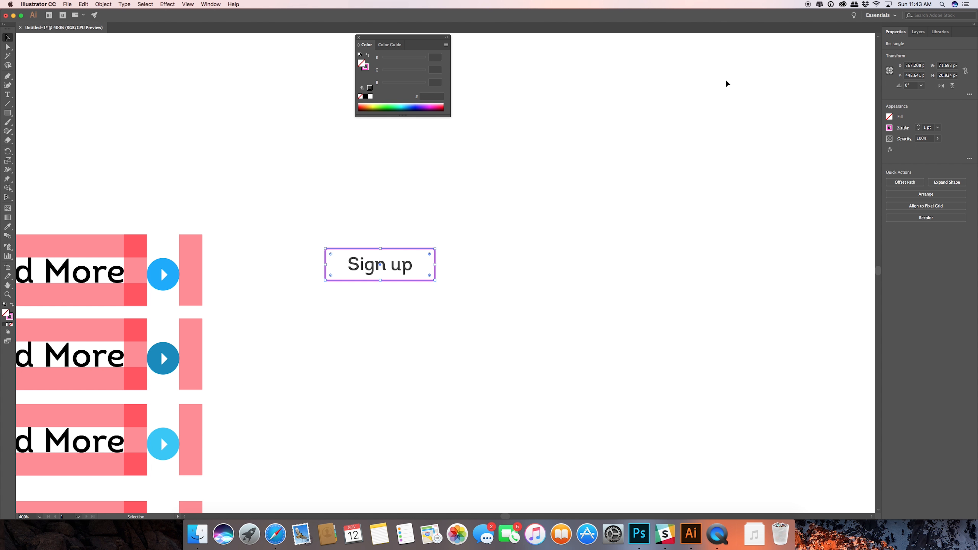
left_click_drag(925, 127, 937, 129)
key("Return")
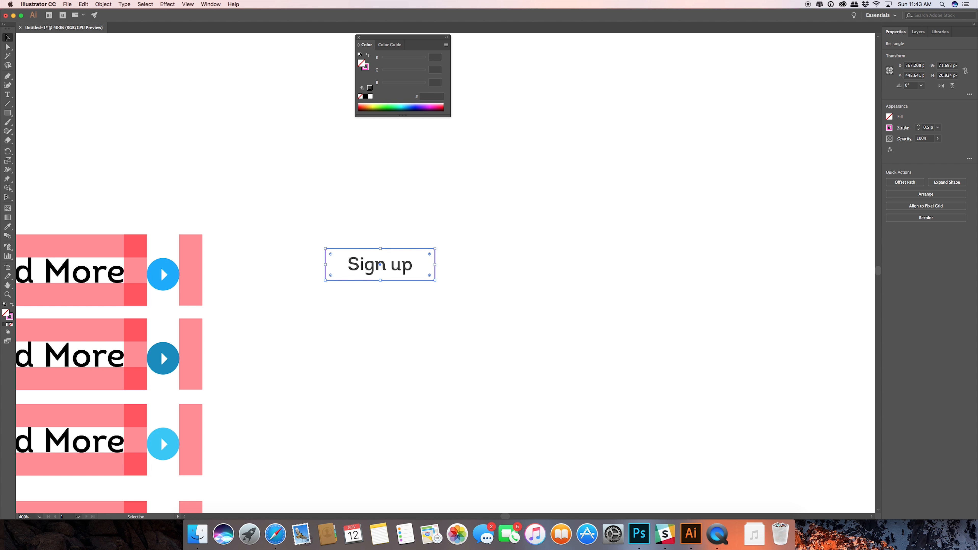
left_click(516, 298)
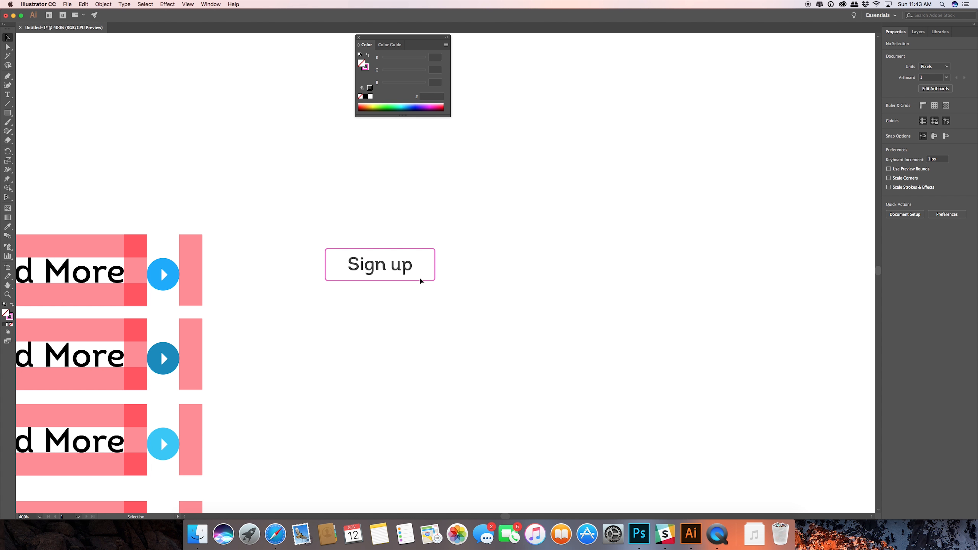
Place copies of the 15 px wide red spacer bar in the left and right padding of the "Sign up" button.
left_click_drag(297, 245, 513, 334)
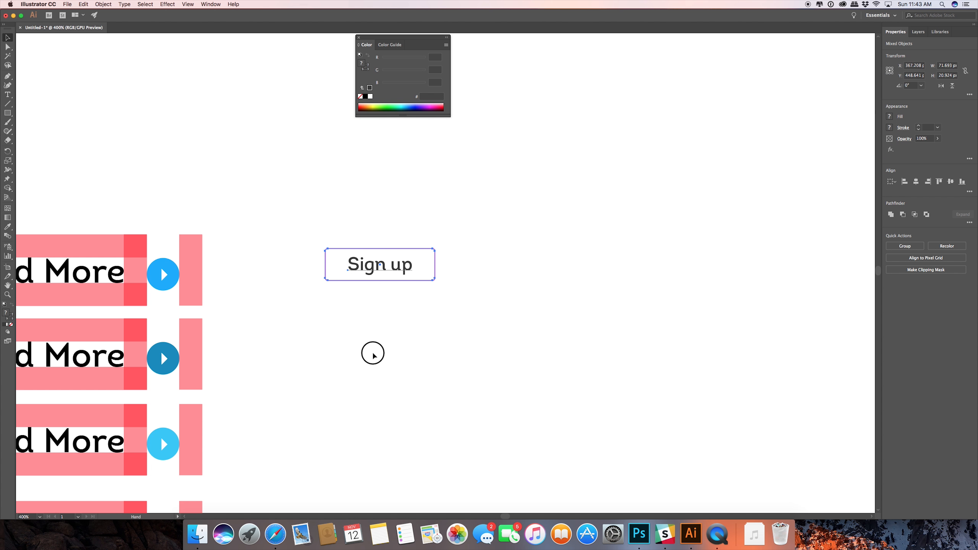
left_click_drag(371, 352, 407, 302)
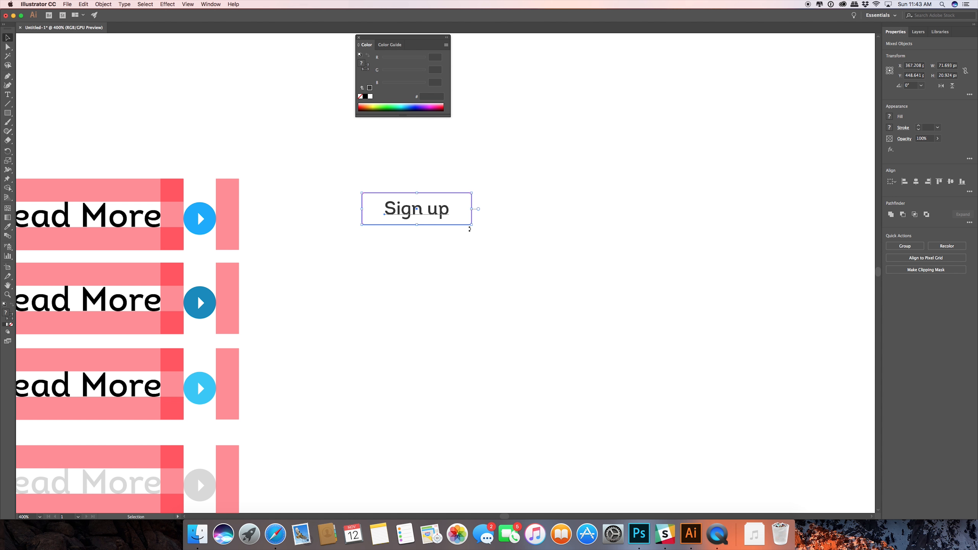
left_click(334, 174)
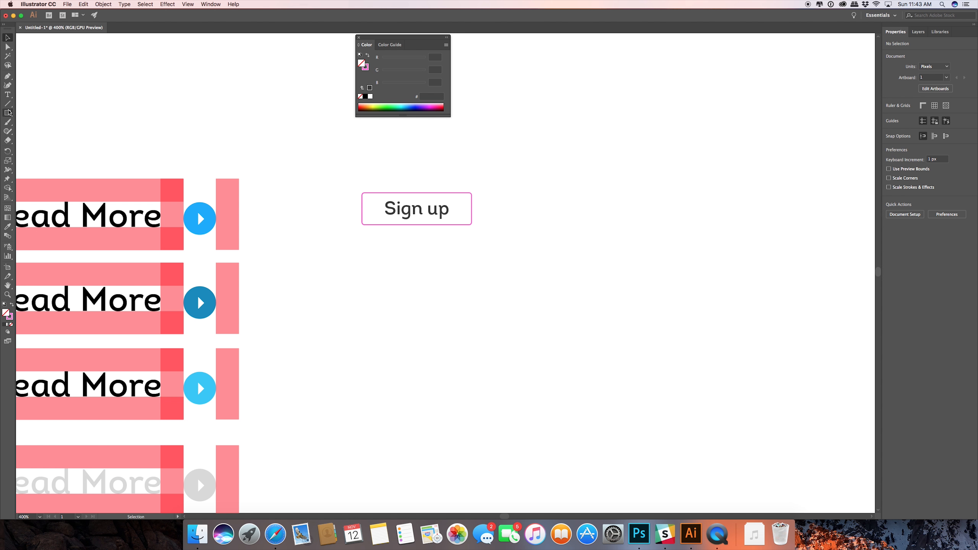
left_click_drag(230, 210, 374, 218)
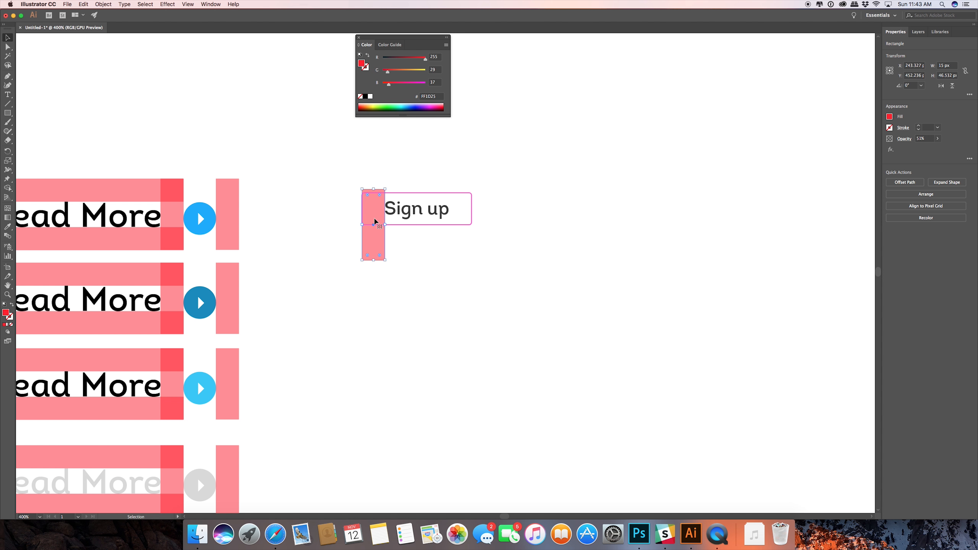
scroll(374, 218, "up", 4)
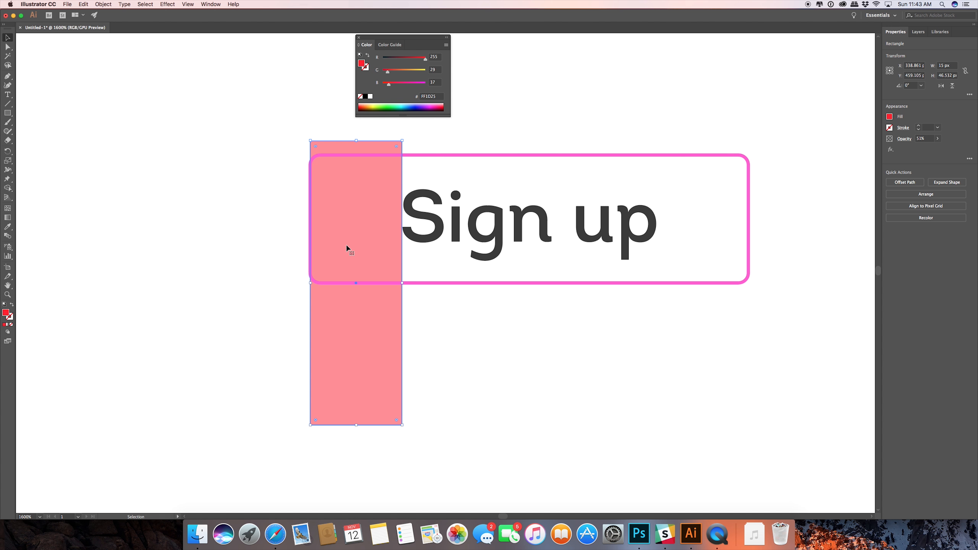
left_click_drag(347, 246, 693, 251)
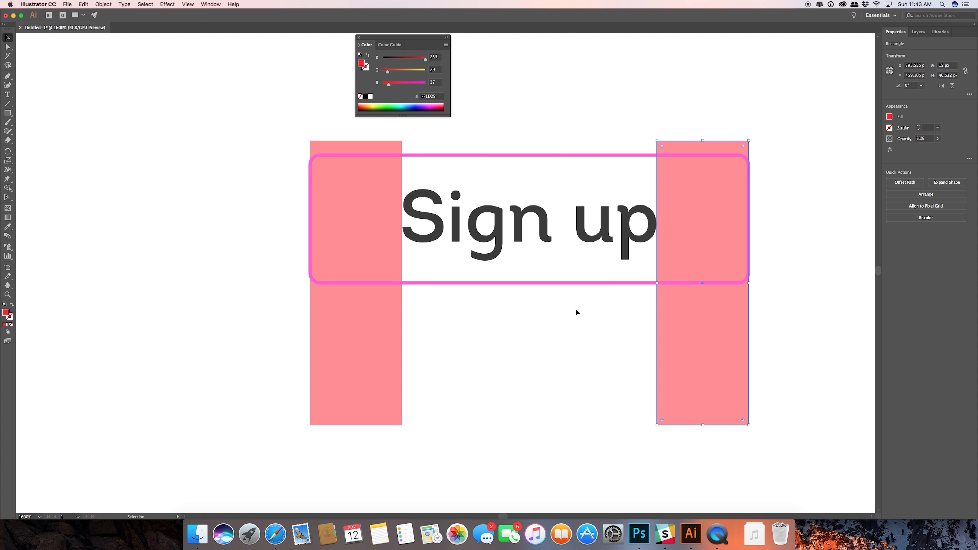
Copy a spacer bar, rotate it to horizontal, and fit it between the outline's top edge and the "Sign up" text, about 5.5 px high.
left_click_drag(533, 299, 493, 419)
left_click_drag(629, 448, 593, 218)
key("super+z")
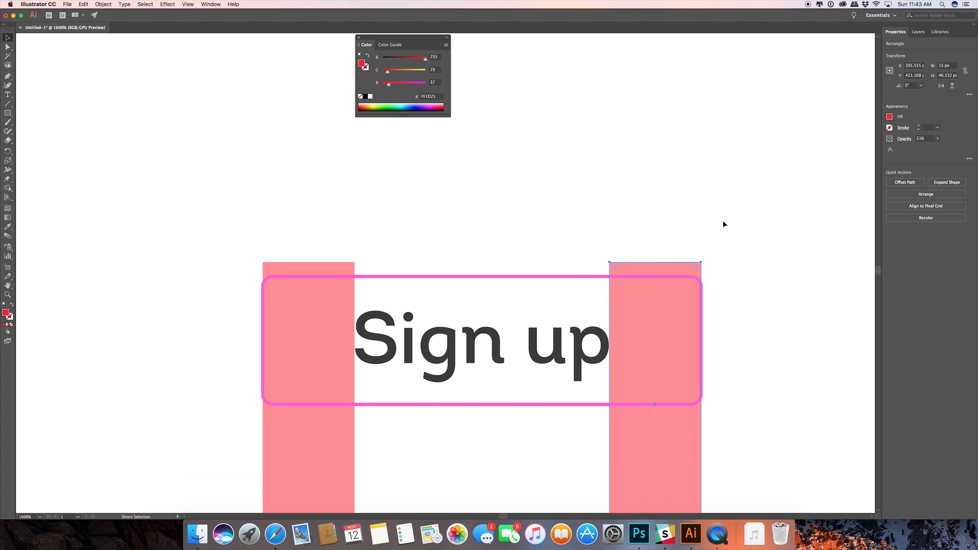
left_click_drag(671, 328, 510, 230)
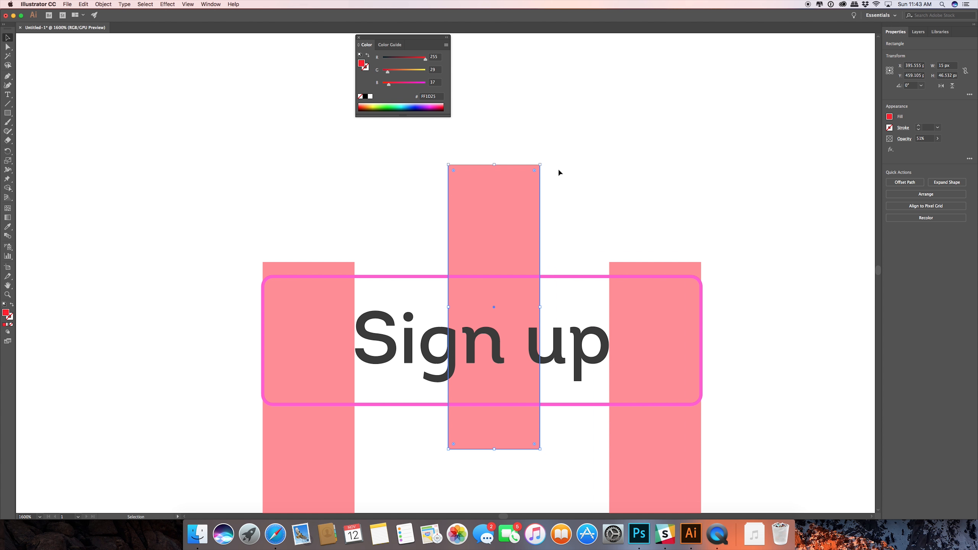
left_click_drag(544, 163, 577, 318)
mouse_move(495, 261)
left_mouse_down()
mouse_move(495, 288)
mouse_move(495, 276)
left_mouse_up()
left_click_drag(494, 353, 493, 310)
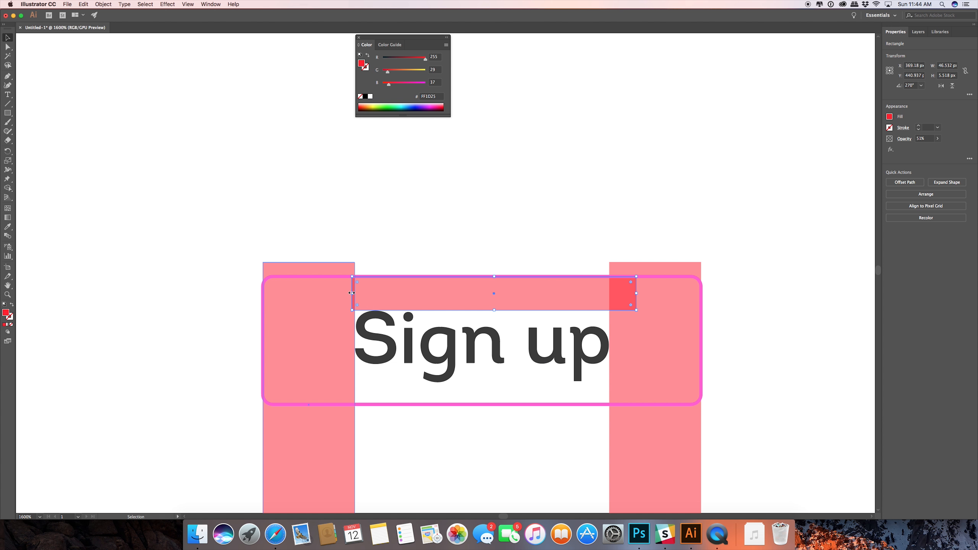
Stretch the horizontal spacer strip to the outline's full width and duplicate it in the padding below the "Sign up" text.
left_click_drag(352, 293, 263, 295)
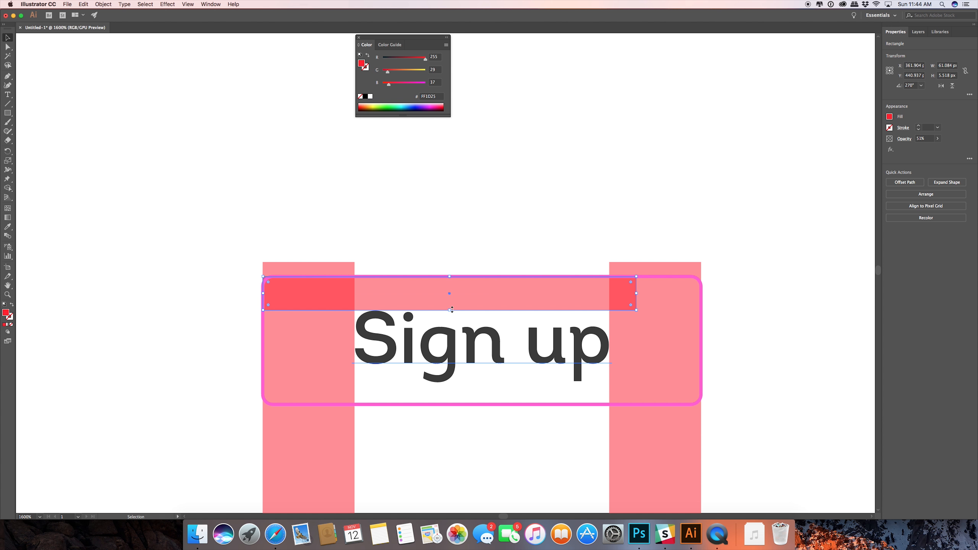
left_click_drag(636, 293, 700, 301)
left_click_drag(434, 296, 481, 404)
left_click(449, 438)
Trim both vertical spacer bars to the height of the pink outline, about 20.9 px.
left_click_drag(418, 449, 404, 225)
left_click(293, 294)
left_click_drag(296, 322, 304, 181)
scroll(345, 197, "up", 5)
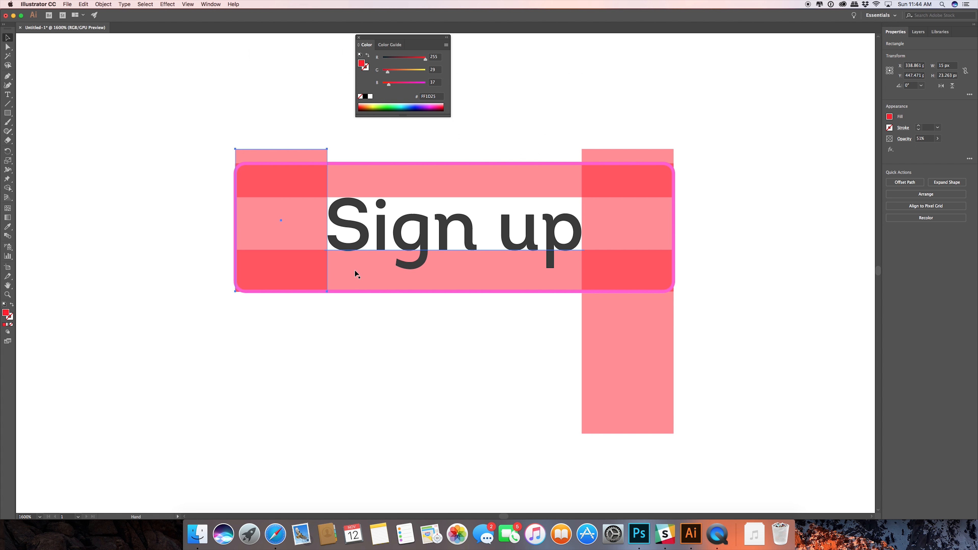
left_click_drag(282, 151, 281, 165)
left_click(634, 342)
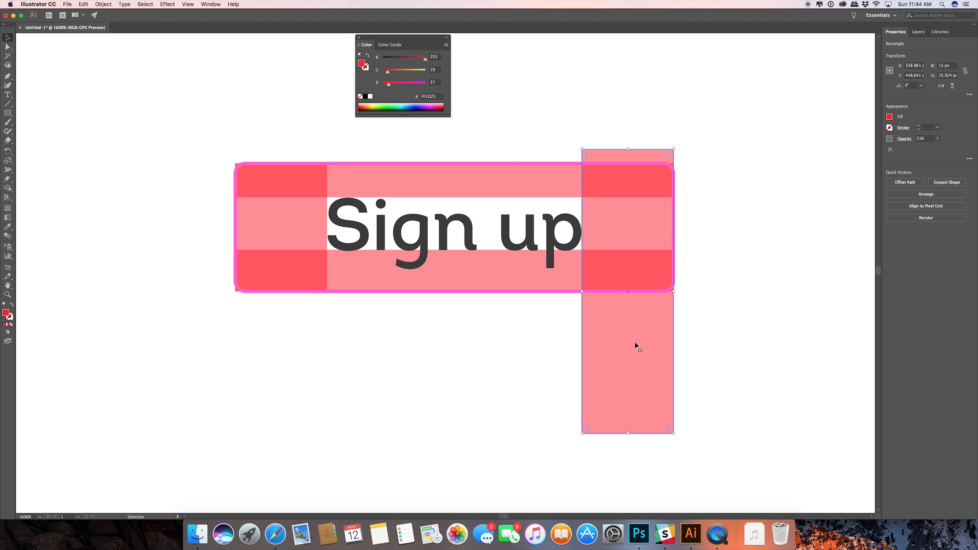
left_click_drag(630, 435, 601, 292)
left_click_drag(629, 149, 628, 163)
left_click(591, 129)
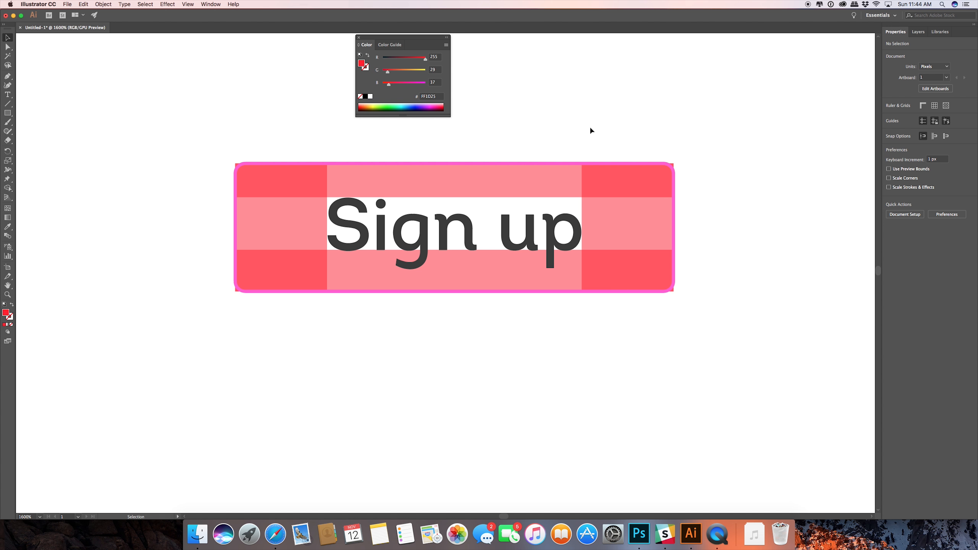
Duplicate the complete "Sign up" button with its spacers horizontally to the right of the original.
scroll(590, 129, "up", 2)
scroll(584, 133, "down", 5)
left_click_drag(585, 133, 442, 196)
left_click_drag(271, 206, 473, 290)
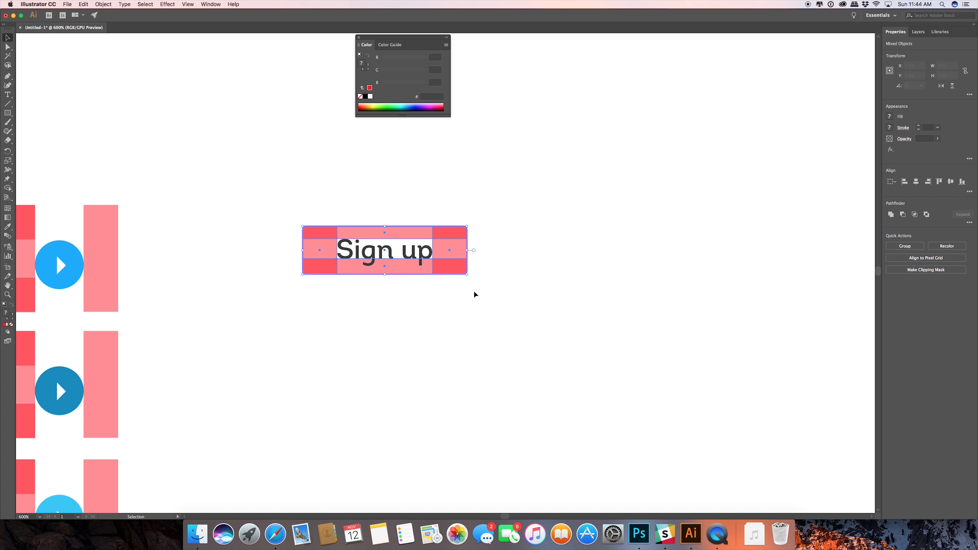
left_click_drag(365, 236, 590, 236)
left_click(589, 356)
Replace the duplicated button's "Sign up" label with a person's full name.
left_click(598, 257)
triple_click(599, 250)
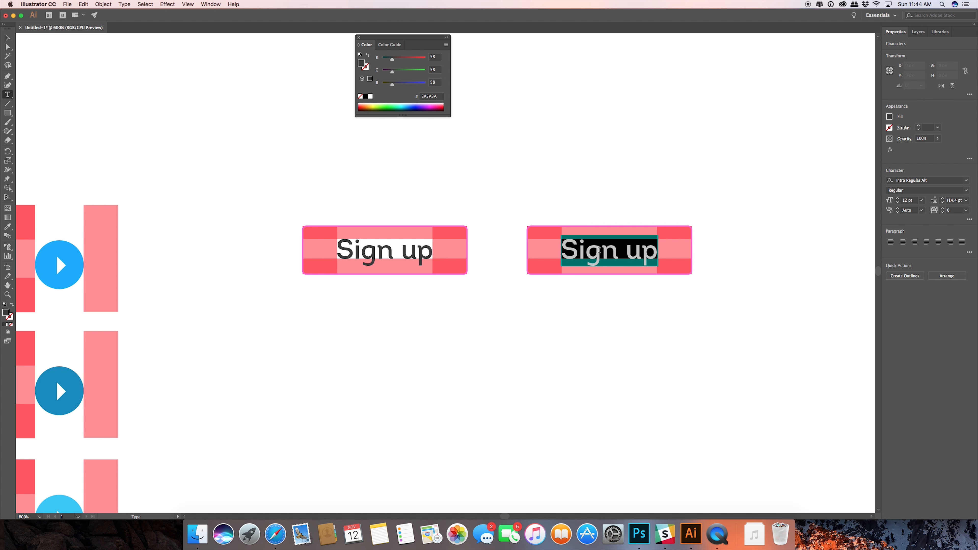
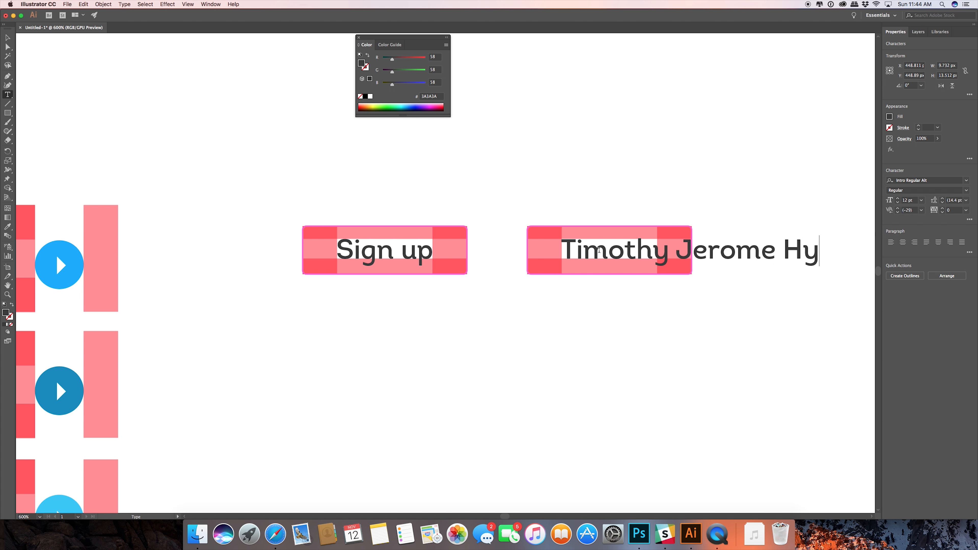
left_click(6, 37)
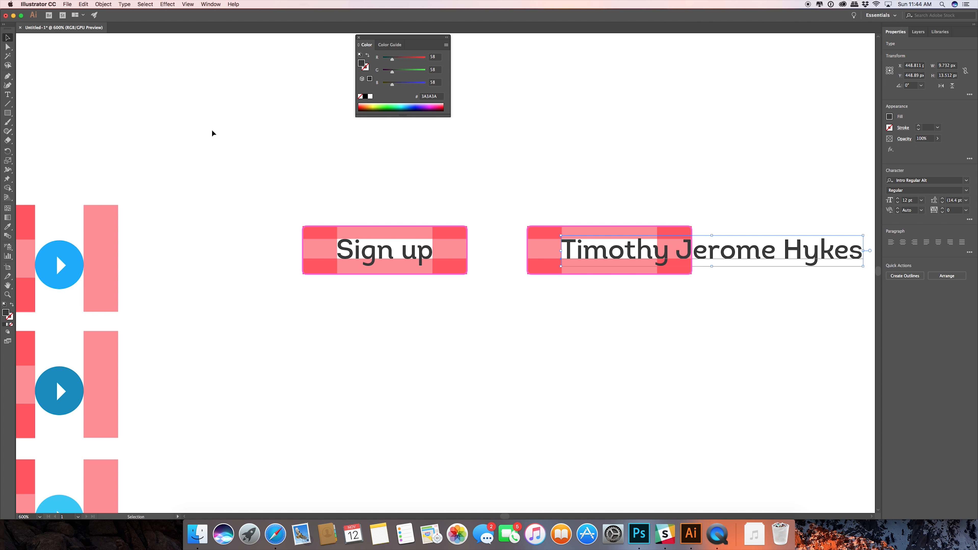
left_click(657, 166)
Lock the full-name label and move the second button's right spacer bar horizontally to the end of the text.
left_click_drag(657, 166, 382, 153)
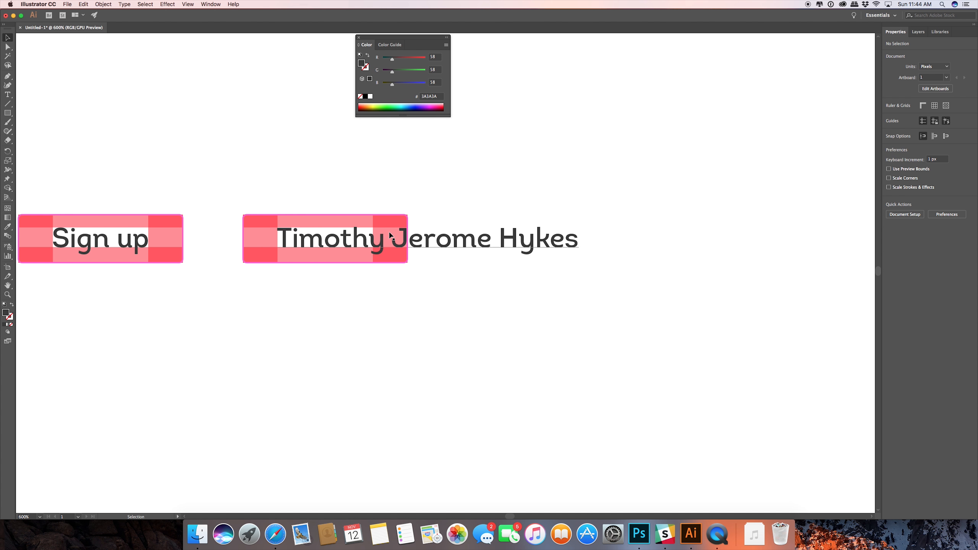
left_click(484, 241)
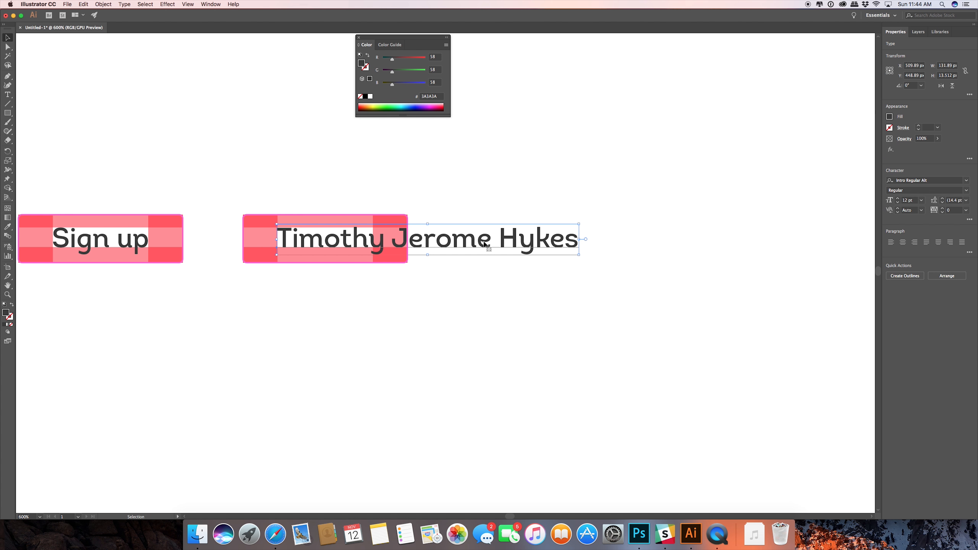
key("super+2")
left_click(389, 233)
left_click_drag(390, 235, 593, 236)
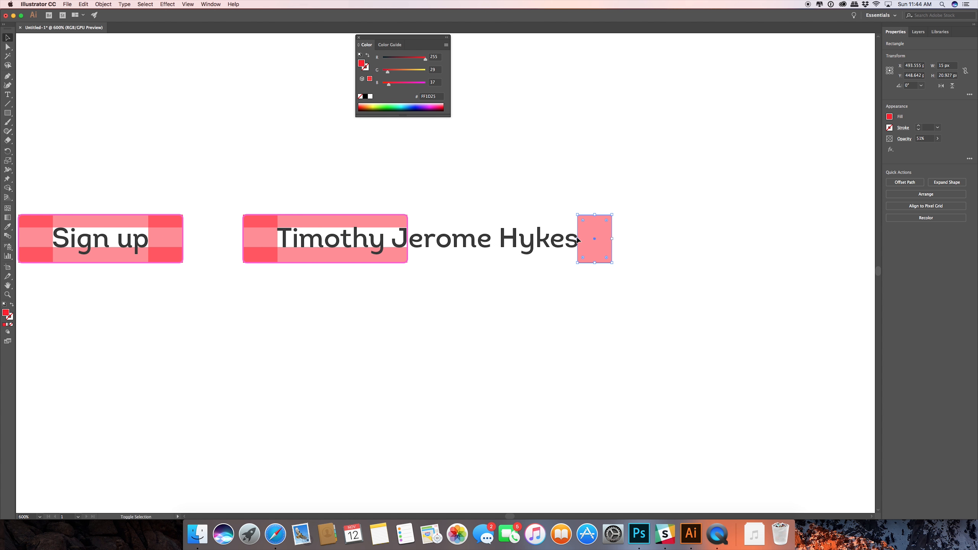
left_click(430, 287)
Stretch the second button's pink outline and its upper and lower spacer bars to the right spacer's outer edge, about 160.9 px wide.
left_click(409, 242)
left_click_drag(409, 240, 611, 238)
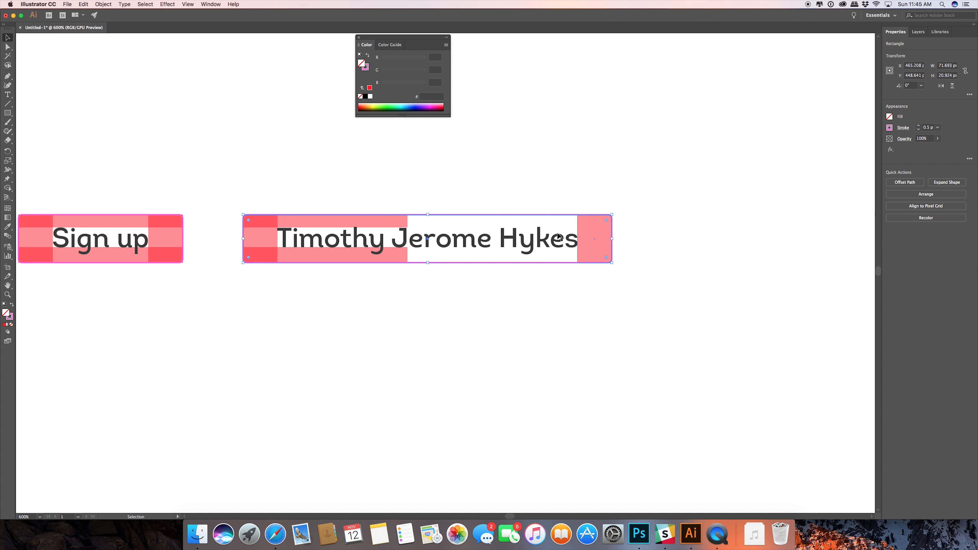
left_click(408, 222)
left_click_drag(410, 222, 612, 221)
left_click(403, 256)
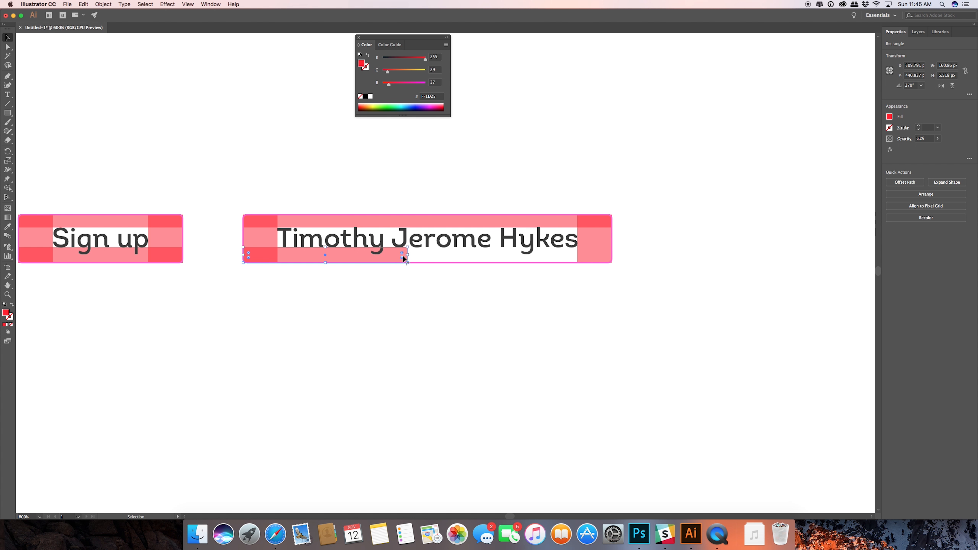
left_click_drag(408, 255, 611, 254)
left_click(585, 275)
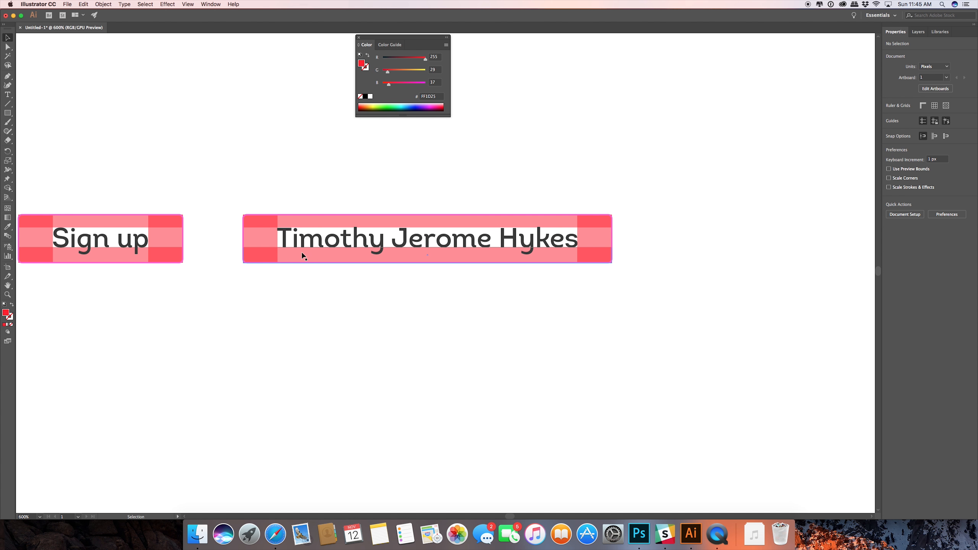
Delete all four red spacer bars from the full-name button, keeping its label and pink outline.
left_click_drag(328, 188, 389, 226)
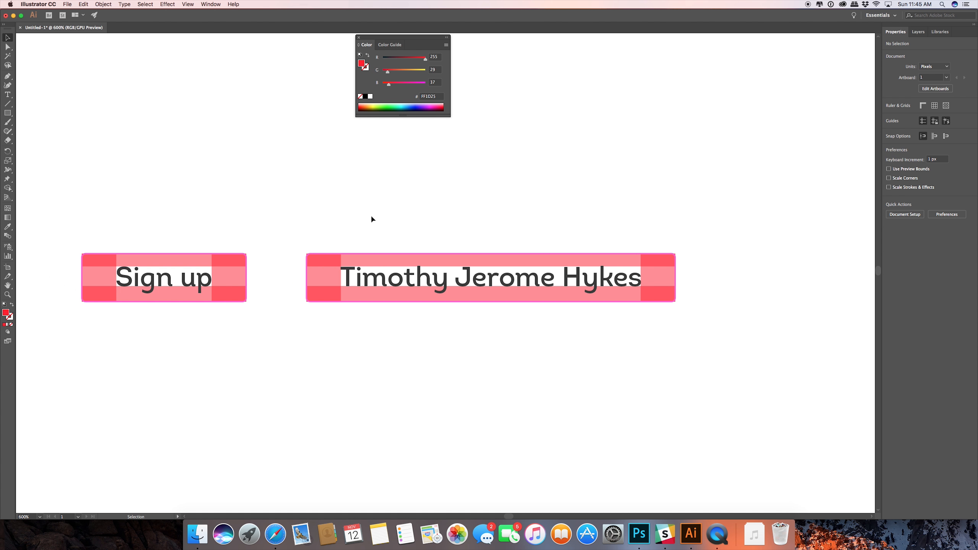
scroll(364, 228, "up", 1)
scroll(365, 228, "down", 3)
scroll(365, 228, "up", 1)
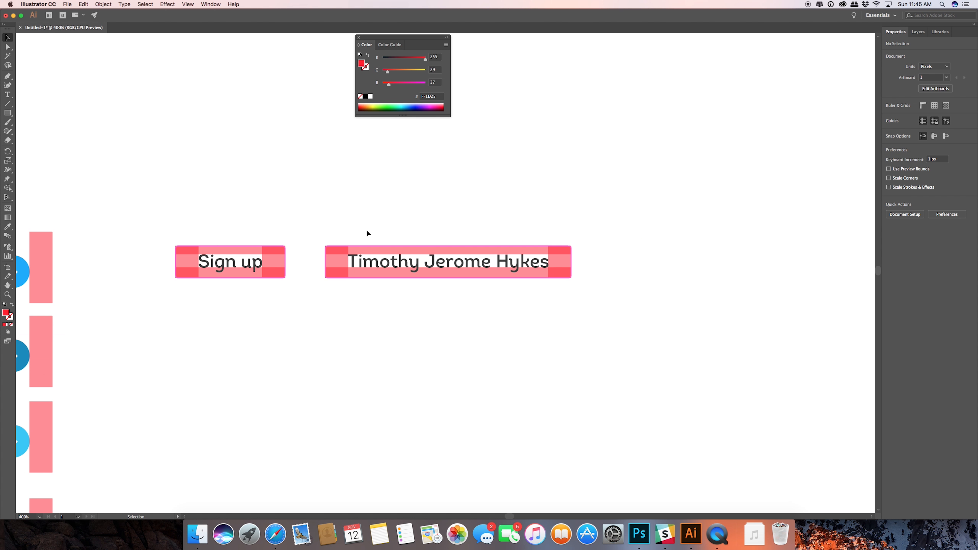
left_click_drag(319, 234, 447, 215)
left_click(472, 254)
left_click(473, 246, "shift")
left_click(516, 233, "shift")
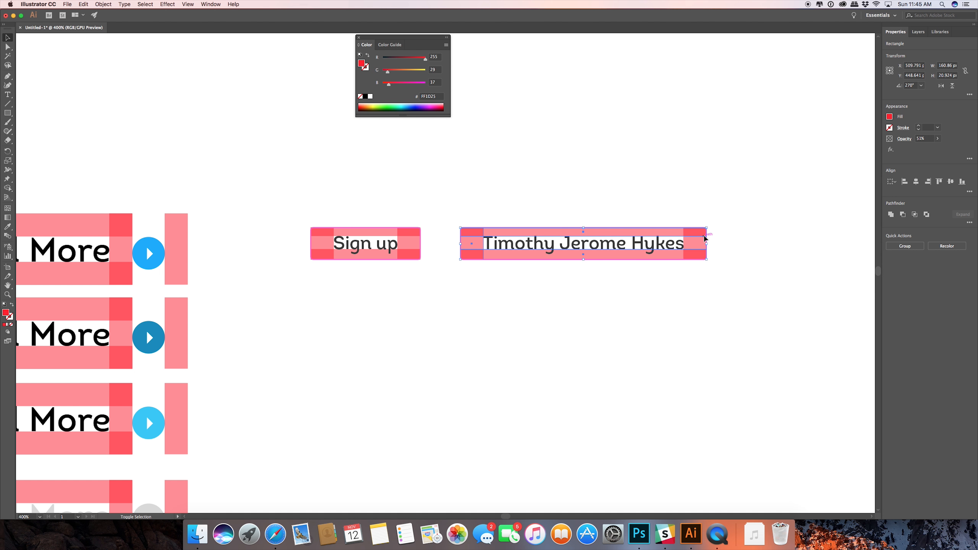
key("Delete")
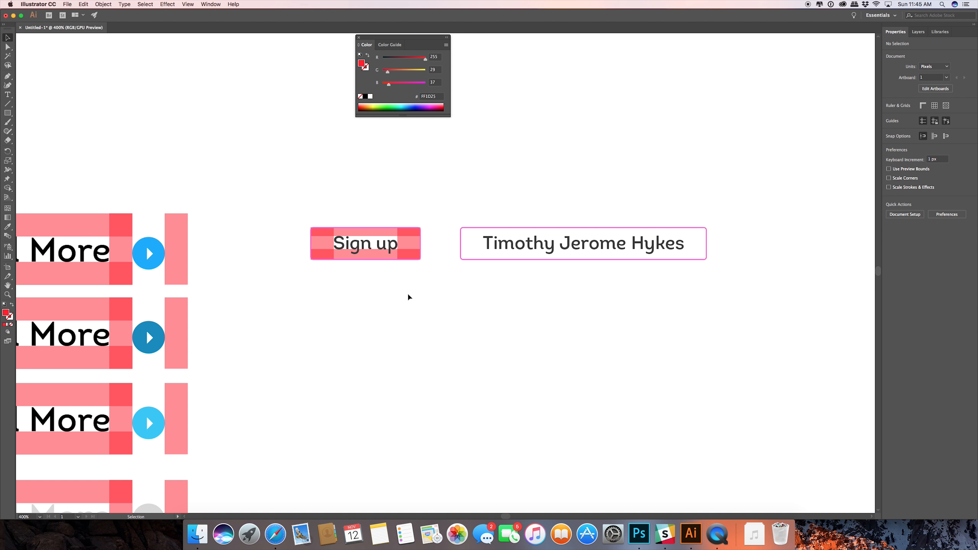
left_click(410, 244)
left_click(348, 240, "shift")
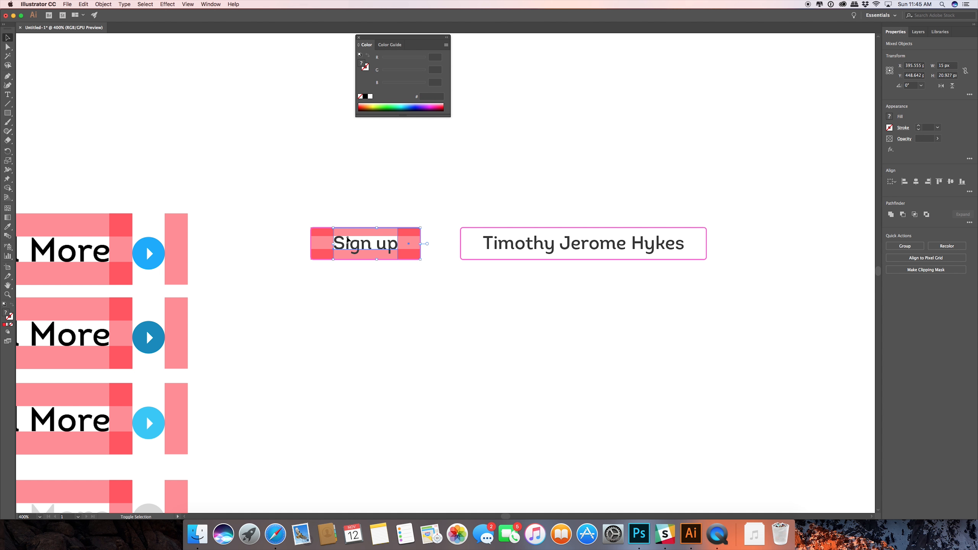
left_click(442, 307)
Delete all four red spacer bars from the "Sign up" button, keeping its label and pink outline.
left_click(409, 244)
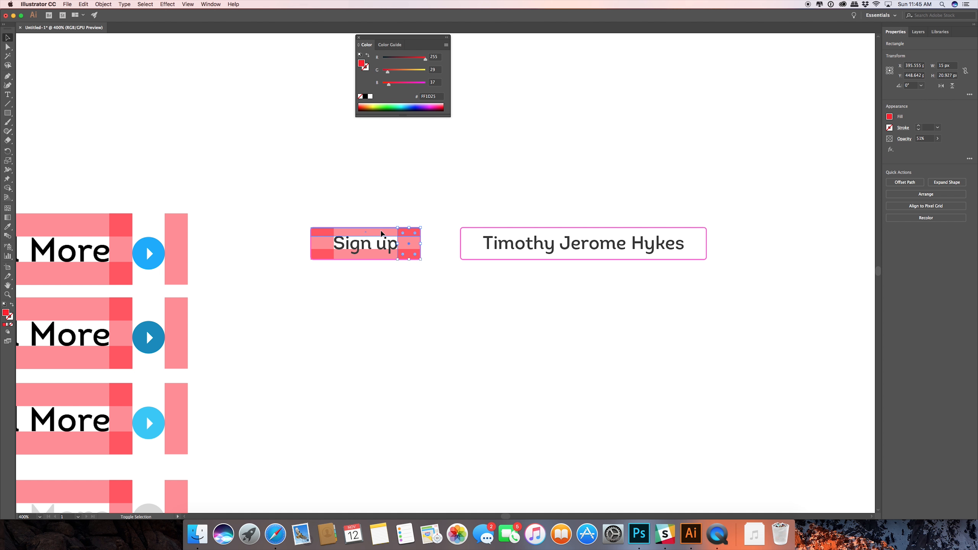
left_click(326, 241, "shift")
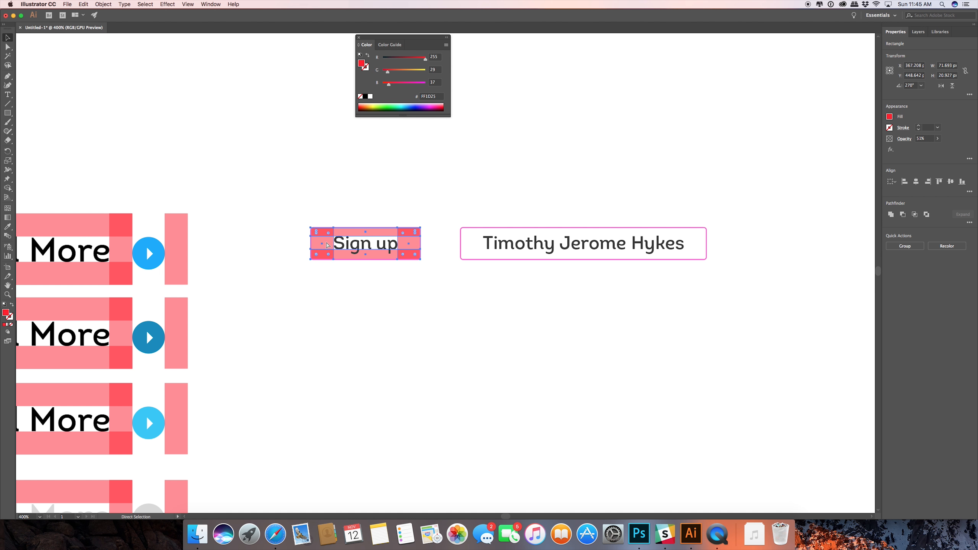
key("Delete")
left_click_drag(458, 306, 382, 312)
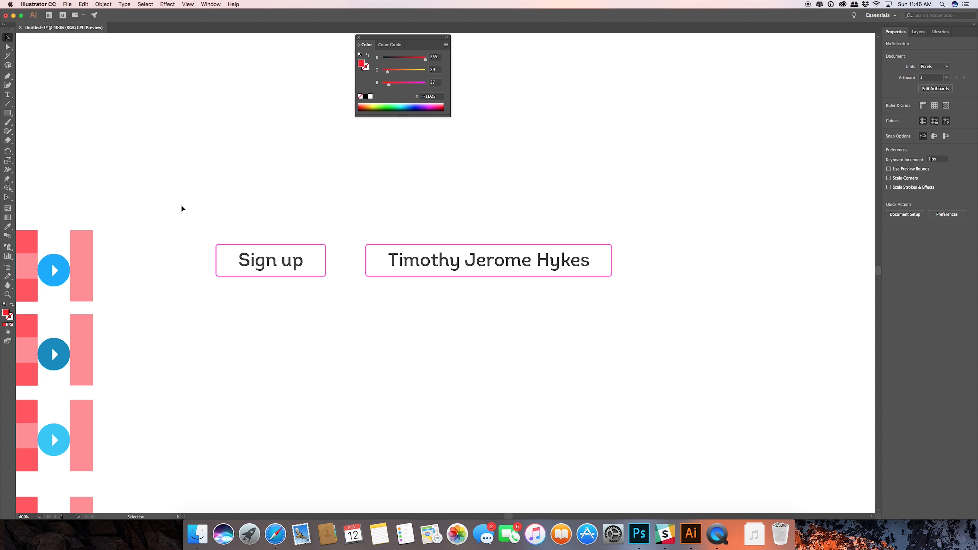
left_click_drag(181, 209, 635, 306)
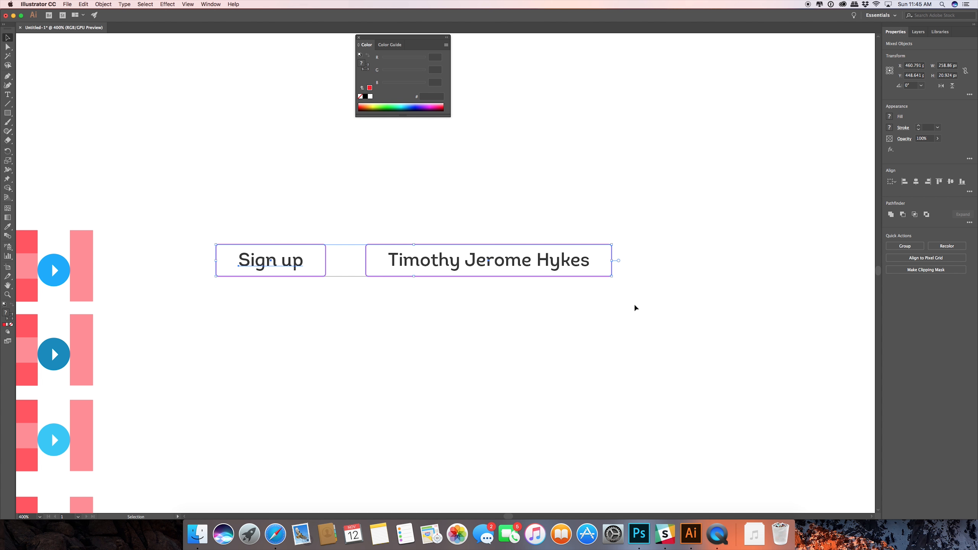
left_click_drag(283, 264, 292, 327)
key("super+z")
left_click(448, 205)
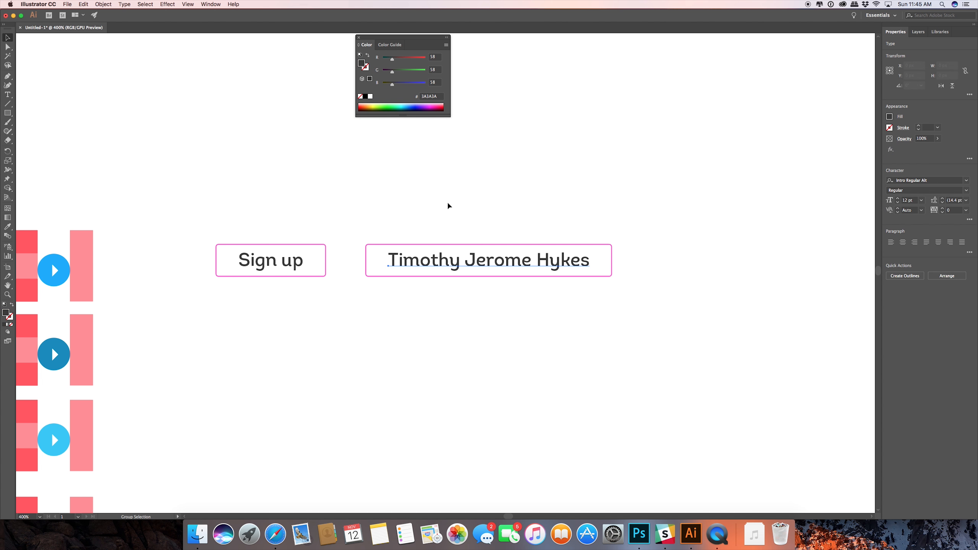
Duplicate the outlined "Sign up" and full-name buttons with their labels straight down to form a second row.
left_click_drag(200, 224, 661, 367)
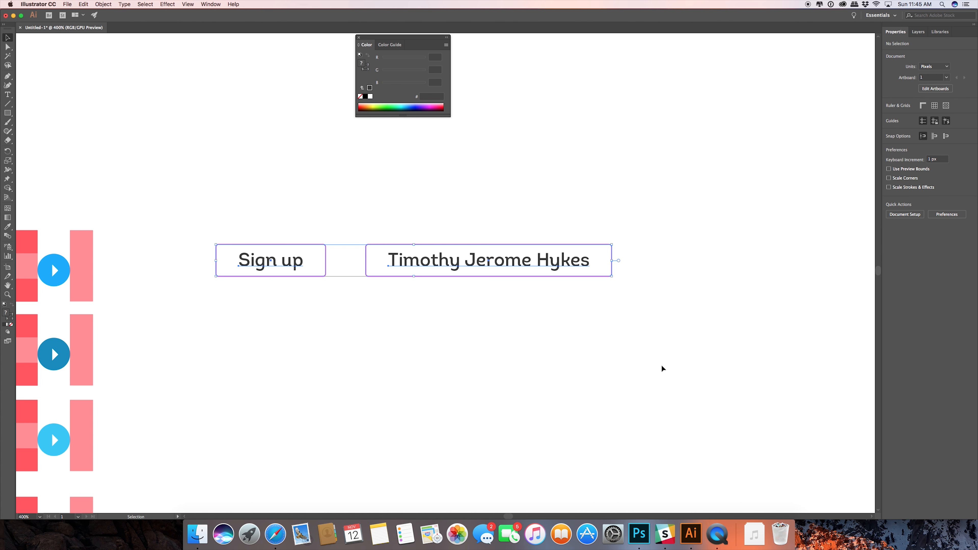
left_click_drag(441, 266, 441, 319)
left_click(379, 212)
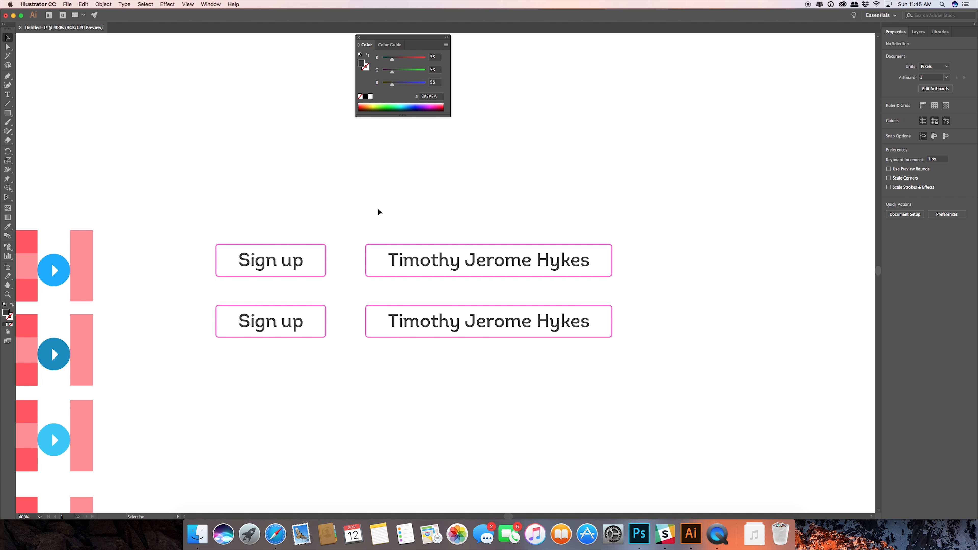
Try swapping fill and stroke on both second-row button outlines to make them solid pink.
scroll(386, 208, "left", 5)
scroll(385, 208, "down", 2)
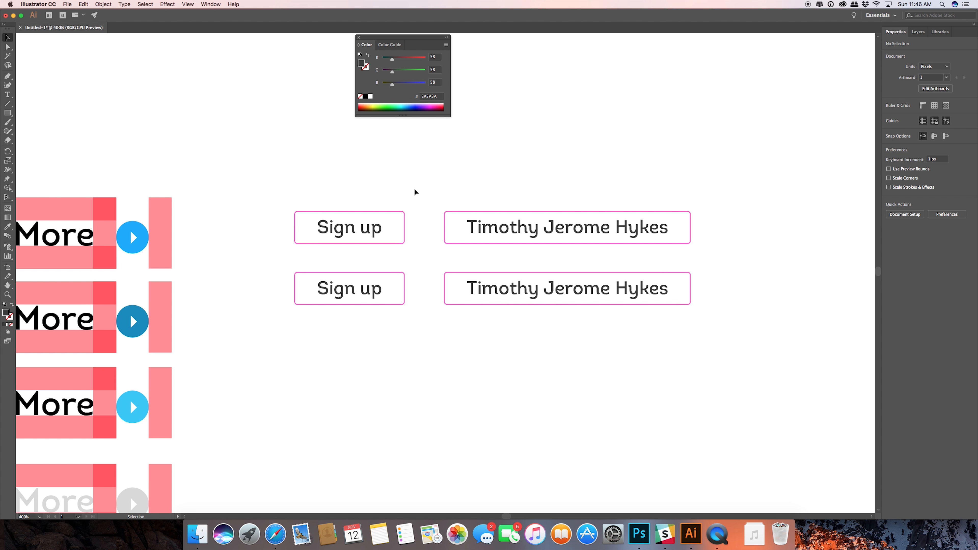
left_click(487, 272)
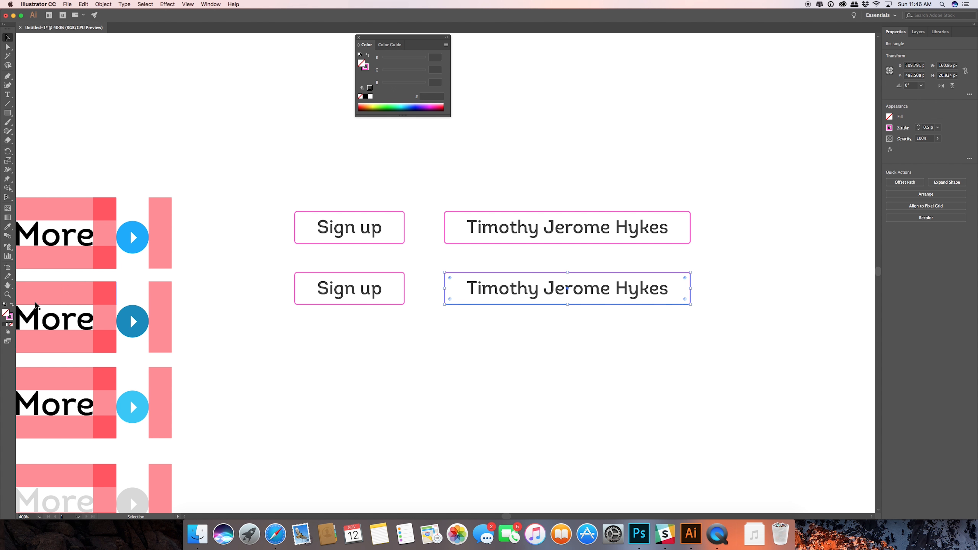
left_click(12, 305)
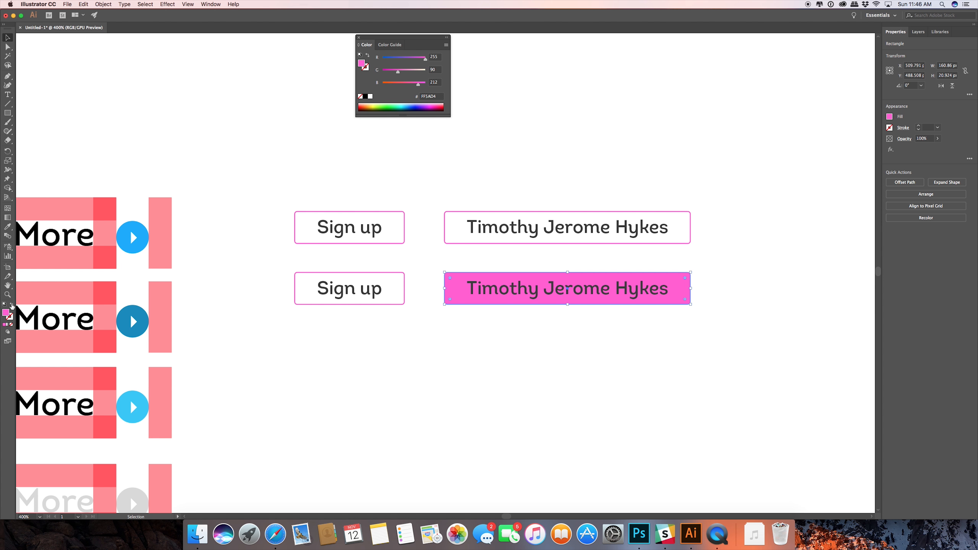
left_click(378, 304)
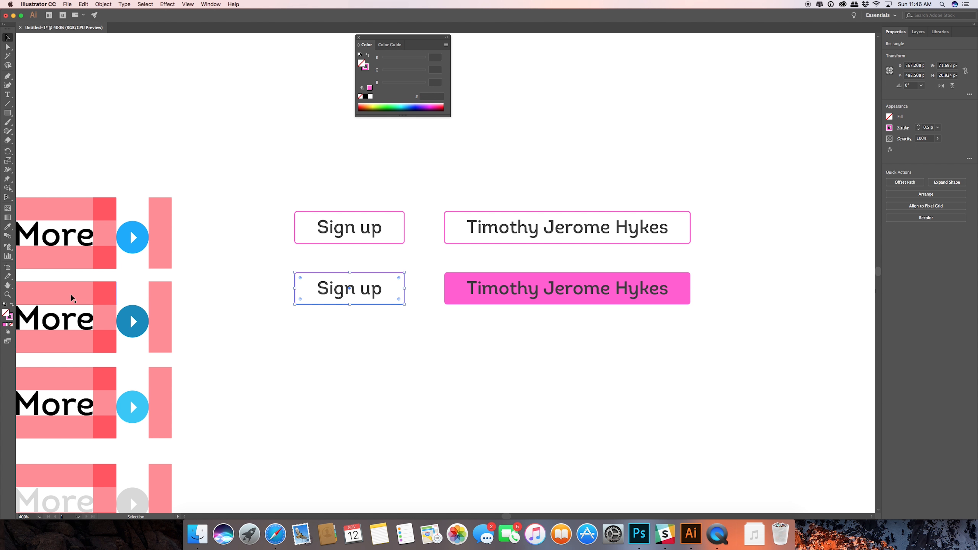
left_click(11, 305)
left_click(396, 384)
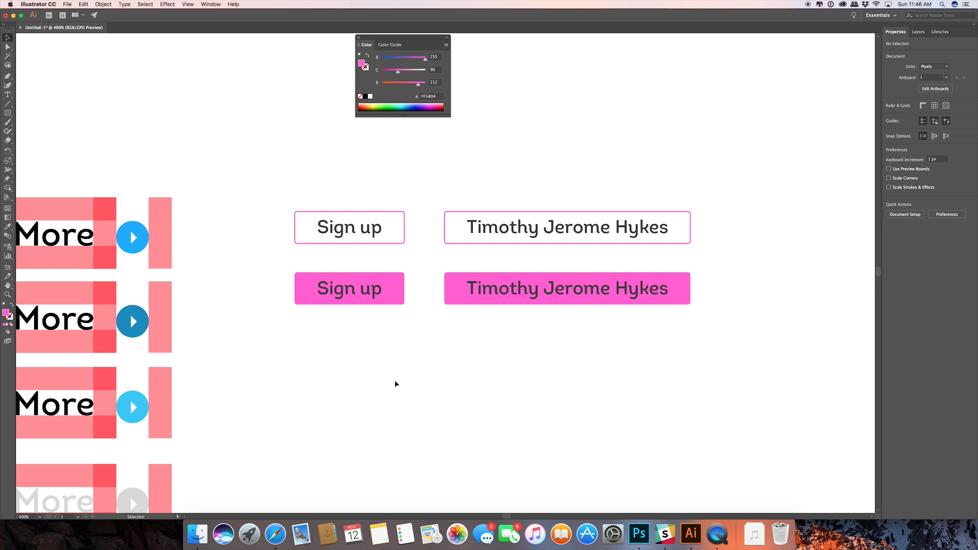
left_click_drag(260, 263, 743, 344)
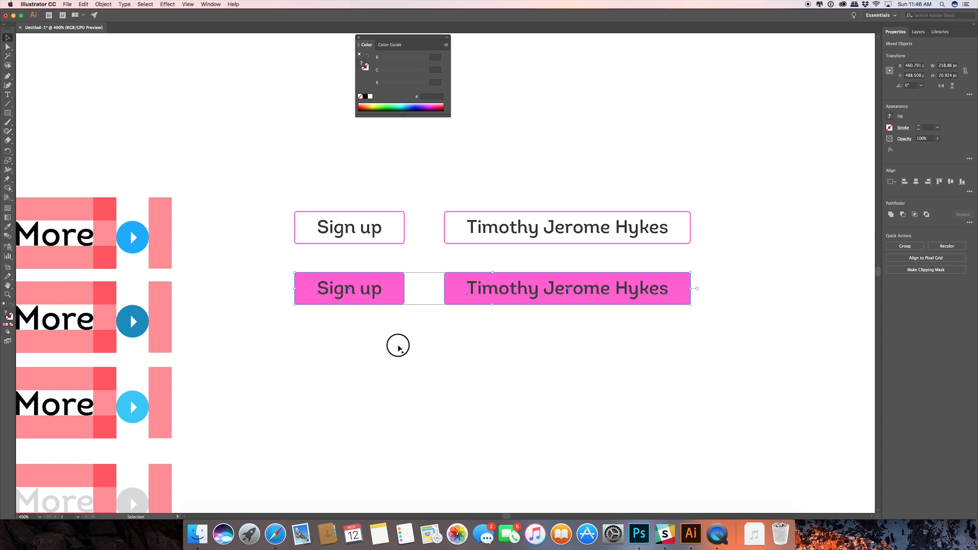
key("super+z")
key("super+z")
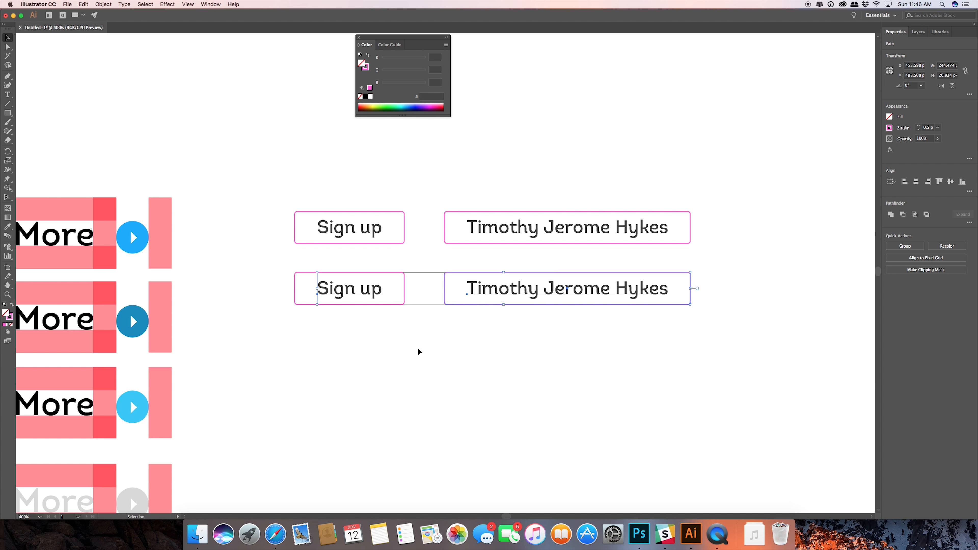
Fill both second-row button rectangles with pink FF5AD4, keeping their pink strokes.
left_click(349, 317)
left_click(319, 304)
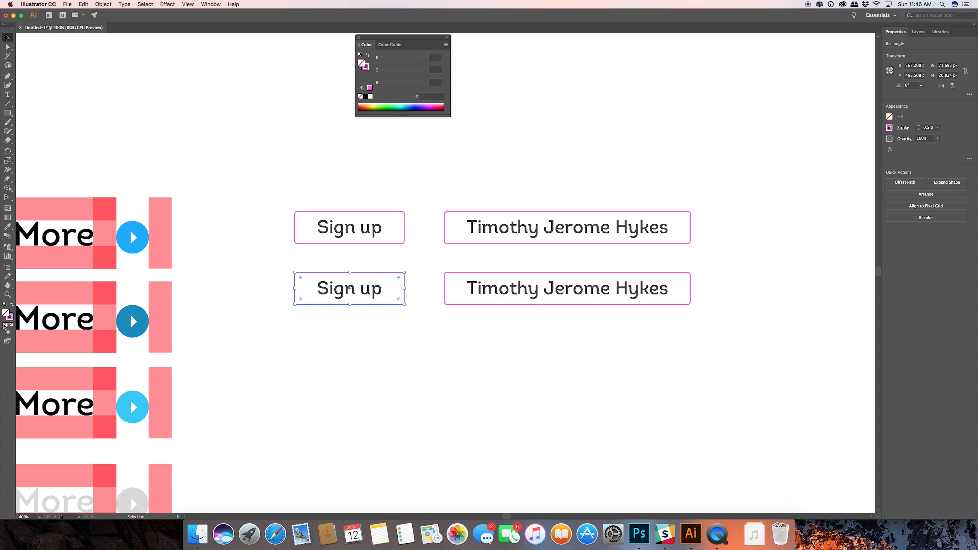
left_click(5, 325)
left_click(537, 327)
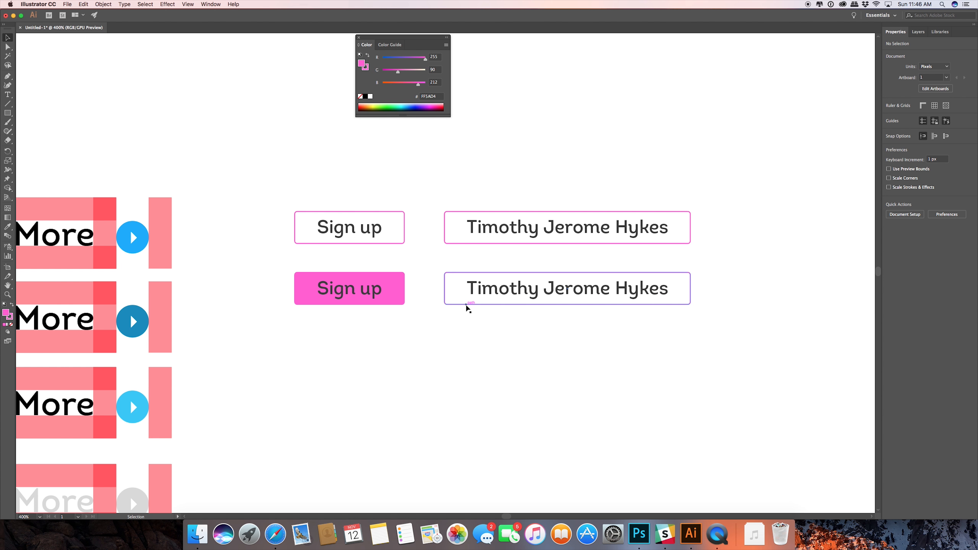
left_click(468, 305)
left_click(4, 324)
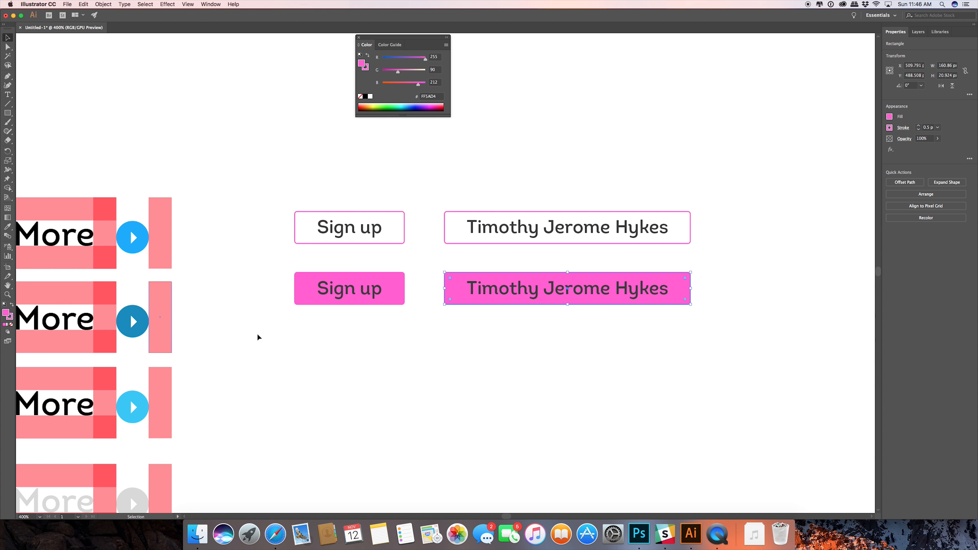
left_click(408, 338)
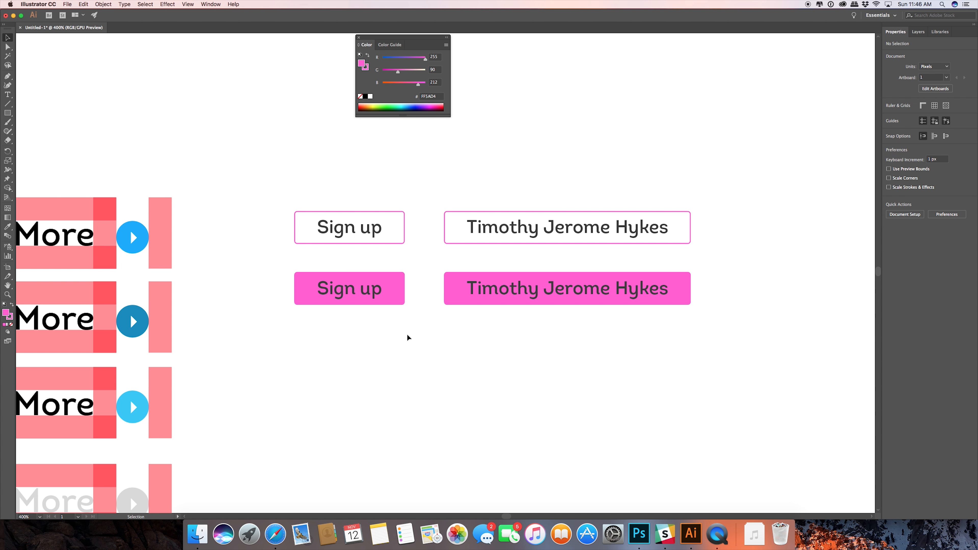
Duplicate the solid pink second-row buttons with their labels straight down to form a third row.
left_click_drag(279, 264, 759, 357)
left_click_drag(398, 293, 401, 349)
left_click(801, 310)
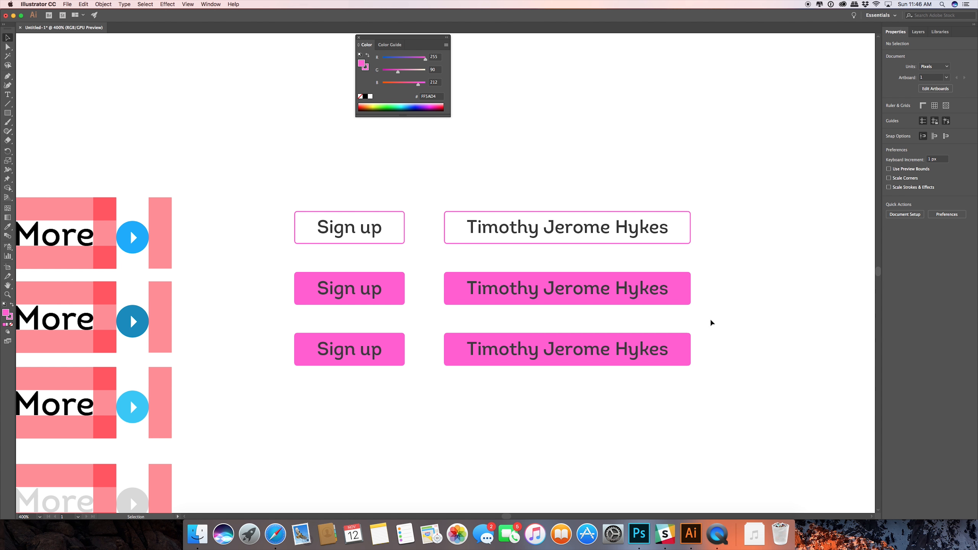
Change the fill of both third-row button rectangles to the lighter pink FF8AE6.
left_click(684, 348)
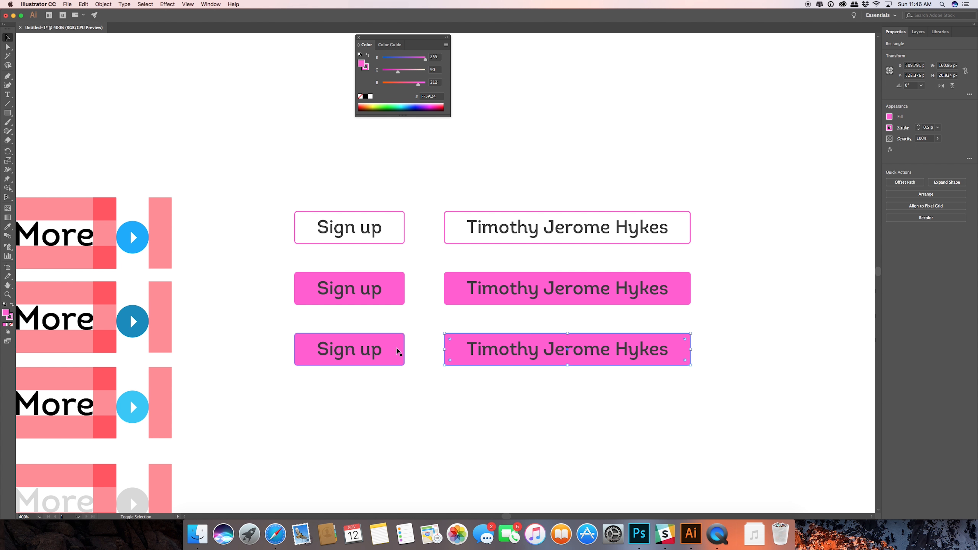
left_click(398, 351, "shift")
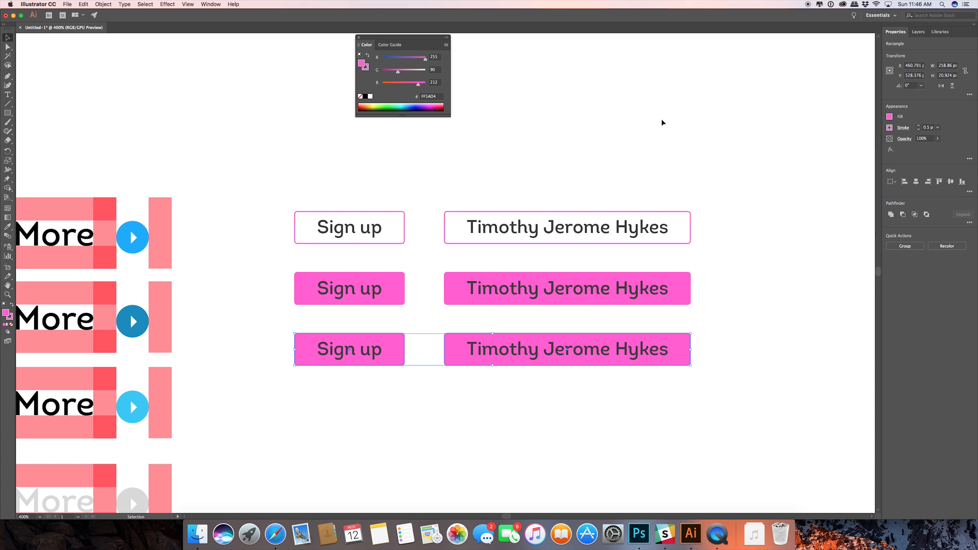
double_click(363, 64)
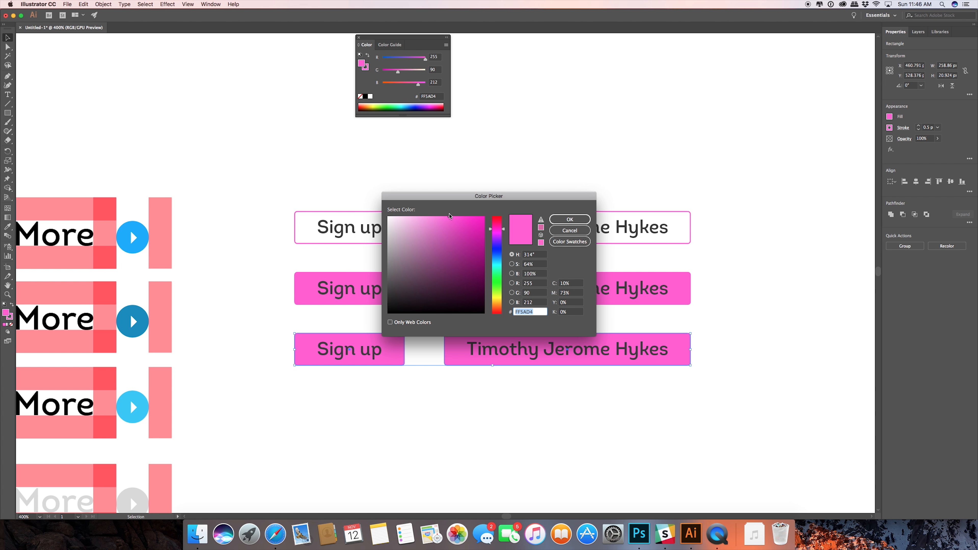
left_click_drag(449, 218, 432, 217)
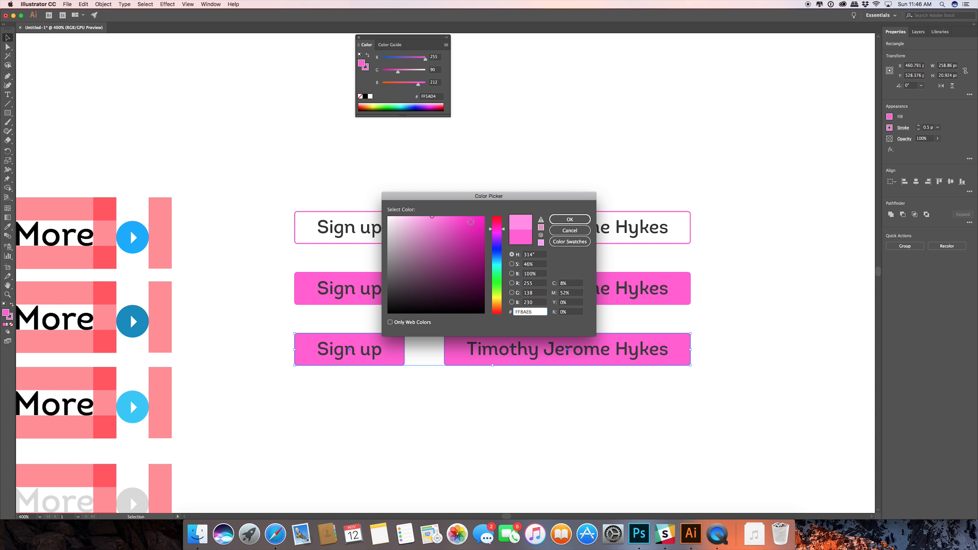
left_click(569, 219)
left_click(507, 169)
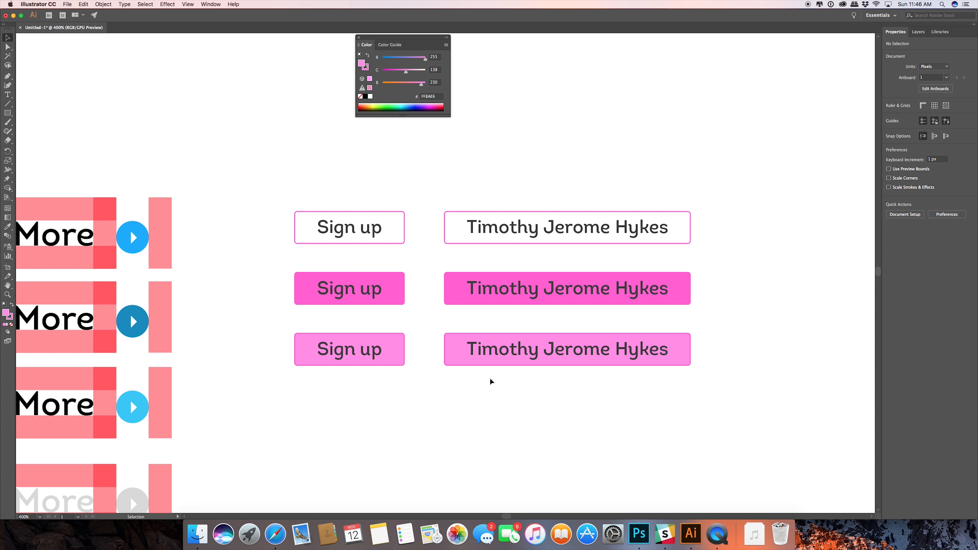
Set the stroke of both third-row button rectangles to FF8AE6, the same colour as their fill.
left_click_drag(442, 363, 389, 334)
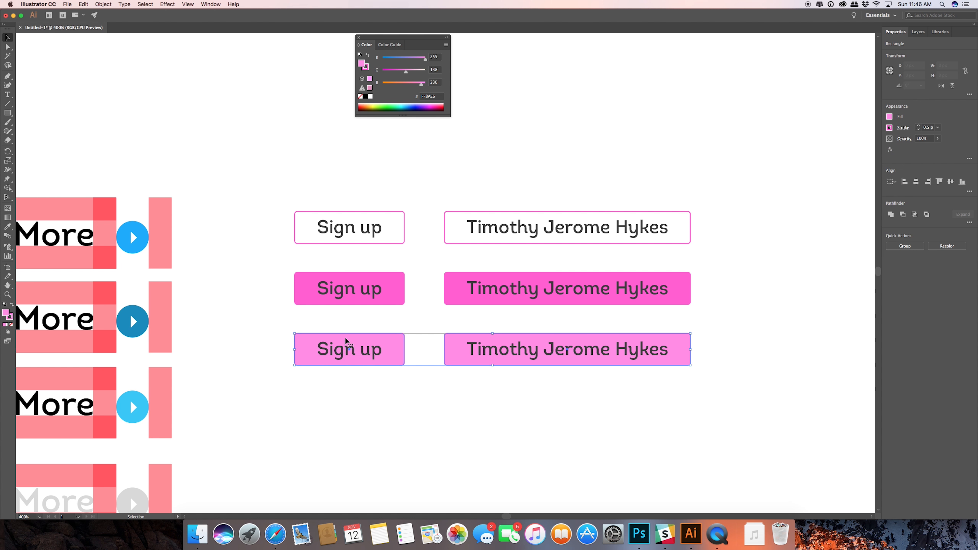
double_click(6, 313)
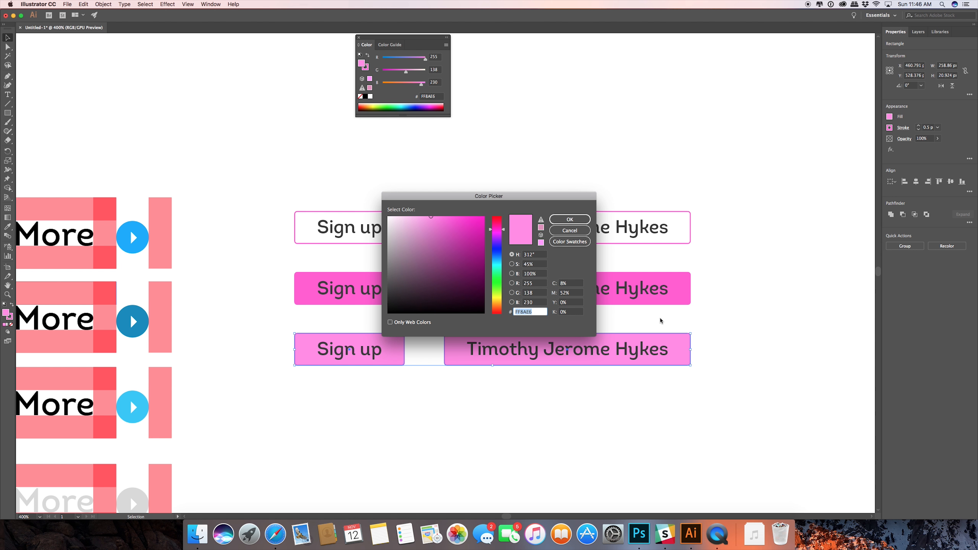
left_click(569, 219)
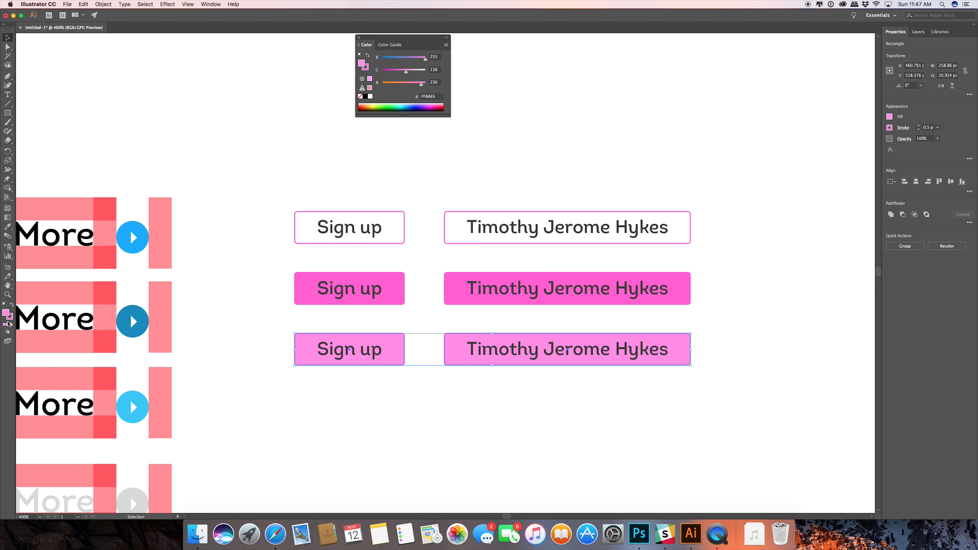
double_click(9, 317)
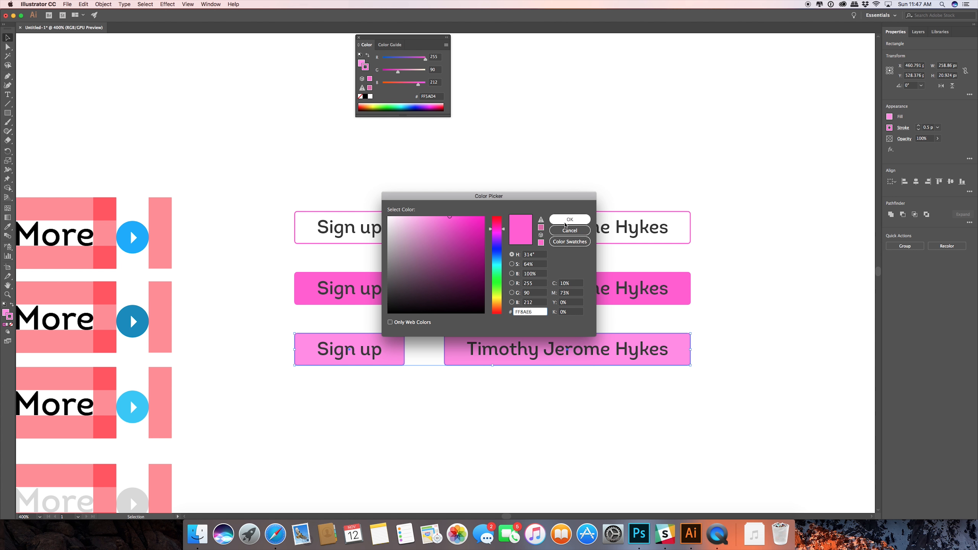
key("Return")
left_click(487, 406)
left_click(459, 362)
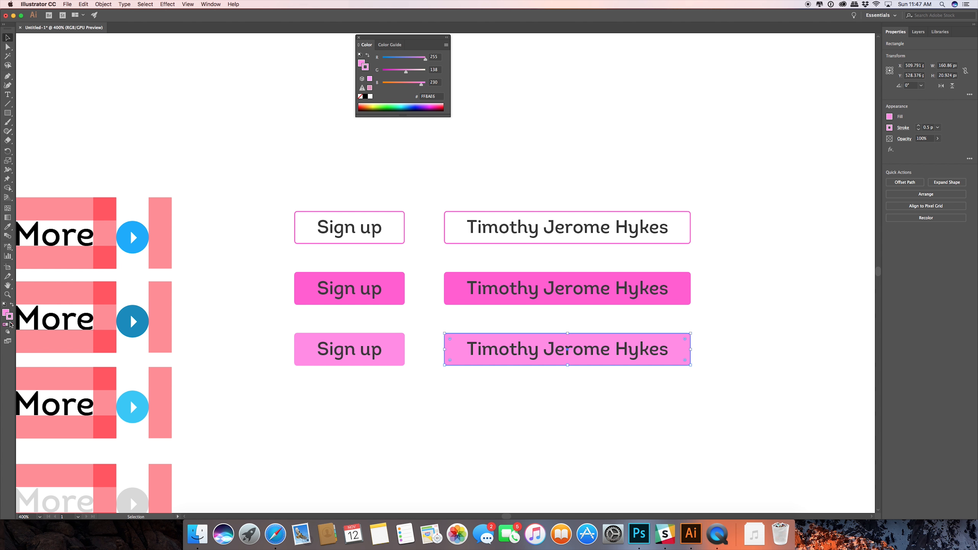
double_click(7, 314)
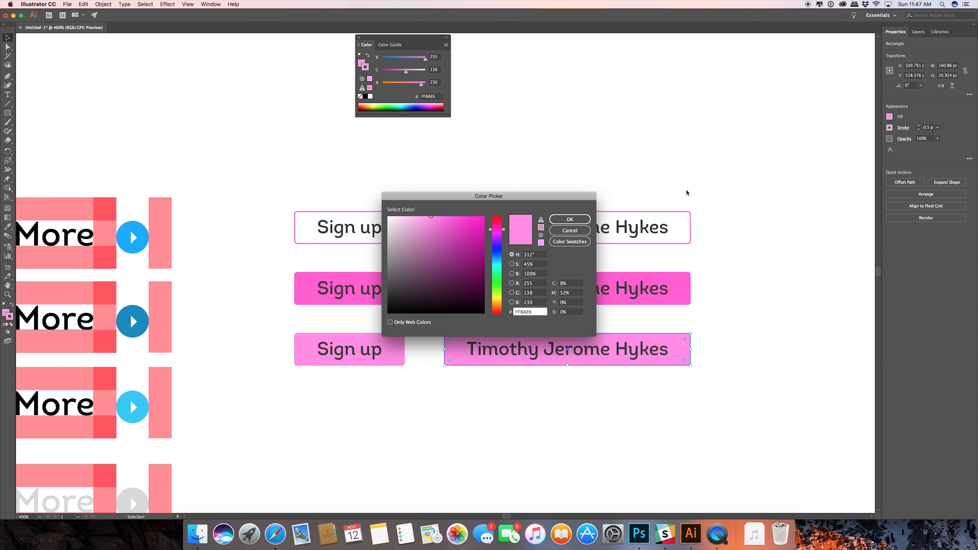
left_click(578, 220)
left_click(758, 265)
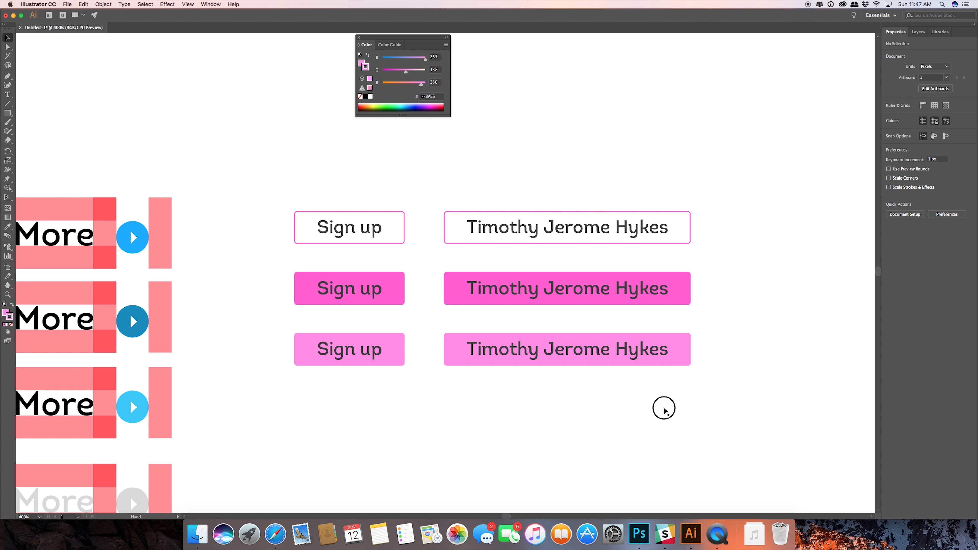
Duplicate the light pink third-row buttons with their labels straight down to form a fourth row.
scroll(654, 385, "down", 4)
left_click_drag(644, 338, 225, 247)
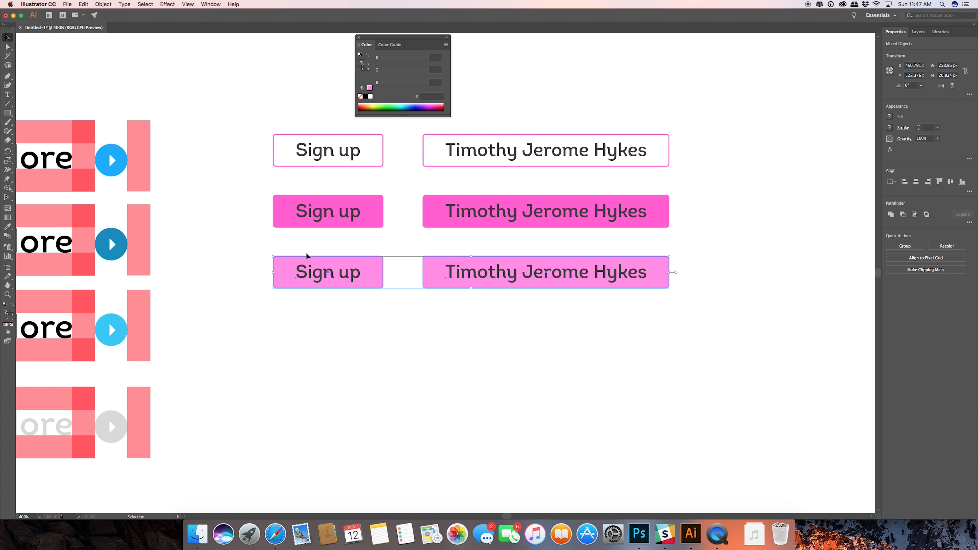
left_click_drag(353, 267, 350, 326)
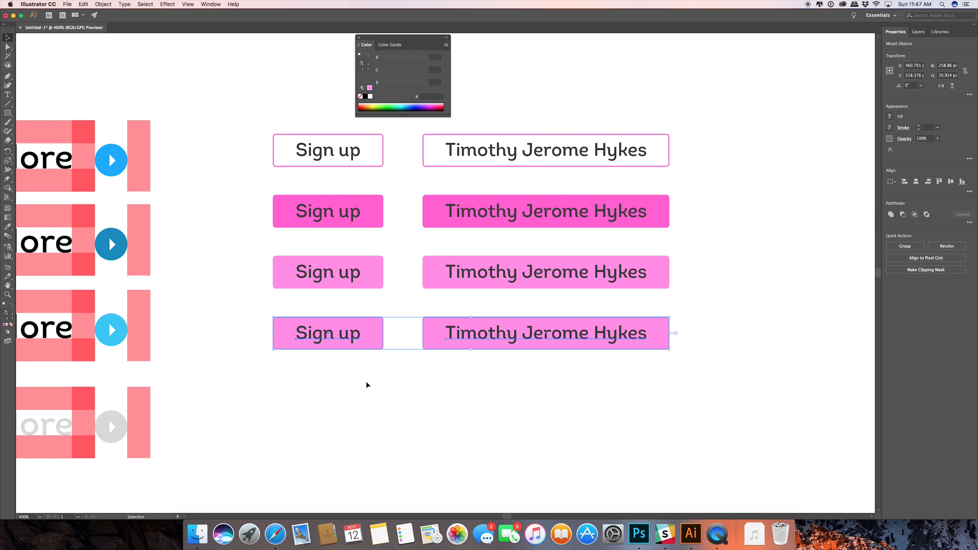
Recolour both fourth-row button rectangles with the grey sampled from the disabled "Read More" circle using the Eyedropper.
left_click(370, 372)
left_click(375, 342)
left_click(425, 339, "shift")
key("i")
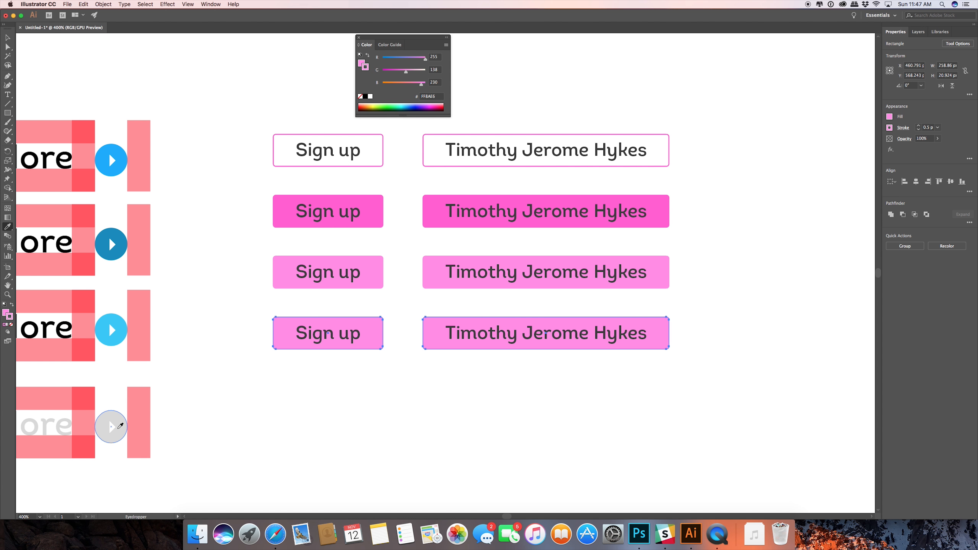
left_click(117, 429)
key("v")
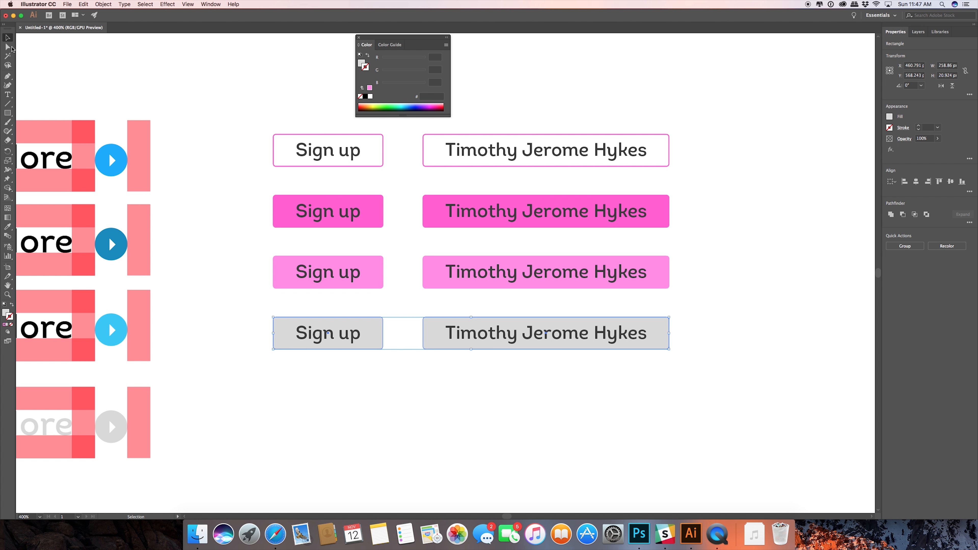
left_click(192, 371)
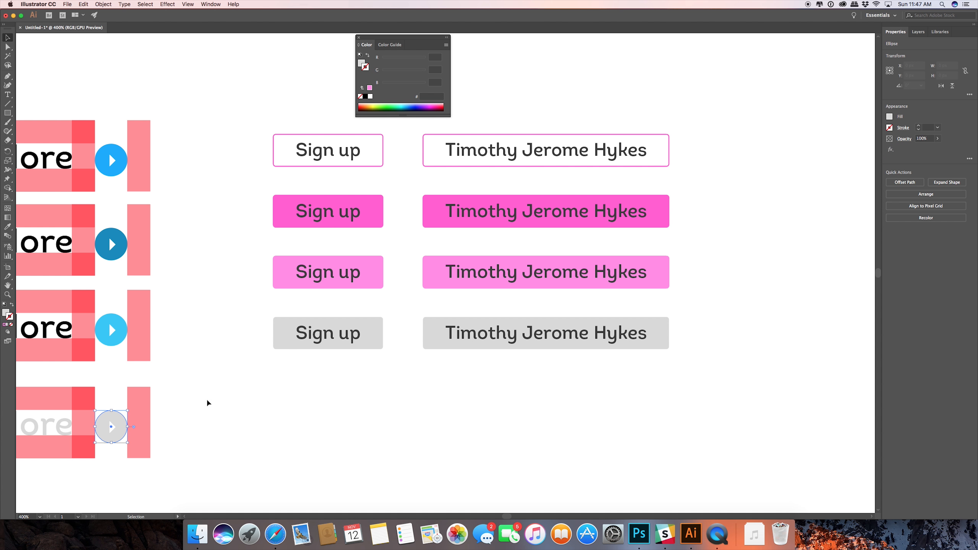
Set the stroke of both fourth-row button rectangles to D8D8D8, the same grey as their fill.
left_click(287, 335)
left_click(6, 313)
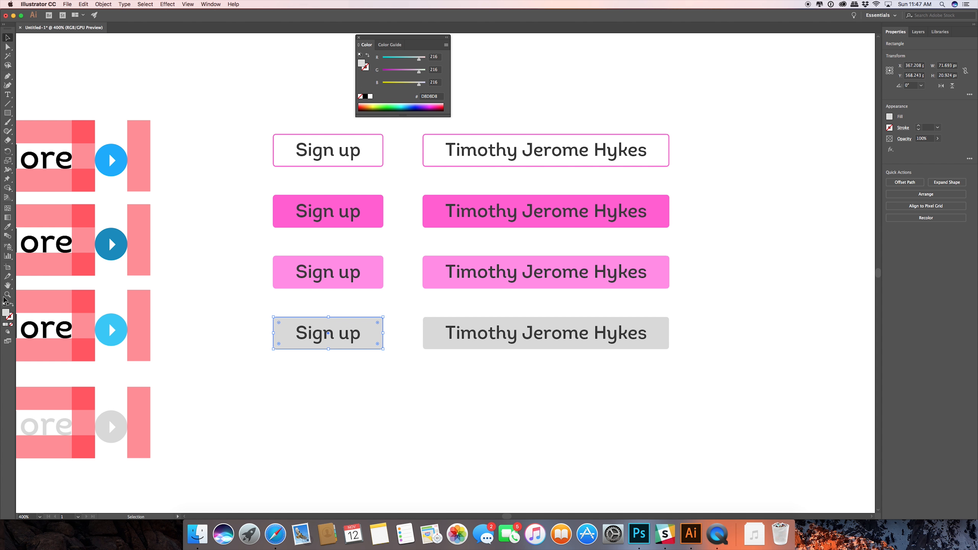
double_click(6, 315)
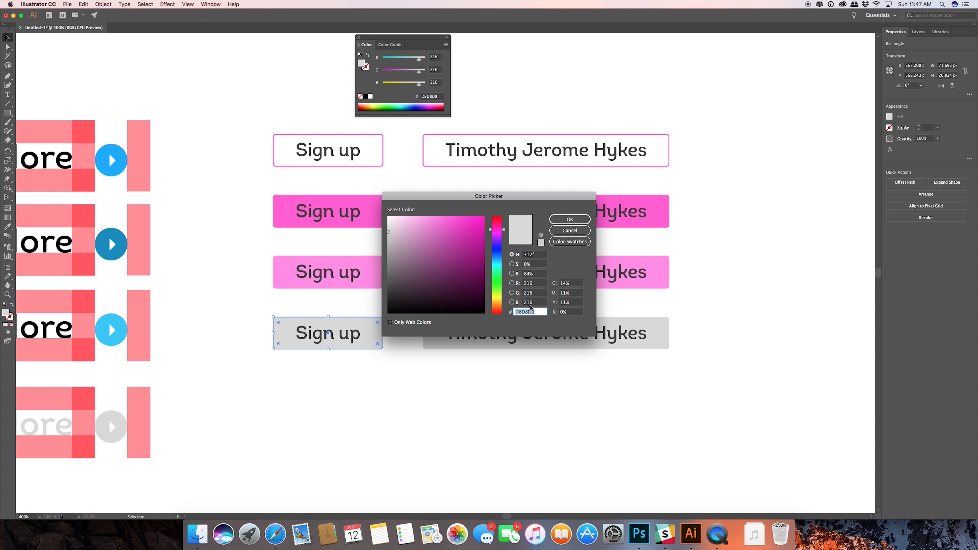
left_click(568, 219)
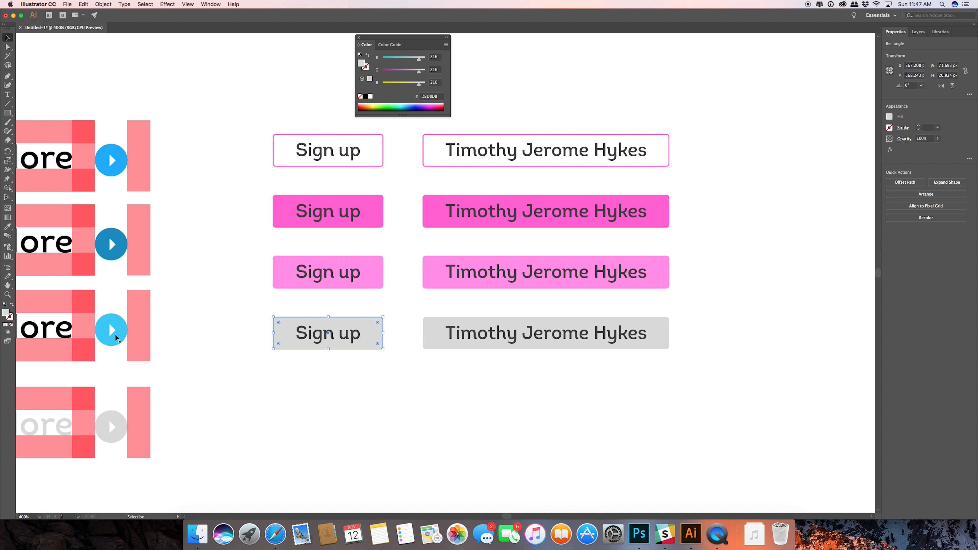
left_click(430, 374)
left_click(434, 346)
left_click(371, 339, "shift")
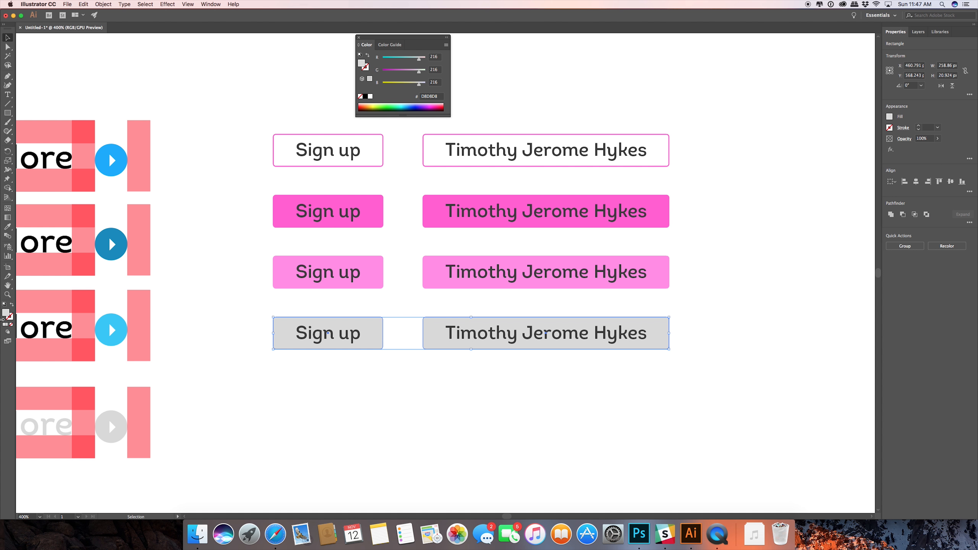
double_click(8, 318)
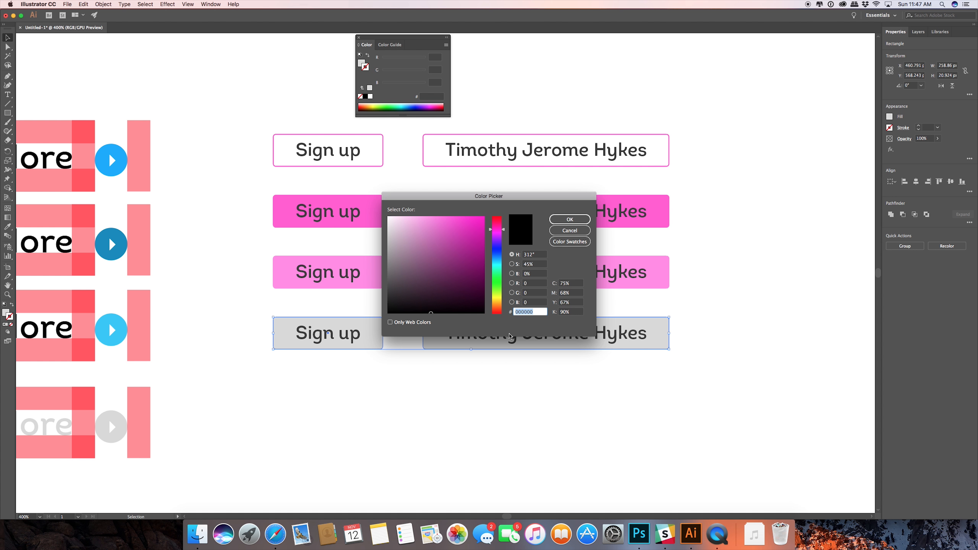
left_click(569, 219)
left_click(530, 391)
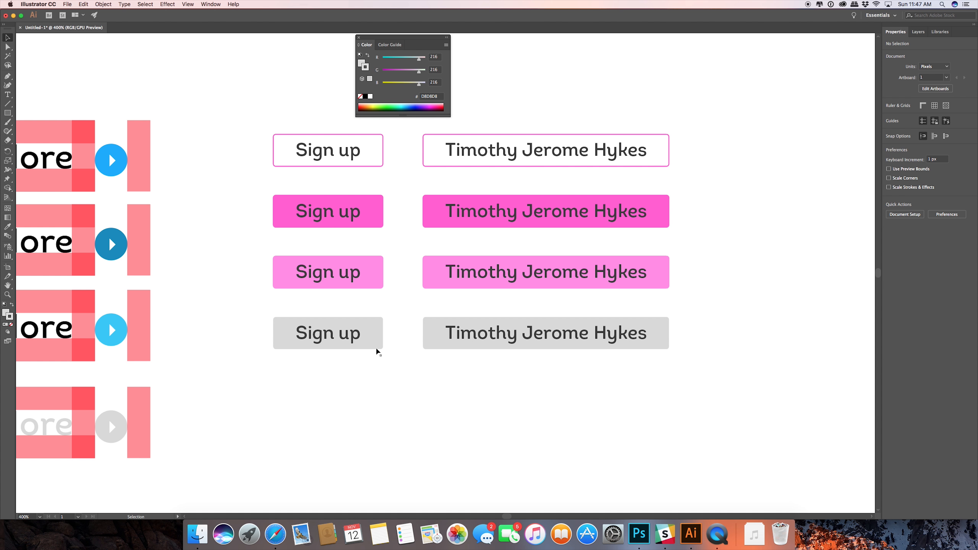
Change the text colour of both fourth-row button labels to white, ffffff.
left_click(345, 334)
left_click(494, 338, "shift")
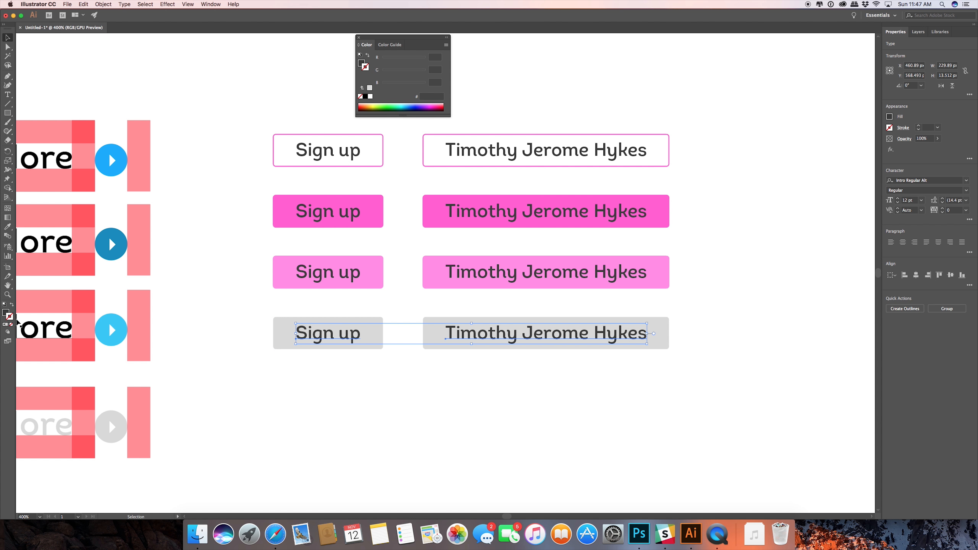
double_click(8, 315)
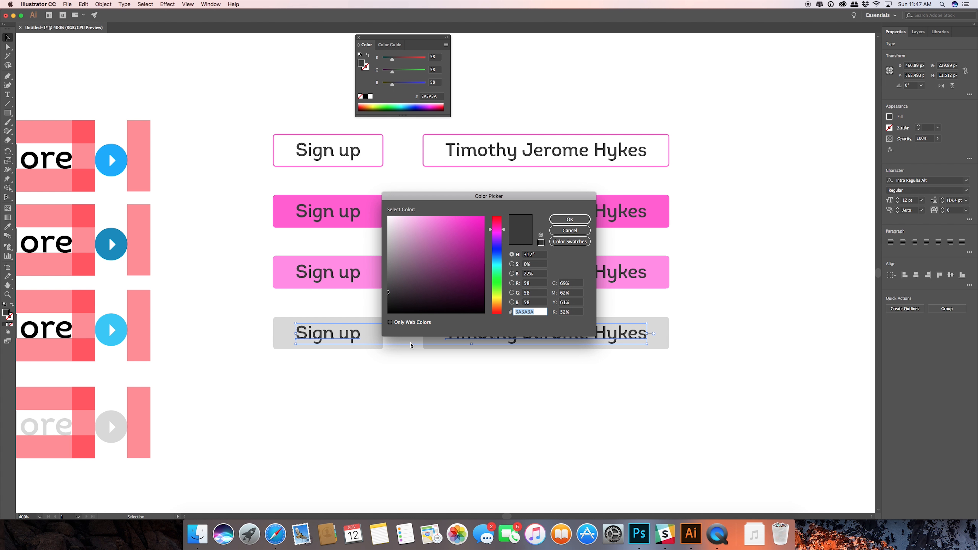
type("ffffff")
key("Return")
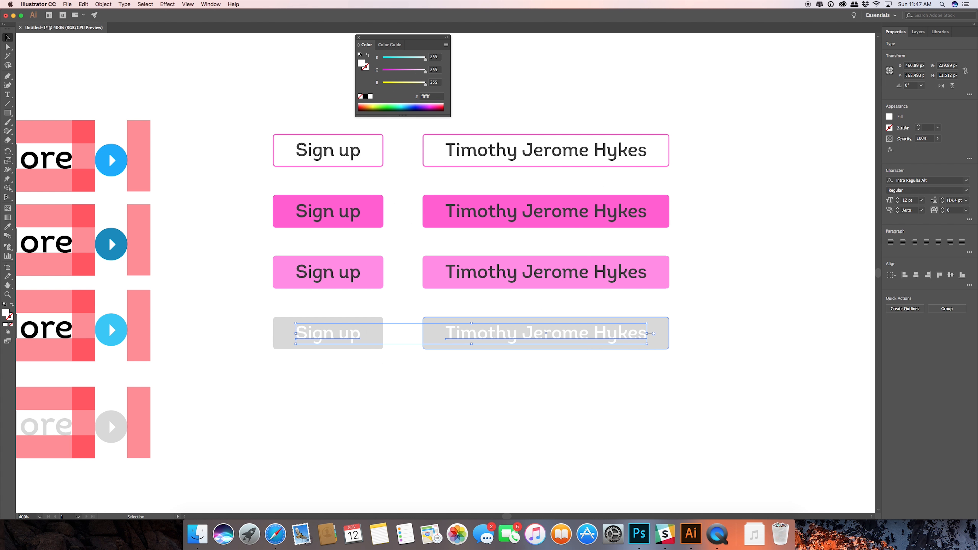
left_click(733, 297)
scroll(732, 294, "up", 1)
scroll(732, 294, "down", 2)
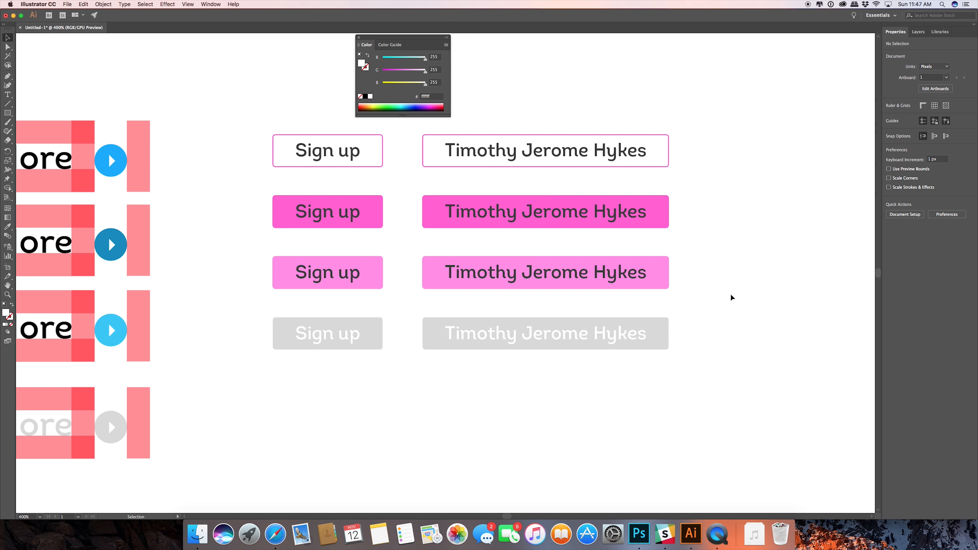
Duplicate the whole column of four "Sign up" buttons to the right of the long-label button column.
left_click_drag(729, 197, 688, 241)
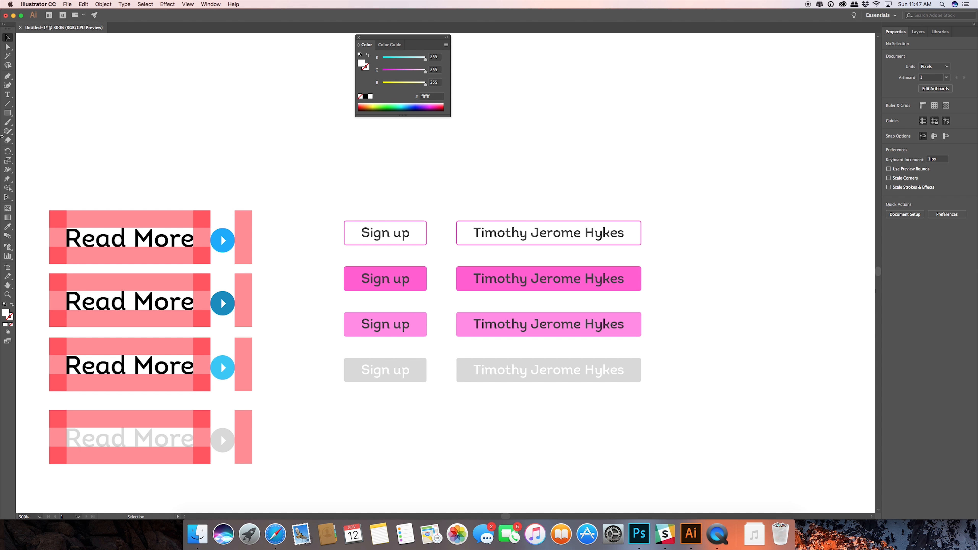
left_click_drag(377, 194, 347, 393)
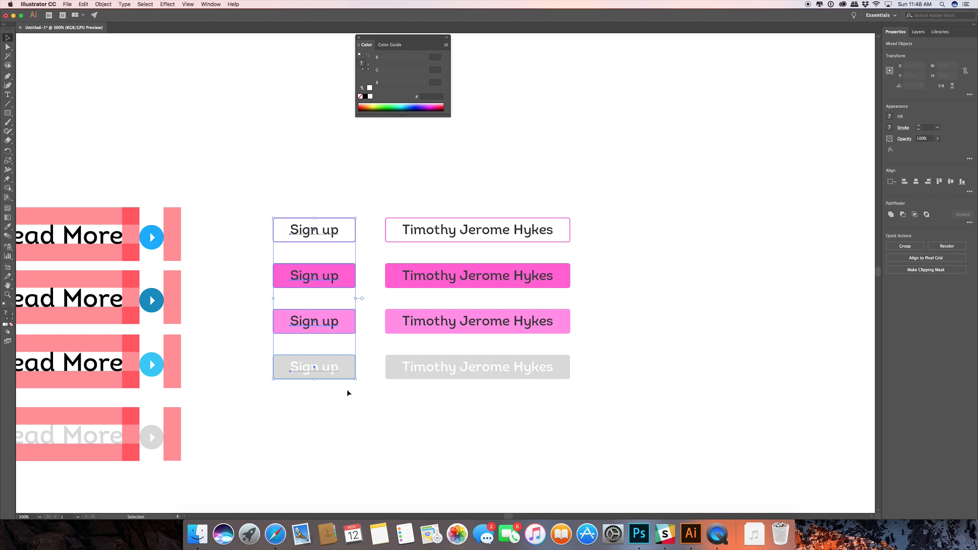
left_click_drag(308, 266, 671, 255)
left_click_drag(612, 189, 463, 240)
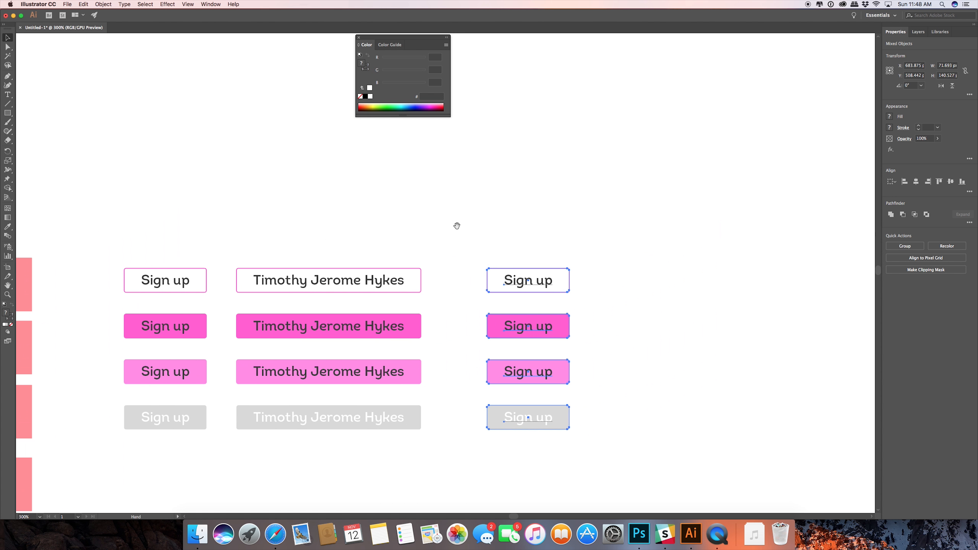
Draw a square of about 42 px above the copied "Sign up" column, with no fill and a black 000000 stroke.
left_click(8, 113)
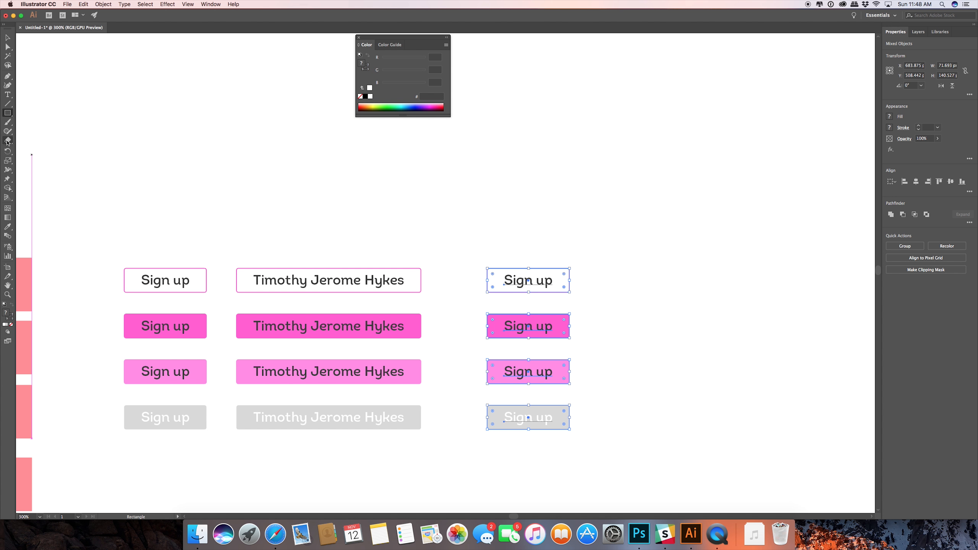
left_click_drag(7, 142, 23, 148)
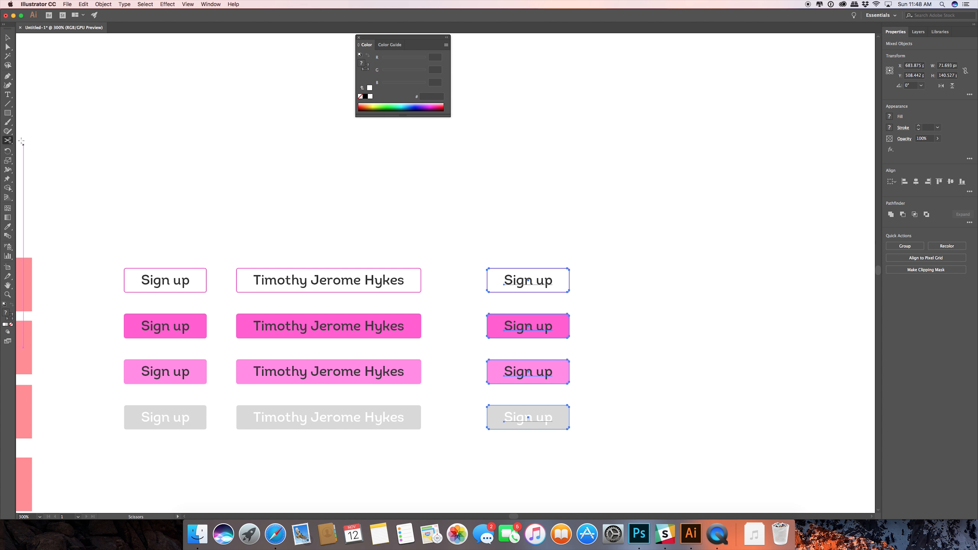
key("m")
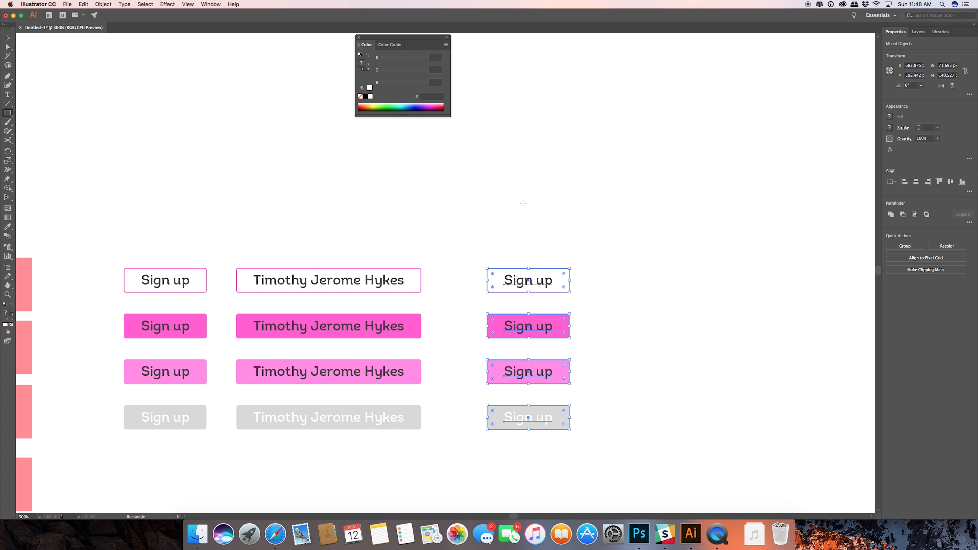
left_click_drag(523, 203, 546, 179)
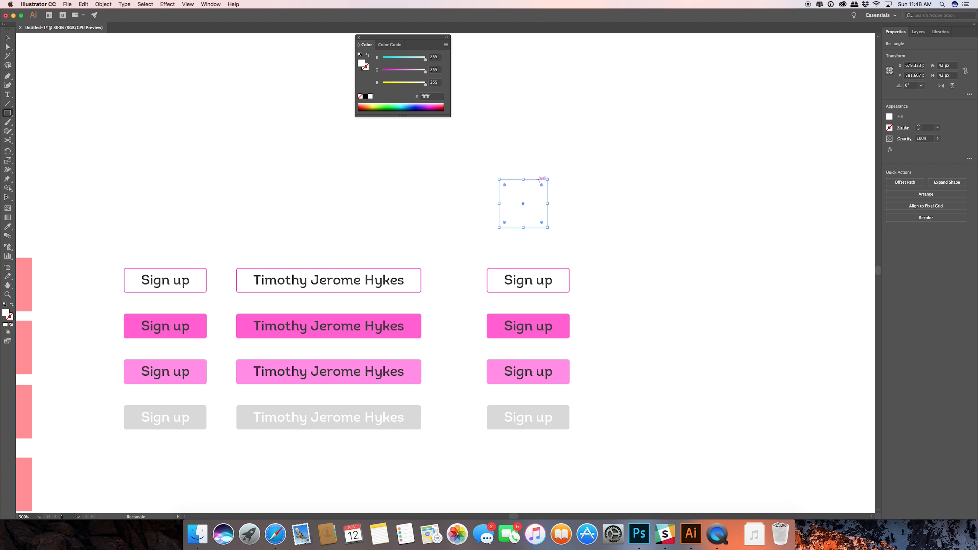
left_click(11, 306)
double_click(9, 317)
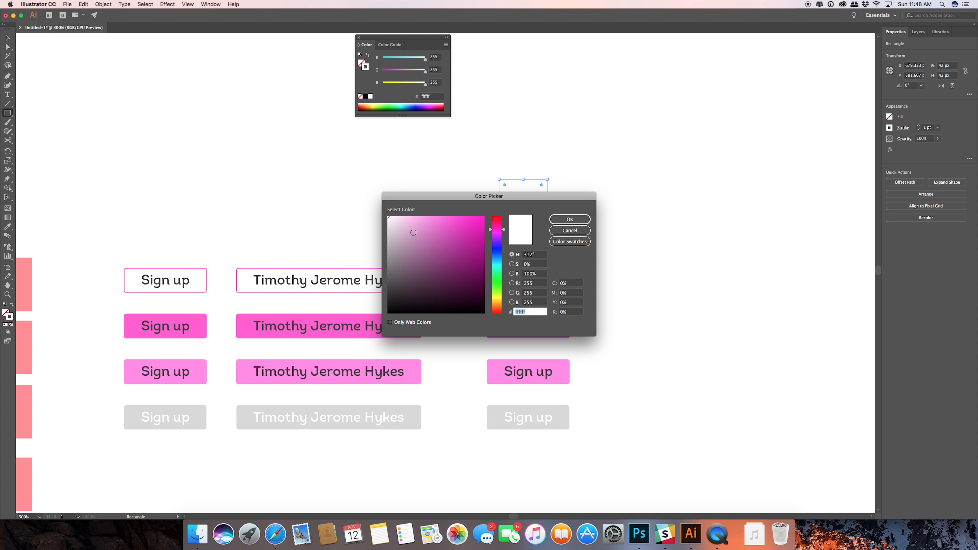
left_click(388, 312)
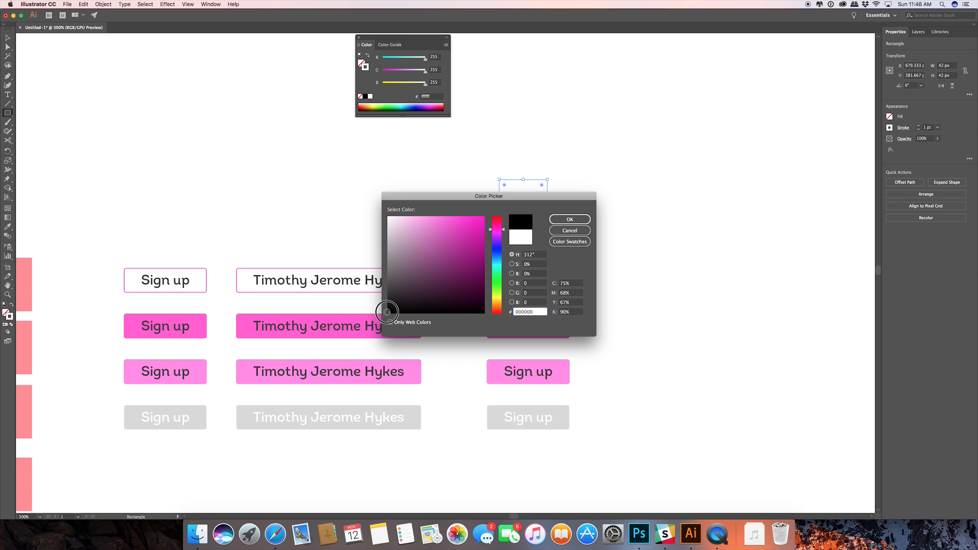
left_click(570, 219)
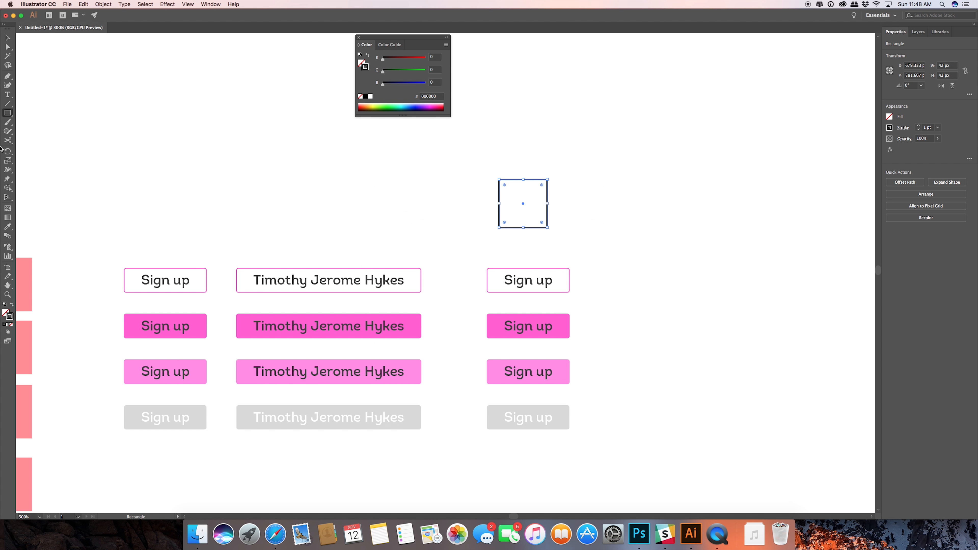
Cut the square at its upper-right and lower-left corners with the Scissors tool and delete the upper-left half.
left_click(7, 140)
left_click(547, 180)
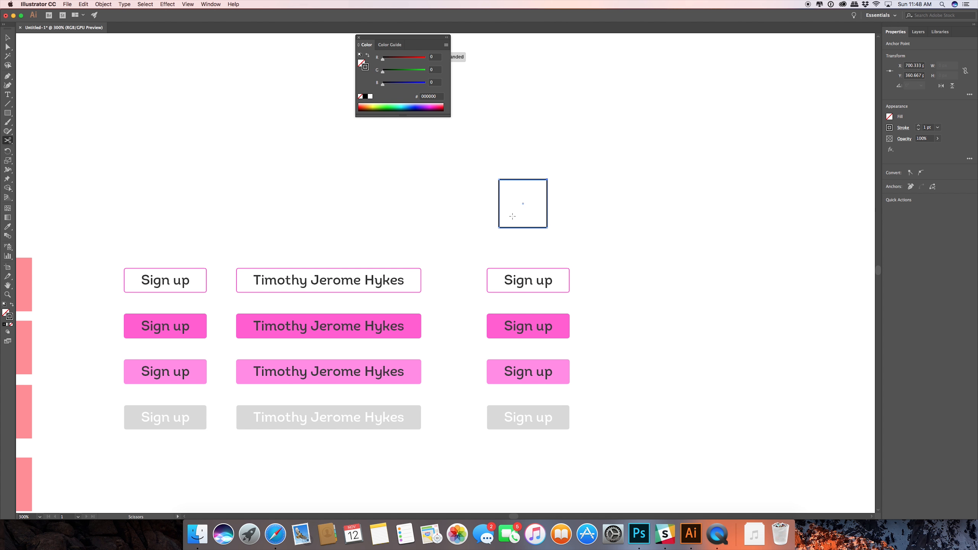
left_click(499, 228)
key("v")
left_click(520, 202)
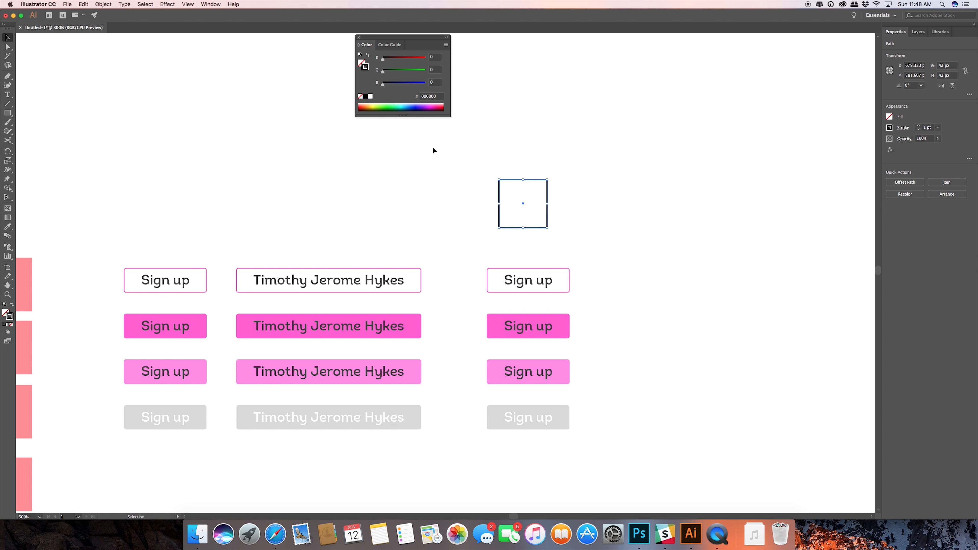
key("p")
key("a")
left_click_drag(486, 170, 528, 205)
key("Delete")
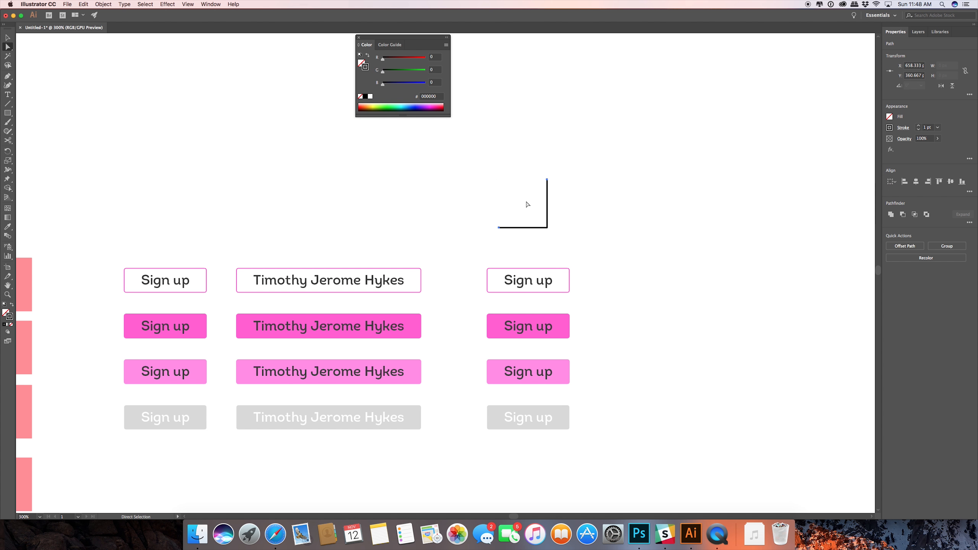
key("v")
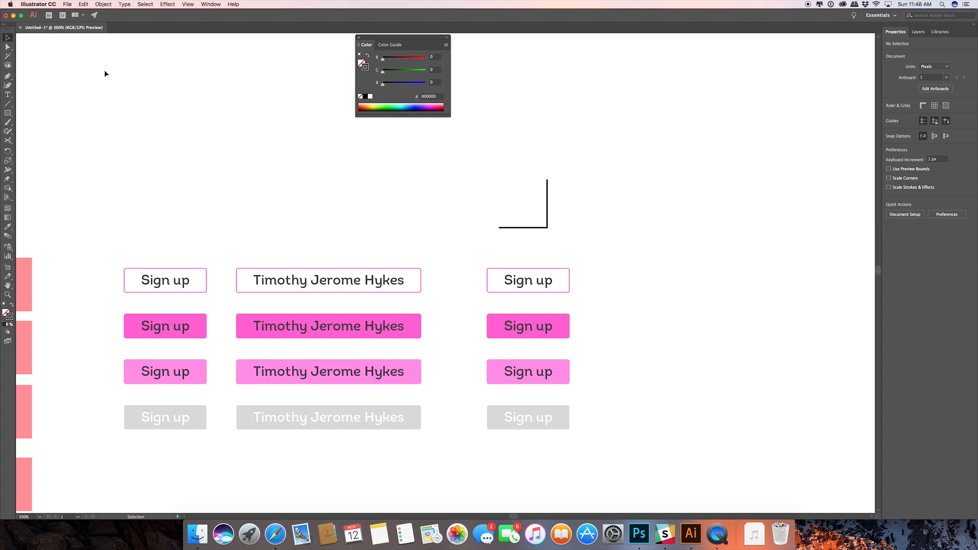
Scale the remaining corner path down proportionally around its centre to about 4.7 px wide and high.
left_click_drag(569, 142, 469, 245)
left_click_drag(547, 179, 524, 212)
scroll(534, 192, "up", 3)
scroll(517, 221, "up", 4)
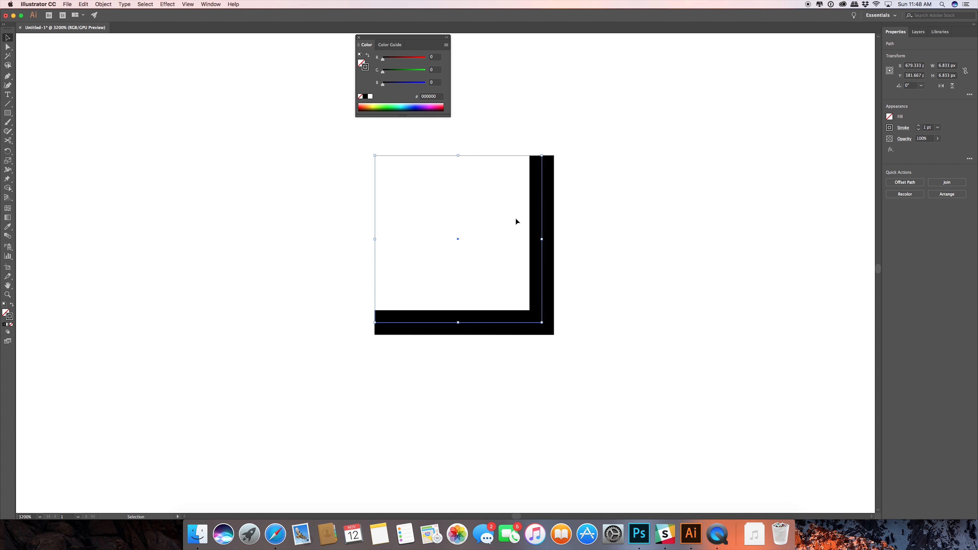
left_click_drag(542, 155, 509, 177)
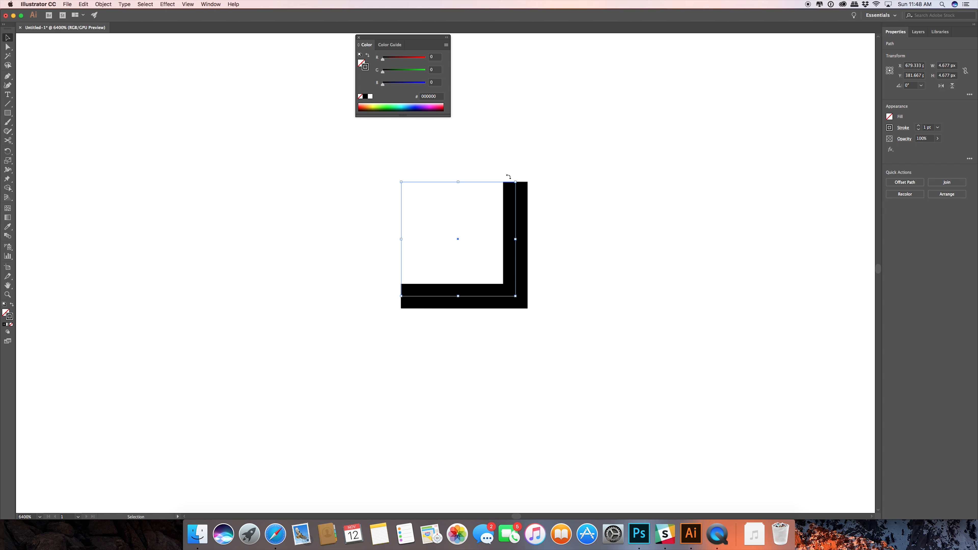
Try a 2 pt stroke weight on the small corner path and return it to 1 pt.
left_click(930, 127)
key("Up")
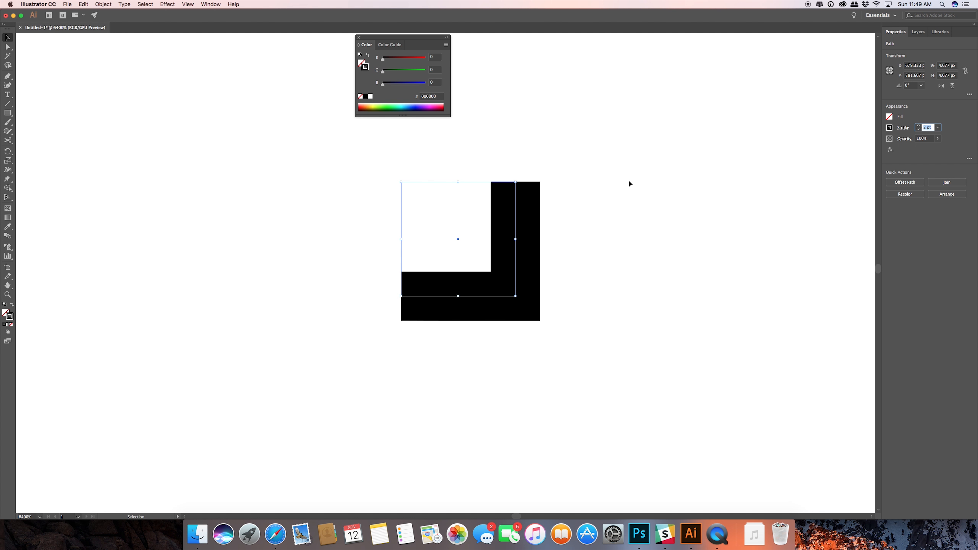
key("Down")
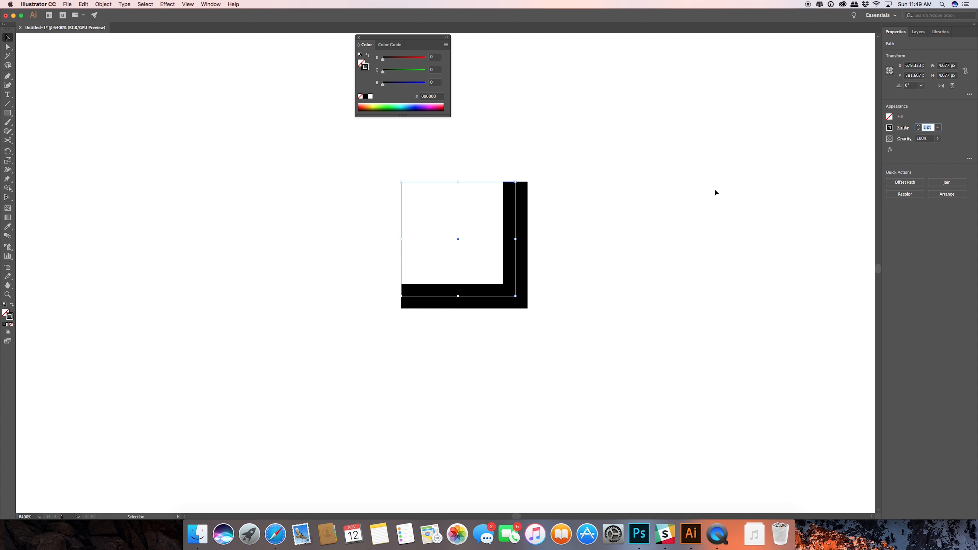
Rotate the corner path into a right-pointing chevron inside the copied outlined "Sign up" button, and shift the label left to leave a gap.
scroll(644, 228, "down", 4)
scroll(643, 227, "down", 4)
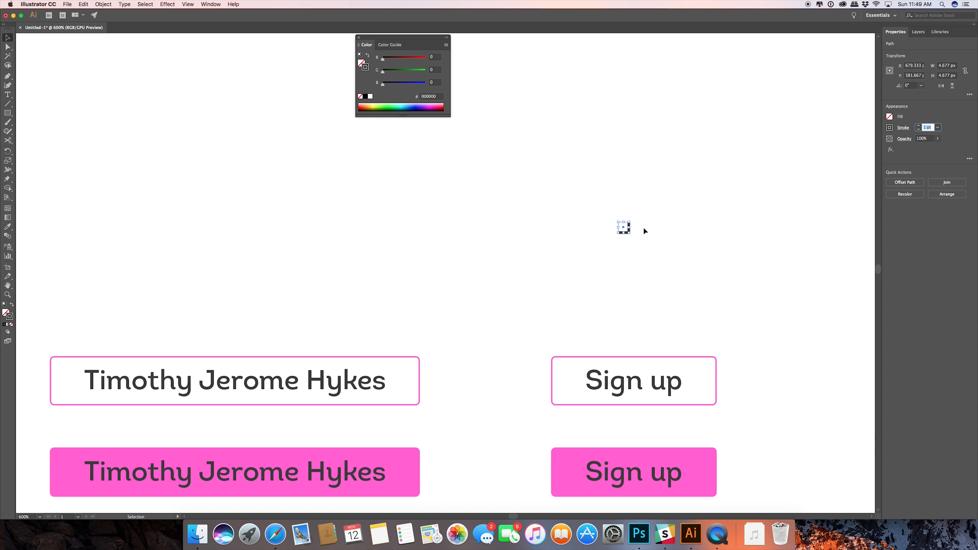
left_click_drag(535, 228, 601, 381)
left_click(623, 262)
left_click(646, 379)
scroll(635, 347, "down", 5)
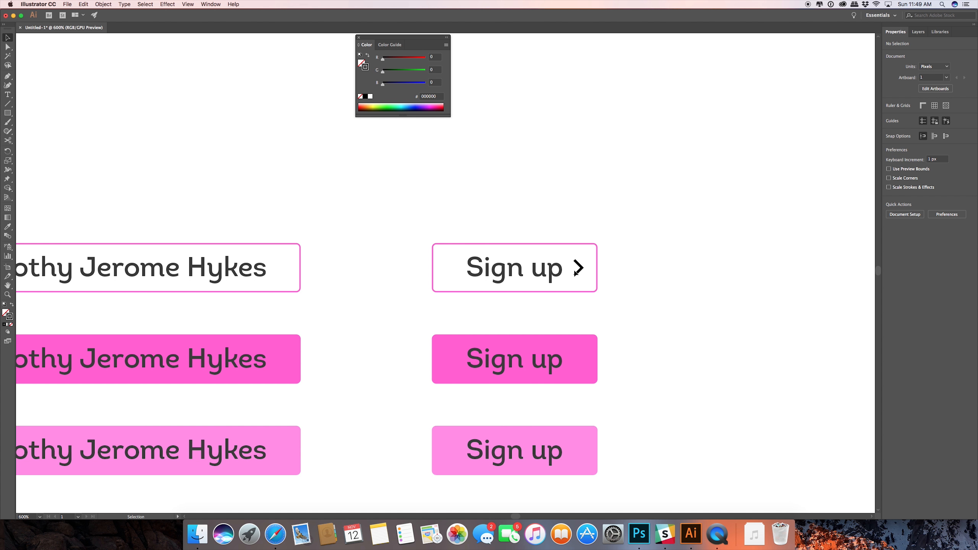
scroll(577, 273, "up", 3)
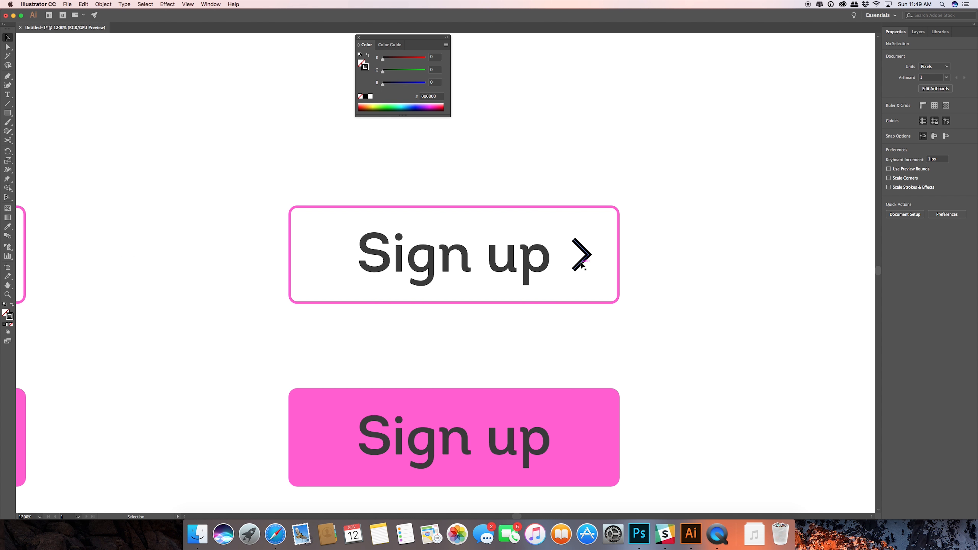
left_click_drag(582, 268, 581, 270)
left_click_drag(521, 265, 504, 265)
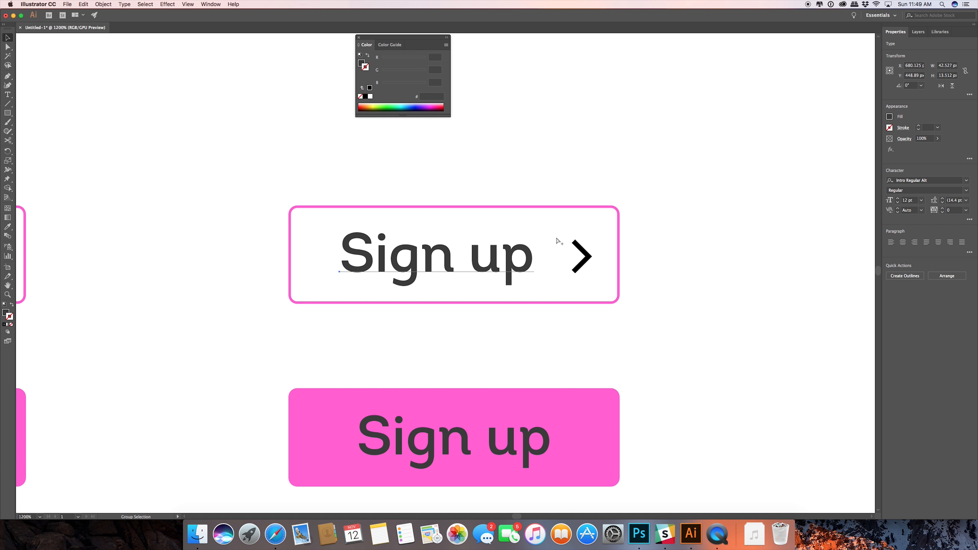
Show all hidden objects to bring back the red padding guides, leaving nothing selected.
key("alt+super+3")
left_click(580, 172)
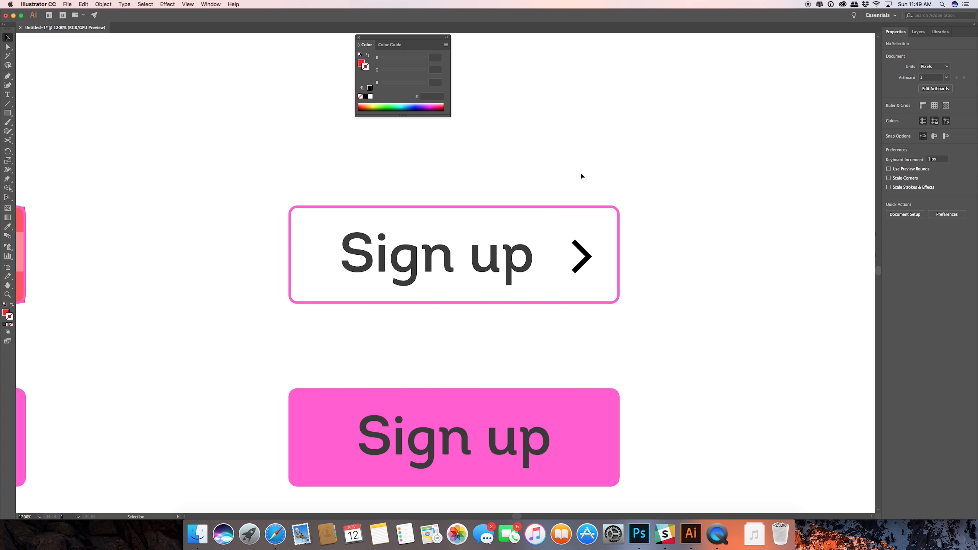
scroll(578, 185, "up", 2)
scroll(577, 188, "down", 3)
scroll(577, 188, "down", 2)
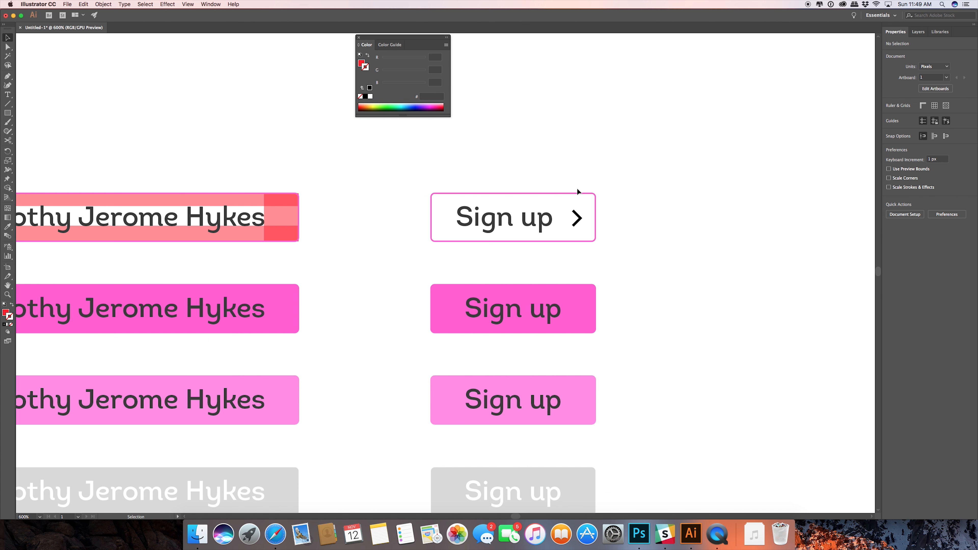
Move the right-hand padding guide from the outlined long-label button to the chevron's right edge in the copied "Sign up" button.
left_click_drag(297, 220, 617, 218)
left_click(566, 240)
left_click(630, 273)
left_click(598, 228)
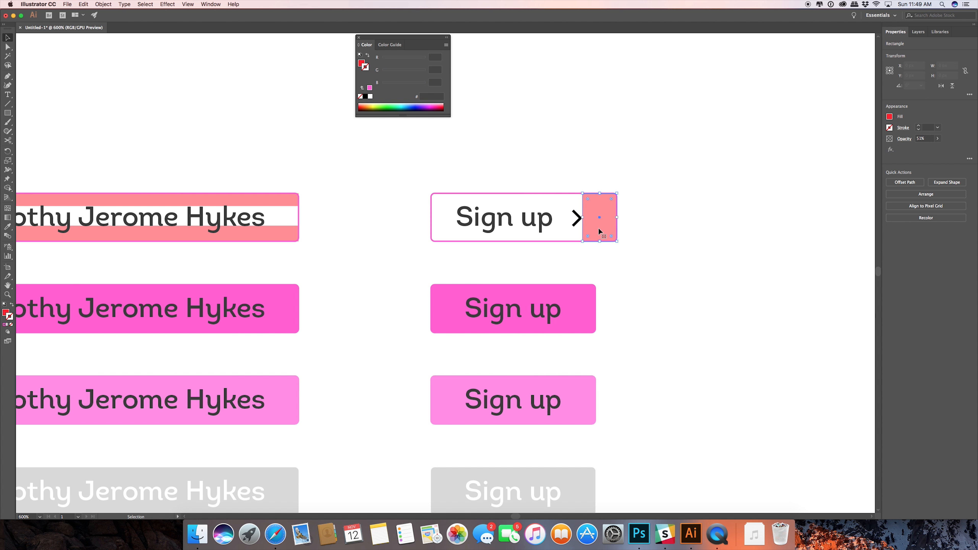
Copy the padding guide to the left edge of the chevron "Sign up" button and nudge the label right to start at the guide.
left_click_drag(599, 232, 447, 234)
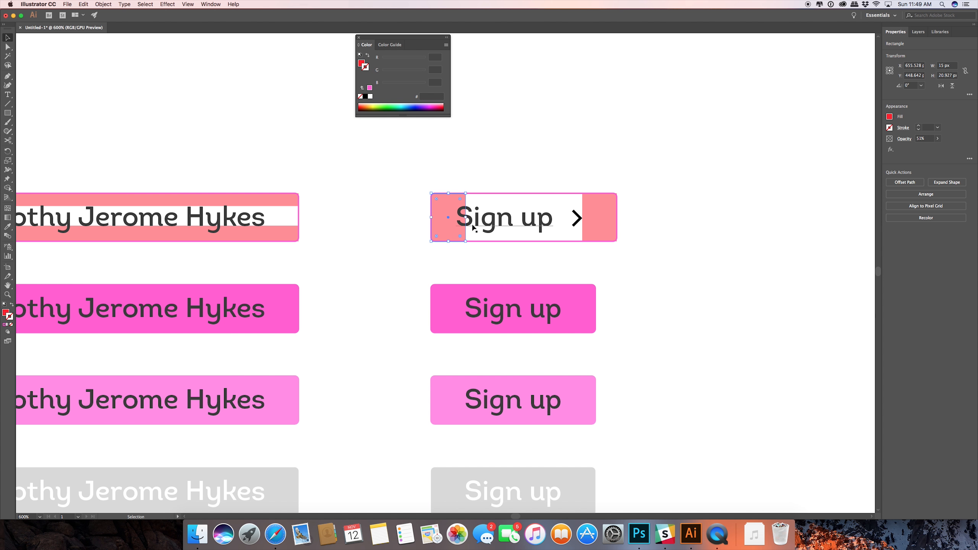
left_click(484, 225)
key("Right")
key("Right")
key("Right")
key("Right")
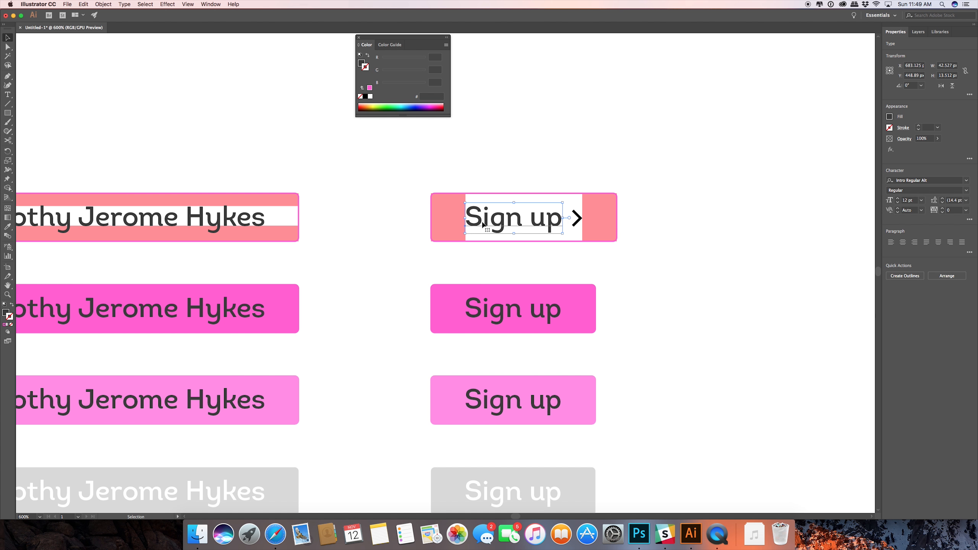
key("Left")
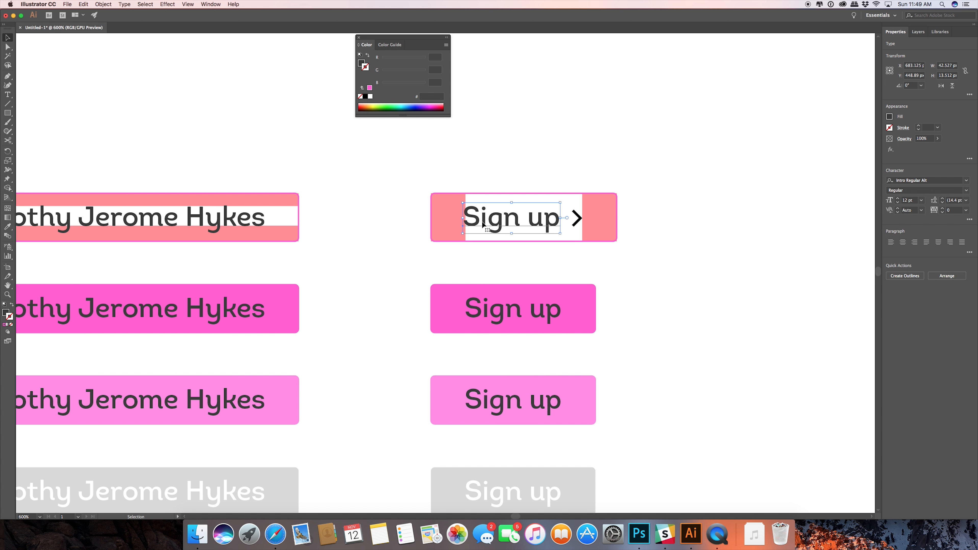
Copy the left padding guide of the chevron "Sign up" button to the right end of the outlined long-label button.
scroll(478, 216, "up", 3)
left_click_drag(464, 218, 445, 207)
scroll(465, 218, "up", 3)
scroll(445, 207, "down", 3)
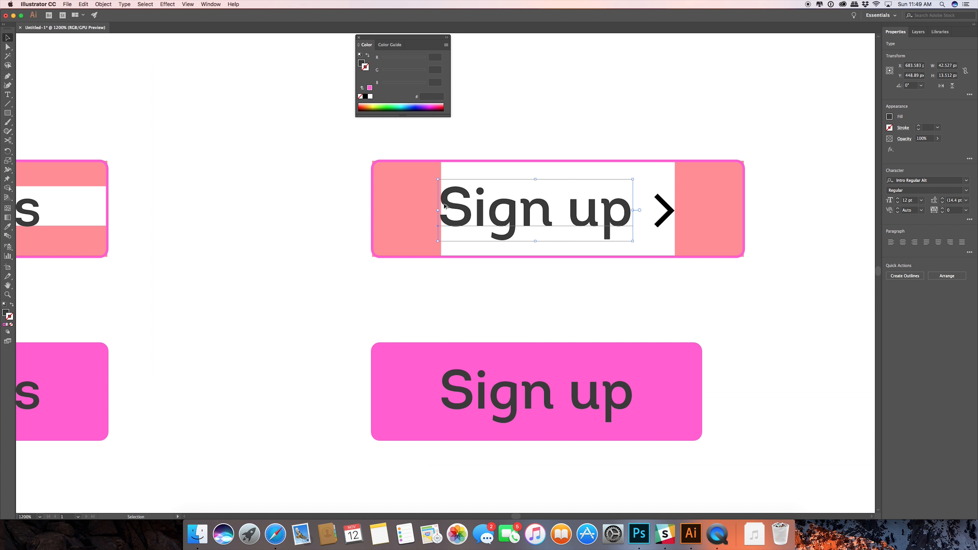
scroll(499, 300, "down", 2)
left_click(428, 251)
left_click_drag(430, 255, 208, 240)
left_click(291, 256)
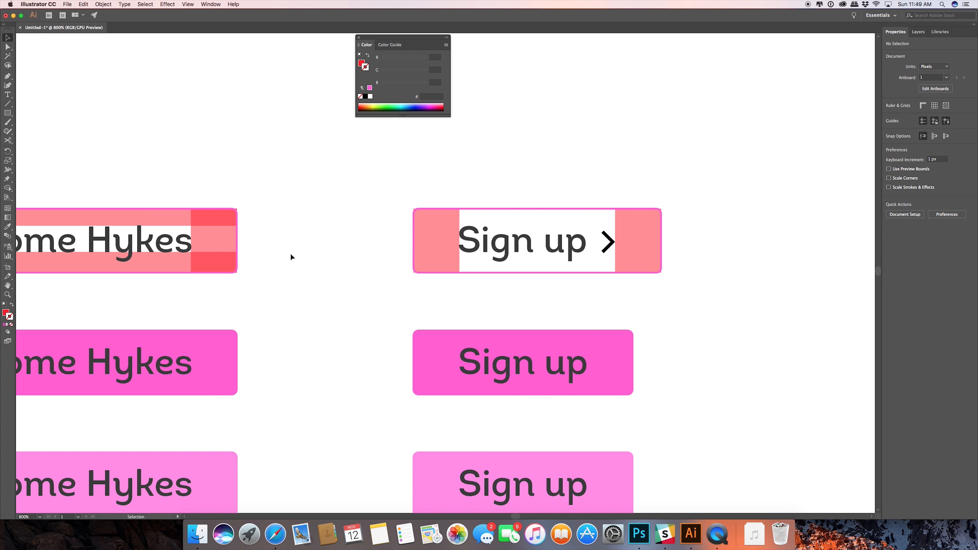
Copy the long-label button's top padding strip onto the chevron "Sign up" button, fit it to that button's width, and duplicate it along the bottom edge.
left_click_drag(108, 218, 776, 224)
left_click_drag(723, 249, 555, 266)
left_click_drag(740, 234, 494, 234)
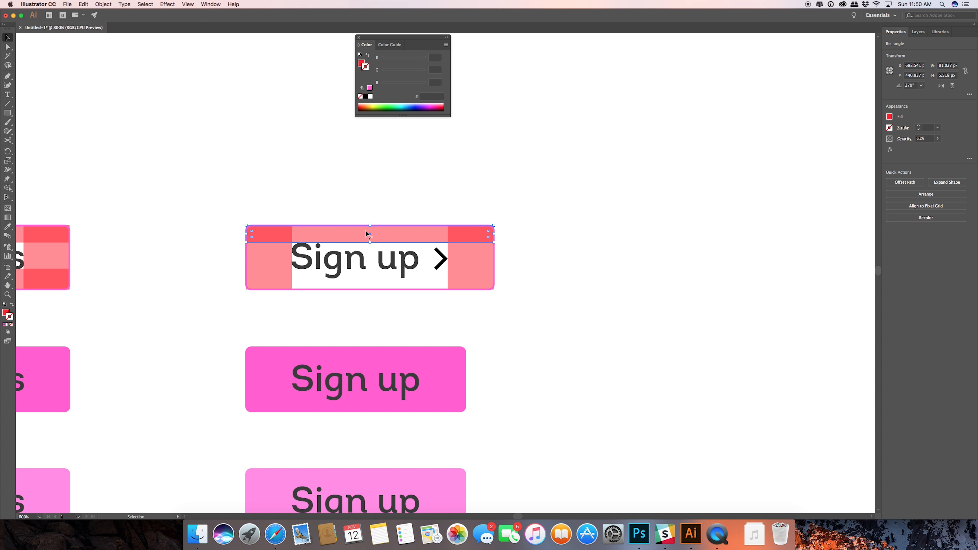
left_click(436, 188)
left_click_drag(388, 231, 384, 280)
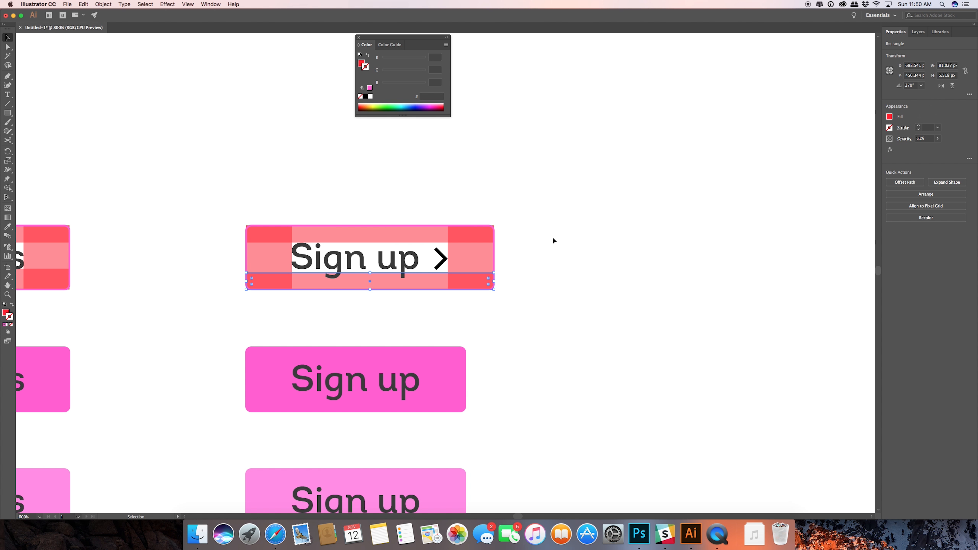
left_click(553, 236)
scroll(318, 294, "up", 5)
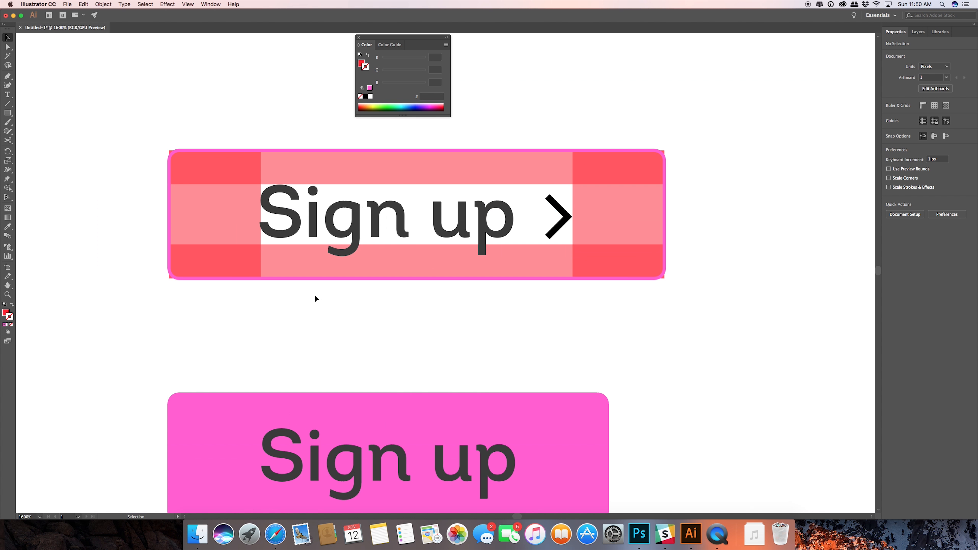
Replace the bottom padding strip of the chevron "Sign up" button with a fresh copy of its top strip.
scroll(317, 296, "down", 6)
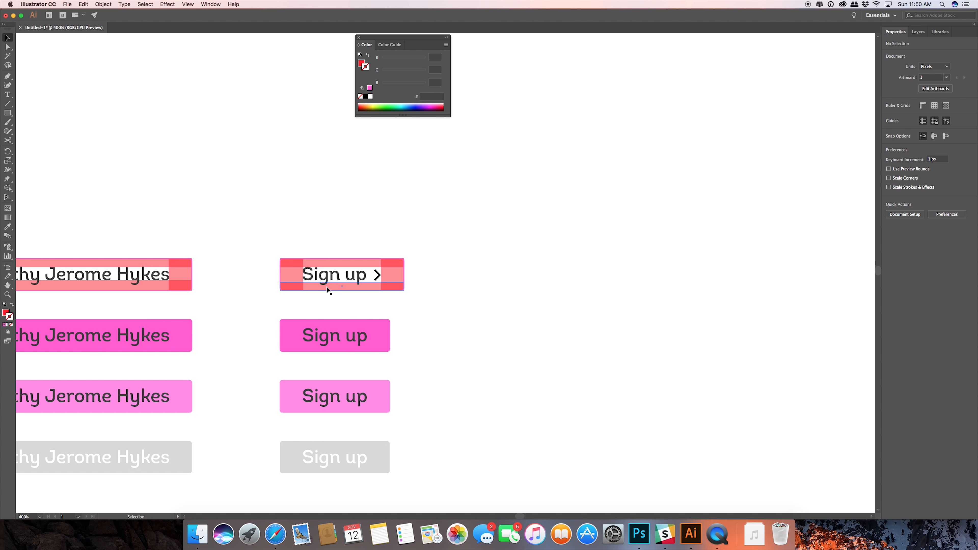
left_click(327, 287)
scroll(336, 284, "up", 3)
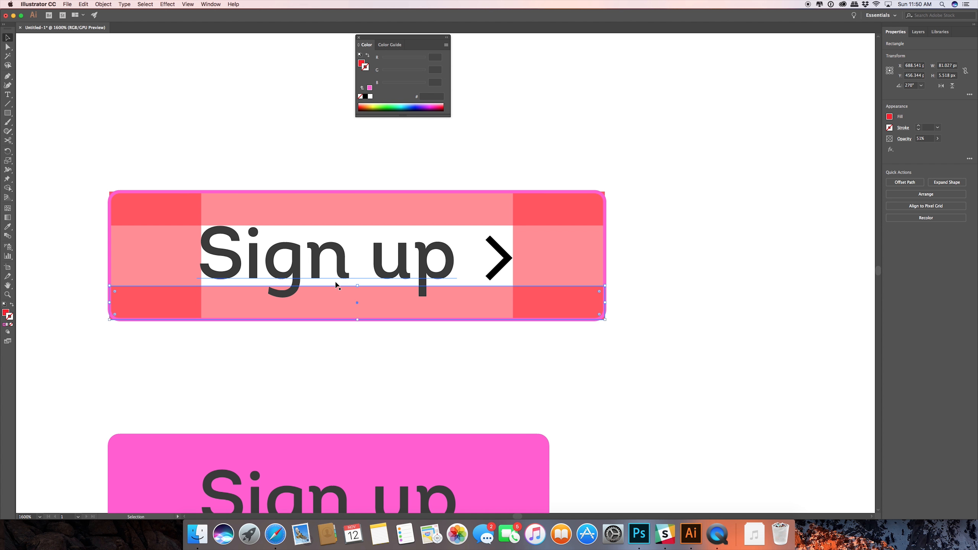
key("Delete")
left_click(328, 218)
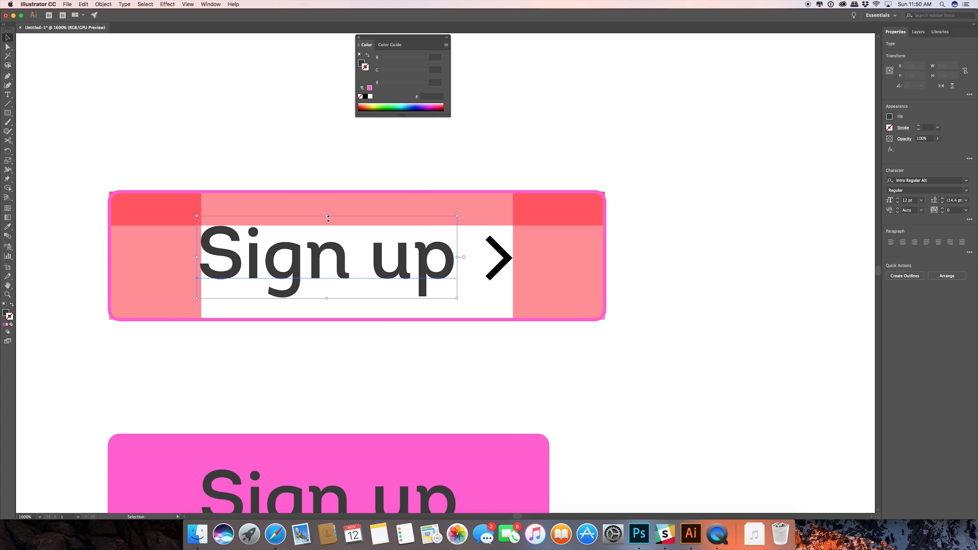
left_click(402, 205)
left_click_drag(383, 213, 373, 310)
left_click(341, 341)
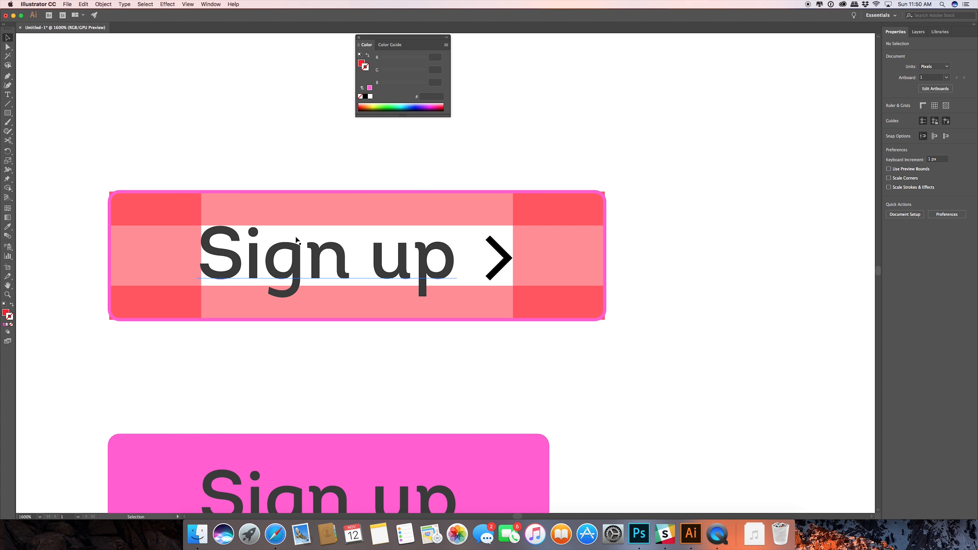
scroll(289, 248, "down", 4)
left_click_drag(95, 244, 316, 262)
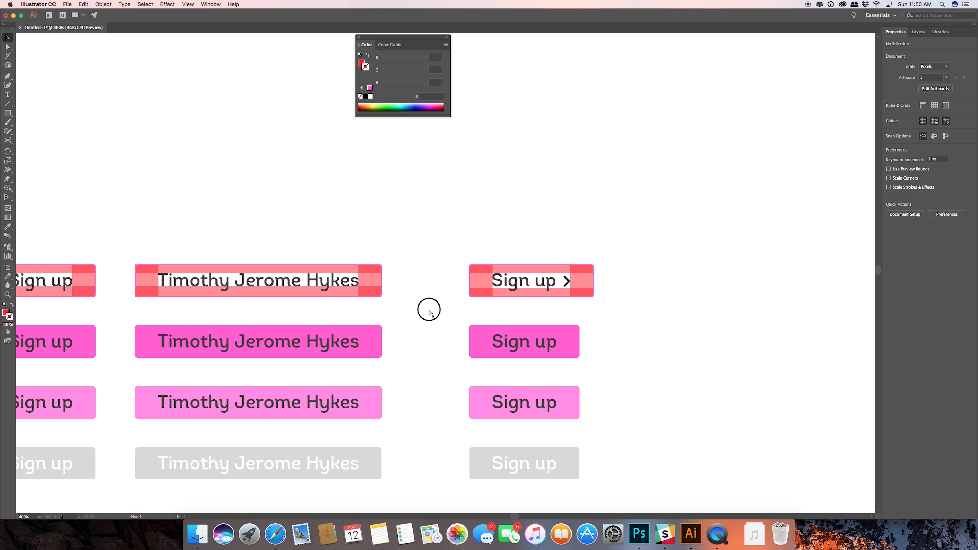
left_click_drag(428, 308, 340, 325)
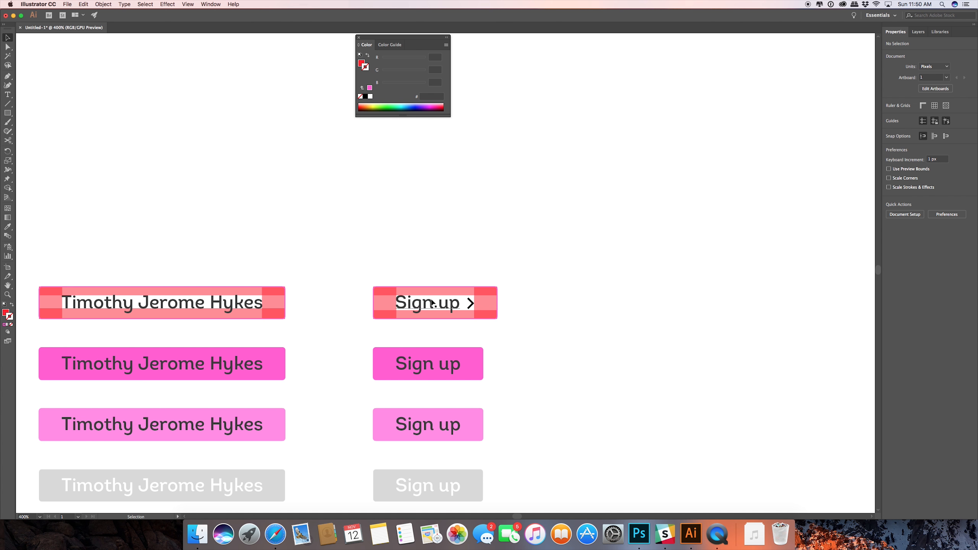
left_click(201, 304)
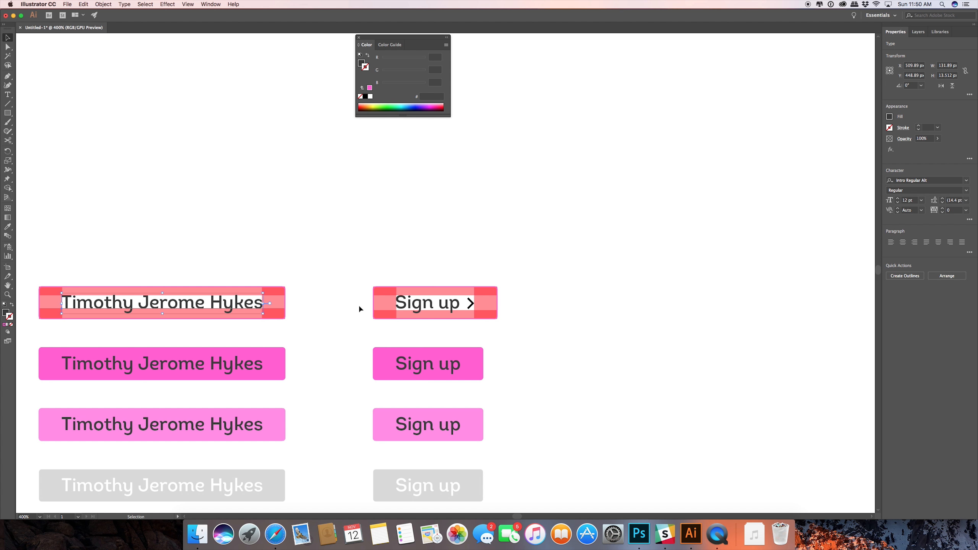
left_click(410, 307)
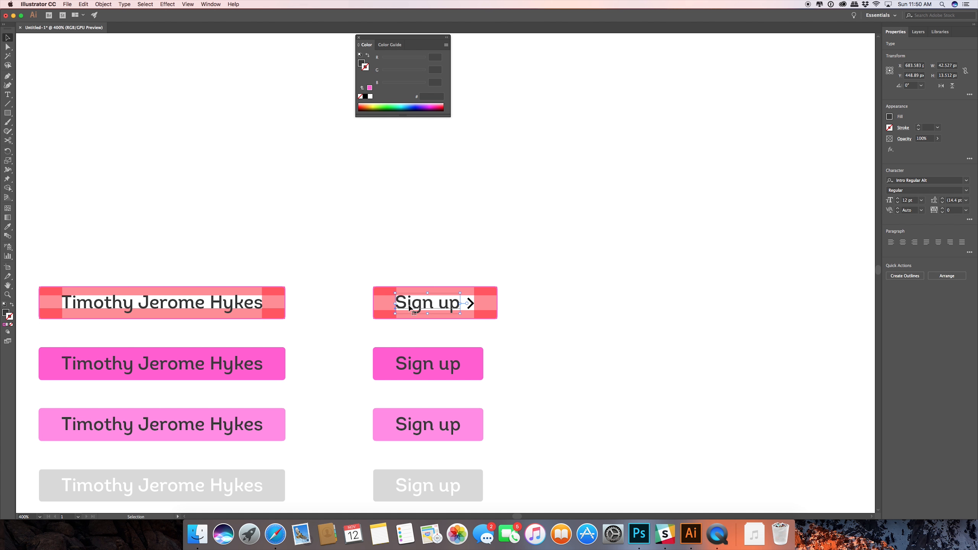
left_click(509, 299)
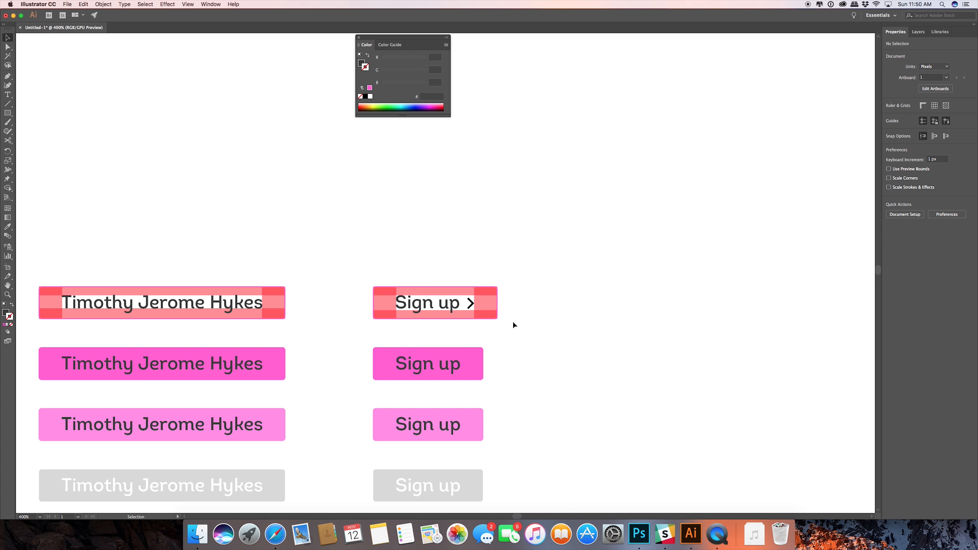
Move the bottom padding strip of the chevron "Sign up" button up so its upper edge meets the base of the letters.
scroll(445, 321, "up", 1)
scroll(446, 324, "up", 3)
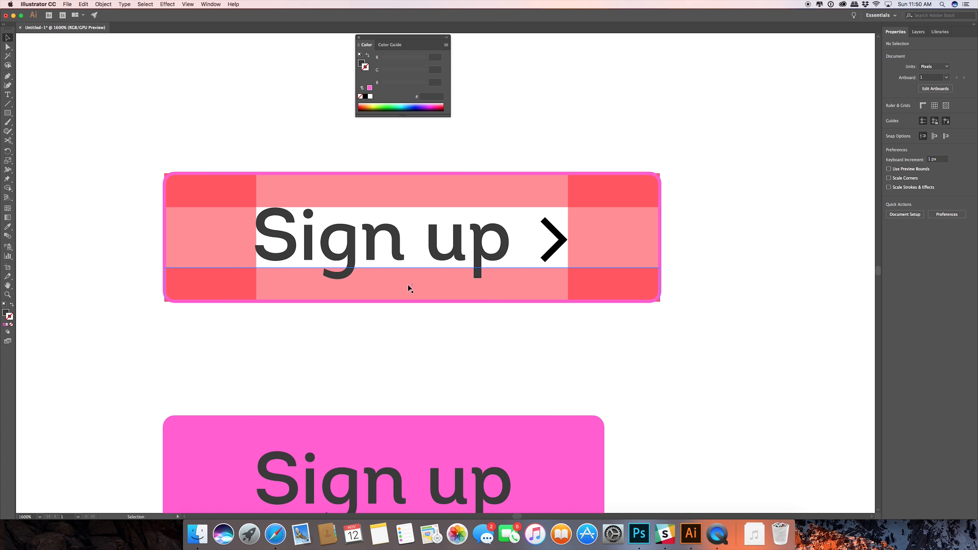
left_click_drag(407, 284, 409, 279)
scroll(409, 280, "up", 2)
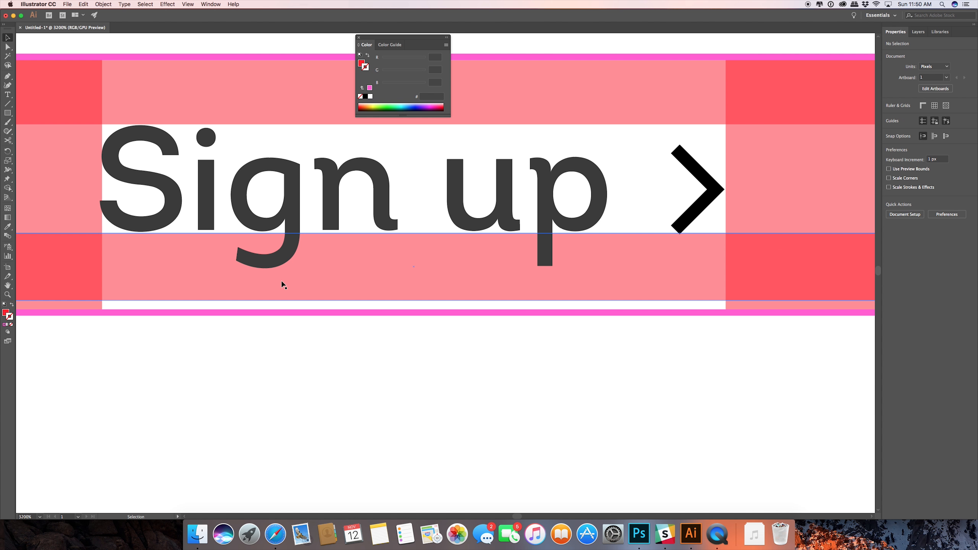
left_click_drag(307, 278, 159, 251)
scroll(162, 247, "up", 2)
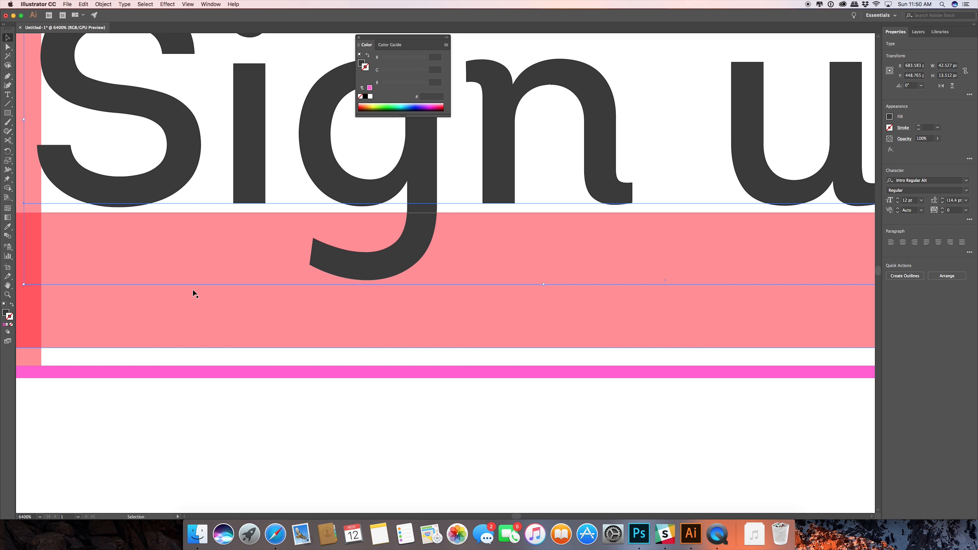
left_click(278, 386)
left_click_drag(167, 271, 163, 268)
left_click(234, 411)
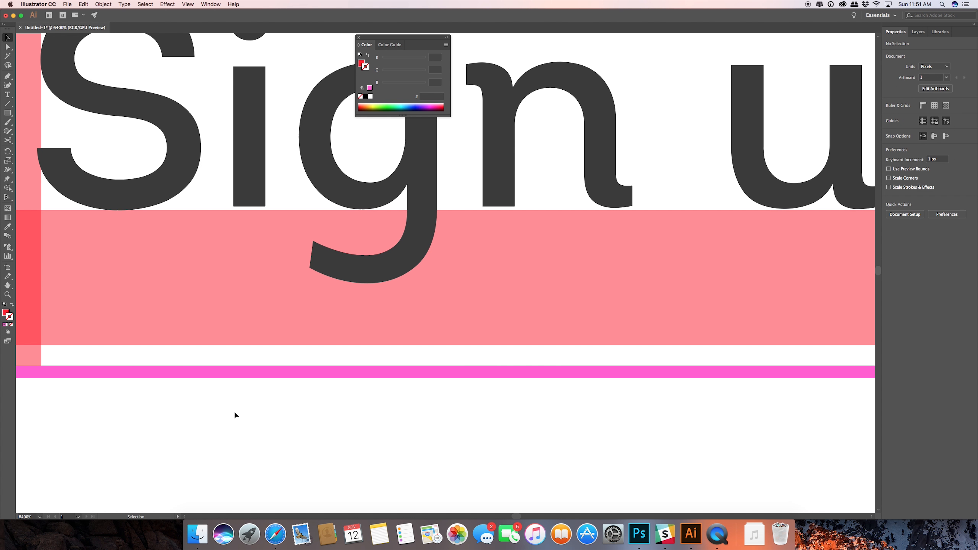
Shorten the chevron "Sign up" button's outline from below so its bottom edge meets the raised padding strip.
scroll(234, 411, "down", 3)
left_click(293, 390)
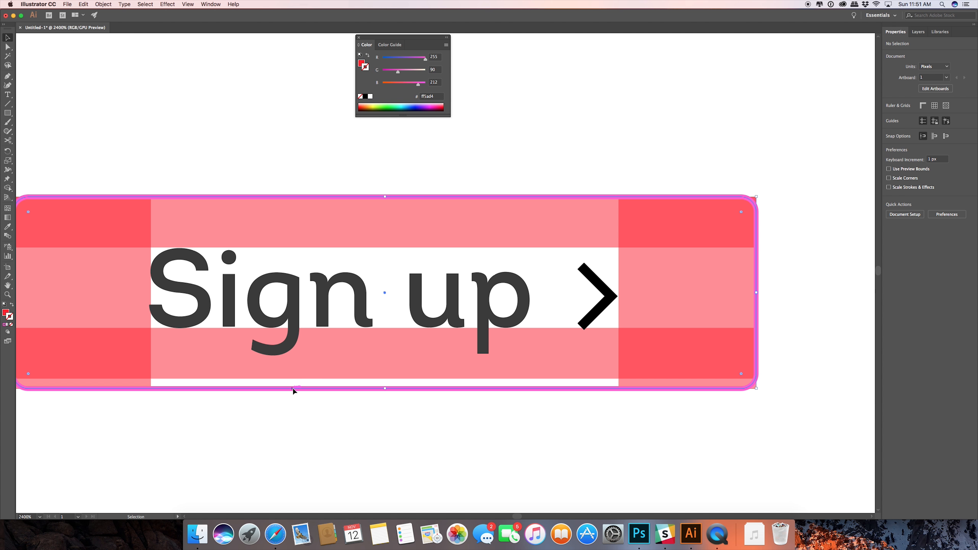
left_click_drag(385, 389, 382, 379)
left_click(247, 439)
Shorten the left and right padding guides from below to end at the chevron "Sign up" button's new bottom edge.
left_click(90, 387)
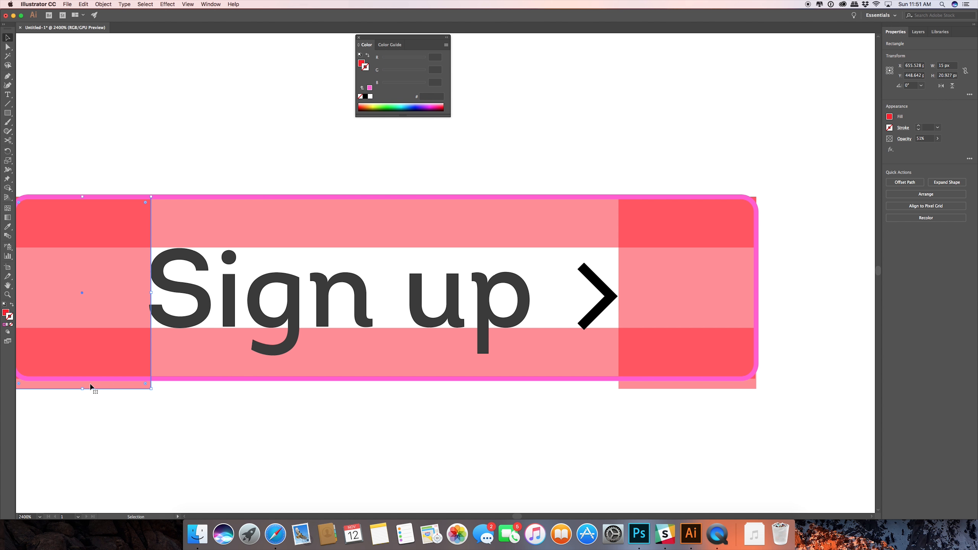
left_click_drag(84, 389, 83, 378)
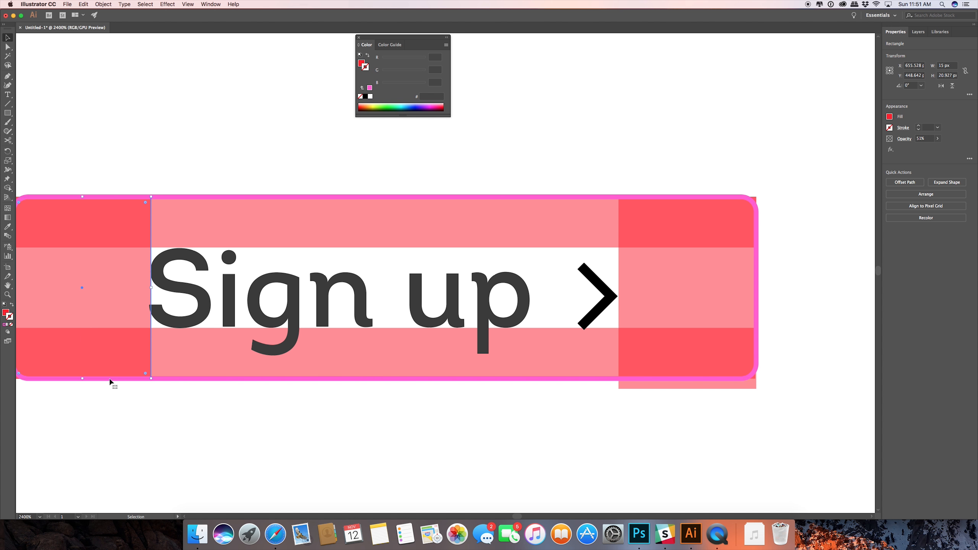
left_click(672, 386)
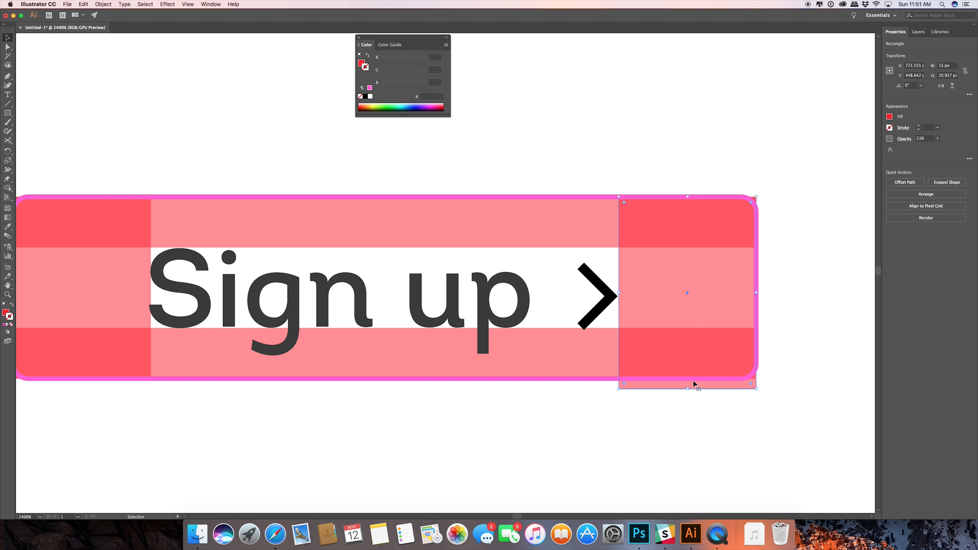
left_click_drag(689, 389, 687, 379)
left_click(668, 409)
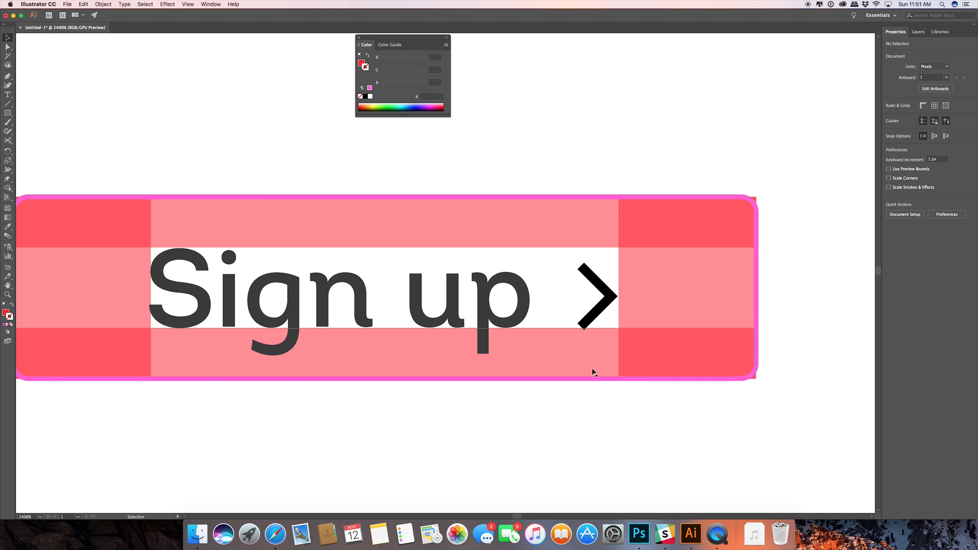
Delete the solid, light and disabled "Sign up" buttons below the outlined chevron button.
scroll(592, 371, "up", 2)
scroll(592, 370, "down", 5)
scroll(639, 351, "right", 2)
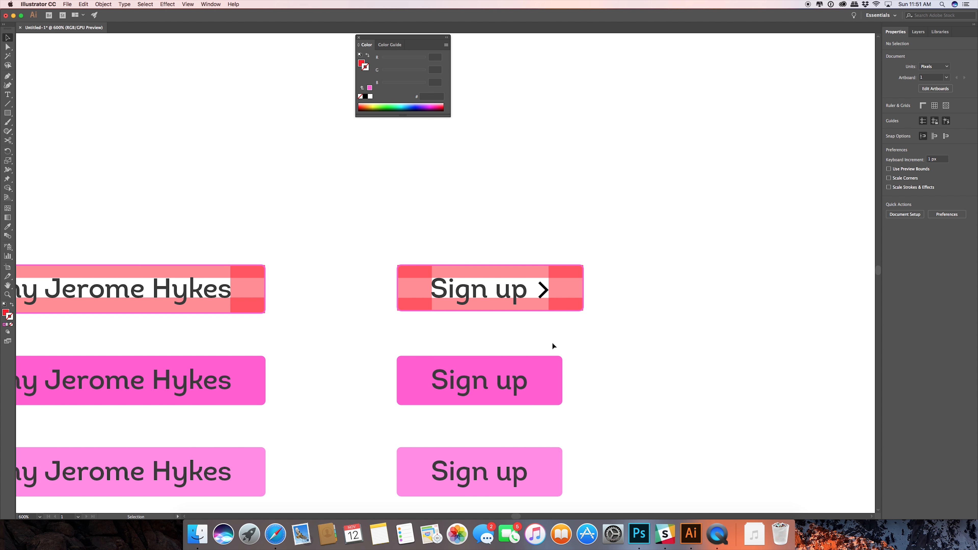
left_click_drag(582, 356, 519, 269)
scroll(520, 269, "up", 1)
scroll(522, 280, "down", 3)
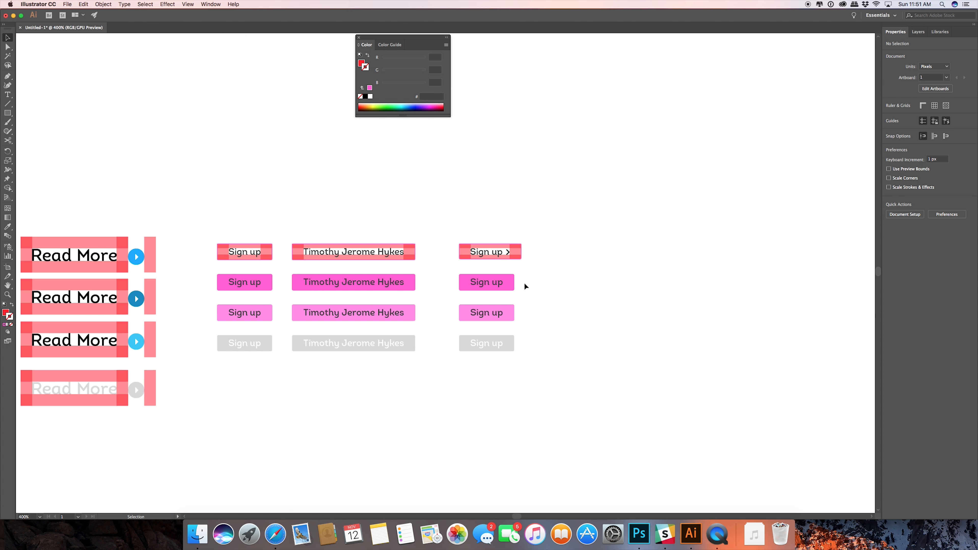
scroll(527, 287, "up", 1)
left_click_drag(412, 265, 580, 397)
key("Delete")
left_click_drag(416, 198, 483, 287)
key("super+z")
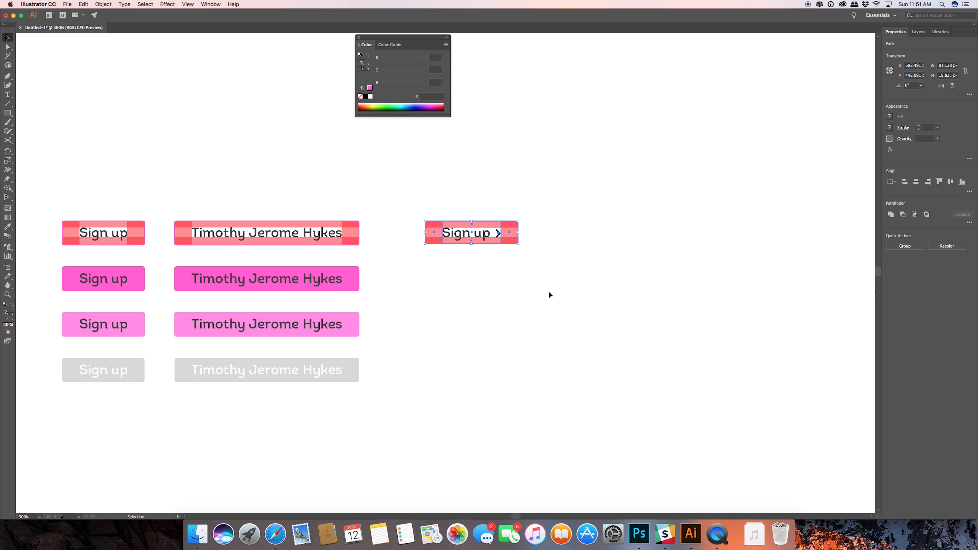
left_click(548, 291)
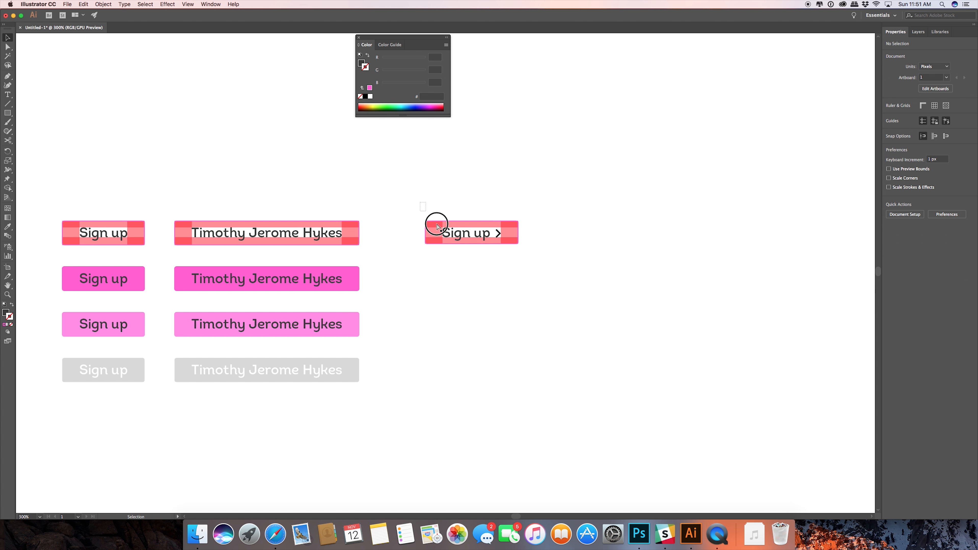
Duplicate the chevron "Sign up" button with its padding guides three times downward, evenly spaced in a column.
left_click_drag(437, 226, 537, 266)
left_click_drag(469, 233, 470, 373)
left_click(550, 363)
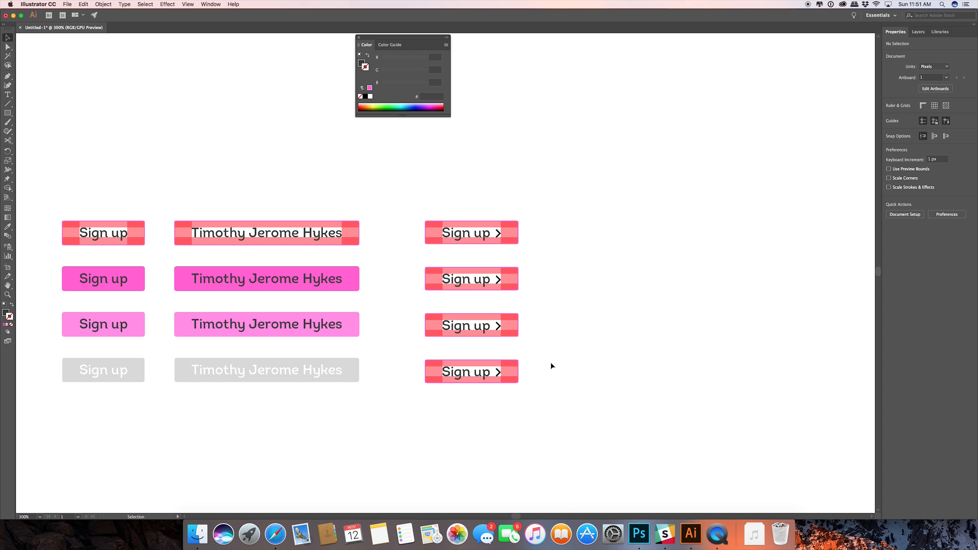
Swap the fill and stroke of the second chevron "Sign up" button, and sample the solid pink from the long-label button beside it.
left_click(484, 362)
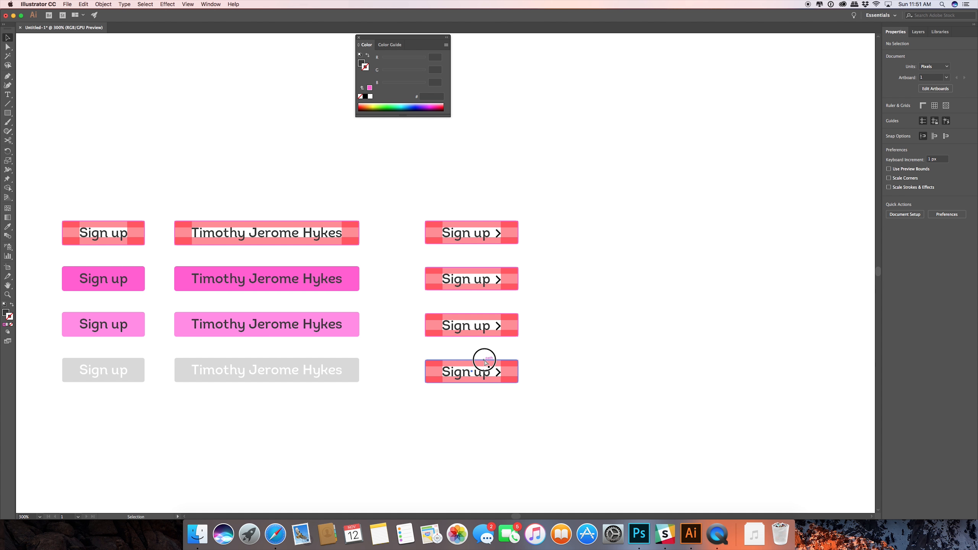
left_click(466, 270)
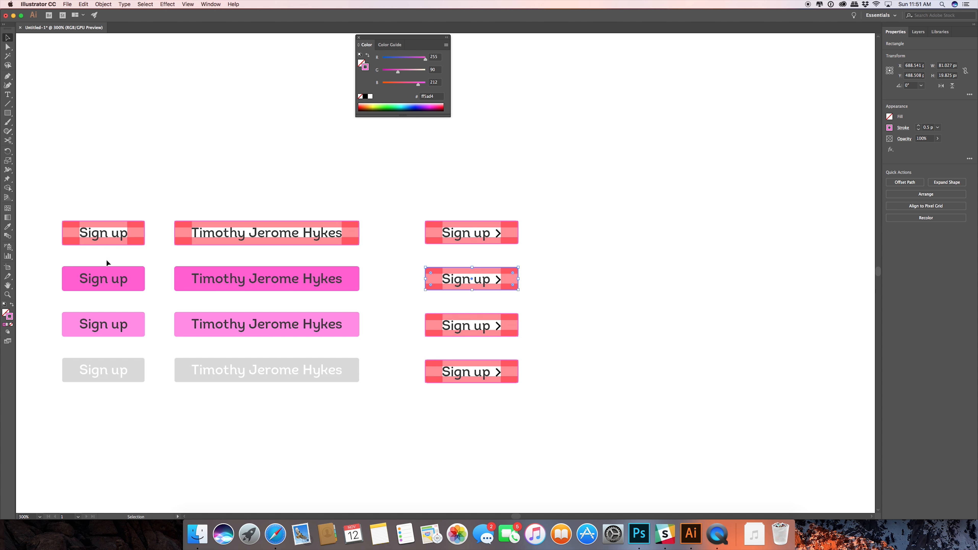
left_click(12, 304)
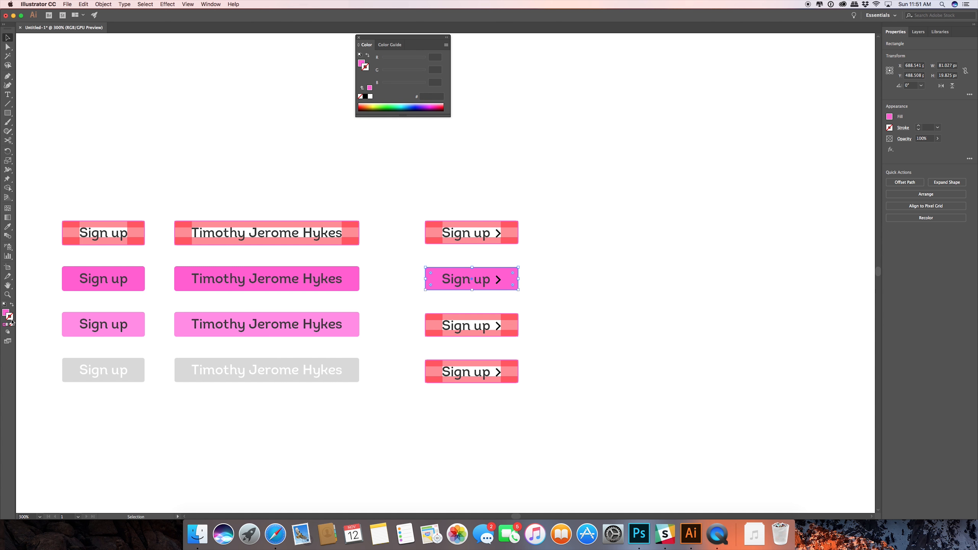
key("i")
left_click(356, 276)
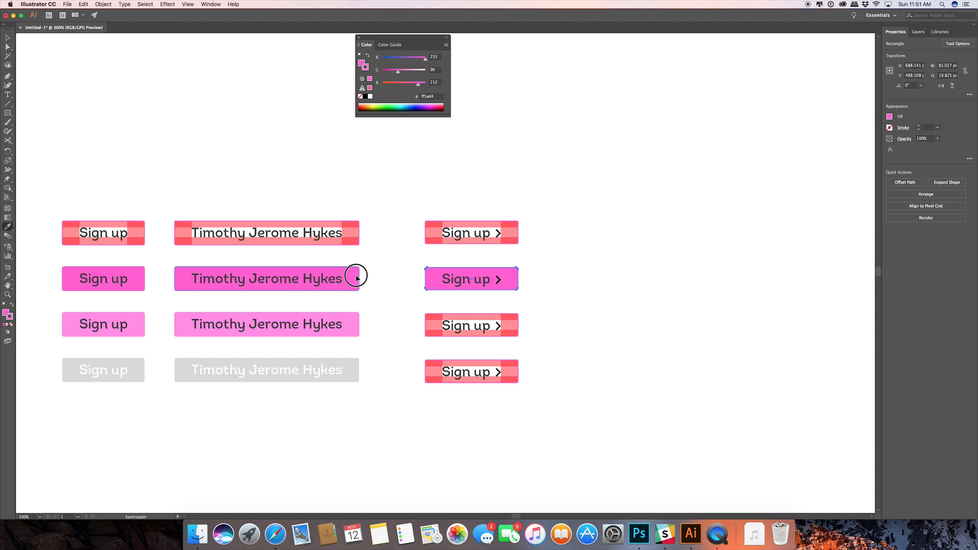
left_click(9, 39)
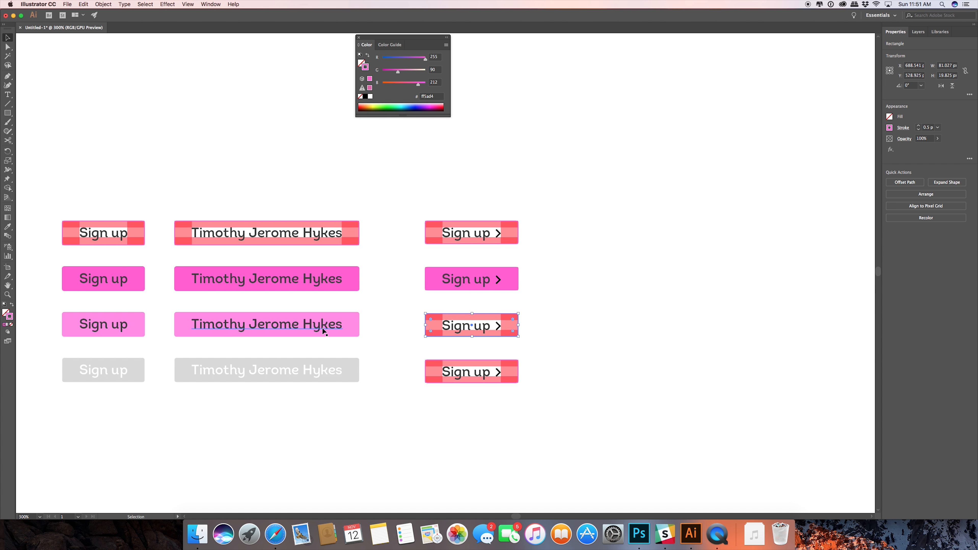
Sample the light pink onto the third chevron "Sign up" button and the disabled grey onto the fourth from the matching long-label buttons.
key("i")
left_click(354, 325)
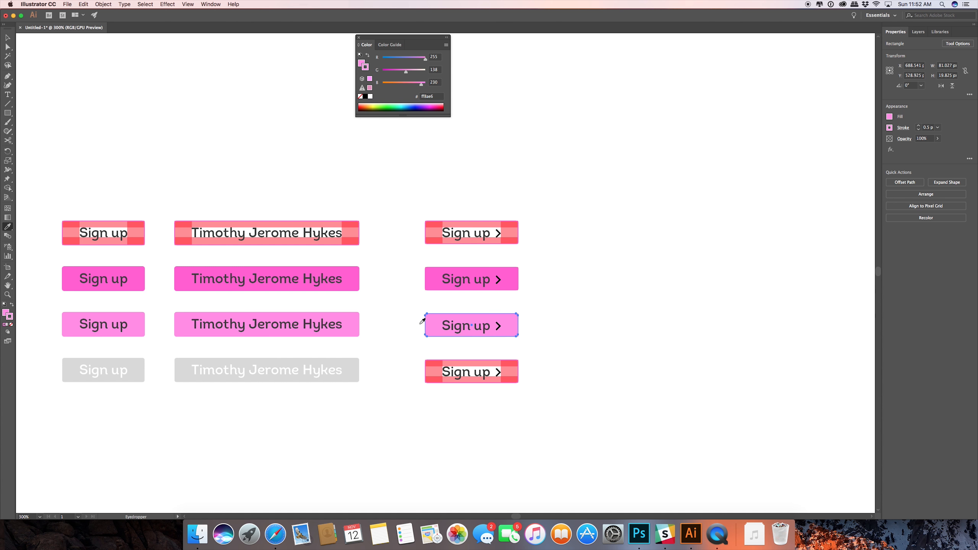
left_click(7, 37)
left_click(430, 359)
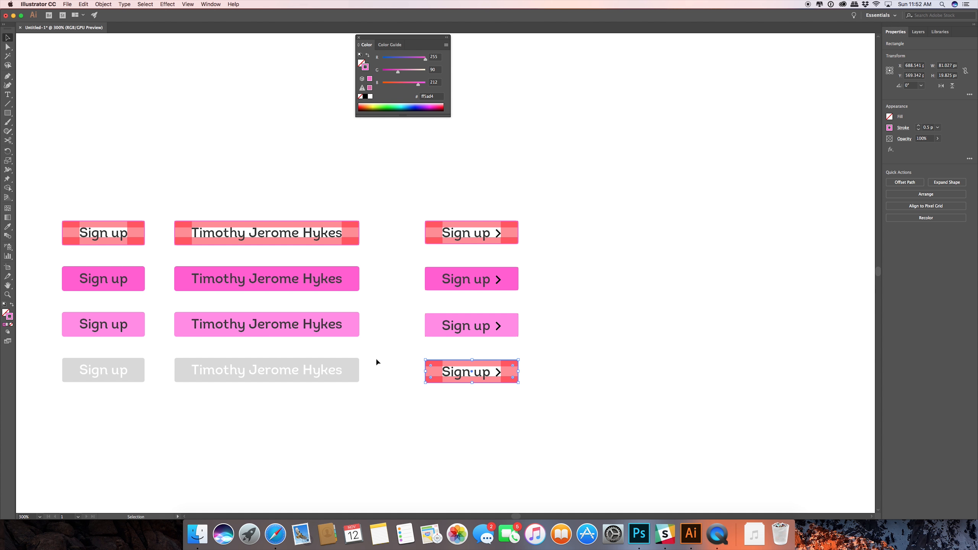
key("i")
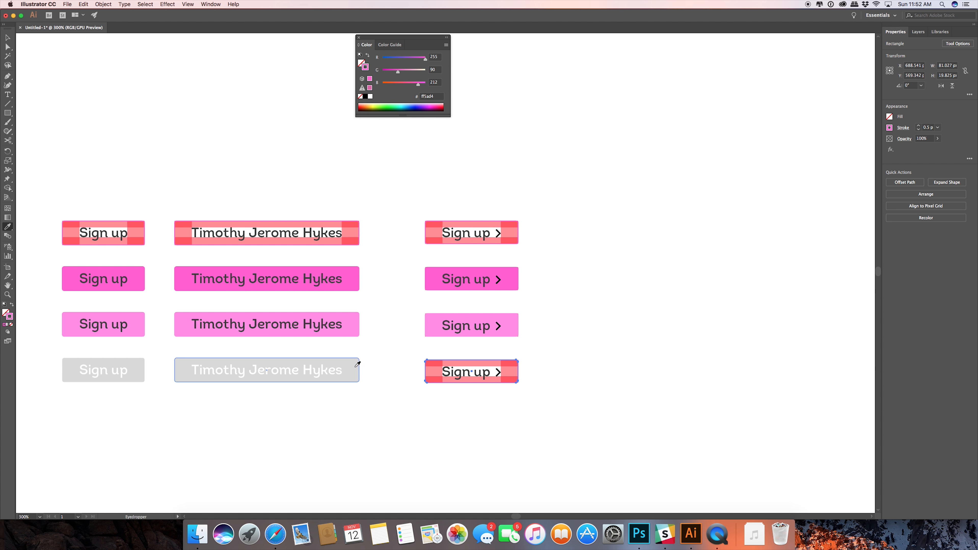
left_click(354, 371)
Recolor the "Sign up" text on the grey chevron button by sampling the white label of the disabled long-label button.
key("t")
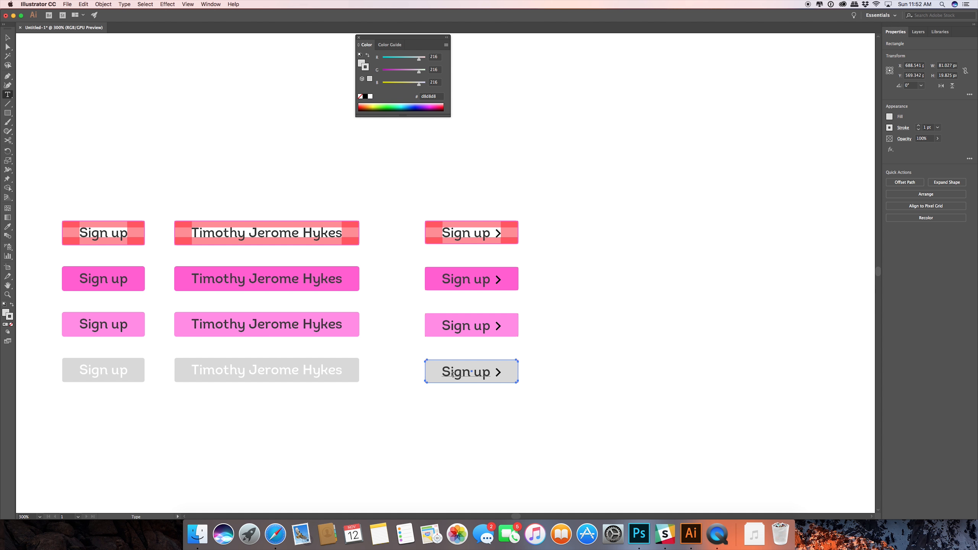
key("v")
left_click(449, 379)
key("i")
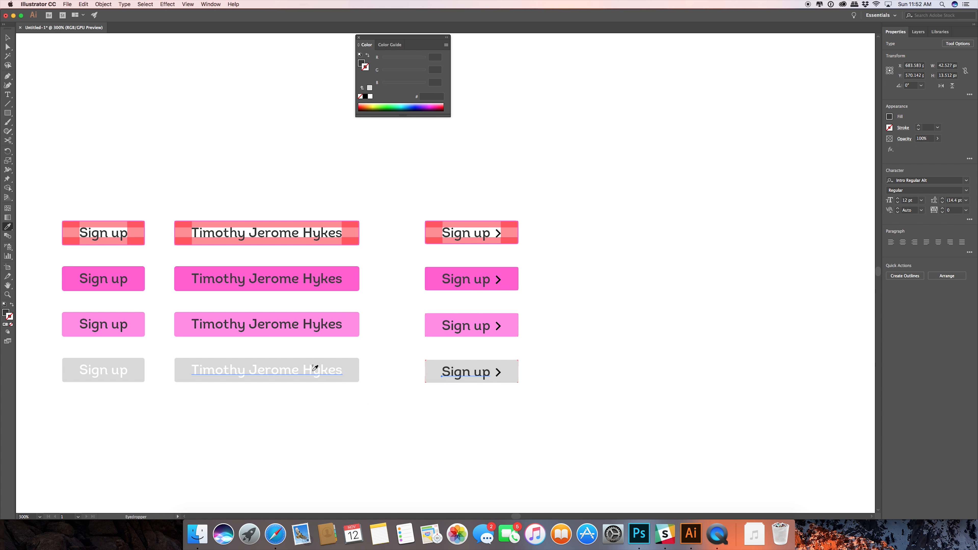
left_click(315, 368)
left_click(7, 34)
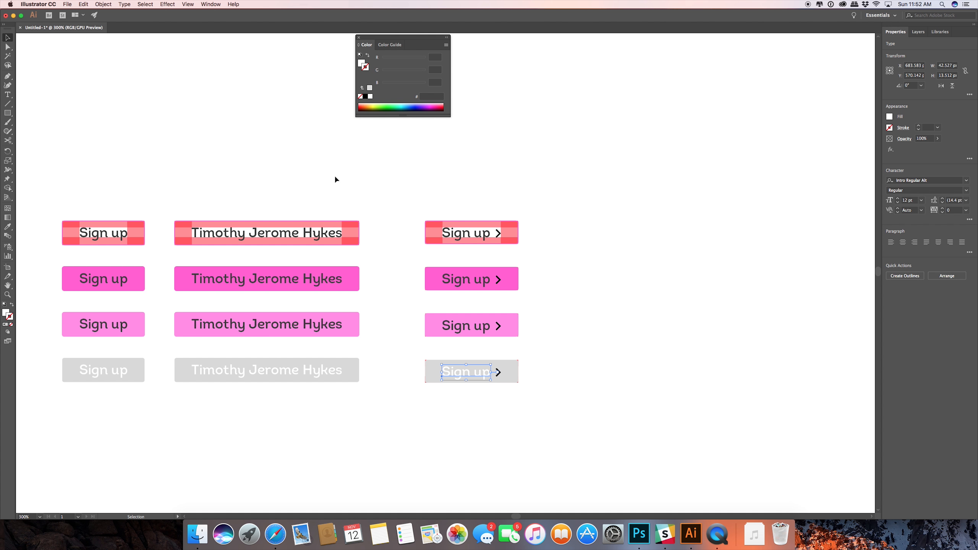
Send the background rectangles of the solid, light and disabled chevron buttons to the back, behind their padding guides.
left_click(567, 276)
left_click(515, 372)
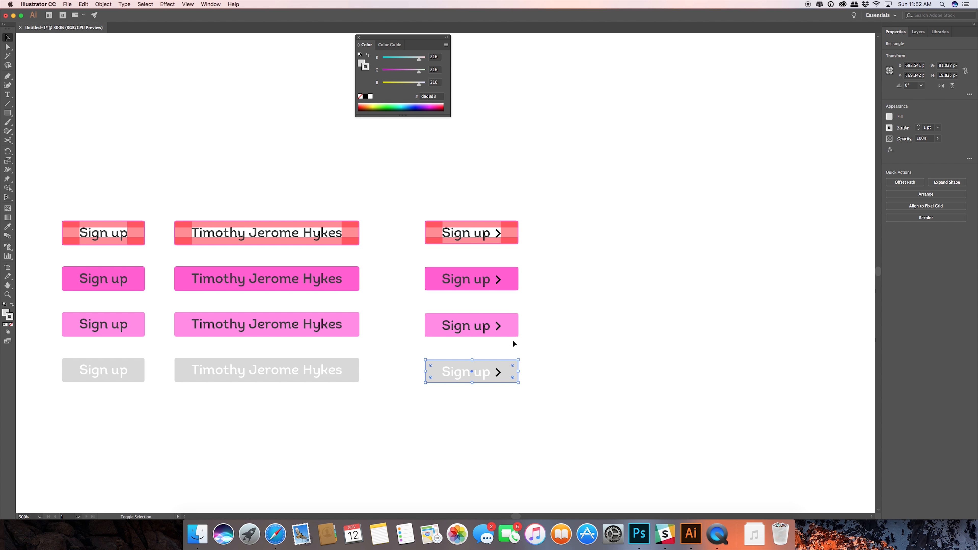
left_click(513, 327, "shift")
left_click(512, 282, "shift")
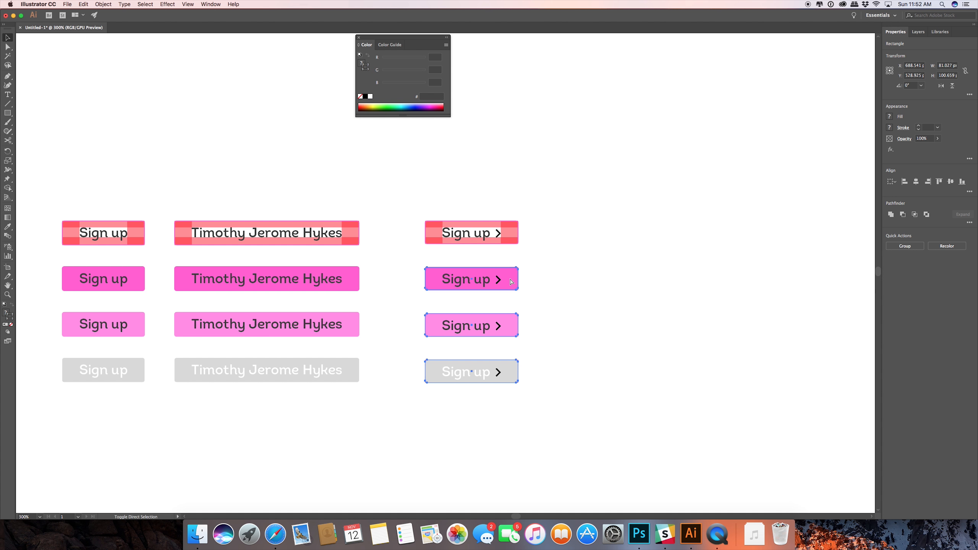
key("super+shift+]")
key("super+shift+[")
left_click(620, 289)
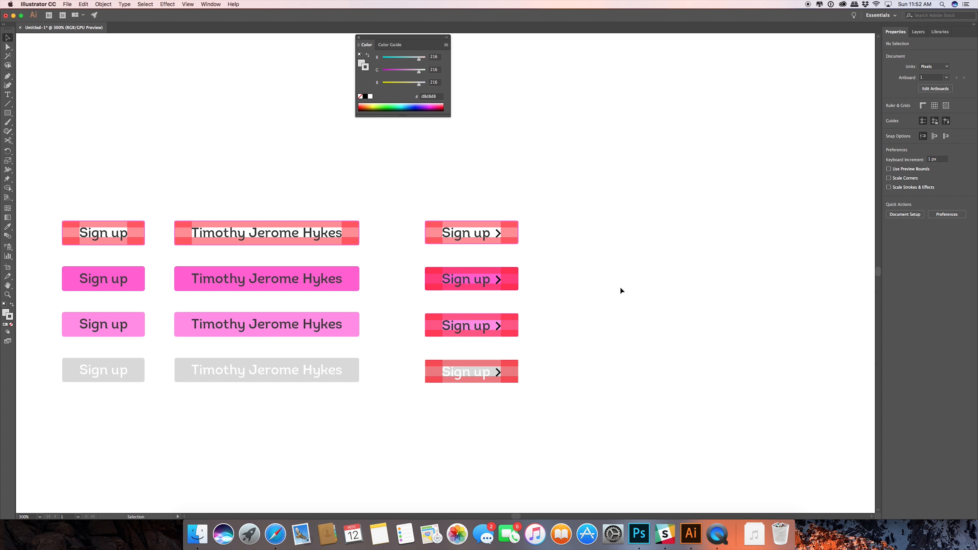
Change the stroke of the chevron on the disabled "Sign up" button to white.
scroll(620, 296, "up", 3)
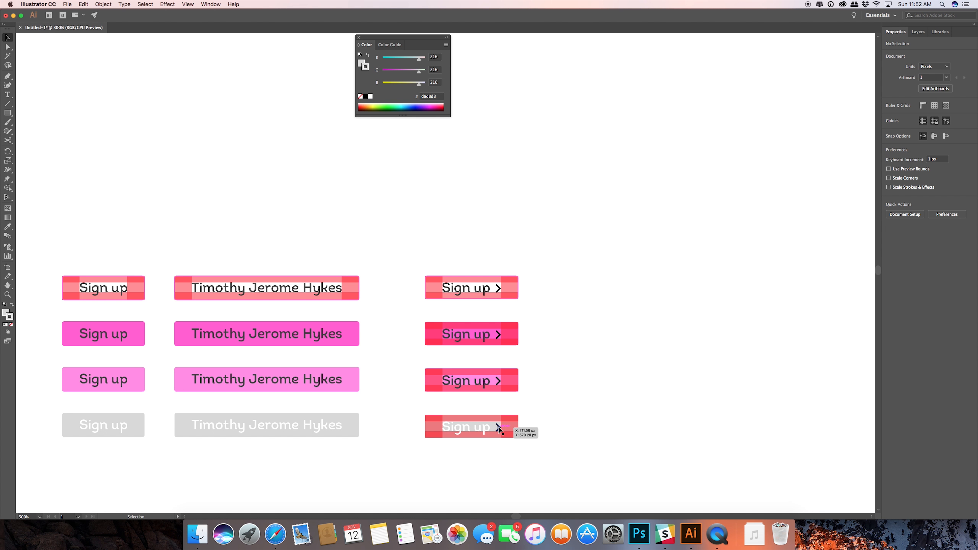
left_click(499, 431)
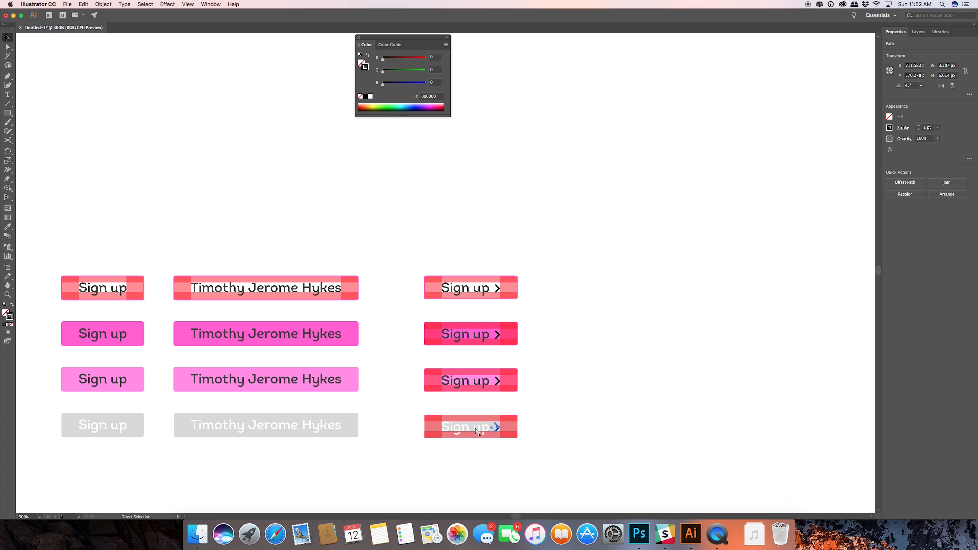
scroll(458, 424, "right", 1)
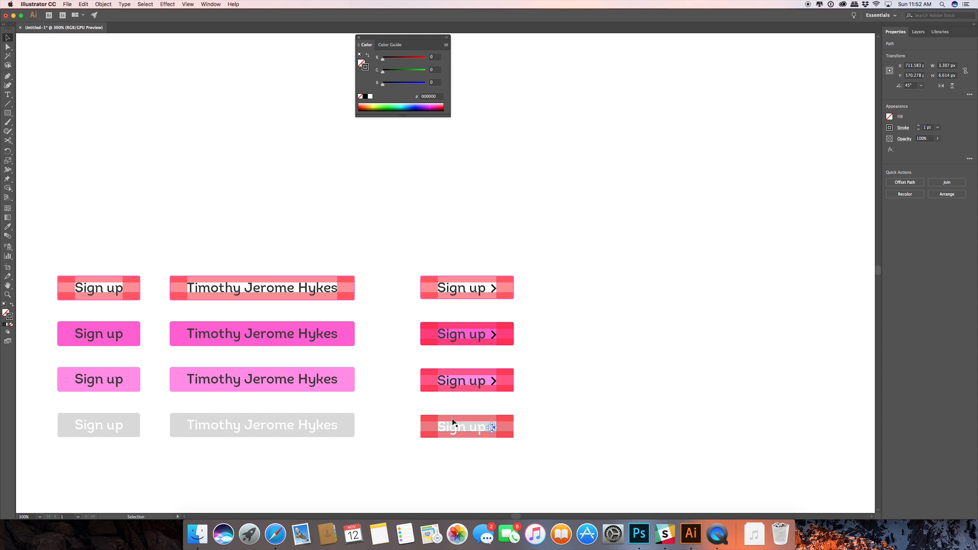
double_click(9, 317)
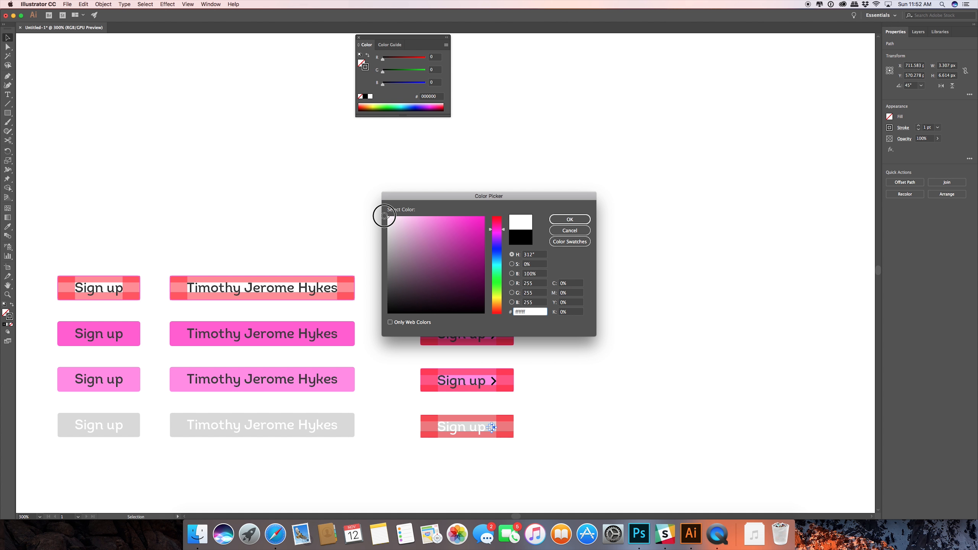
left_click(569, 219)
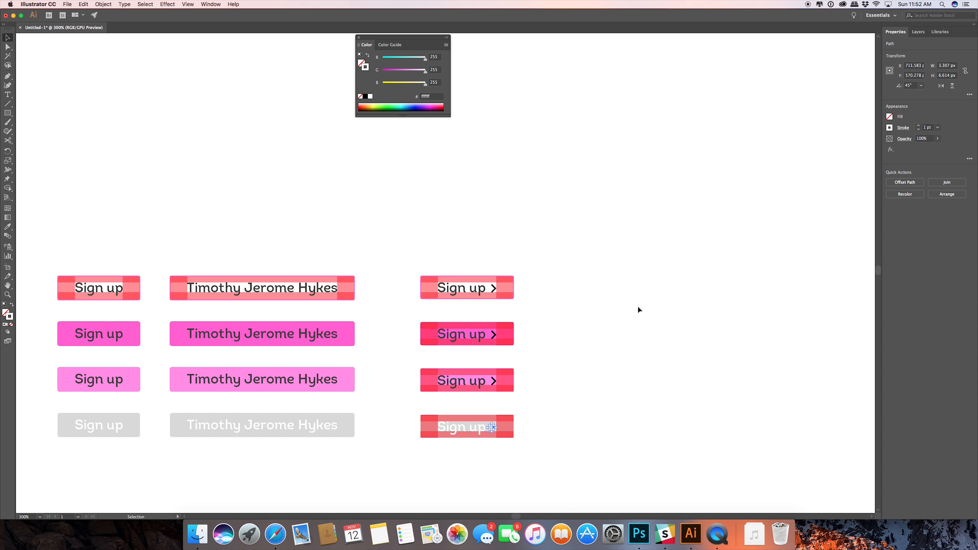
left_click(571, 407)
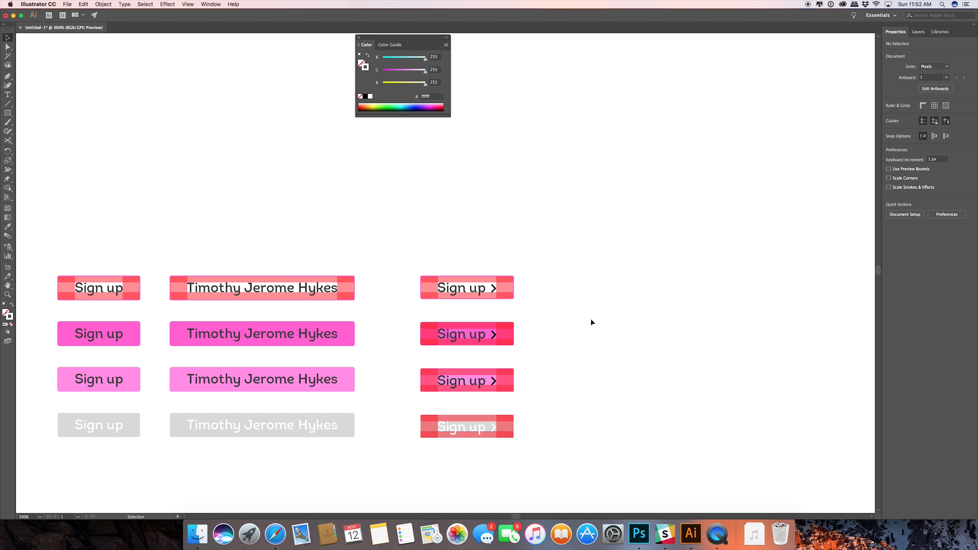
Draw a circle about 20.7 px wide beside the outlined chevron button and sample the solid pink from the long-label button onto it.
left_click_drag(576, 274, 501, 261)
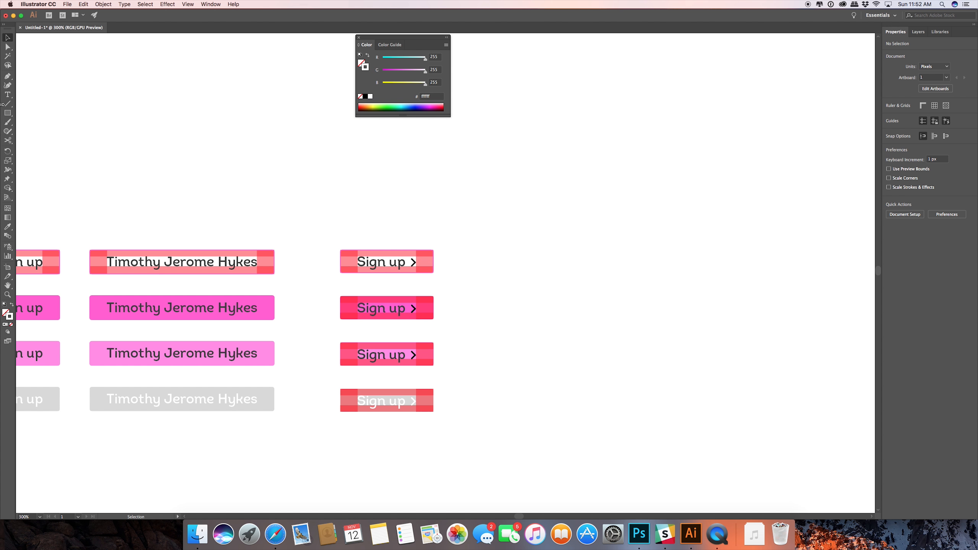
left_click_drag(8, 113, 46, 130)
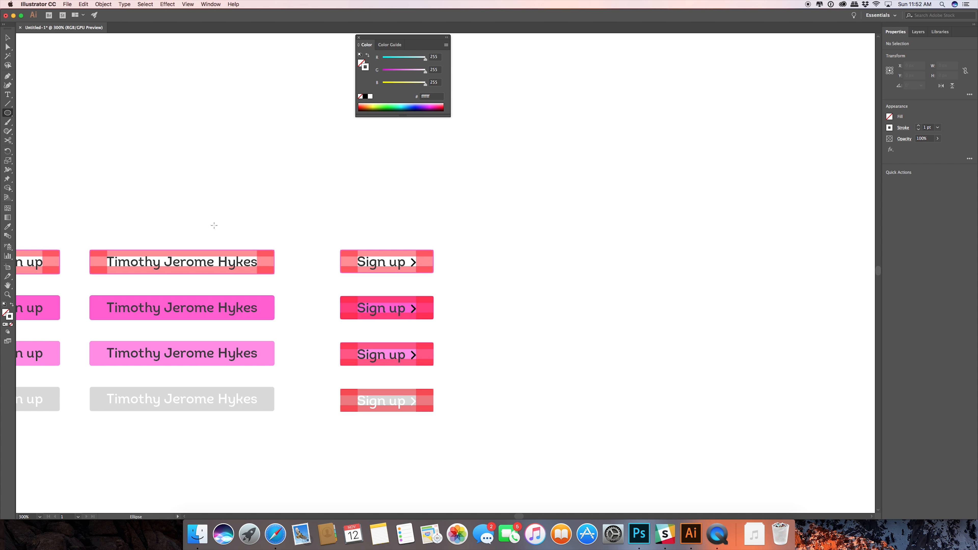
left_click_drag(495, 263, 508, 274)
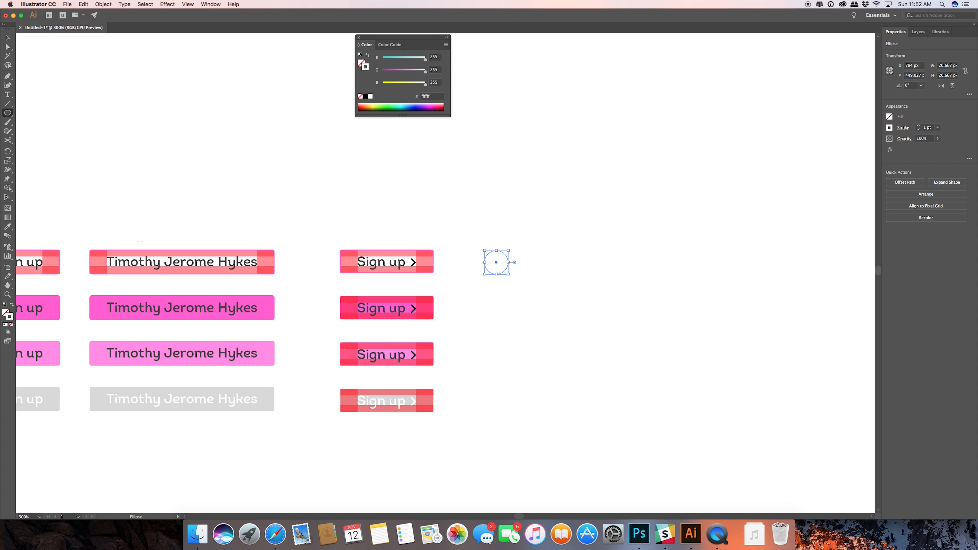
key("i")
left_click(267, 306)
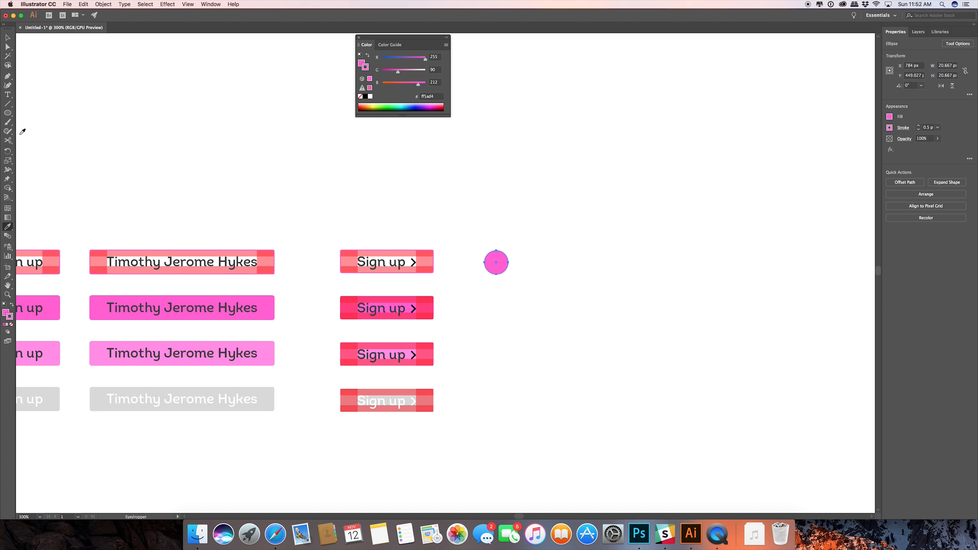
Draw a square about 26.7 px wide above and to the right of the pink circle, and remove its fill.
left_click_drag(7, 112, 42, 110)
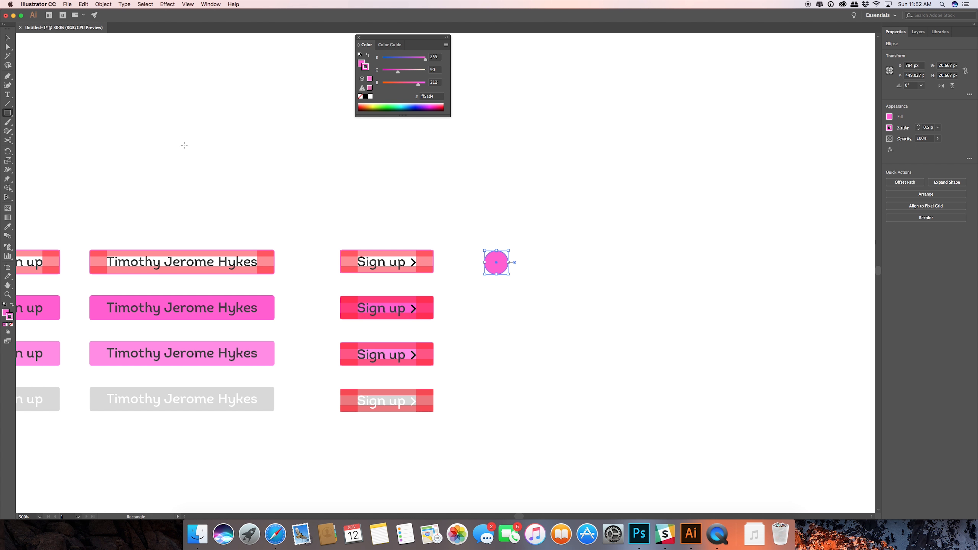
left_click_drag(588, 224, 602, 208)
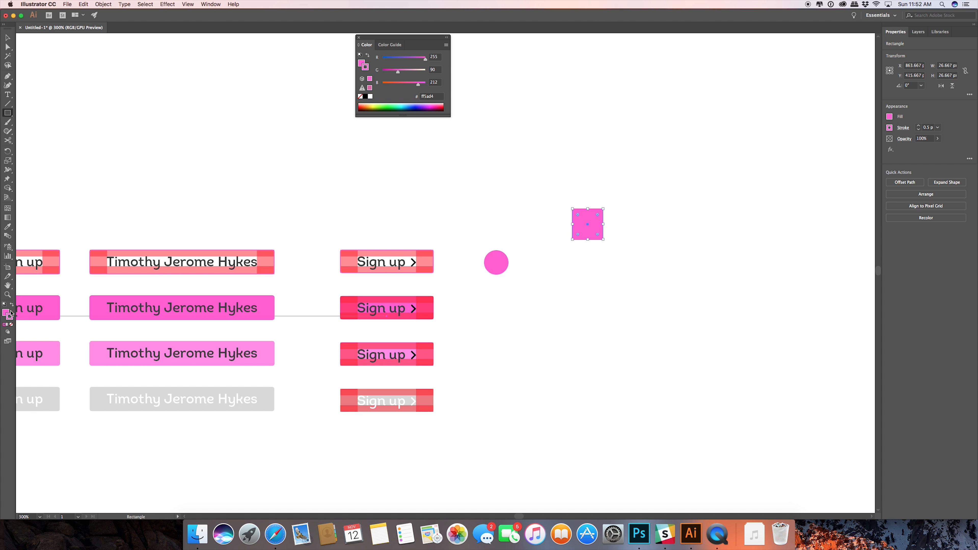
left_click(11, 324)
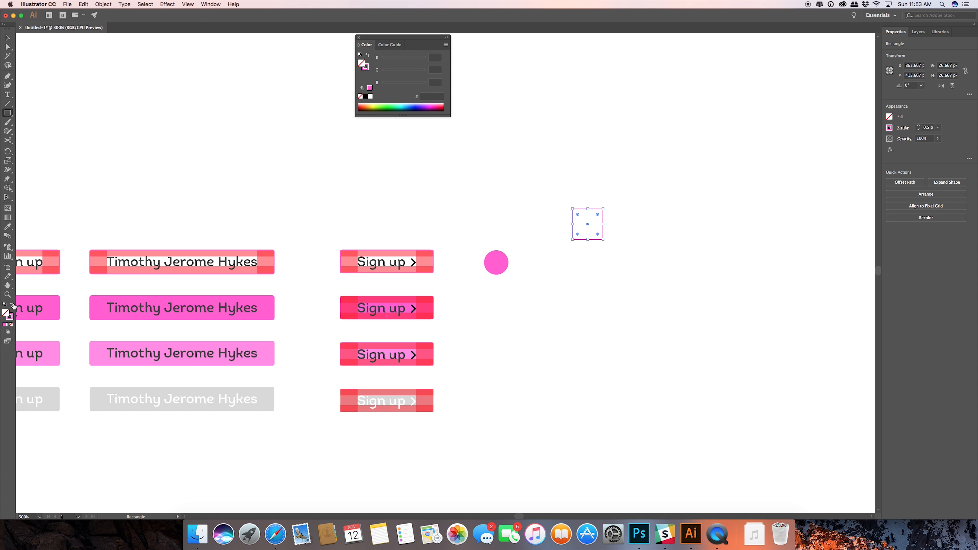
Cut the square's outline at its upper-right and lower-left corners with the Scissors tool and delete the upper-left half.
left_click(7, 140)
left_click(603, 208)
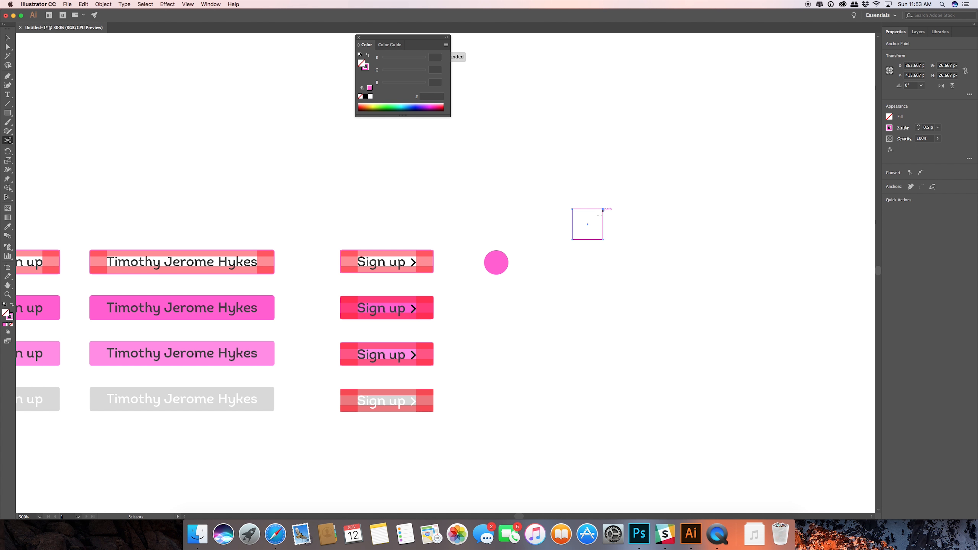
left_click(572, 239)
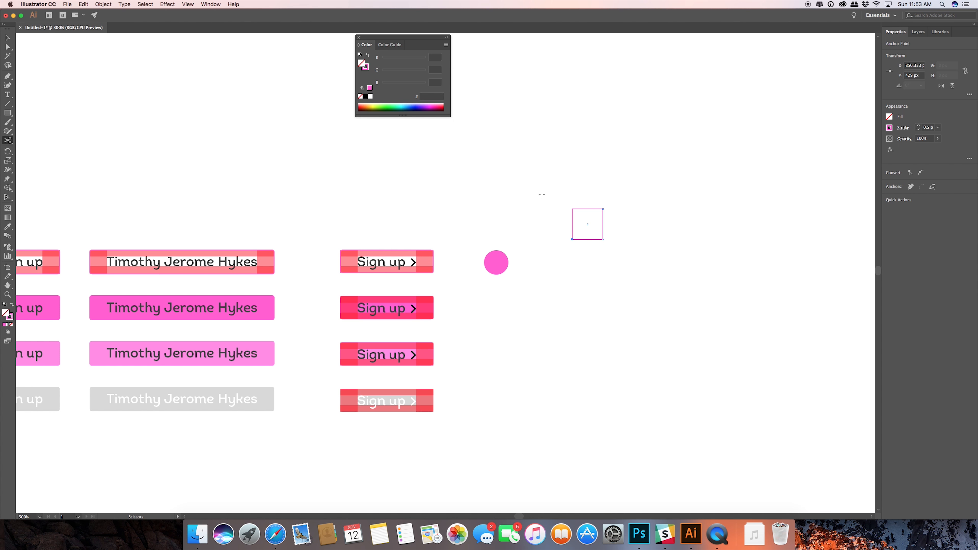
key("a")
key("Delete")
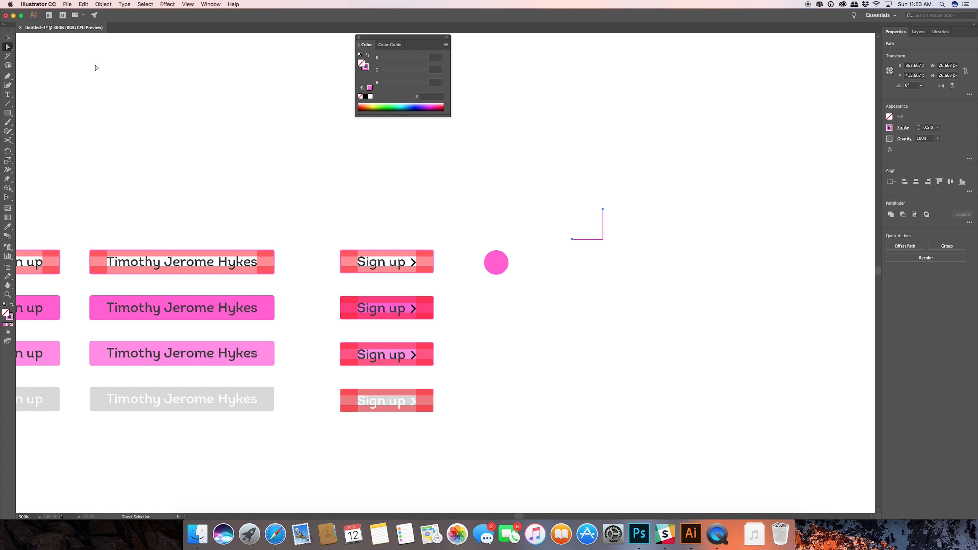
Scale down the remaining corner path and rotate it 45° into a right-pointing chevron about 3.2 by 6.5 px.
key("v")
left_click_drag(603, 208, 592, 221)
scroll(592, 222, "up", 3)
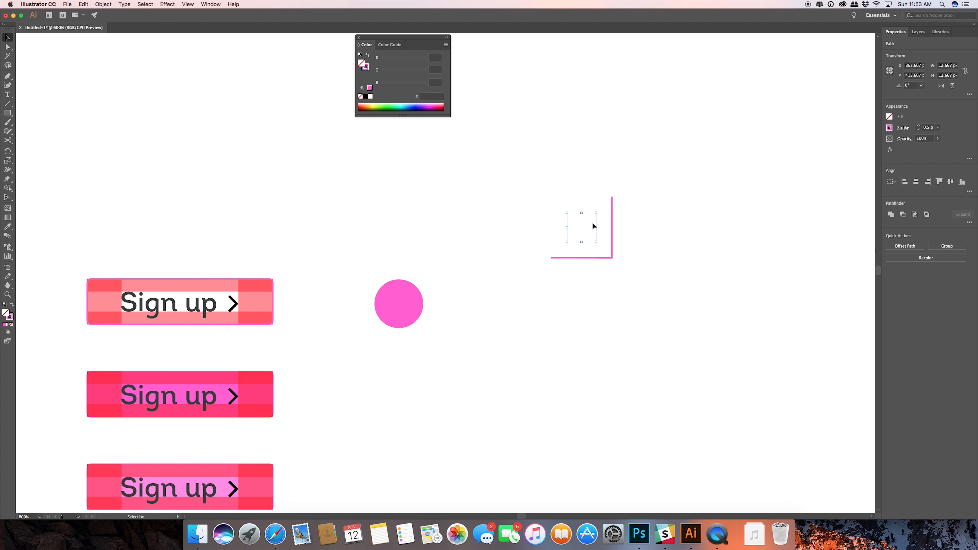
left_click_drag(634, 184, 553, 302)
left_click_drag(617, 186, 499, 309)
left_click(595, 227)
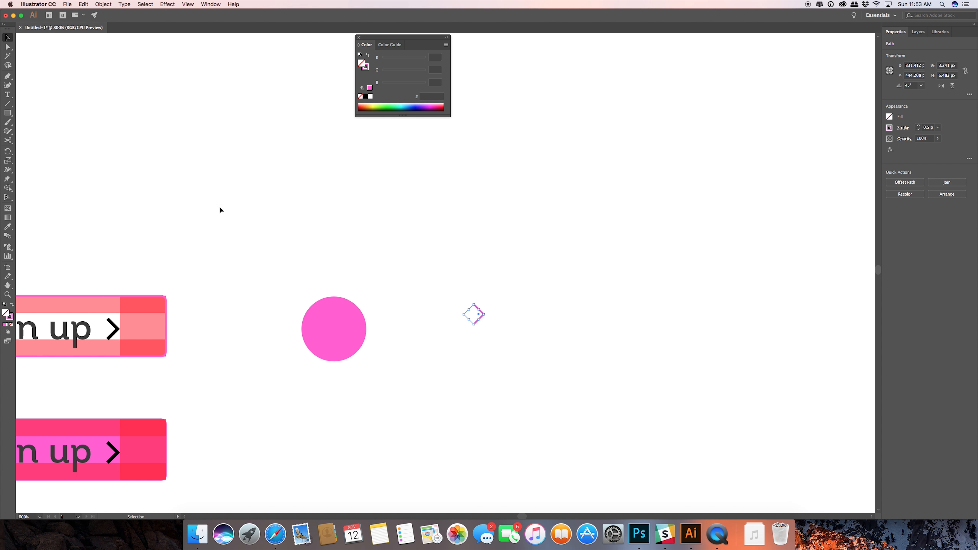
Set the new chevron's stroke color to black.
double_click(9, 316)
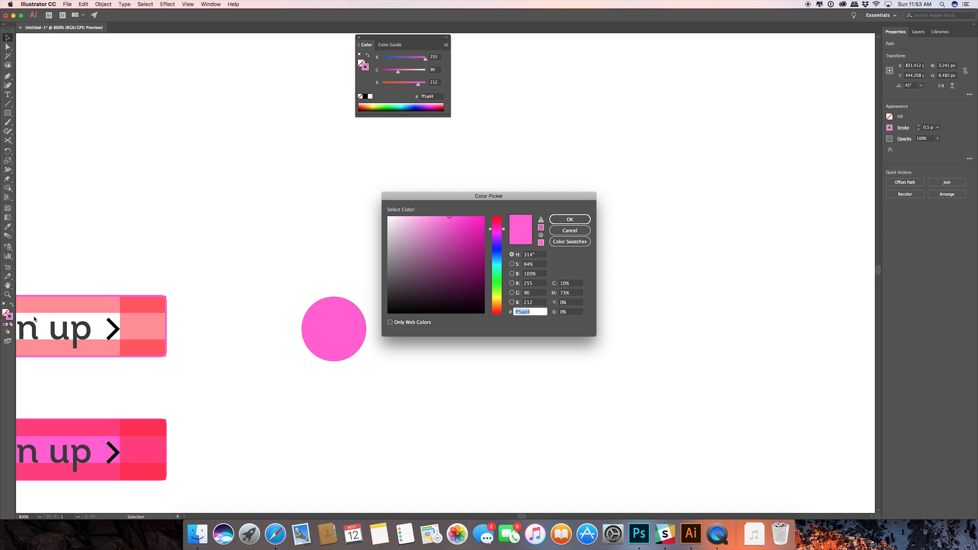
mouse_move(364, 328)
left_mouse_down()
mouse_move(398, 314)
mouse_move(384, 317)
left_mouse_up()
left_click(569, 220)
left_click(382, 301)
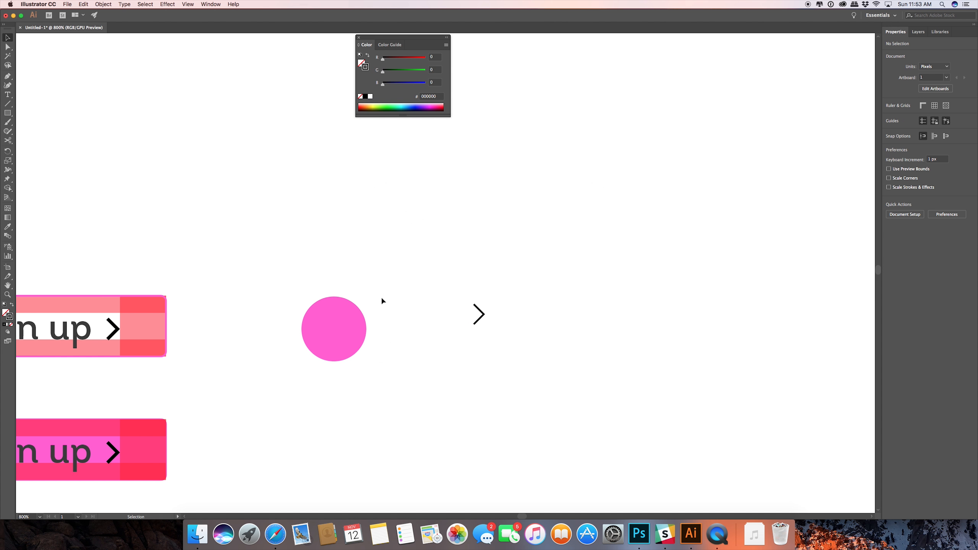
Move the black chevron onto the middle of the pink circle.
left_click(485, 313)
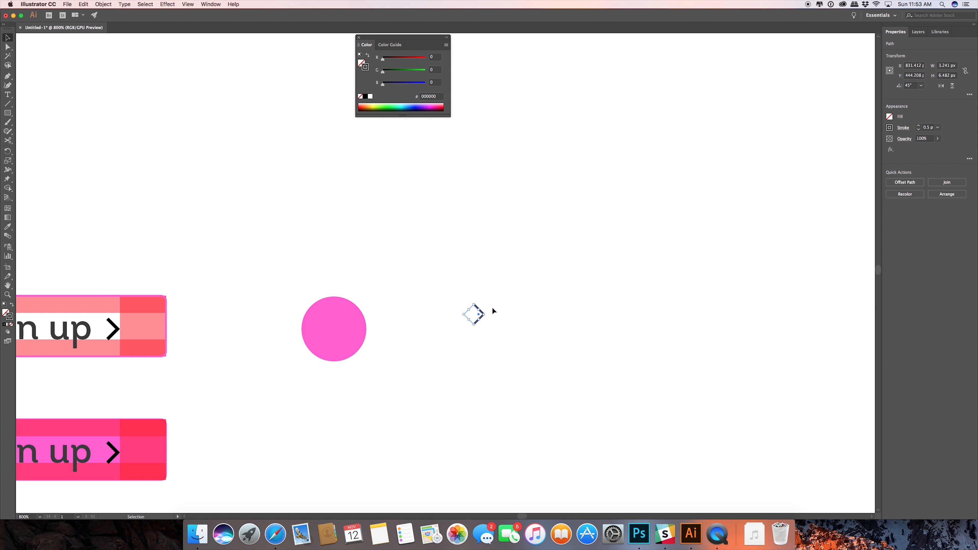
scroll(477, 307, "up", 3)
left_click_drag(481, 307, 259, 338)
left_click(443, 299)
scroll(440, 300, "up", 2)
scroll(441, 300, "down", 4)
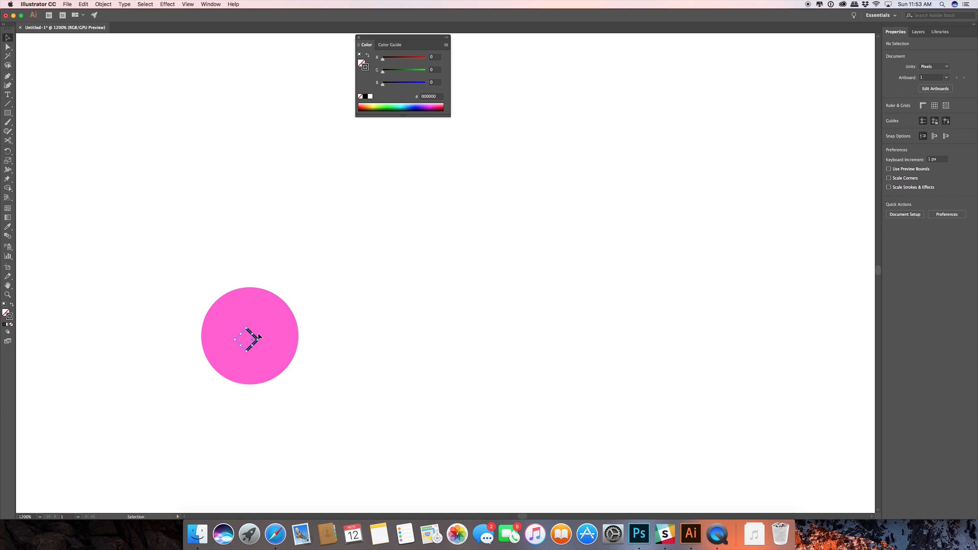
Align the chevron and the pink circle to each other on their horizontal and vertical centers.
left_click_drag(309, 310, 214, 388)
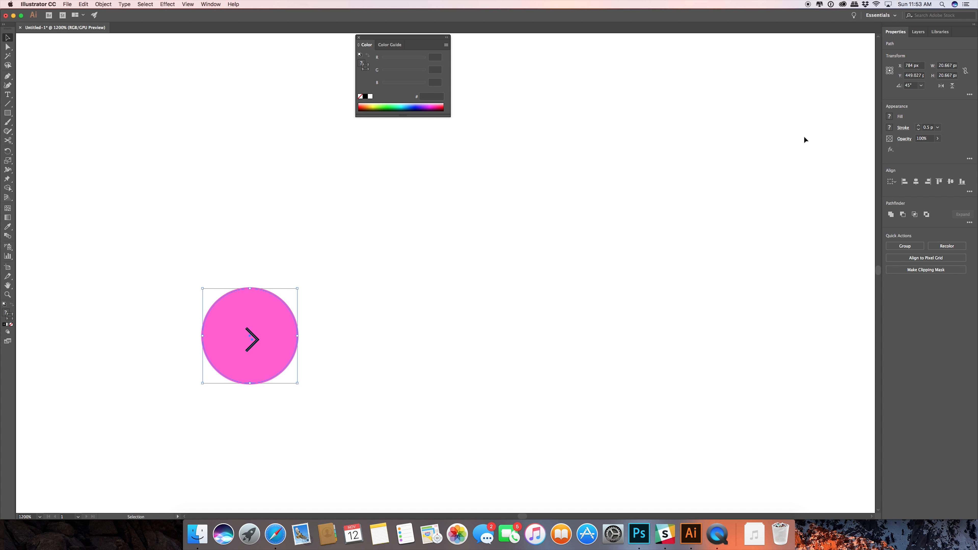
left_click(916, 181)
left_click(951, 181)
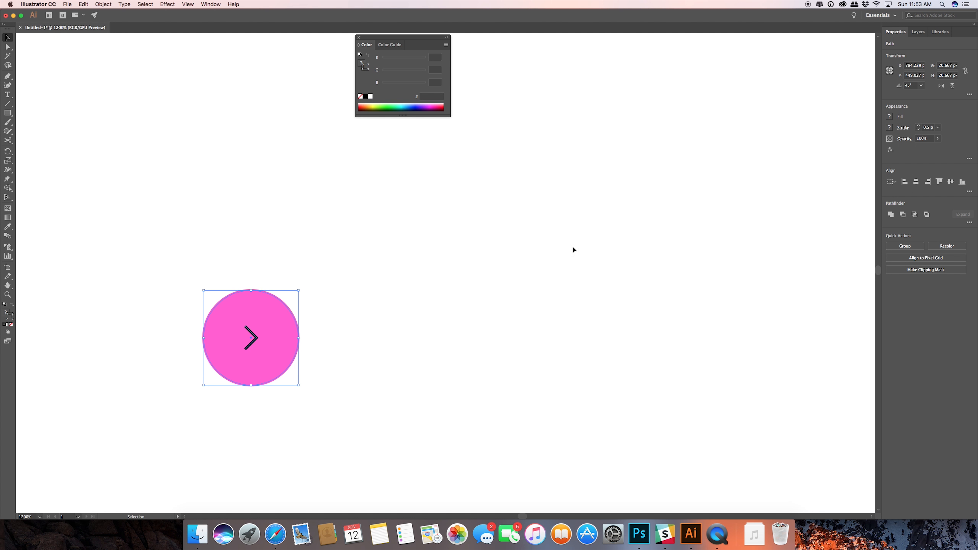
left_click(392, 306)
scroll(304, 295, "up", 2)
scroll(303, 295, "down", 6)
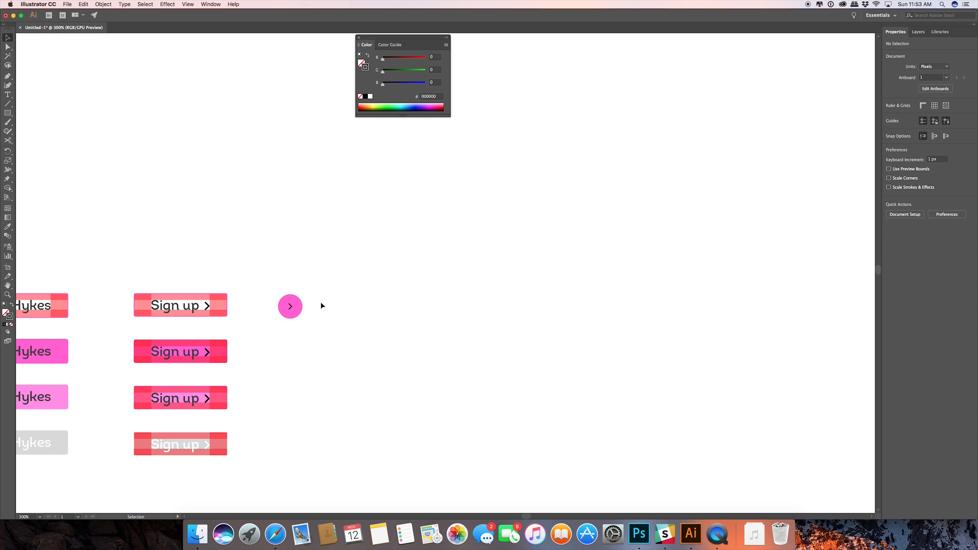
scroll(319, 302, "up", 2)
left_click_drag(318, 302, 537, 249)
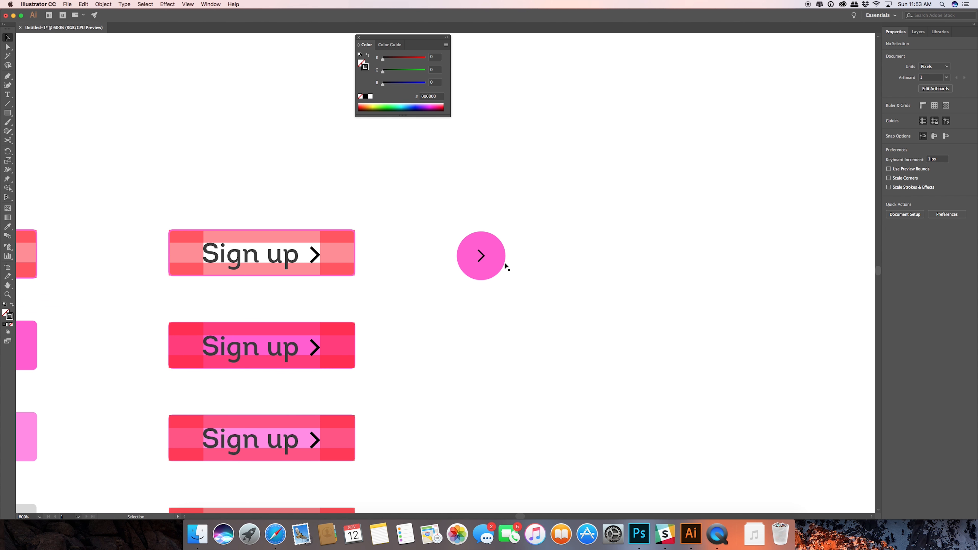
Set the stroke weight of the chevron in the pink circle to 1 pt.
left_click(479, 262)
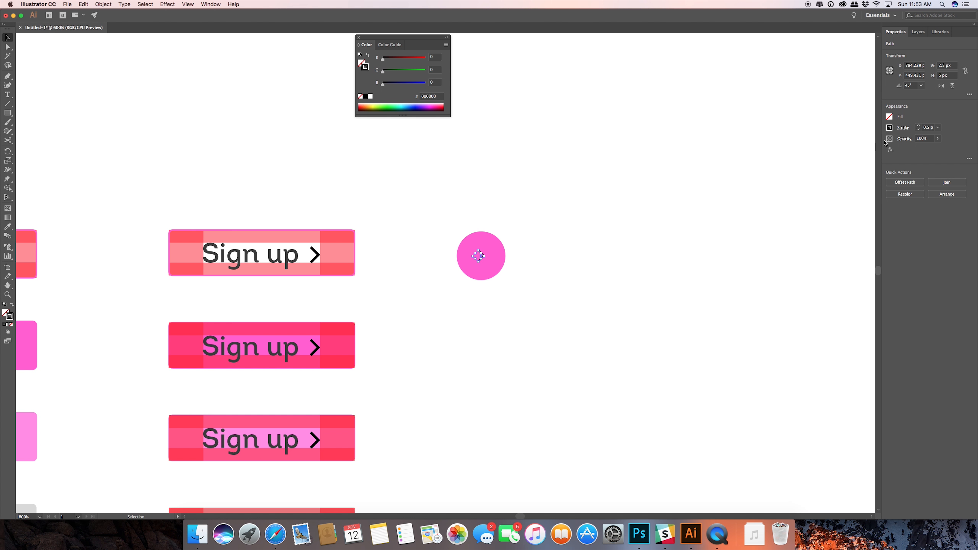
left_click(928, 128)
type("1")
key("Return")
left_click(659, 211)
scroll(488, 262, "up", 2)
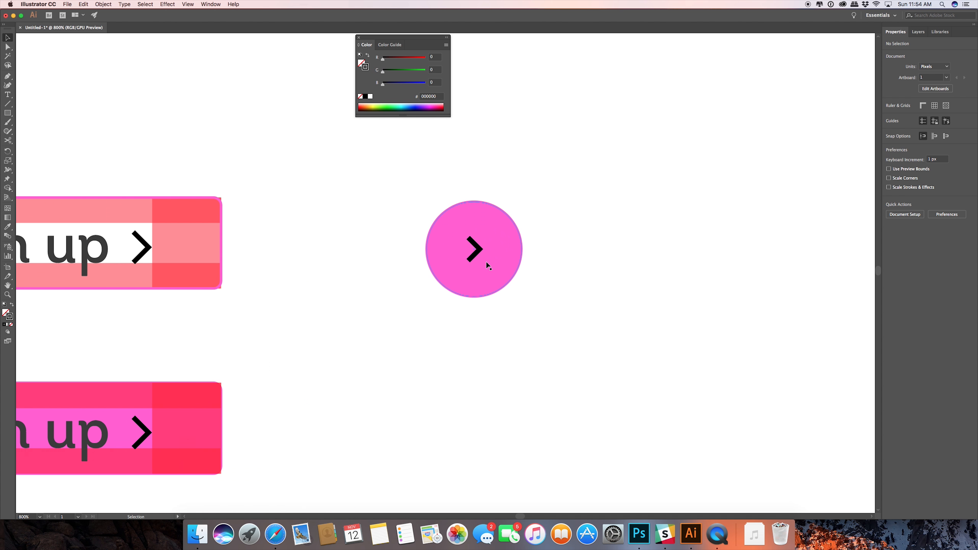
Enlarge the chevron to about 4.1 by 8.2 px and align it with the pink circle on their horizontal centers.
left_click(476, 256)
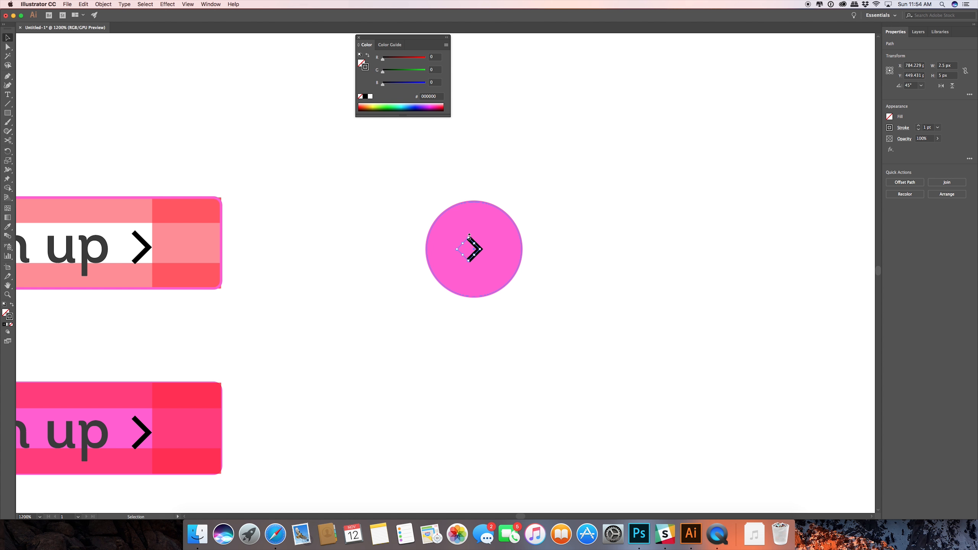
left_click_drag(469, 236, 468, 231)
left_click(598, 205)
left_click_drag(563, 195, 386, 349)
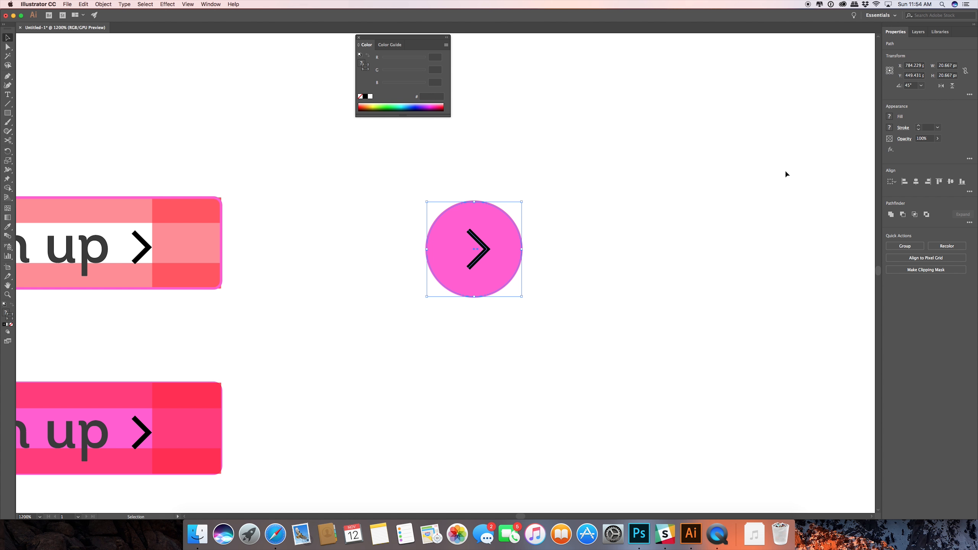
left_click(916, 181)
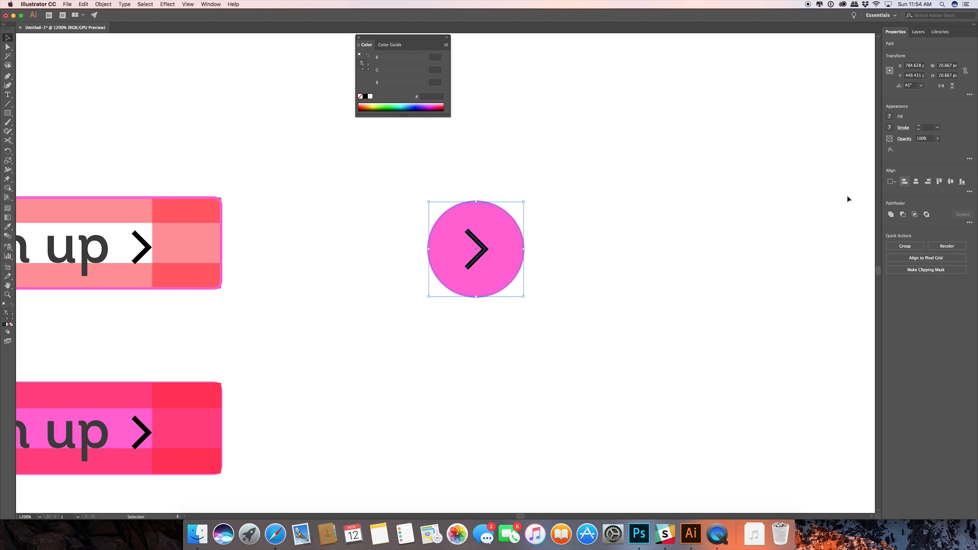
left_click(593, 249)
scroll(588, 245, "down", 2)
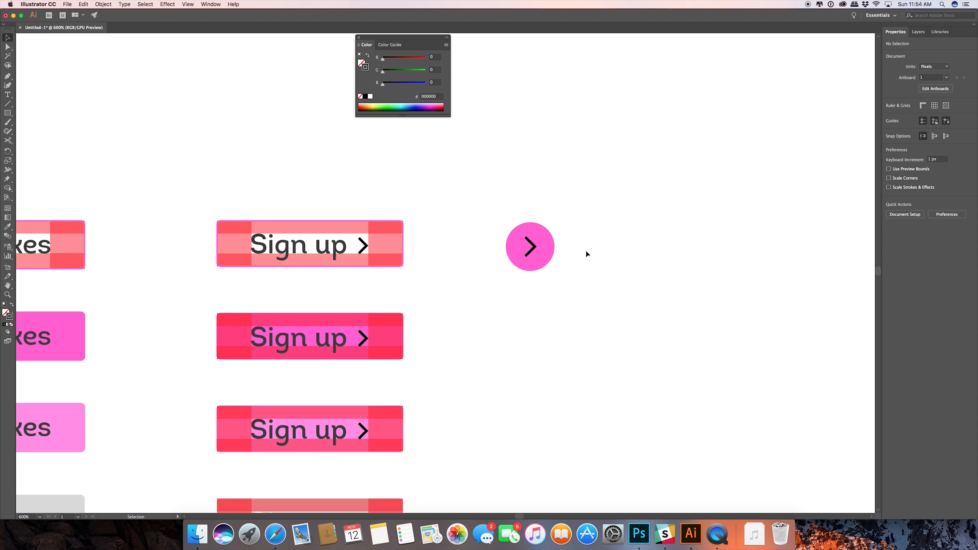
Set the stroke color of the chevron in the pink circle to dark gray #424242.
left_click(529, 246)
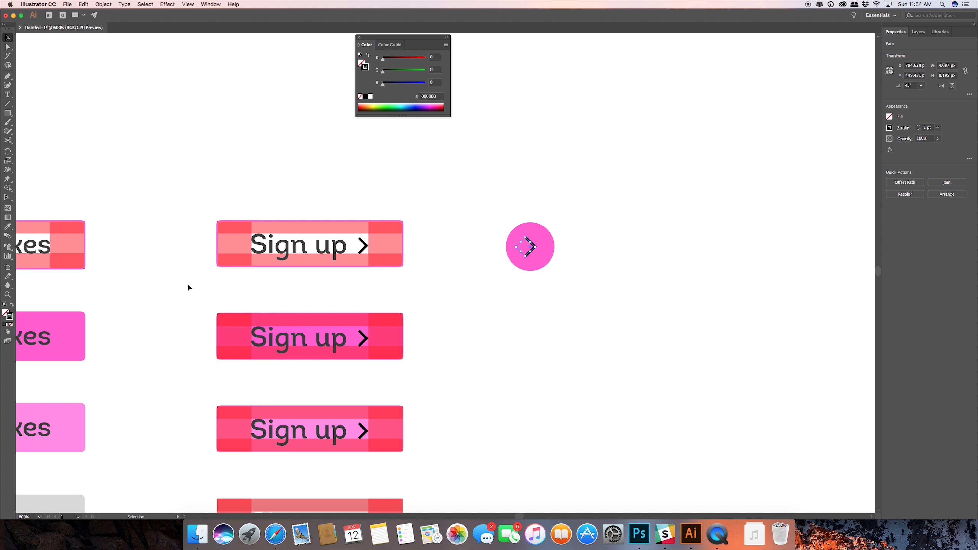
double_click(13, 317)
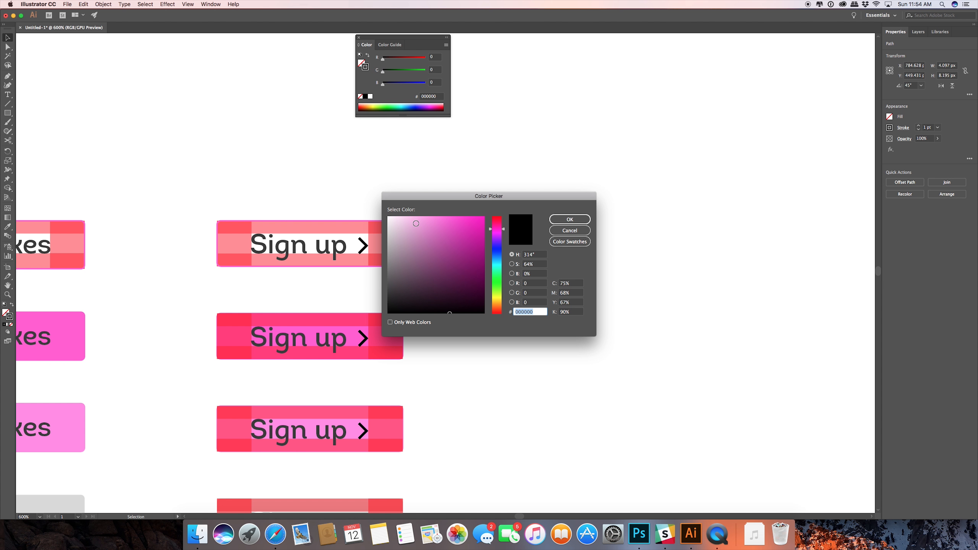
mouse_move(403, 289)
left_mouse_down()
mouse_move(371, 302)
mouse_move(367, 293)
mouse_move(381, 288)
left_mouse_up()
left_click(568, 219)
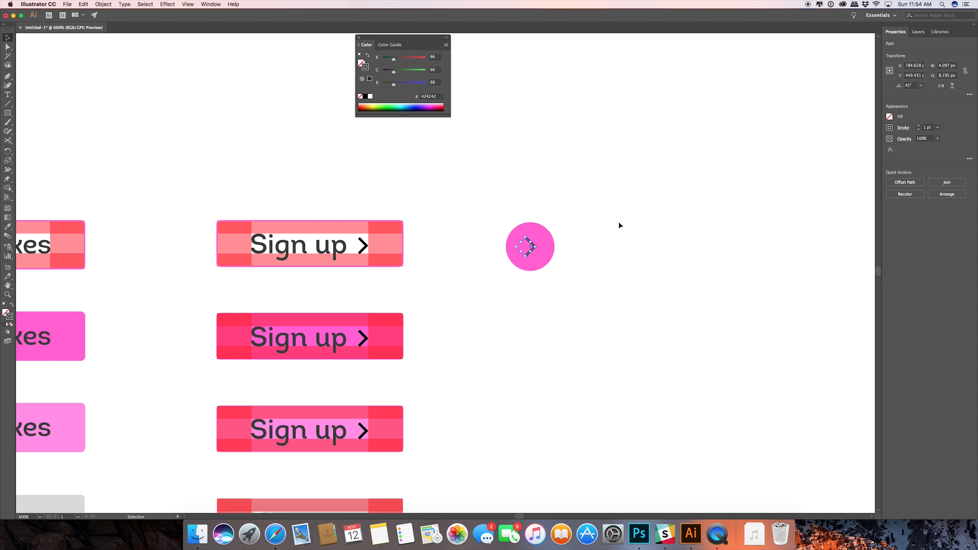
left_click(600, 224)
Shift the chevron 1 px to the right inside the pink circle.
left_click(532, 253)
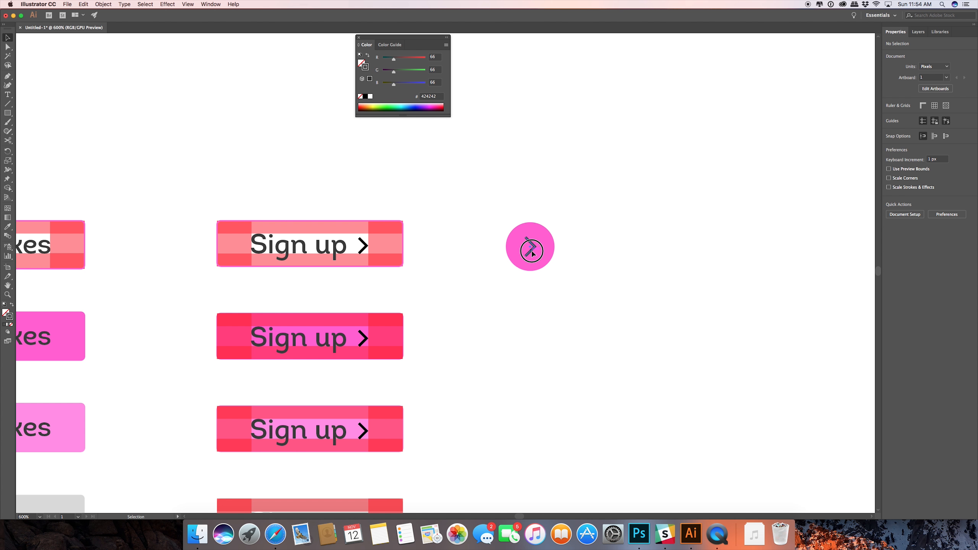
left_click_drag(532, 252, 535, 252)
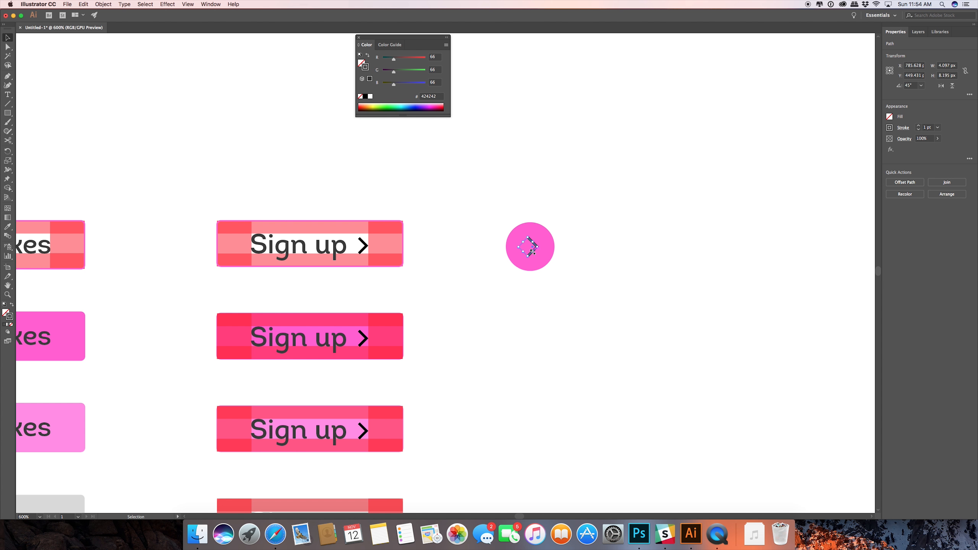
left_click(601, 232)
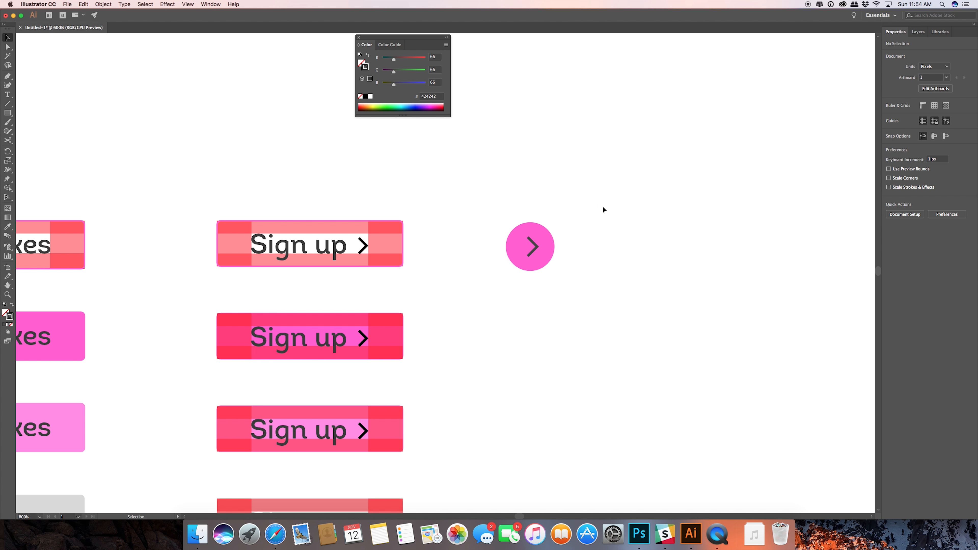
Draw a horizontal dark gray line about 76 px long below and to the right of the pink circle.
left_click(7, 103)
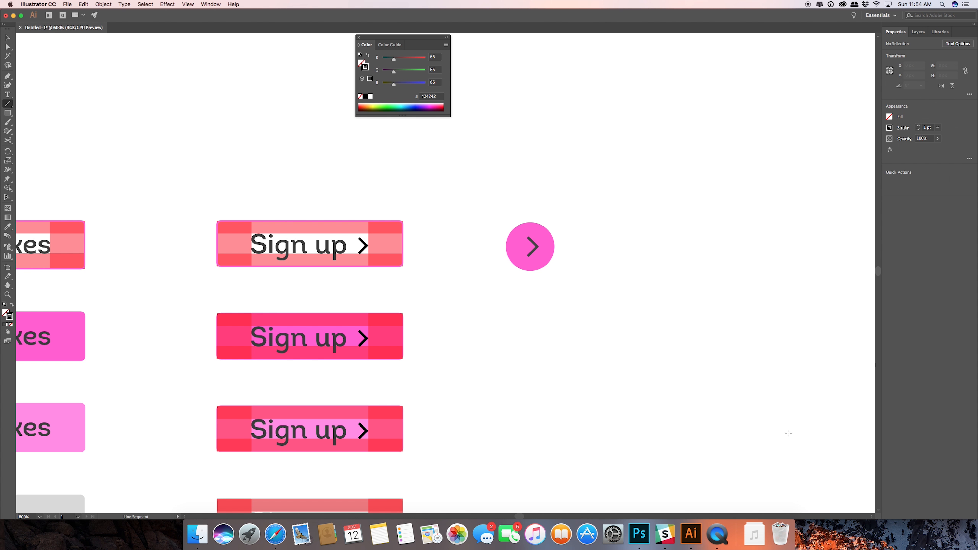
left_click_drag(597, 344, 769, 342)
left_click_drag(770, 343, 773, 343)
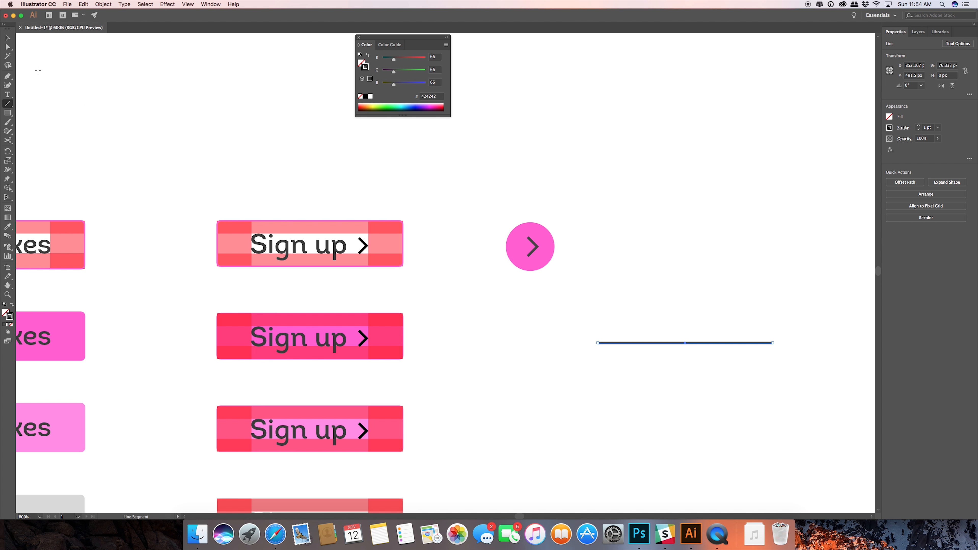
left_click(7, 38)
left_click(616, 297)
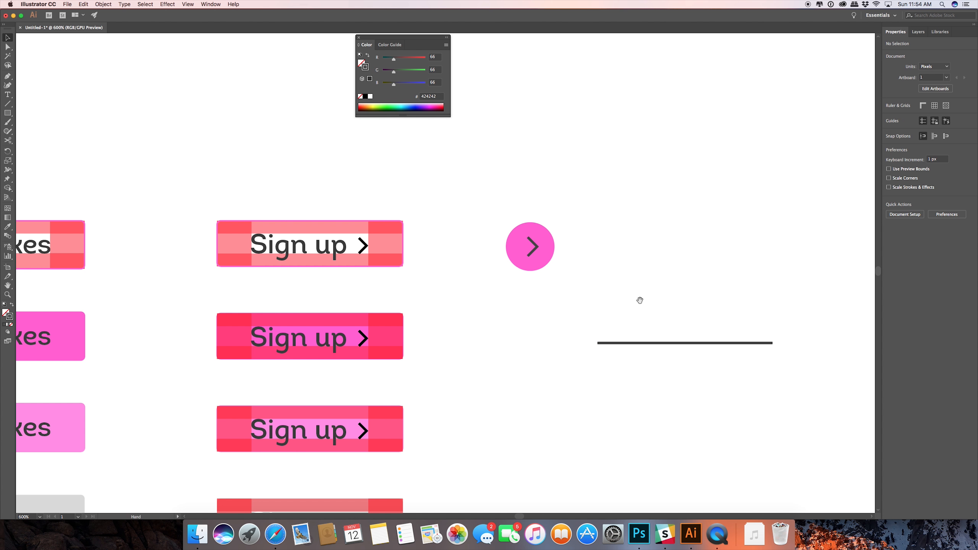
left_click_drag(637, 299, 544, 297)
left_click(561, 340)
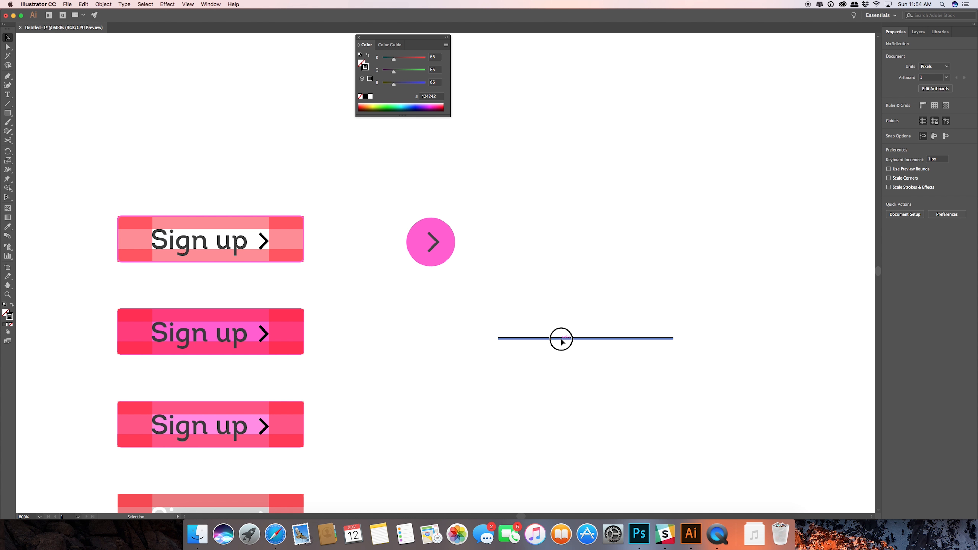
left_click_drag(561, 340, 564, 315)
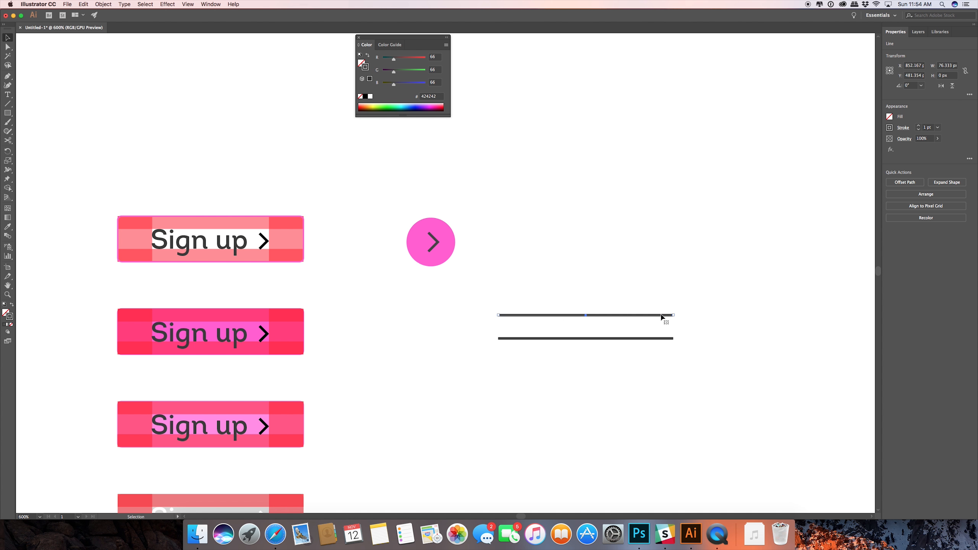
left_click(682, 308)
left_click(640, 316)
key("Delete")
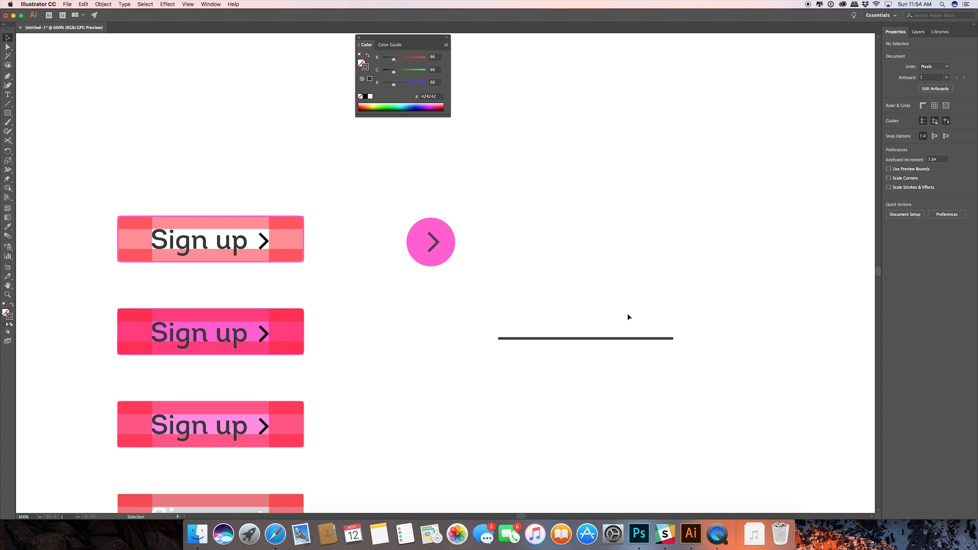
Draw a shorter horizontal line about 49 px long just above the dark gray line and color its stroke blue #1ab3e8.
left_click(8, 103)
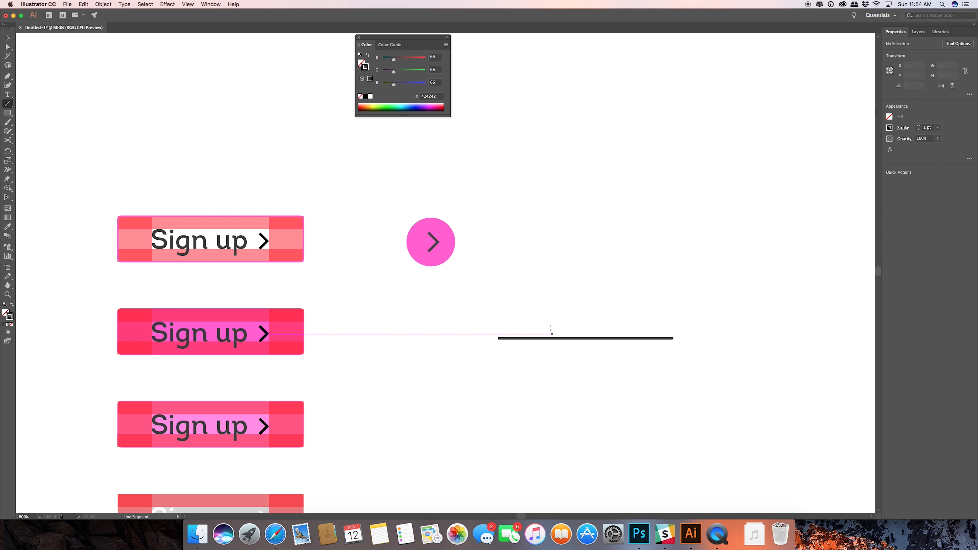
left_click_drag(525, 320, 639, 323)
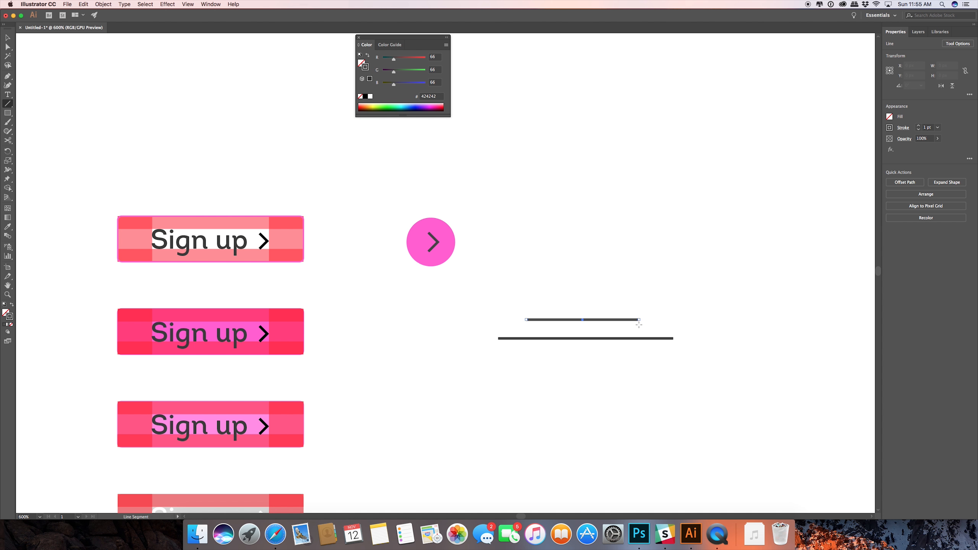
double_click(8, 316)
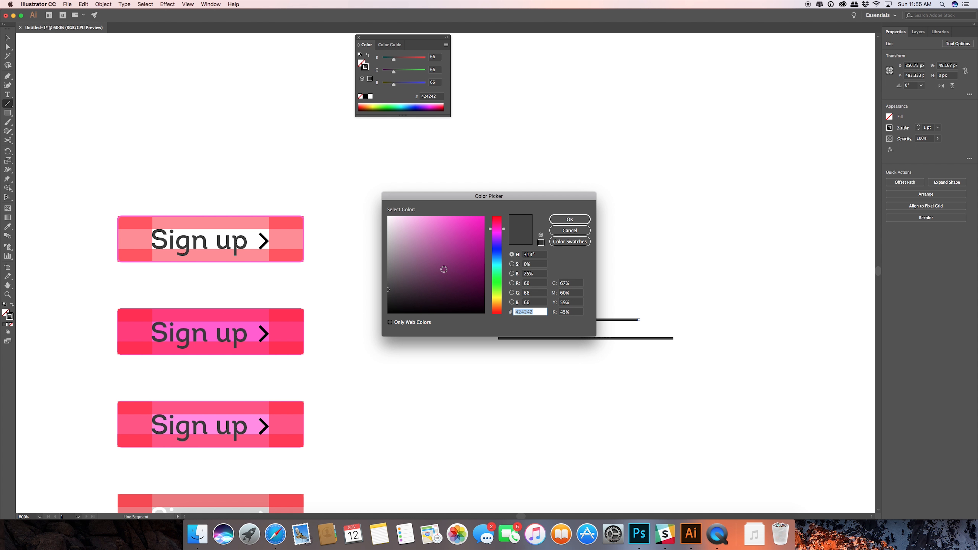
left_click(500, 261)
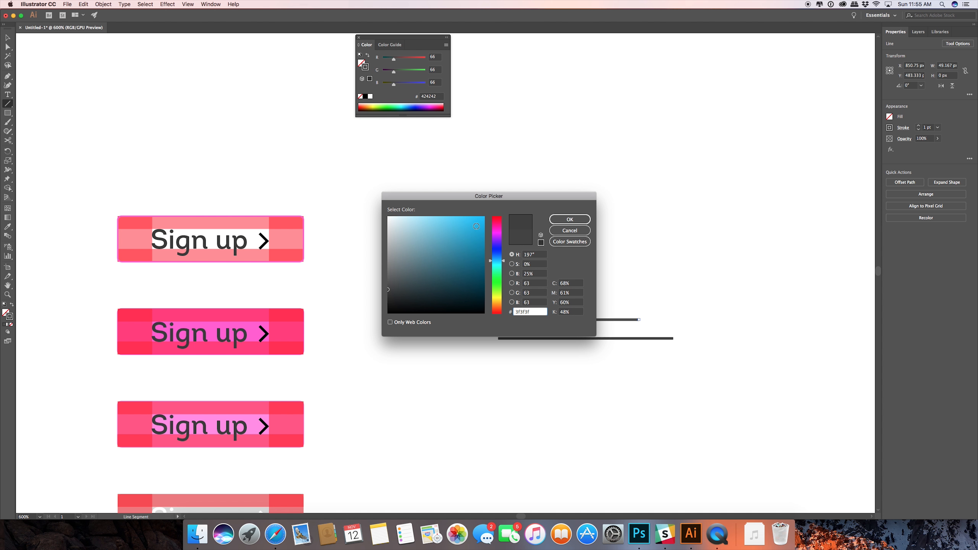
left_click(476, 226)
left_click(569, 219)
left_click(10, 40)
left_click(633, 246)
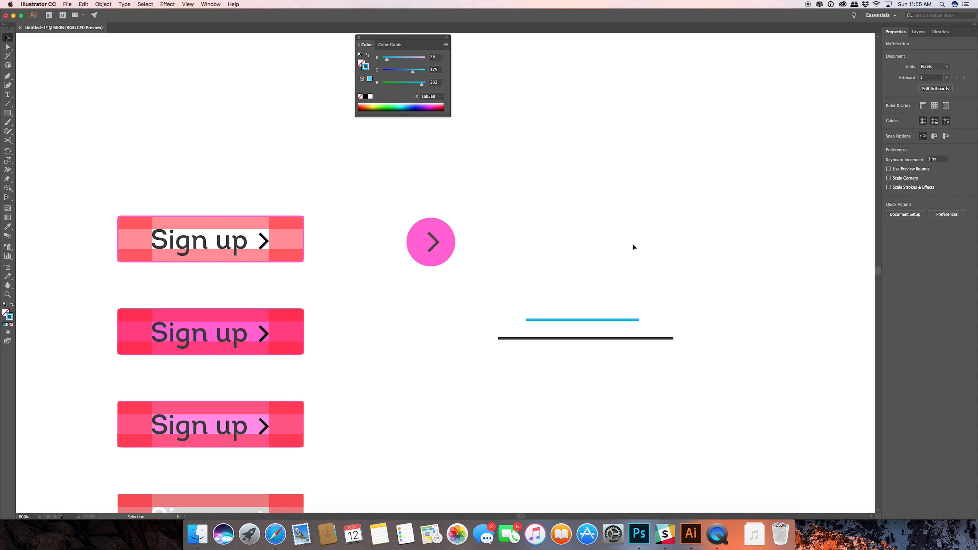
Align the blue line and the dark gray line on their horizontal centers.
left_click(574, 339)
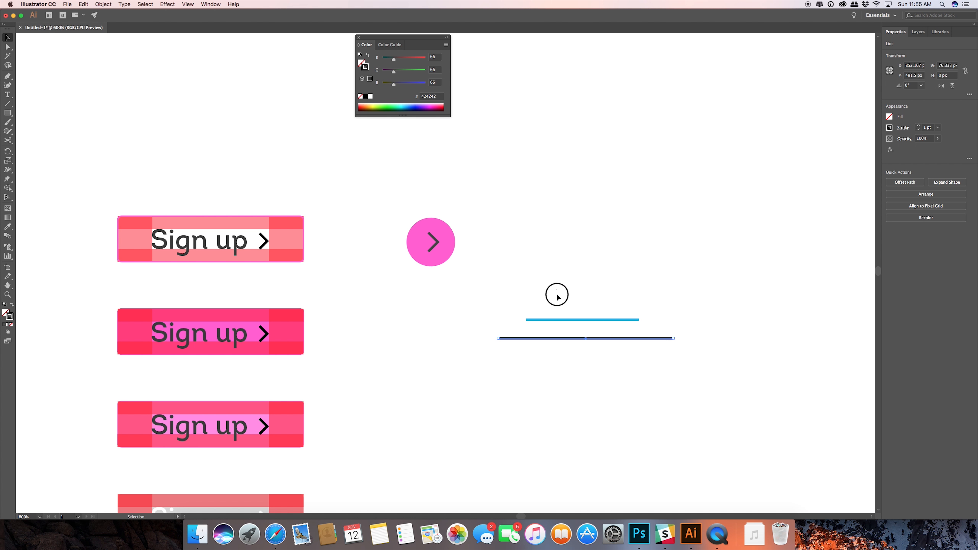
left_click_drag(557, 295, 605, 374)
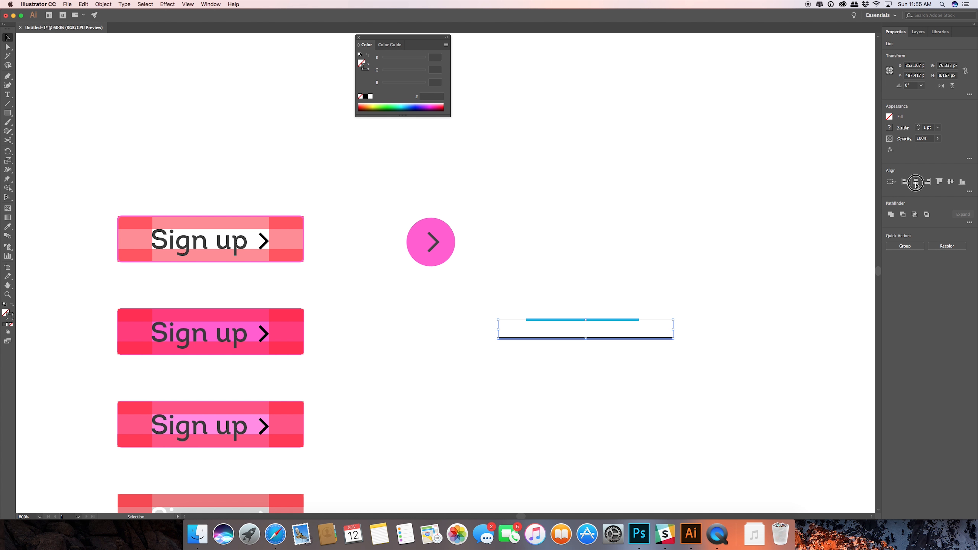
left_click(739, 266)
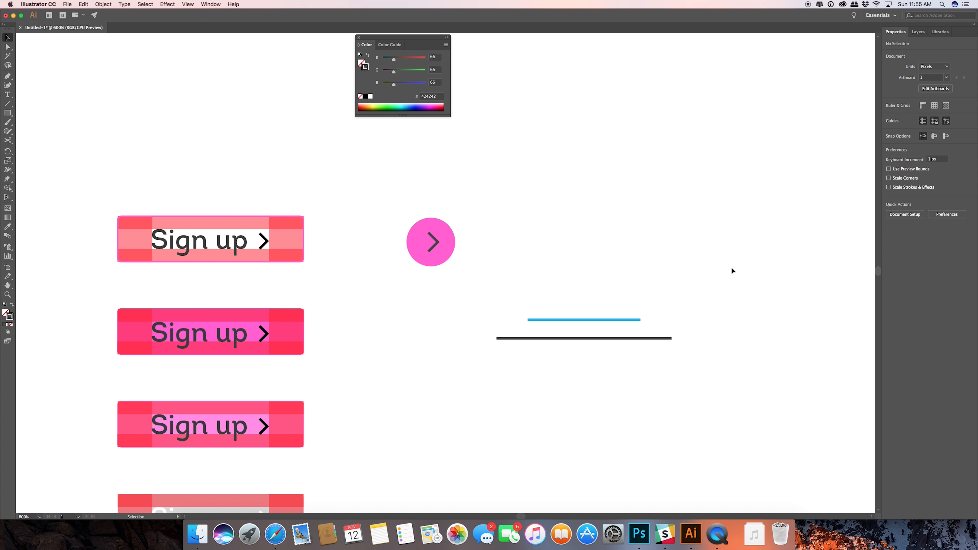
Duplicate the blue line straight above itself and set the copy's stroke color to turquoise #17f7e8.
left_click(602, 319)
left_click_drag(602, 320, 602, 287)
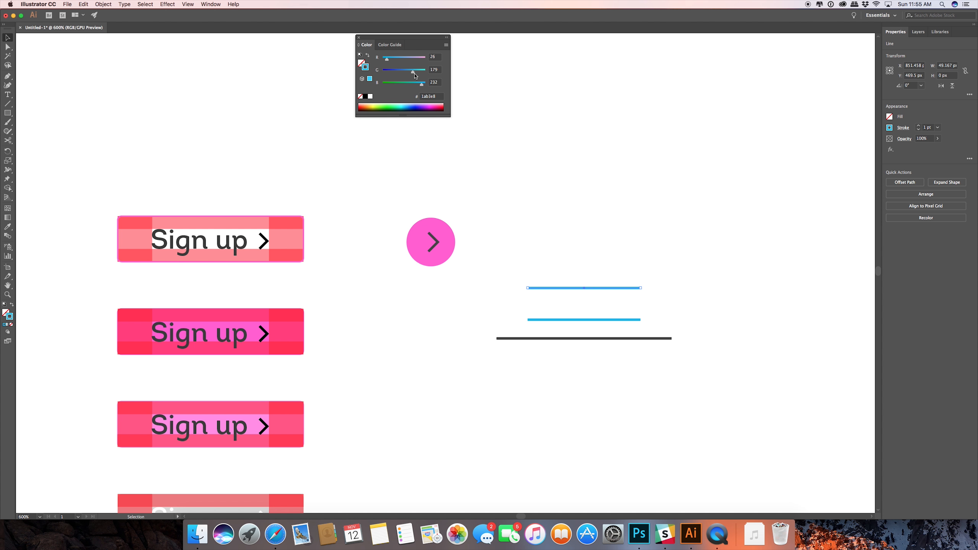
left_click_drag(414, 72, 387, 63)
left_click(635, 219)
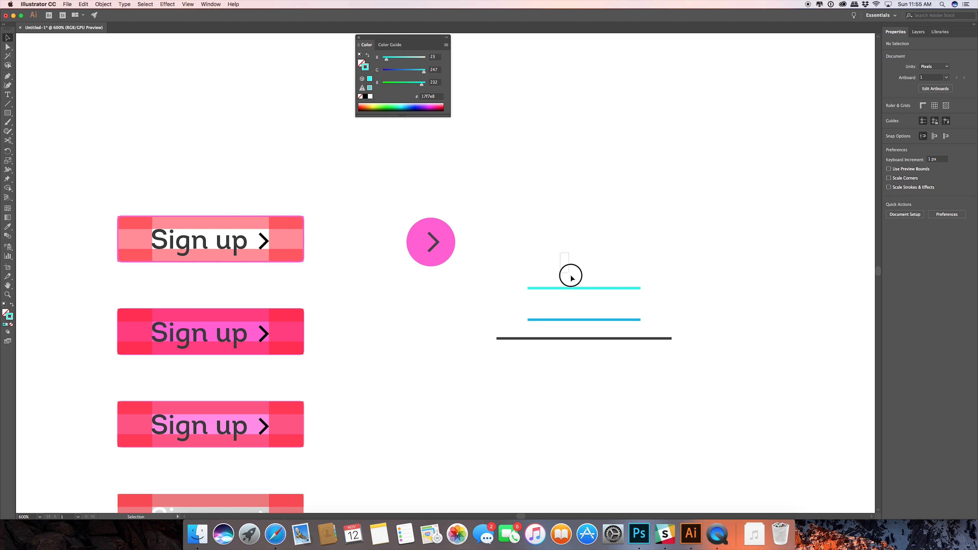
left_click_drag(571, 276, 574, 293)
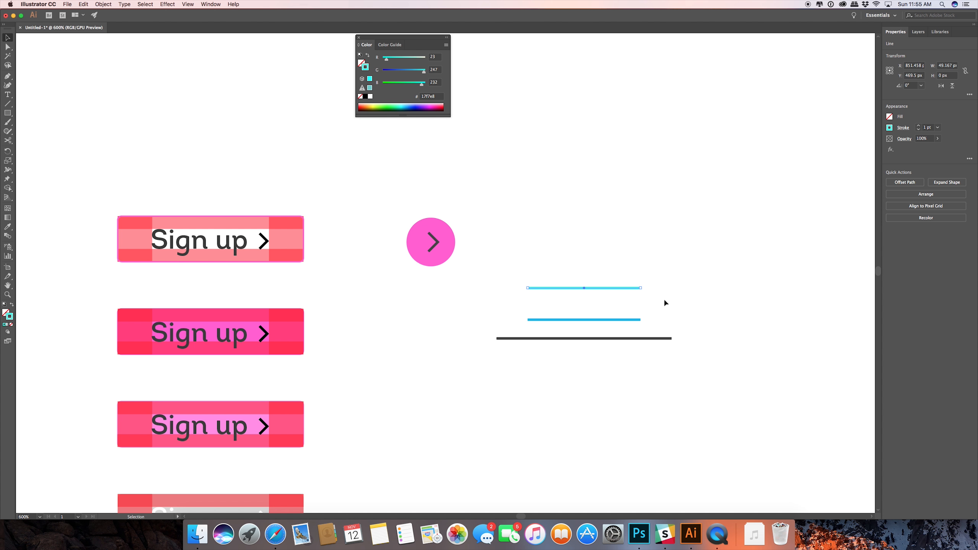
Move the three horizontal lines together farther to the right of the pink circle.
scroll(665, 302, "right", 3)
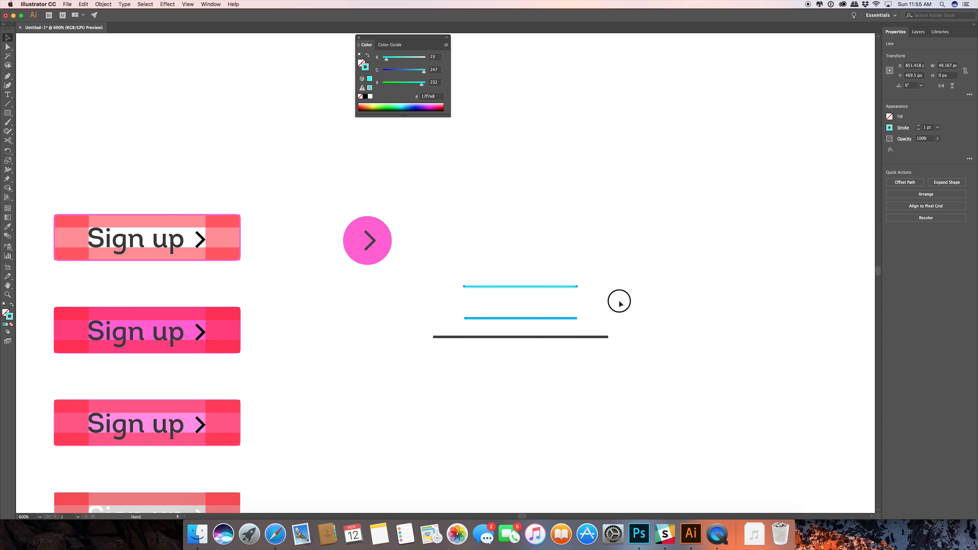
left_click_drag(632, 258, 595, 339)
left_click(268, 264)
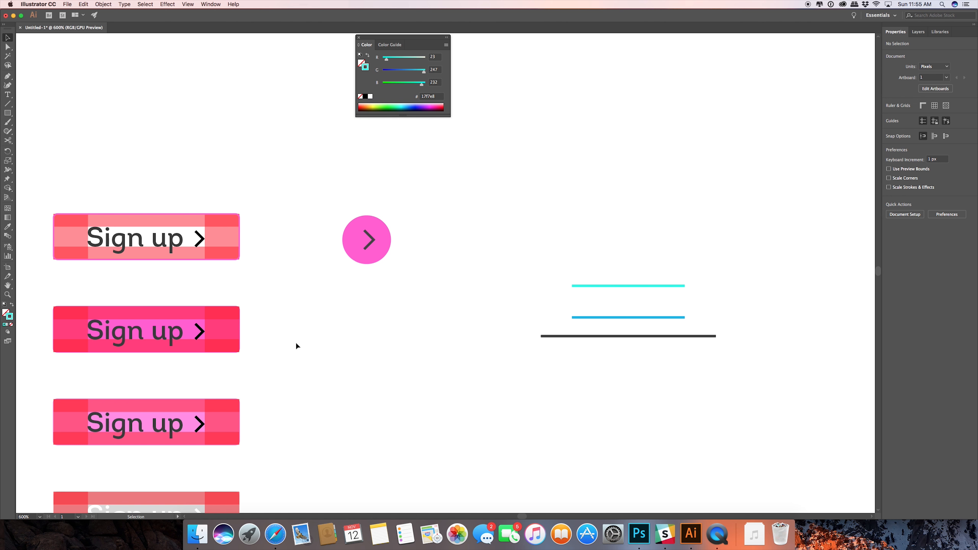
Duplicate the solid pink "Sign up" chevron button from the second row to the empty area below the lines.
scroll(296, 345, "up", 2)
scroll(296, 347, "down", 4)
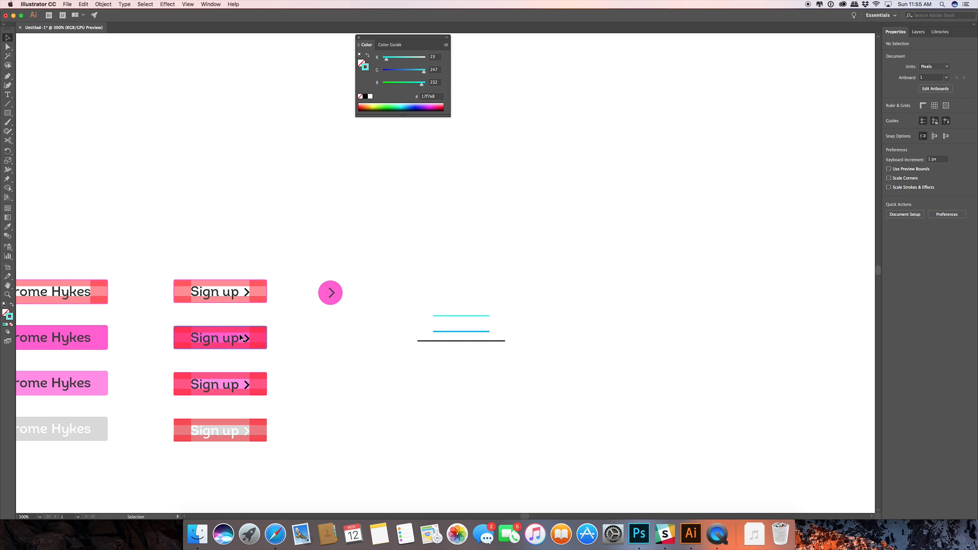
left_click_drag(161, 322, 405, 383)
left_click(400, 418)
left_click(403, 411)
Select all parts of the copied "Sign up" button and move it to the right, beneath the three lines.
key("super+space")
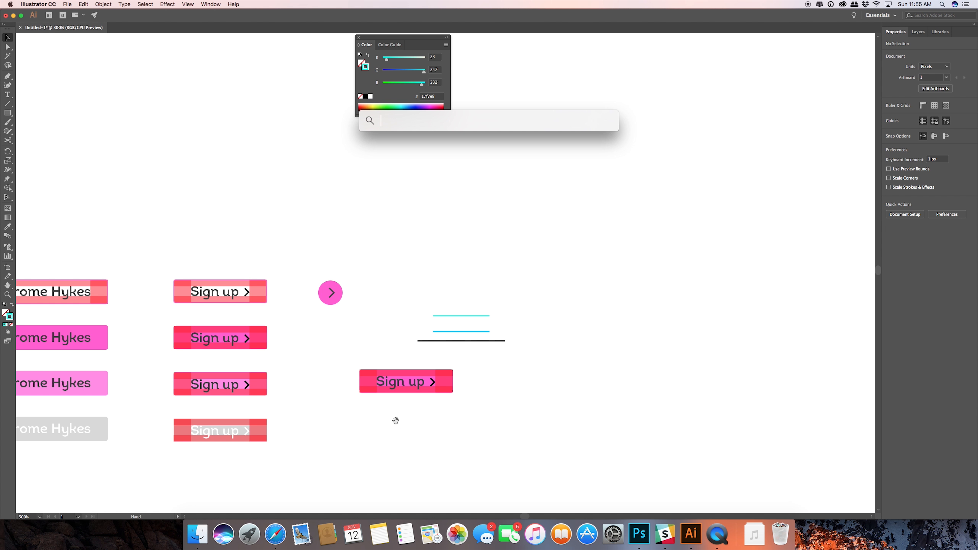
left_click_drag(396, 420, 375, 402)
left_click_drag(329, 343, 454, 388)
left_click(392, 370)
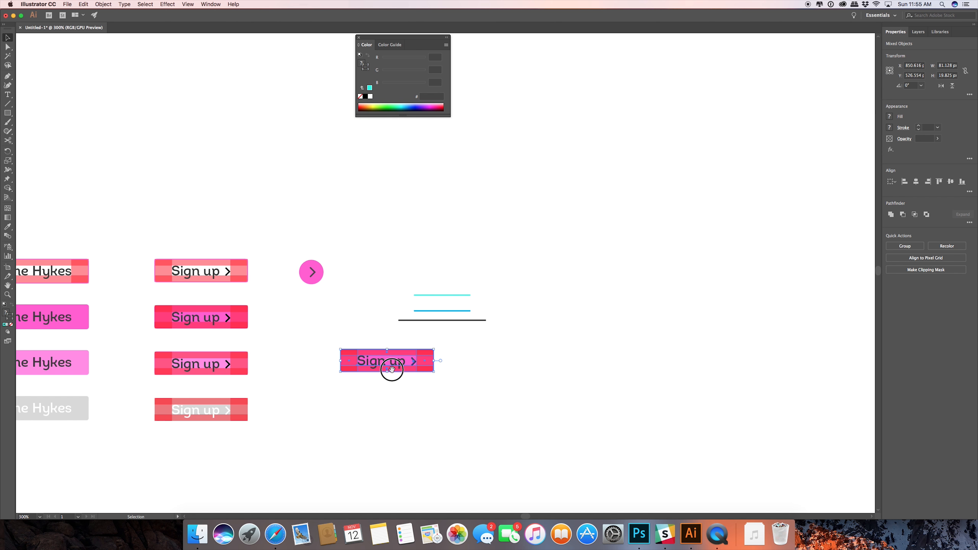
left_click_drag(392, 370, 433, 366)
scroll(433, 366, "up", 3)
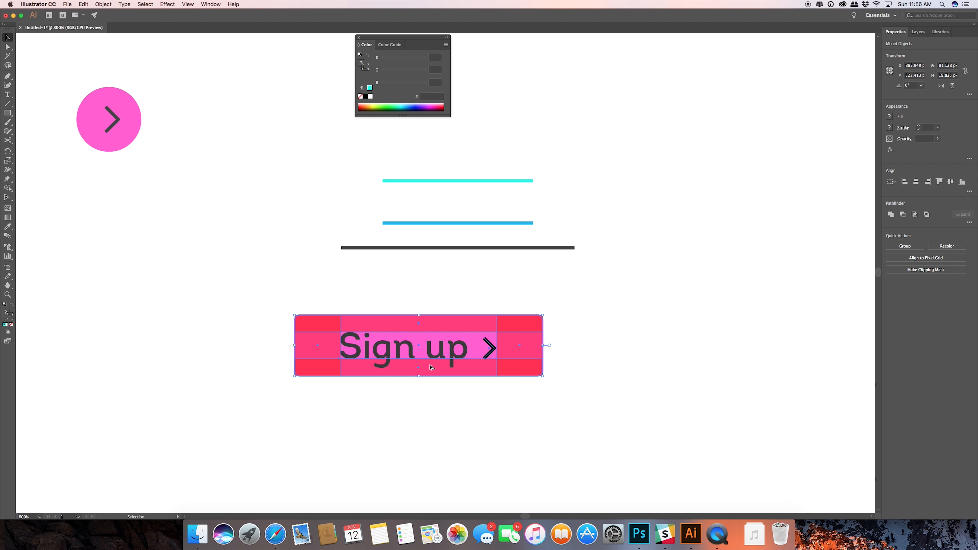
Move the copied "Sign up" button to the right so it sits centered beneath the dark line.
left_click_drag(444, 413, 394, 354)
left_click_drag(258, 269, 296, 266)
left_click(584, 337)
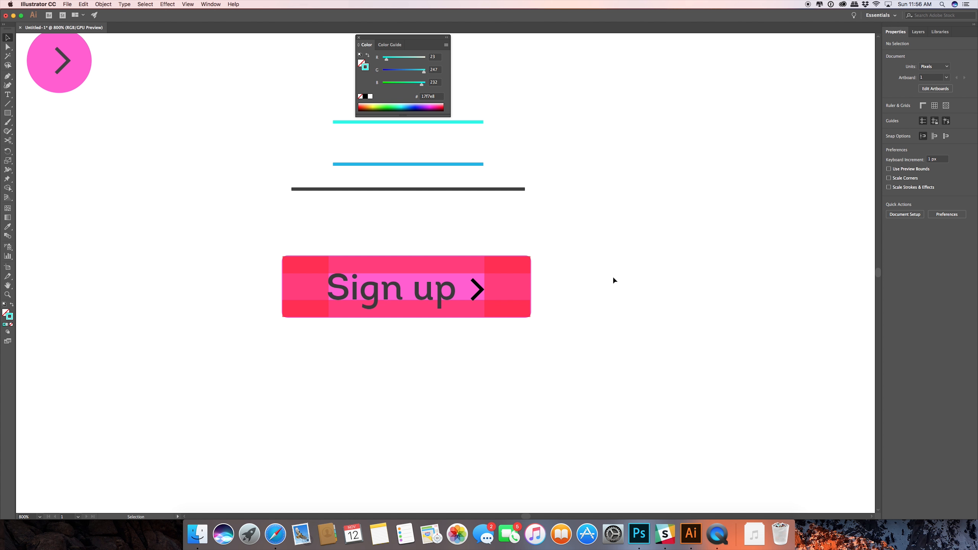
Delete the four translucent red spacing rectangles covering the edges of the copied "Sign up" button.
left_click(406, 266)
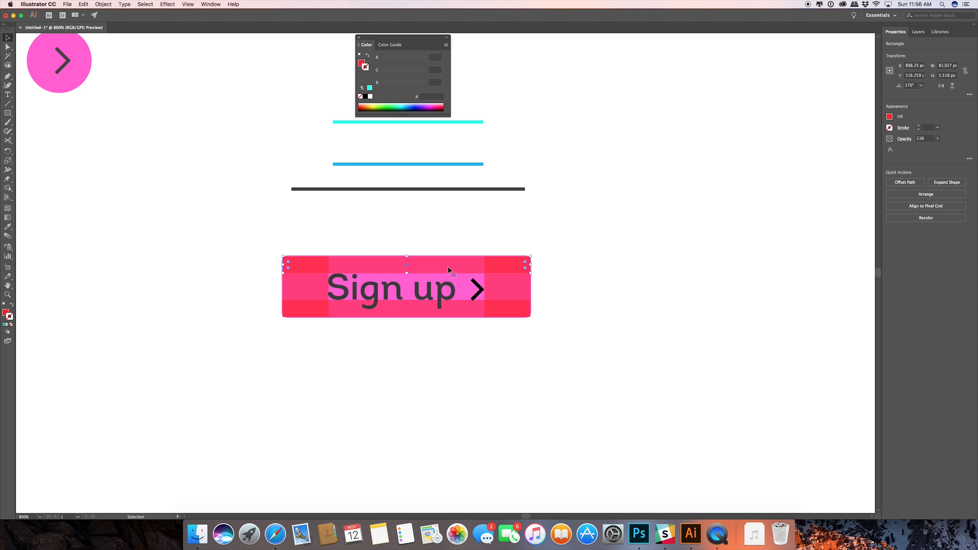
key("Delete")
left_click(500, 270)
key("Delete")
left_click(462, 314)
key("Delete")
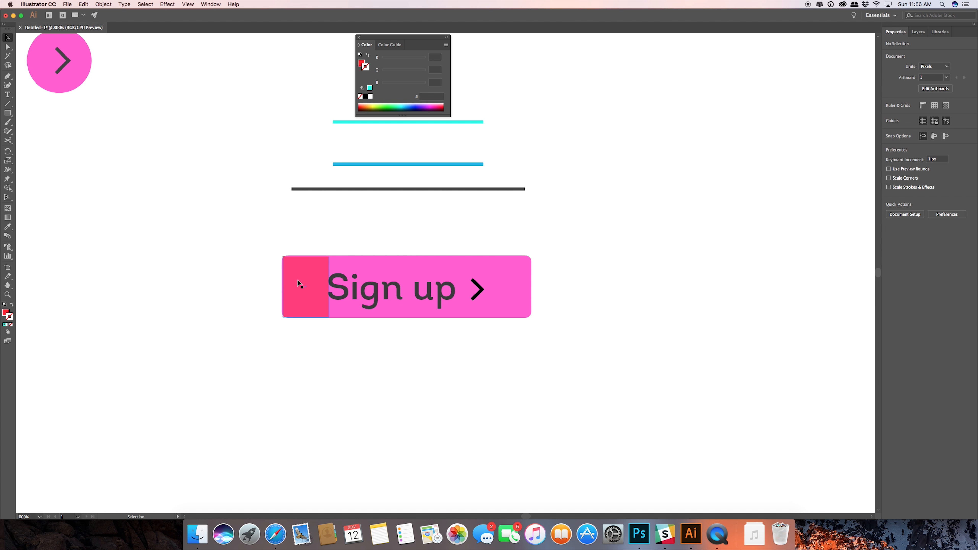
left_click(299, 278)
key("Delete")
Set the fill color of the copied button's background rectangle to light blue #30c4f2.
left_click(427, 270)
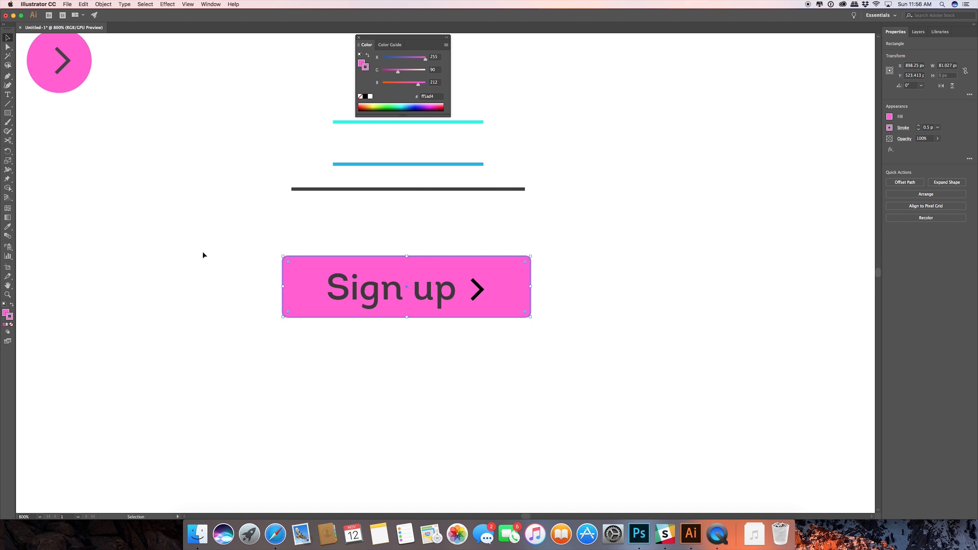
double_click(5, 313)
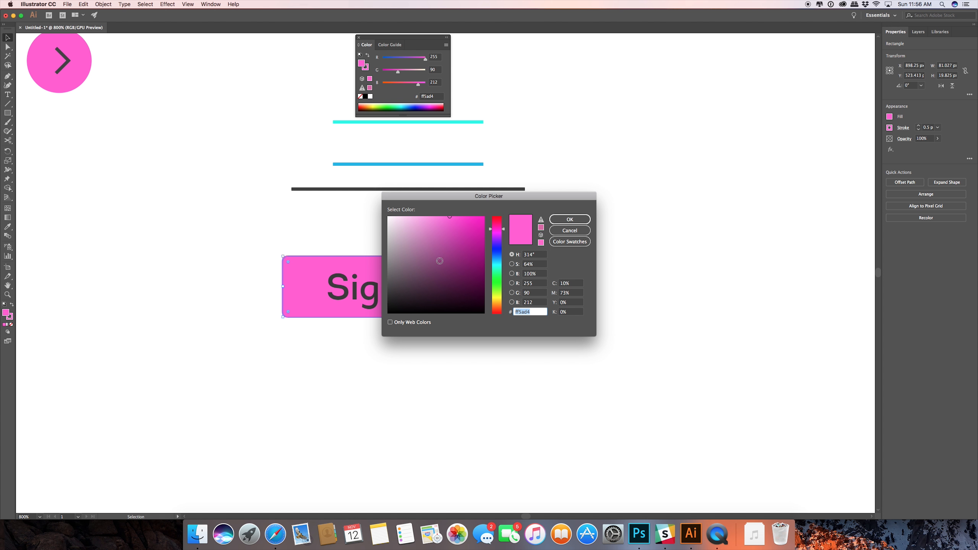
left_click(496, 269)
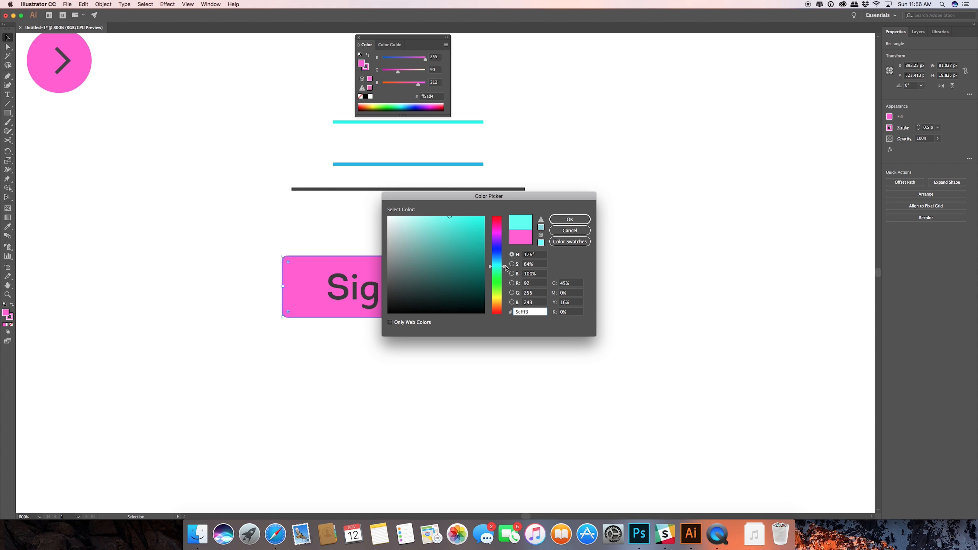
left_click_drag(504, 268, 503, 261)
left_click_drag(452, 219, 466, 221)
left_click(569, 219)
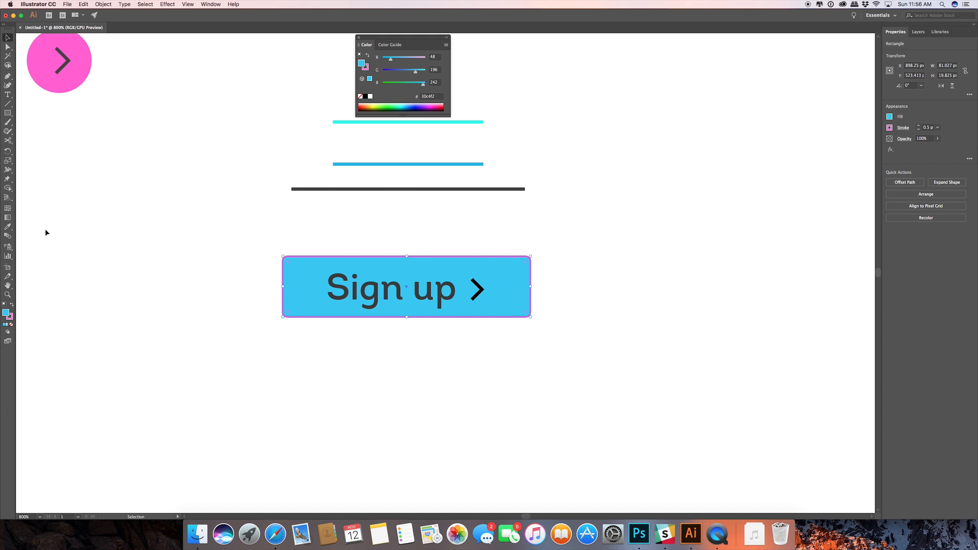
Copy the button background's blue fill value and set its stroke to the same #30c4f2.
double_click(6, 313)
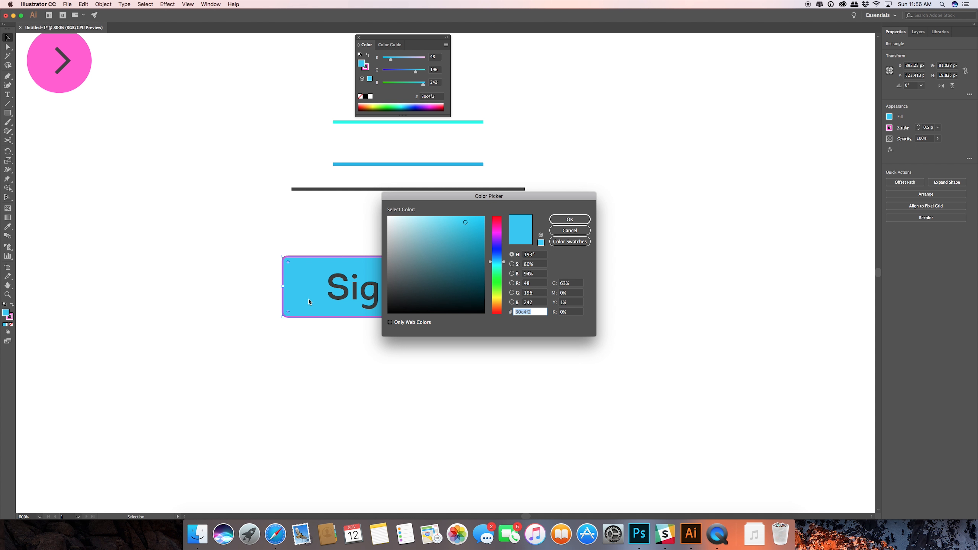
left_click(569, 220)
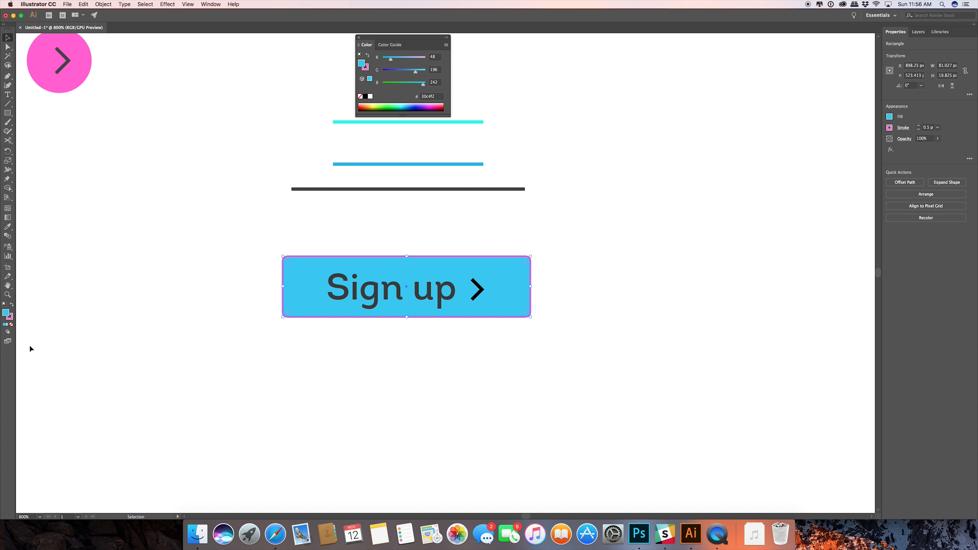
left_click(10, 317)
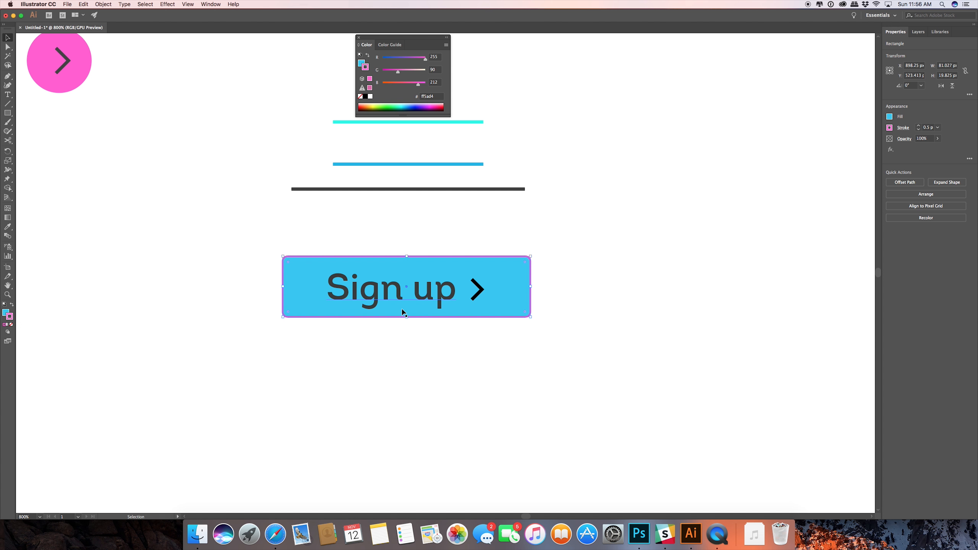
double_click(12, 317)
type("30C4F2")
left_click(571, 220)
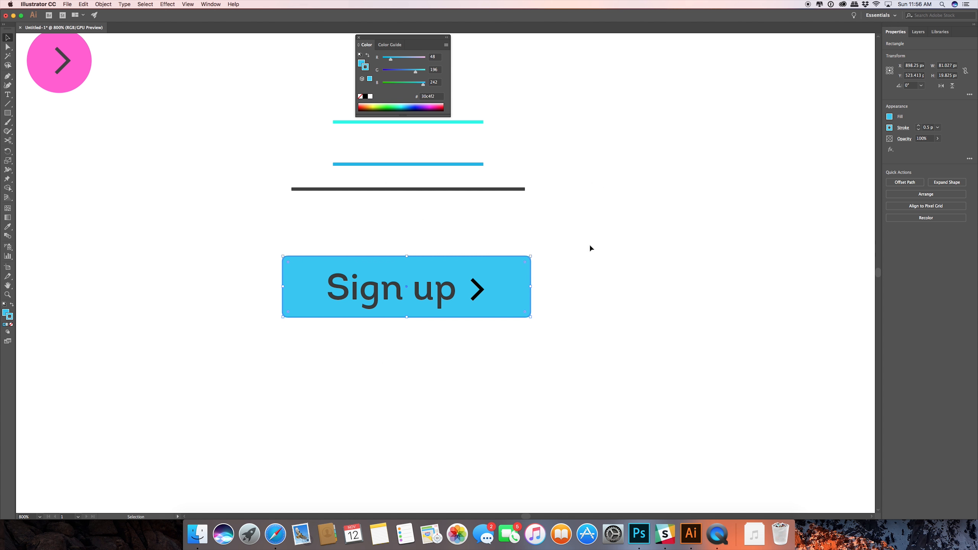
left_click(614, 283)
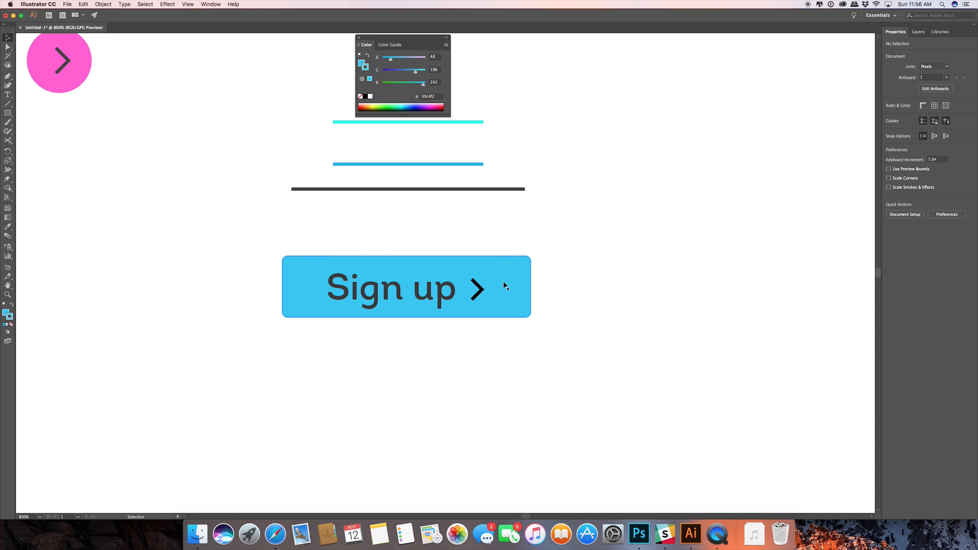
Sample the "Sign up" text color onto the chevron and swap it to the stroke, giving a #3a3a3a outline without fill.
left_click(477, 285)
key("i")
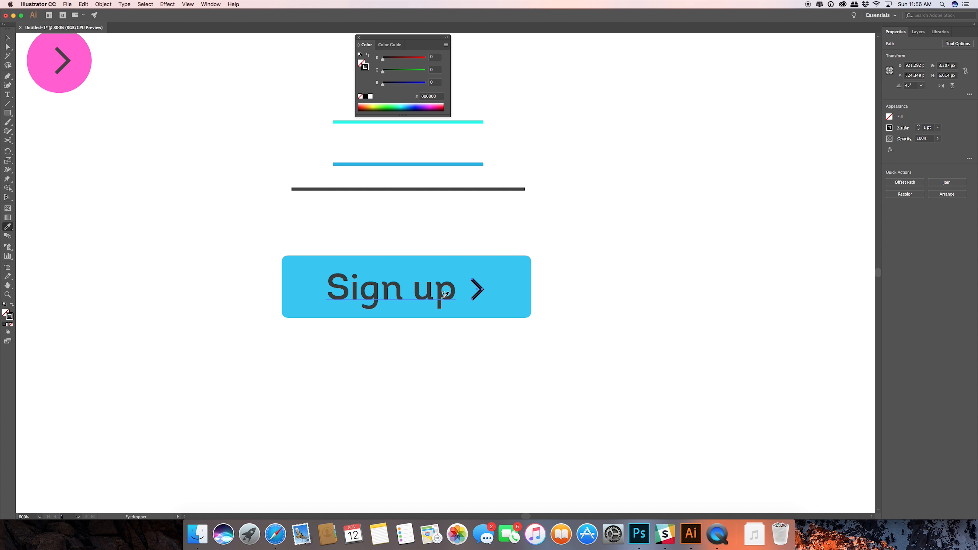
left_click(445, 295)
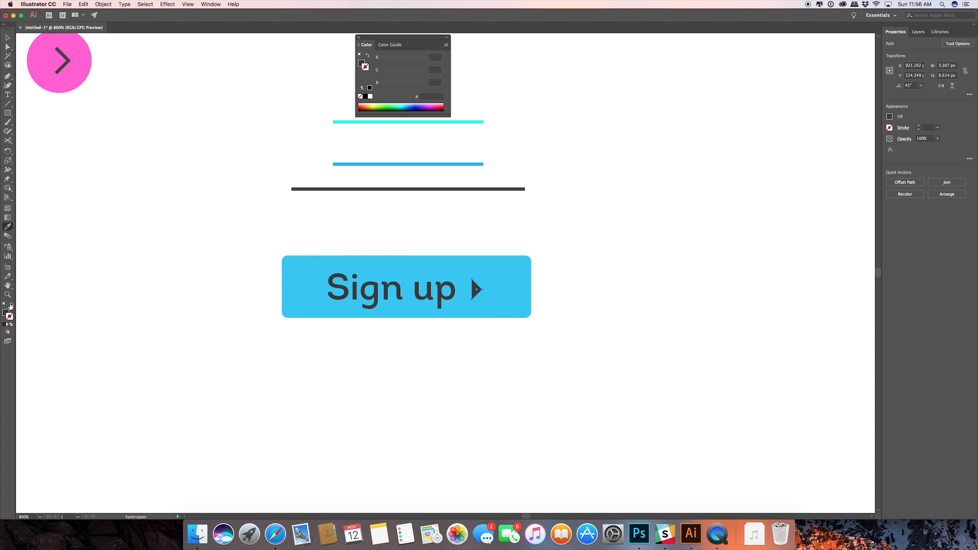
left_click(11, 305)
left_click(7, 38)
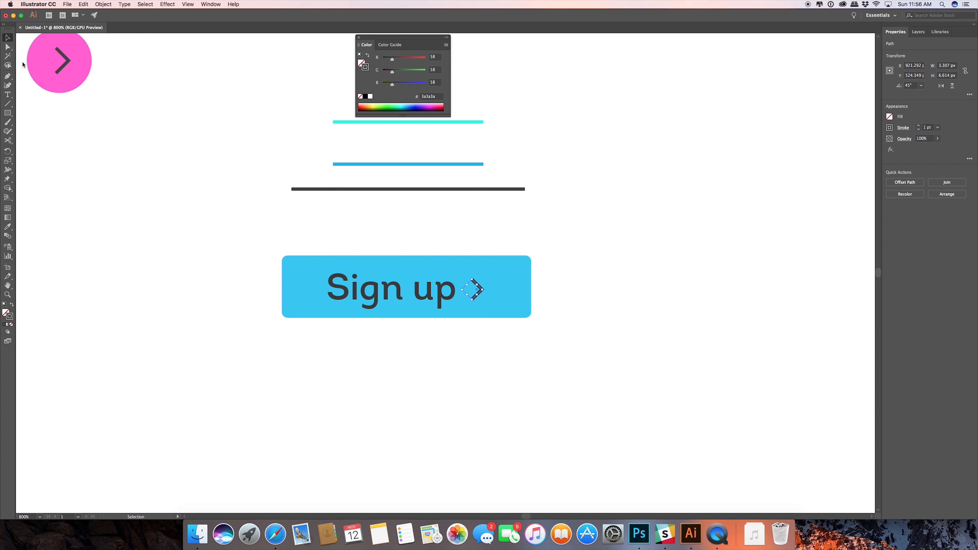
Select the "Sign up" text together with the chevron and set their fill to white #ffffff.
left_click(453, 296)
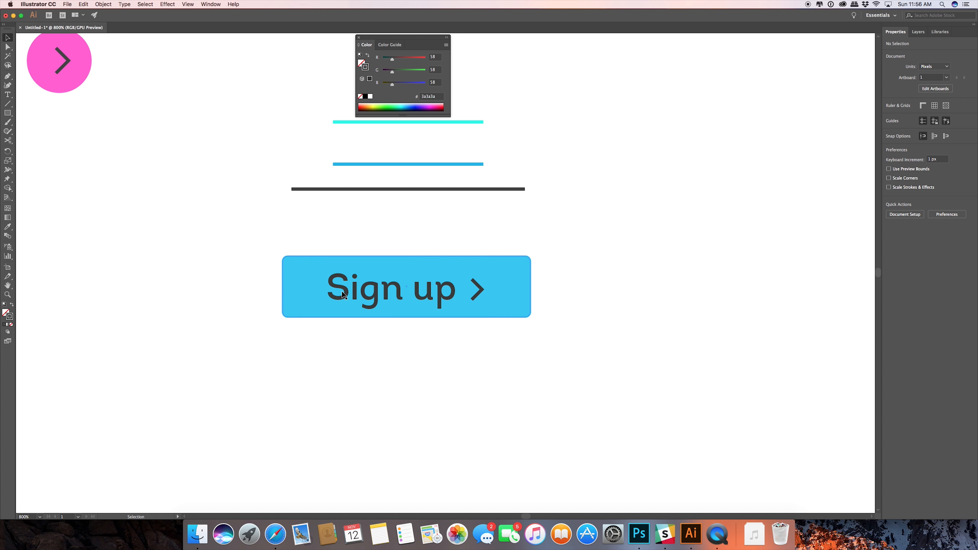
left_click(476, 289, "shift")
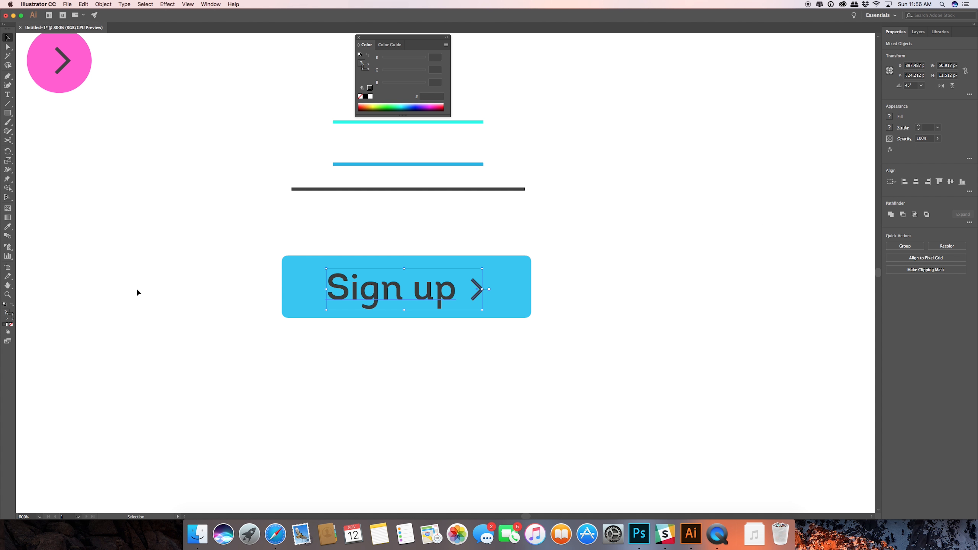
double_click(7, 314)
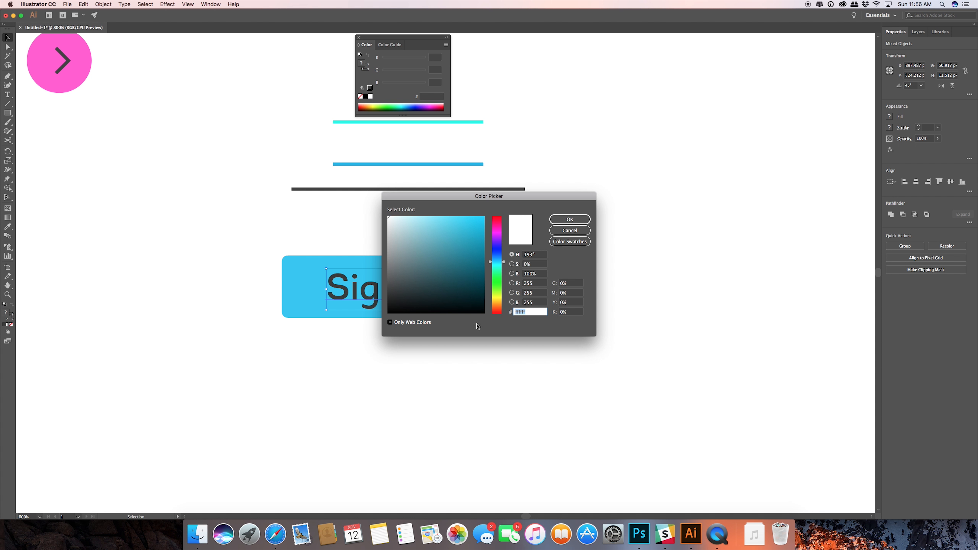
left_click(568, 219)
left_click(553, 335)
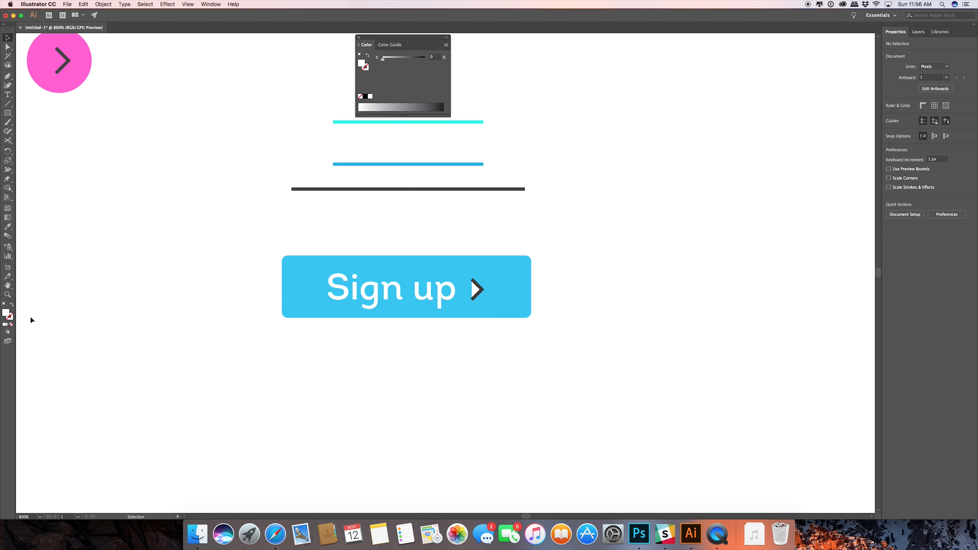
Swap the chevron's white fill to its stroke and remove the remaining dark fill.
left_click(477, 291)
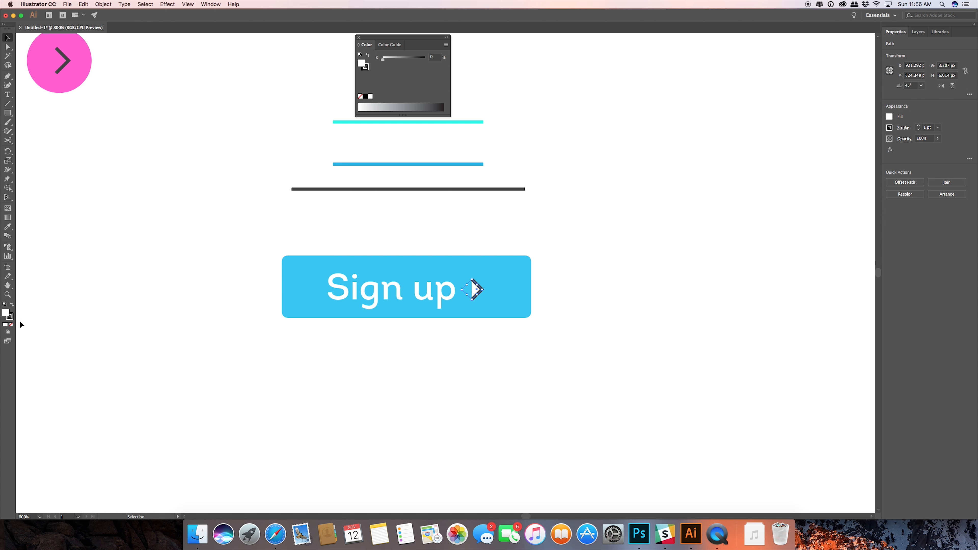
left_click(12, 305)
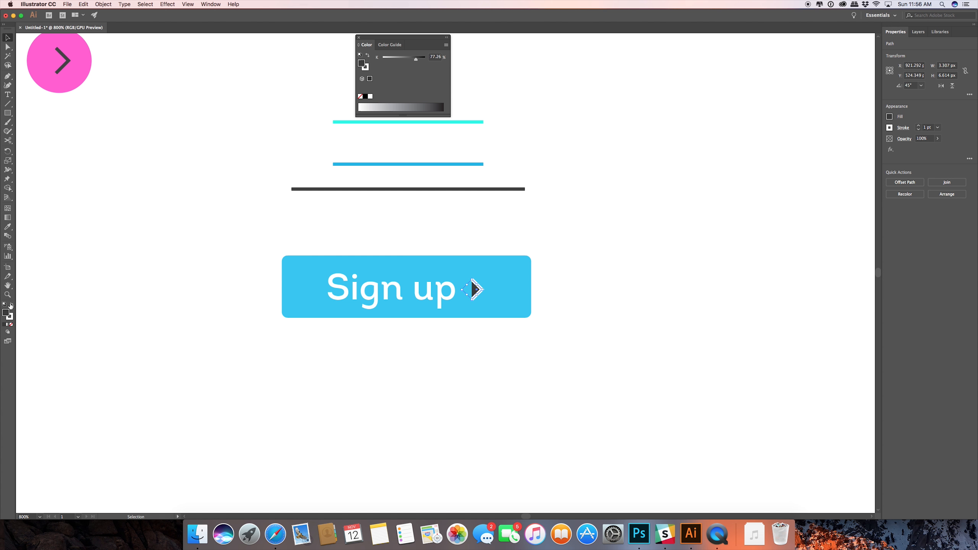
left_click(12, 324)
left_click(598, 321)
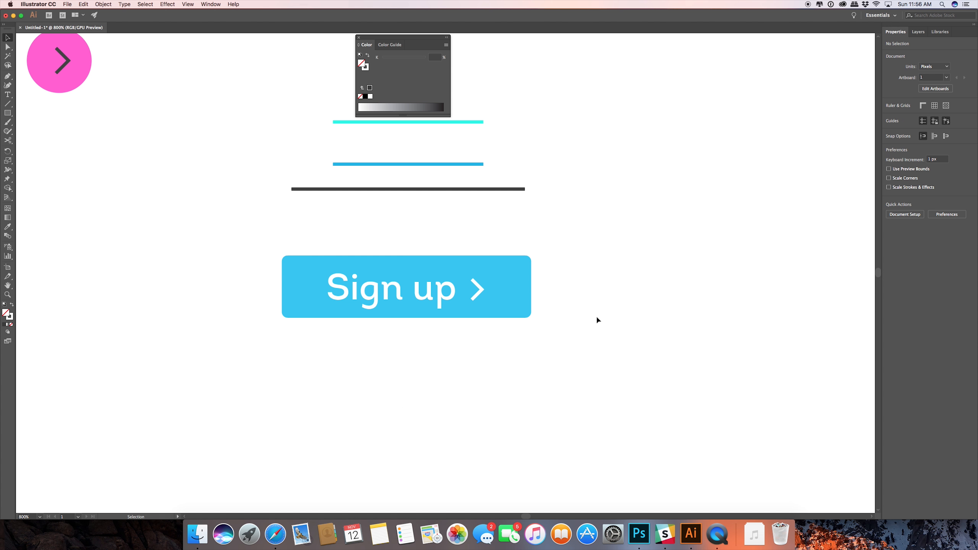
Start a Drop Shadow effect on the blue button rectangle and turn on its preview.
left_click_drag(254, 238, 427, 376)
left_click(420, 271)
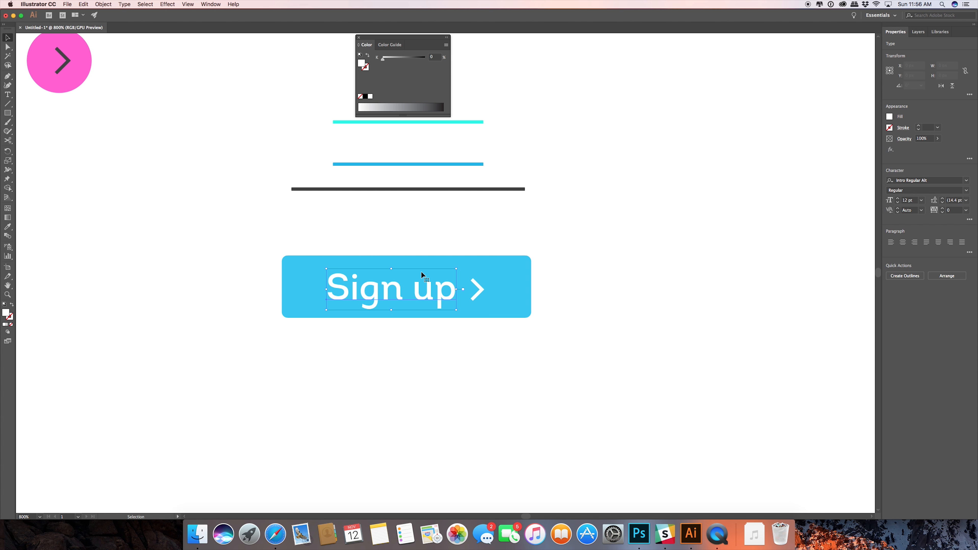
left_click(511, 269)
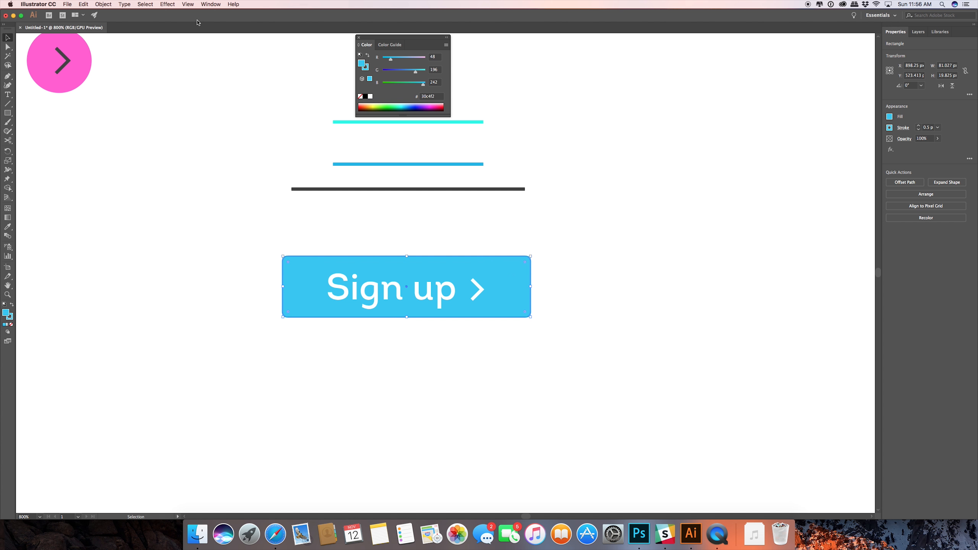
left_click(171, 4)
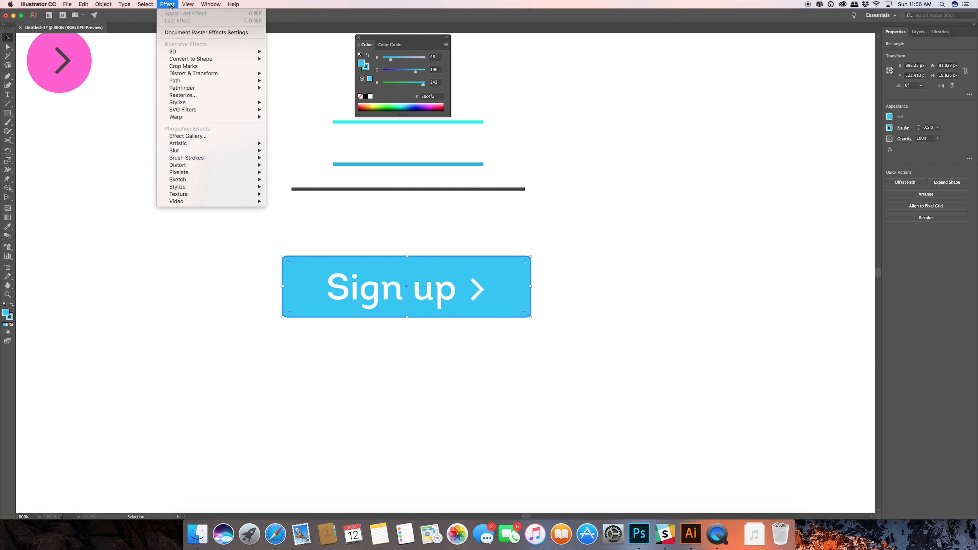
mouse_move(180, 103)
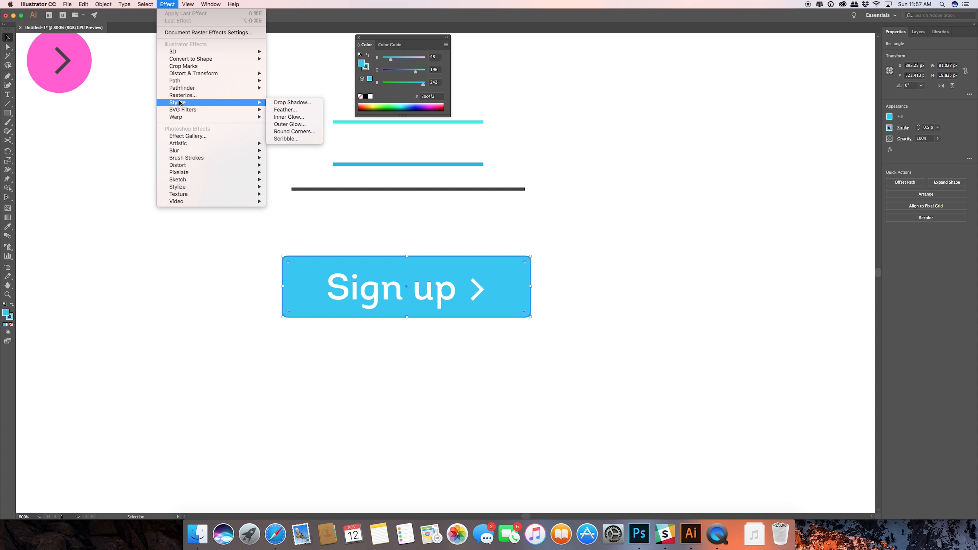
left_click(284, 105)
left_click_drag(516, 214, 669, 223)
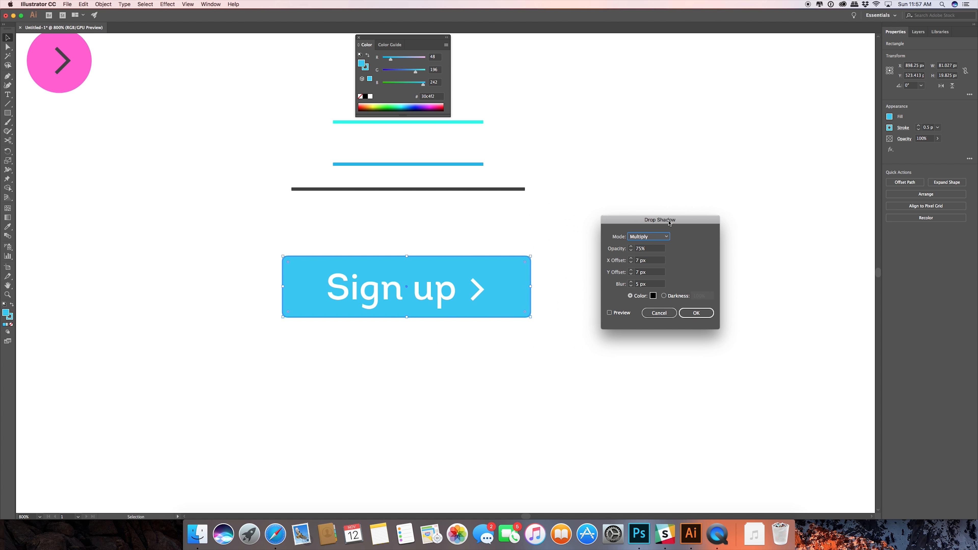
left_click(609, 314)
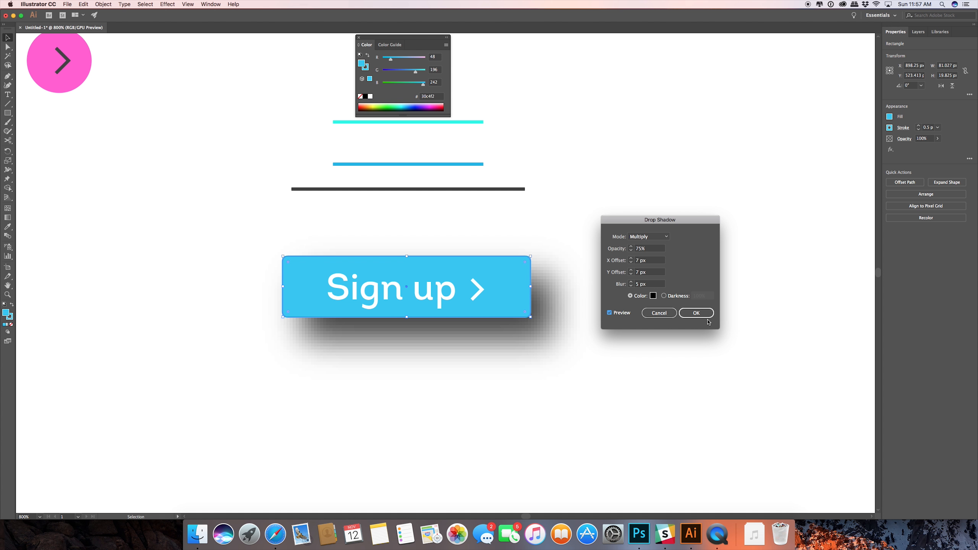
Set the drop shadow to 20% opacity, 0 px X and Y offsets and 1 px blur, and apply it.
left_click(631, 251)
double_click(642, 248)
type("20")
key("Tab")
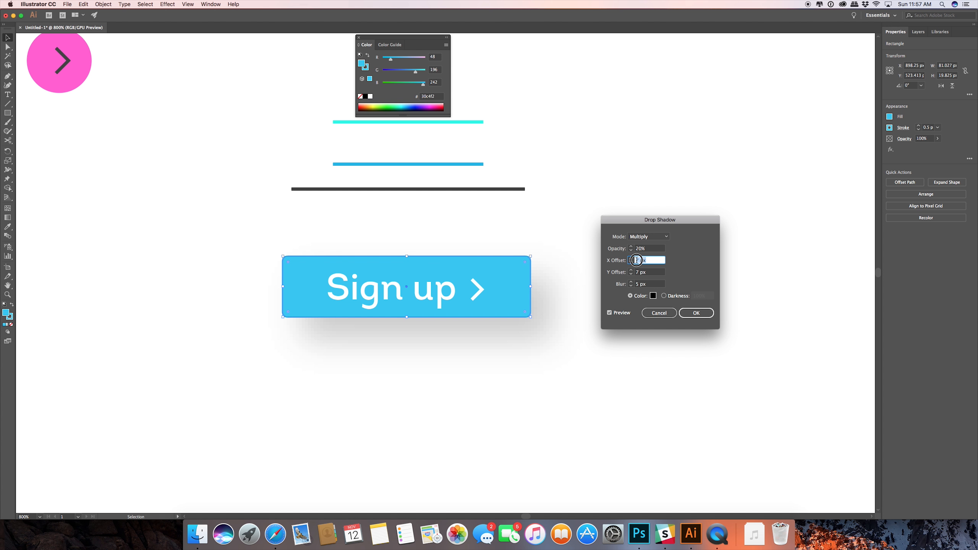
type("0")
key("Tab")
key("Tab")
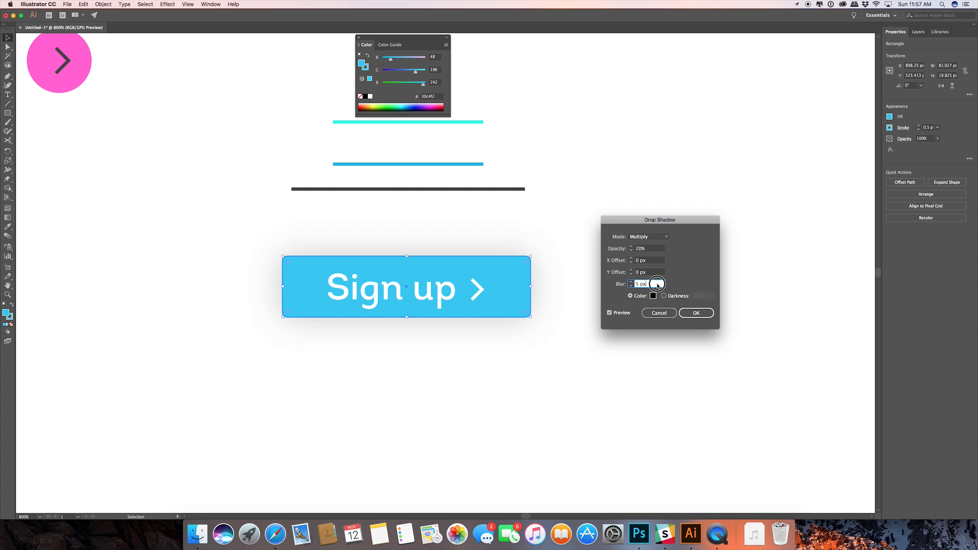
left_click(632, 285)
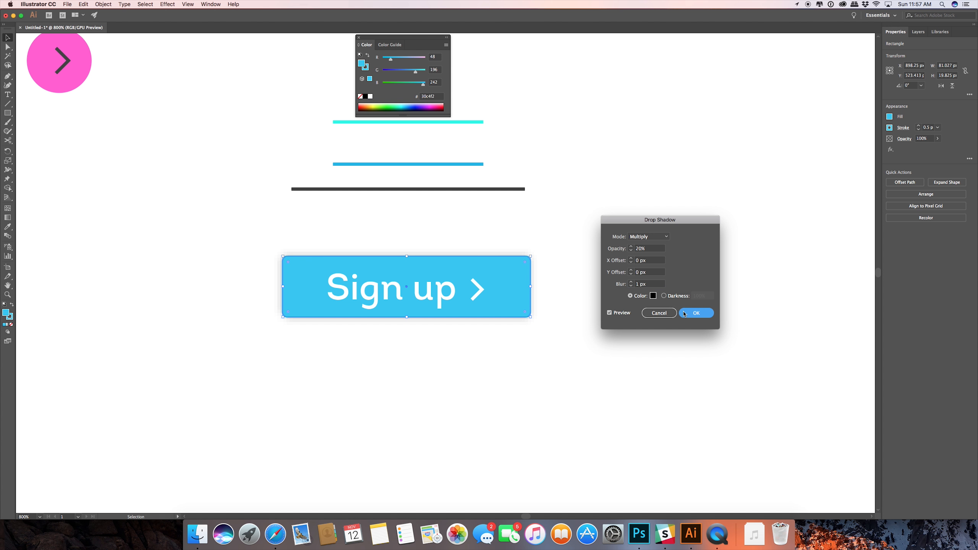
key("Return")
Reopen the drop shadow settings of the blue "Sign up" button rectangle and raise the blur to 3 px.
scroll(594, 287, "down", 2)
scroll(594, 287, "down", 2)
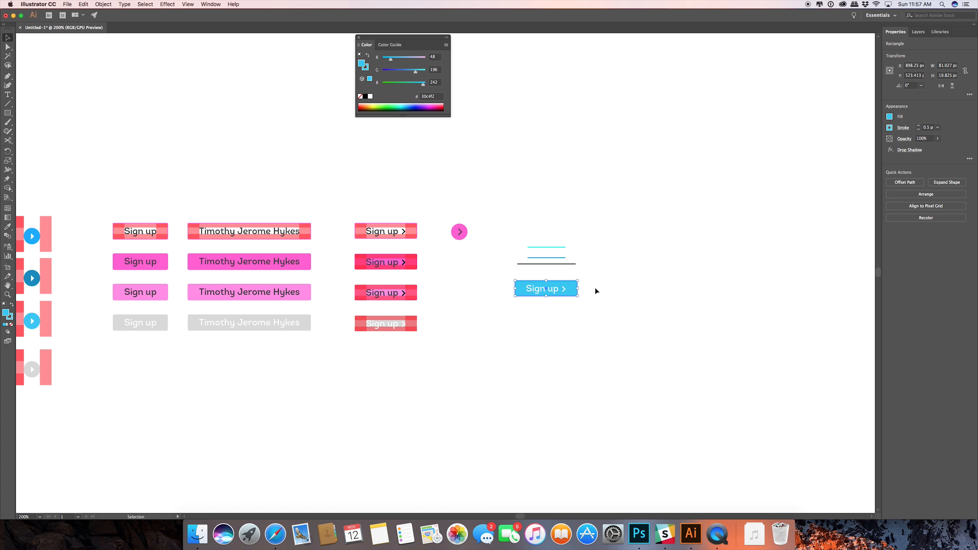
left_click(605, 299)
scroll(610, 304, "up", 1)
scroll(608, 300, "up", 1)
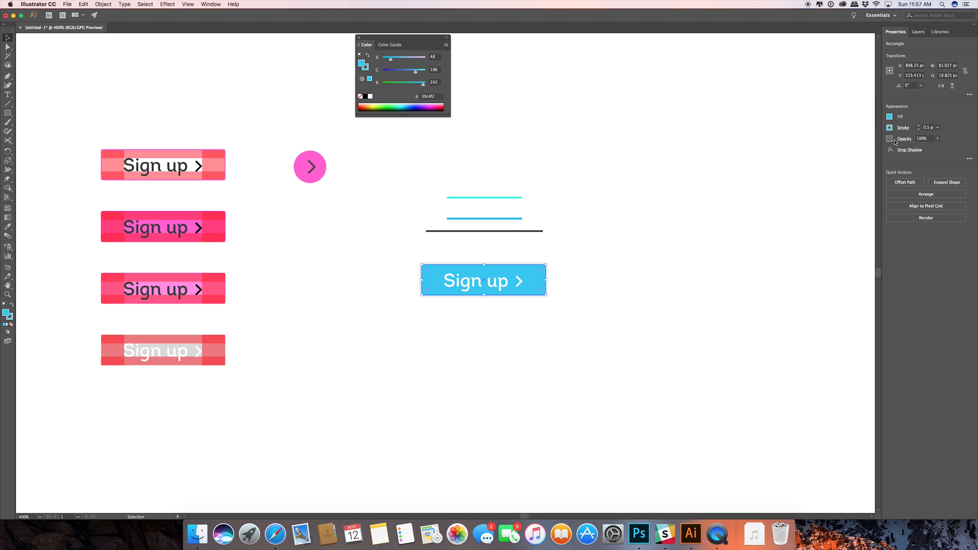
left_click(910, 149)
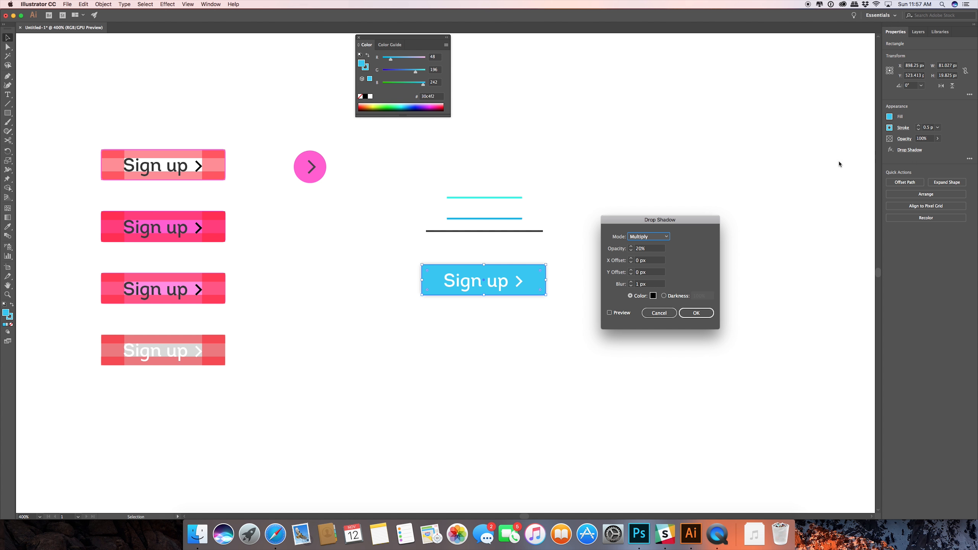
left_click(631, 285)
left_click(631, 281)
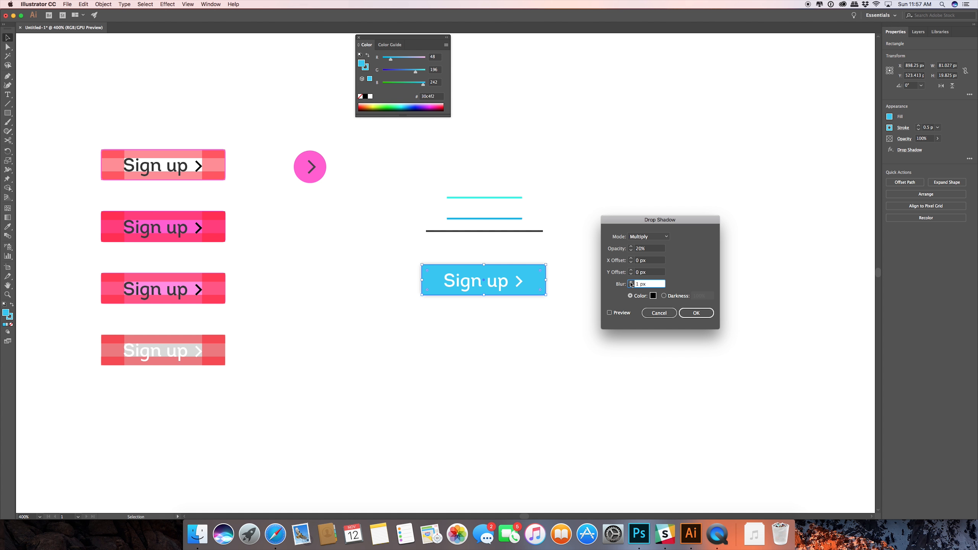
left_click(631, 282)
left_click(630, 281)
Set the drop shadow's Y offset and X offset to 0.5 px each, with the preview turned on.
left_click(639, 273)
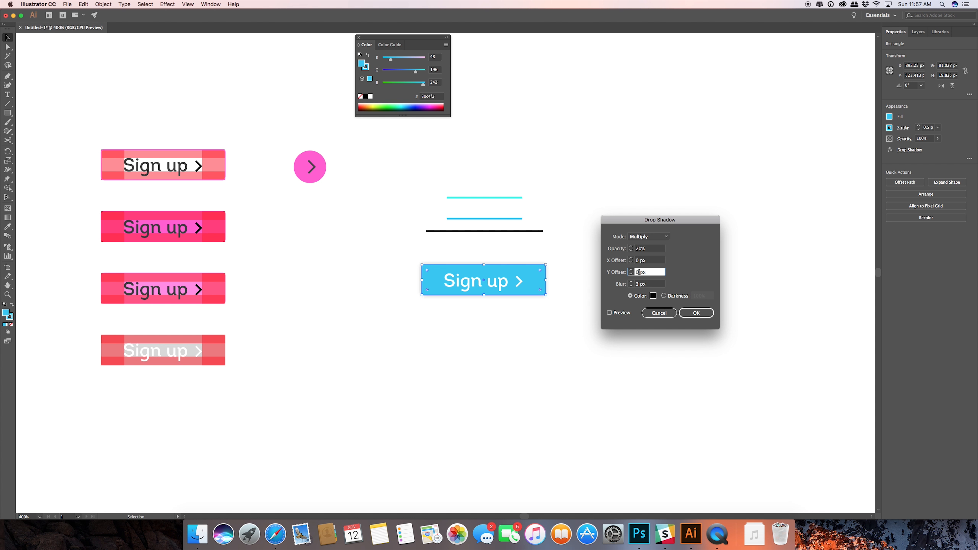
type(".5")
left_click(609, 314)
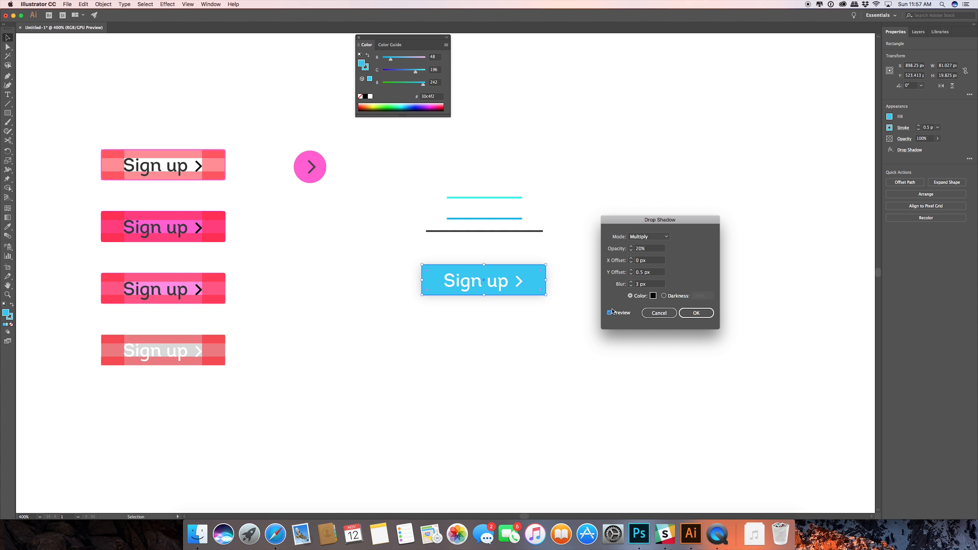
left_click(641, 261)
type(".5")
Fine-tune the drop shadow's opacity and blur against the preview, and apply the effect to the blue button.
left_click(657, 249)
left_click(632, 246)
left_click(632, 246)
left_click(631, 286)
left_click(631, 286)
left_click(632, 283)
left_click(640, 284)
type(".5")
left_click(648, 249)
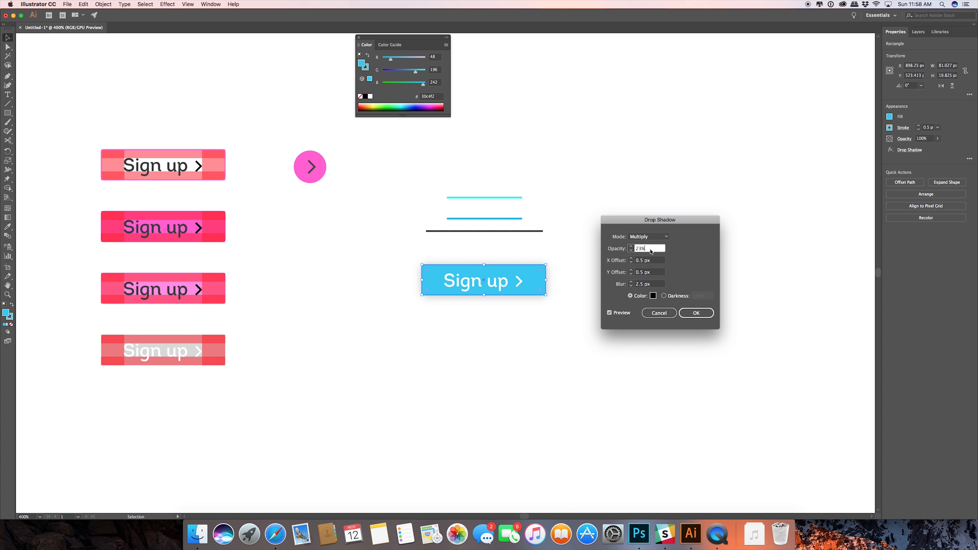
left_click(629, 247)
left_click(630, 248)
left_click(631, 286)
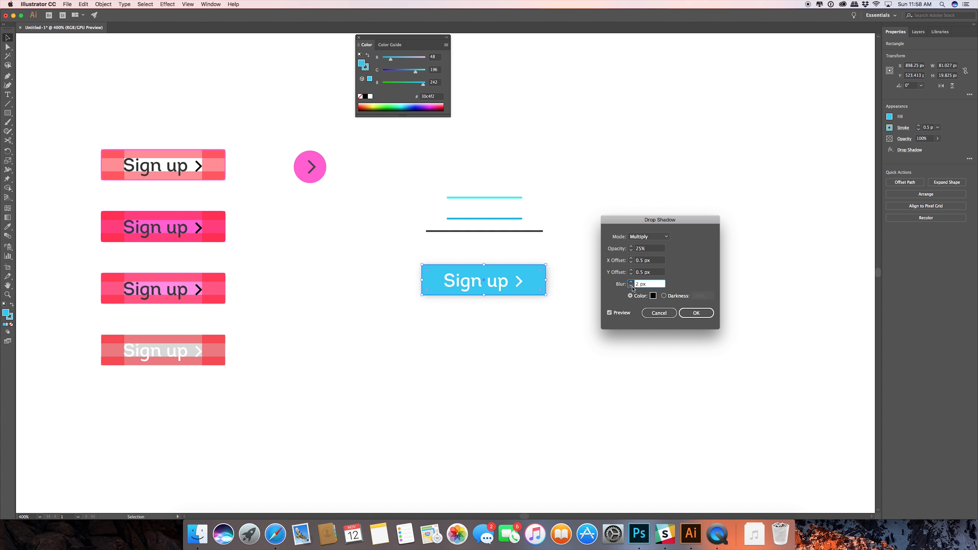
left_click(679, 312)
left_click(612, 314)
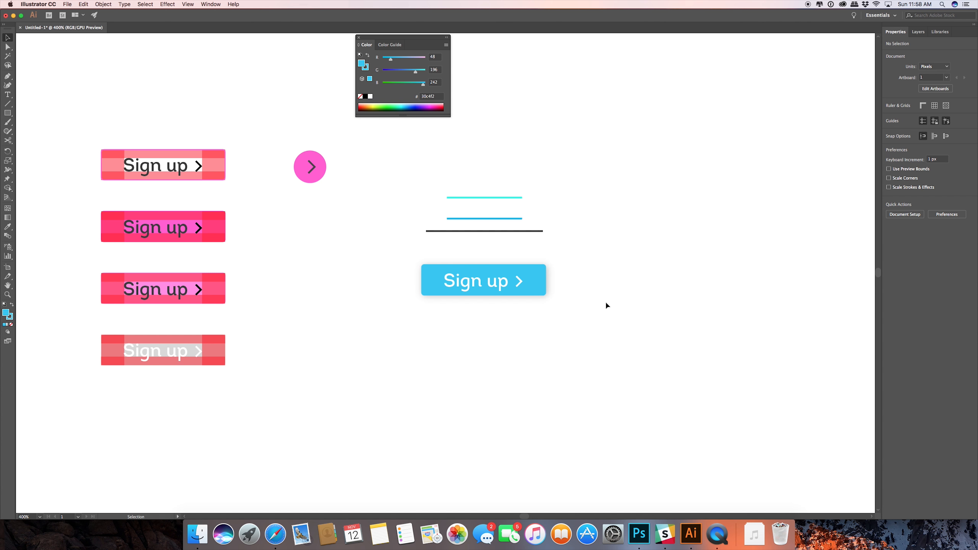
Examine the blue button's shadow at several magnifications alongside the other button sets.
scroll(600, 296, "up", 1, "alt")
scroll(600, 300, "down", 5, "alt")
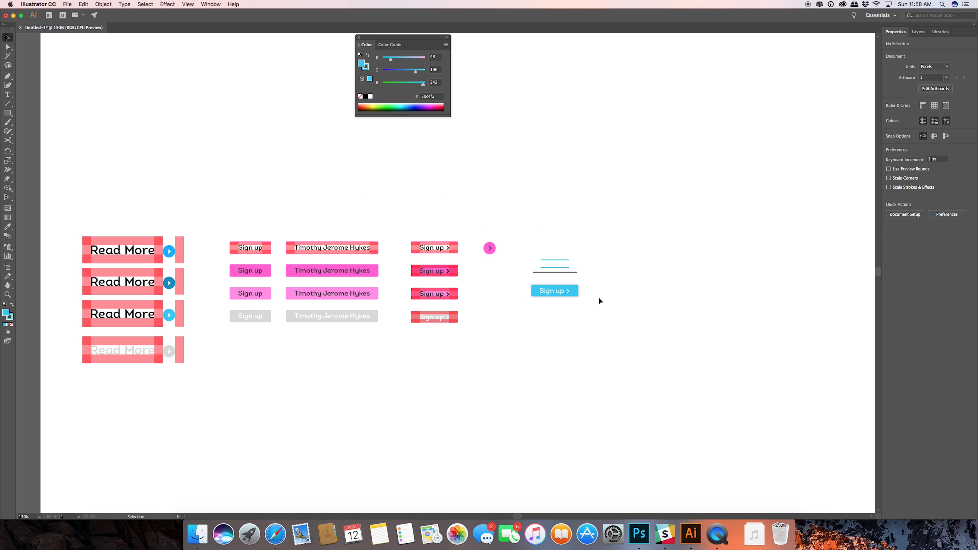
scroll(599, 298, "down", 2, "alt")
scroll(599, 300, "up", 1)
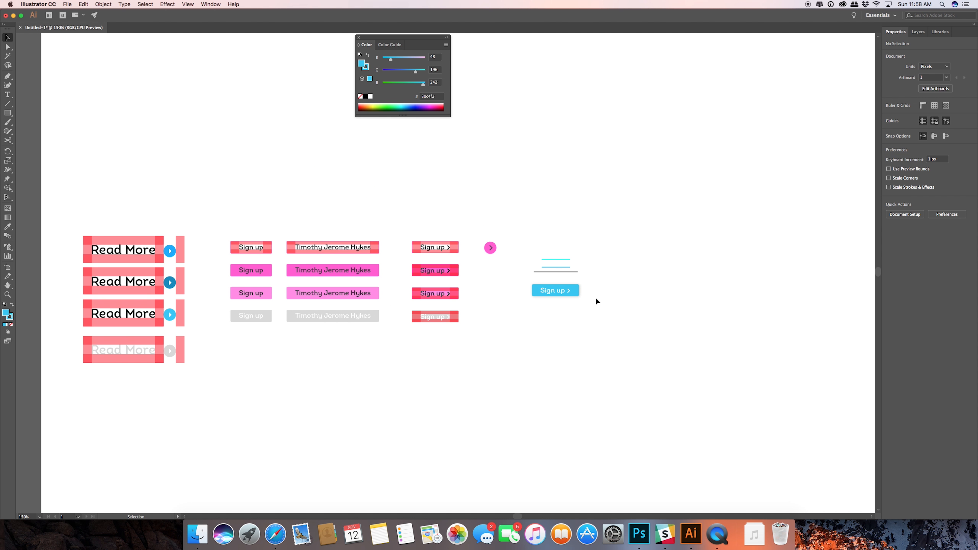
scroll(595, 297, "up", 1)
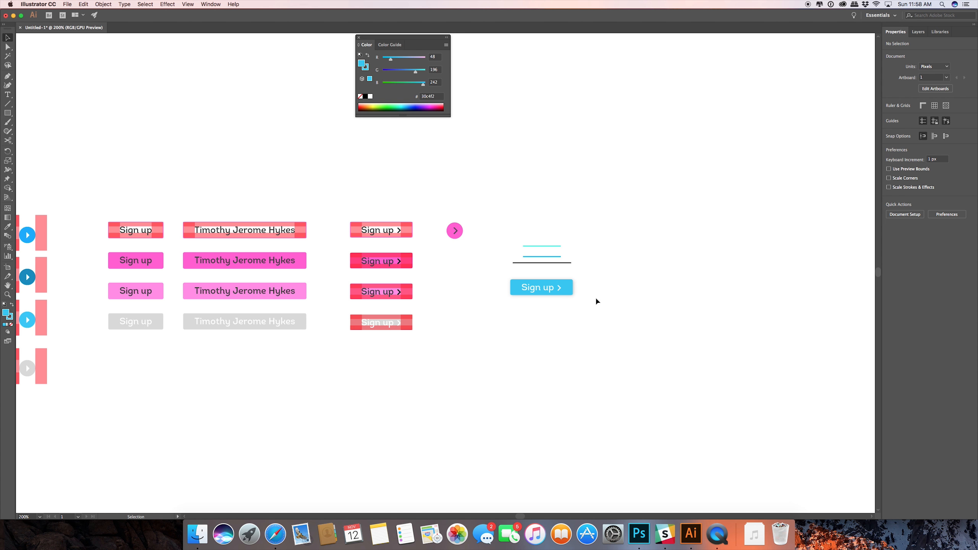
scroll(595, 297, "down", 1)
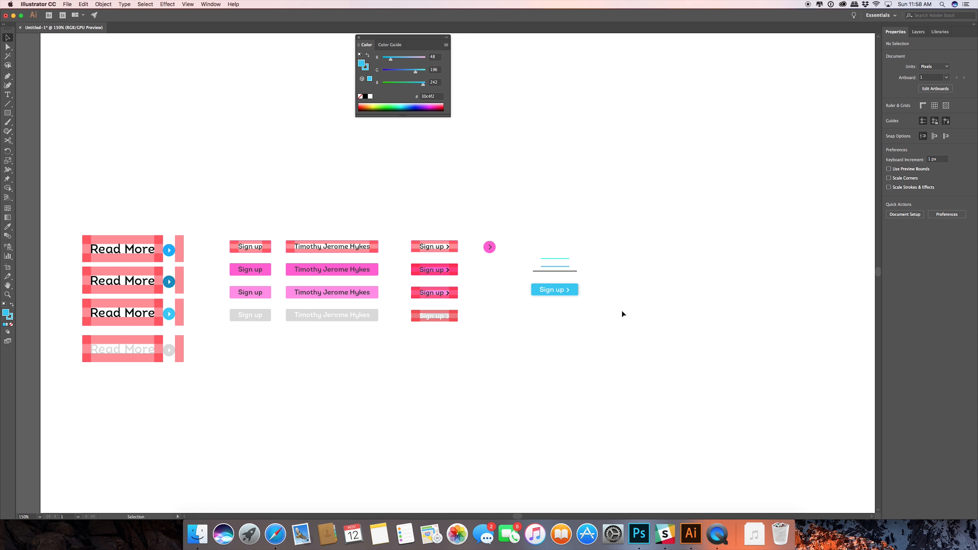
scroll(582, 299, "up", 3)
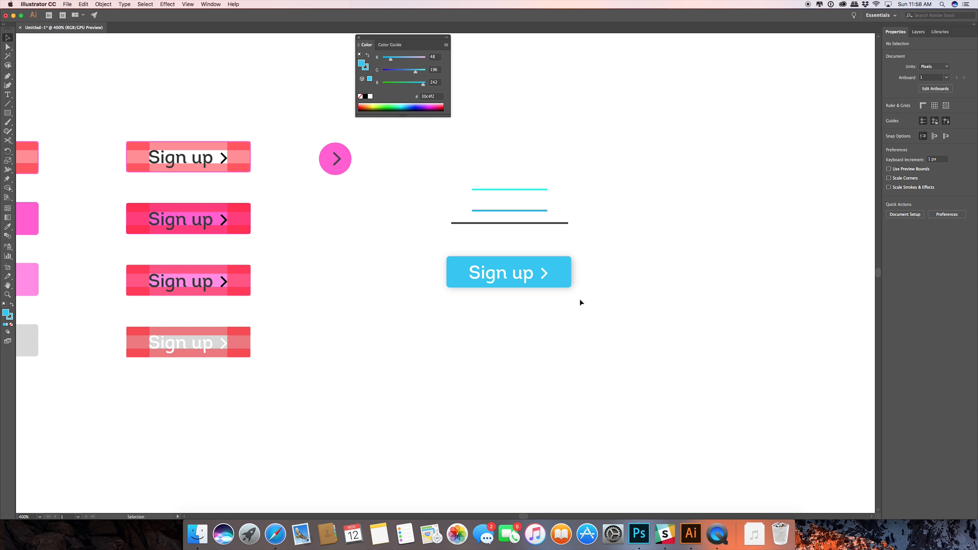
Duplicate the complete blue "Sign up" button with its chevron directly below the original, and leave nothing selected.
left_click_drag(579, 300, 463, 257)
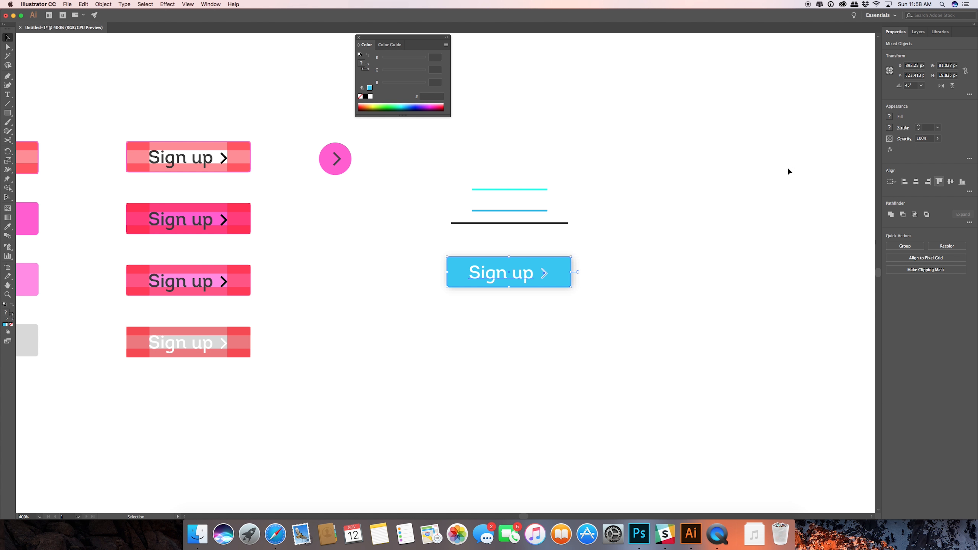
left_click(508, 339)
left_click_drag(470, 279, 648, 316)
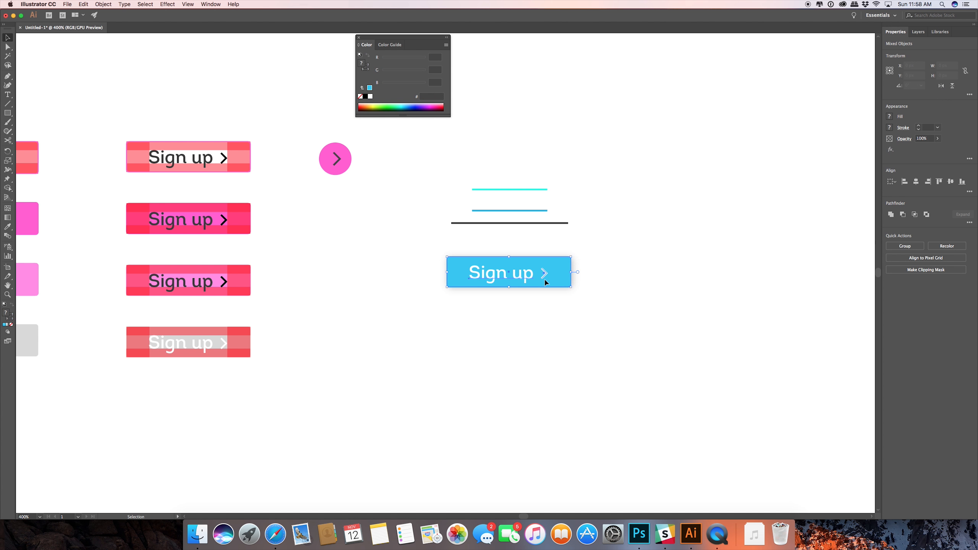
left_click_drag(470, 272, 470, 328)
left_click(652, 325)
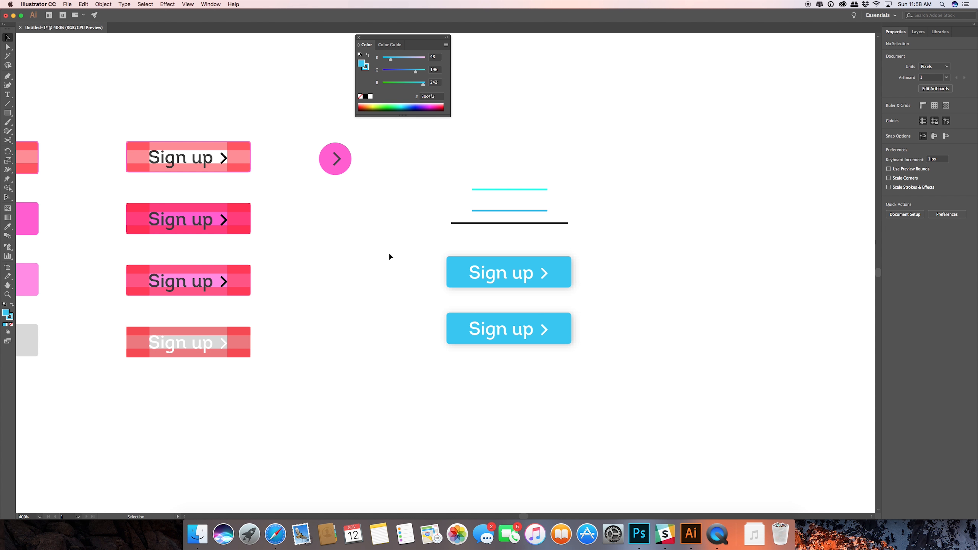
left_click(449, 270)
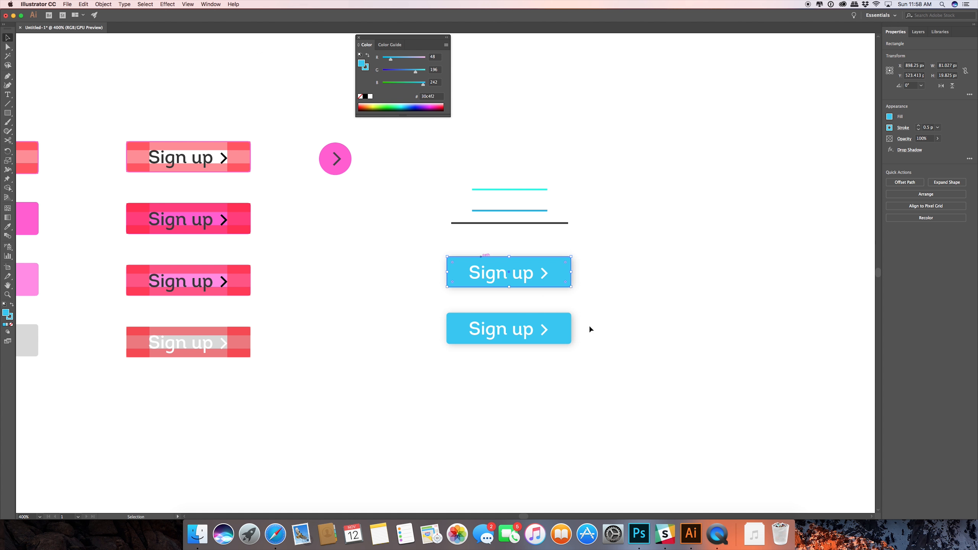
left_click(673, 298)
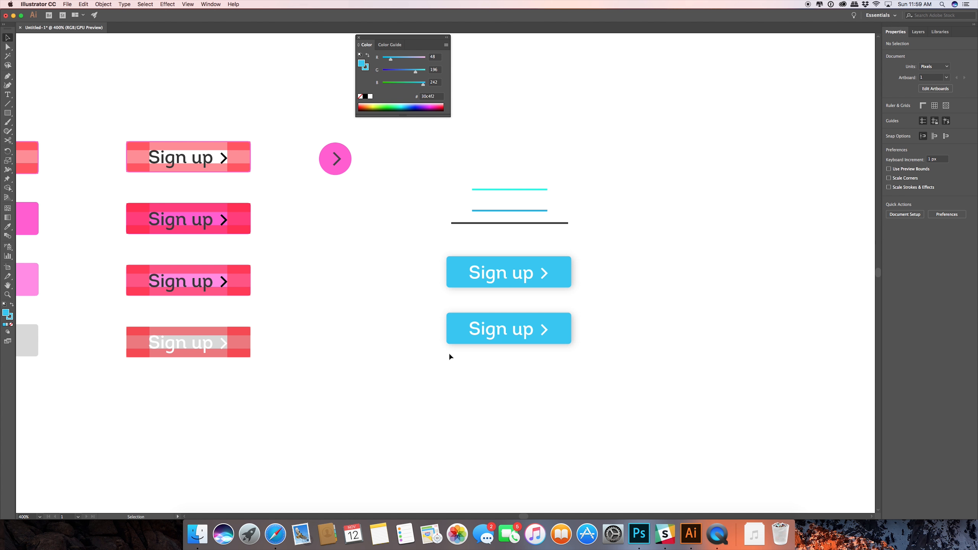
left_click(455, 327)
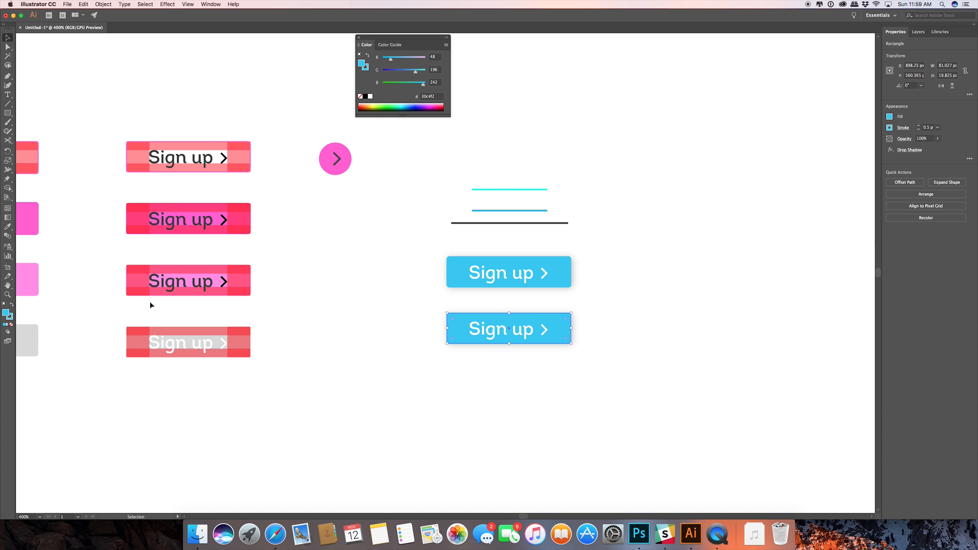
double_click(6, 313)
mouse_move(470, 225)
left_mouse_down()
mouse_move(463, 242)
mouse_move(445, 231)
mouse_move(432, 247)
mouse_move(443, 229)
mouse_move(457, 230)
left_mouse_up()
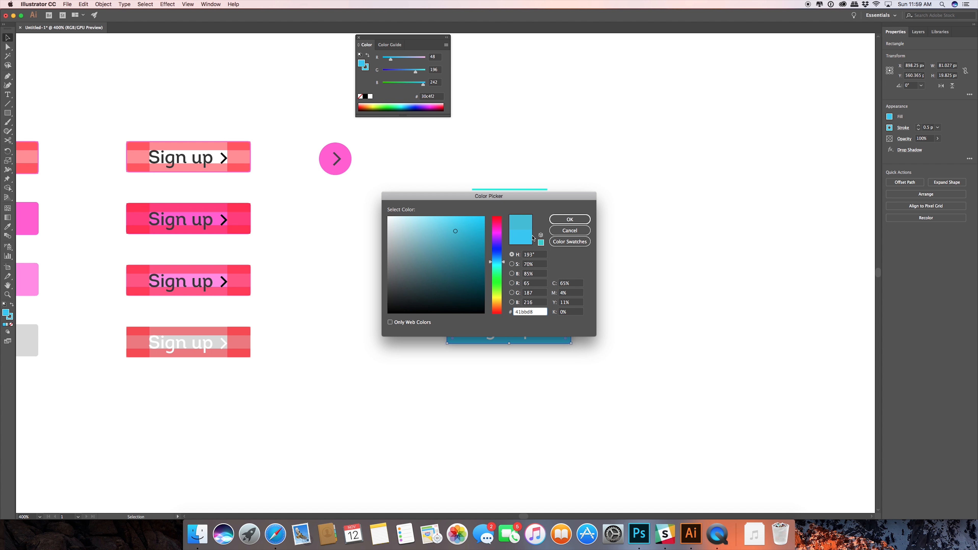
left_click(570, 230)
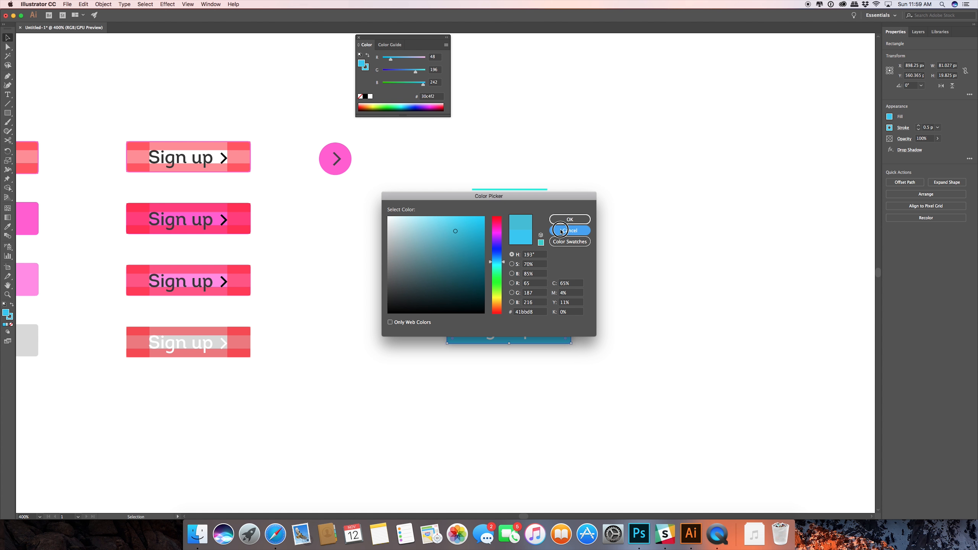
Change the fill of the lower blue "Sign up" button to the deeper blue #30abef and deselect it.
double_click(7, 313)
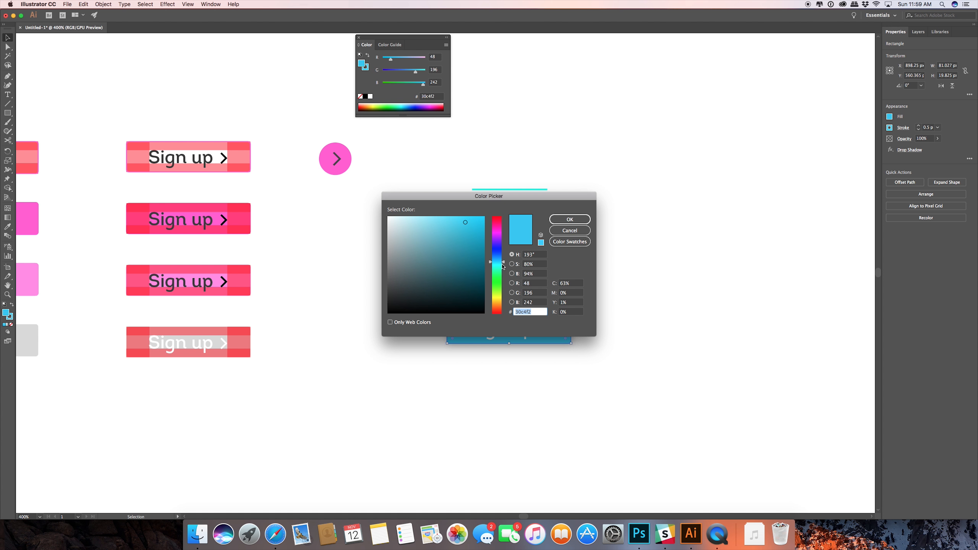
left_click_drag(505, 264, 506, 259)
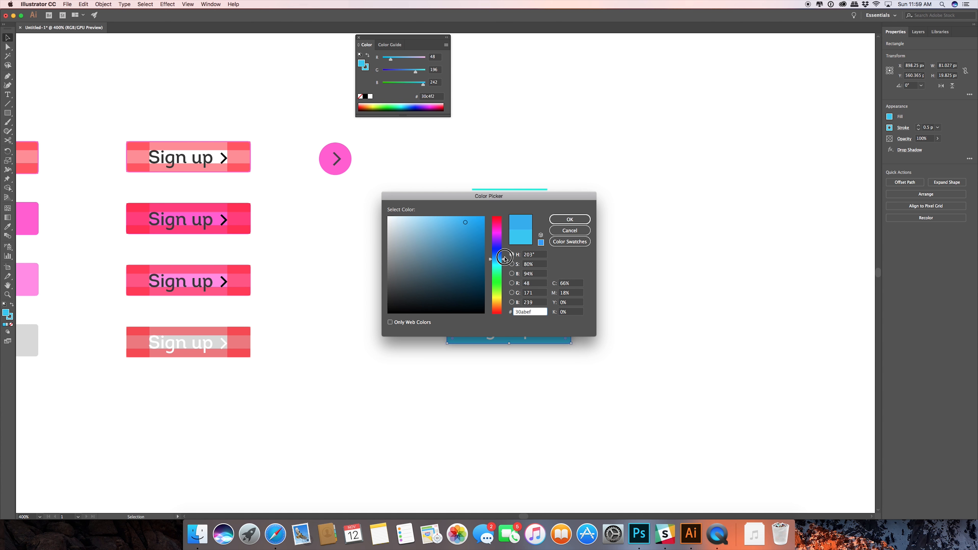
left_click(573, 220)
left_click(686, 250)
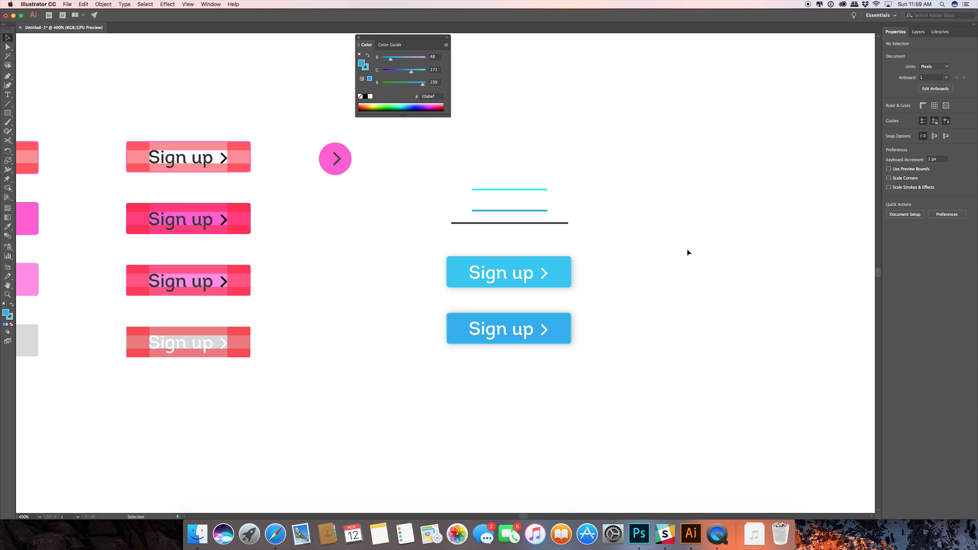
Match the lower button's stroke to its fill by reusing the colour code #30abef, and deselect the button.
left_click(453, 327)
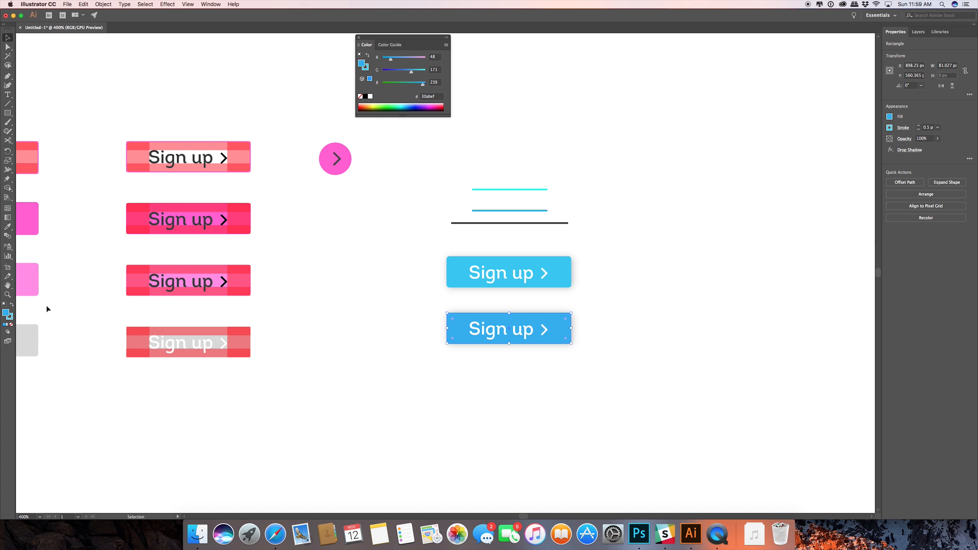
double_click(9, 315)
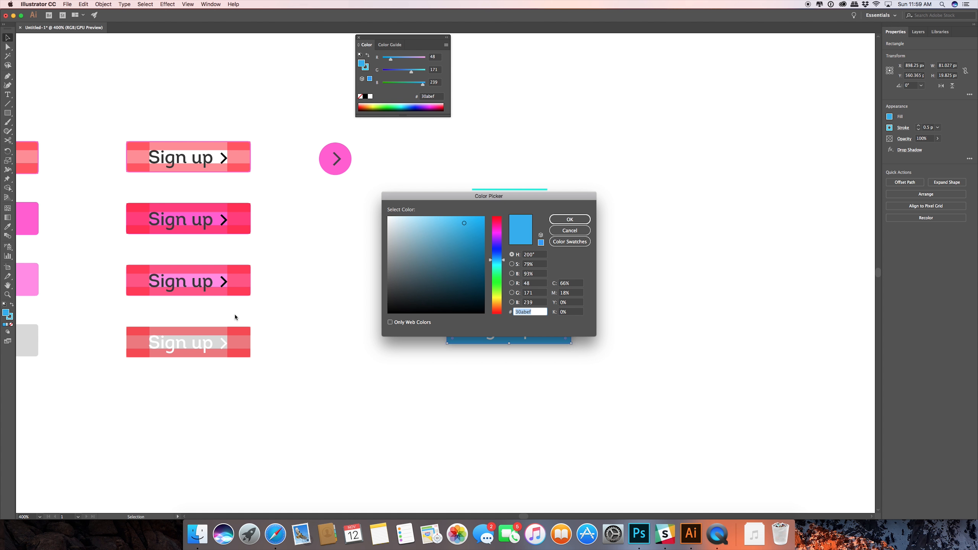
left_click(570, 219)
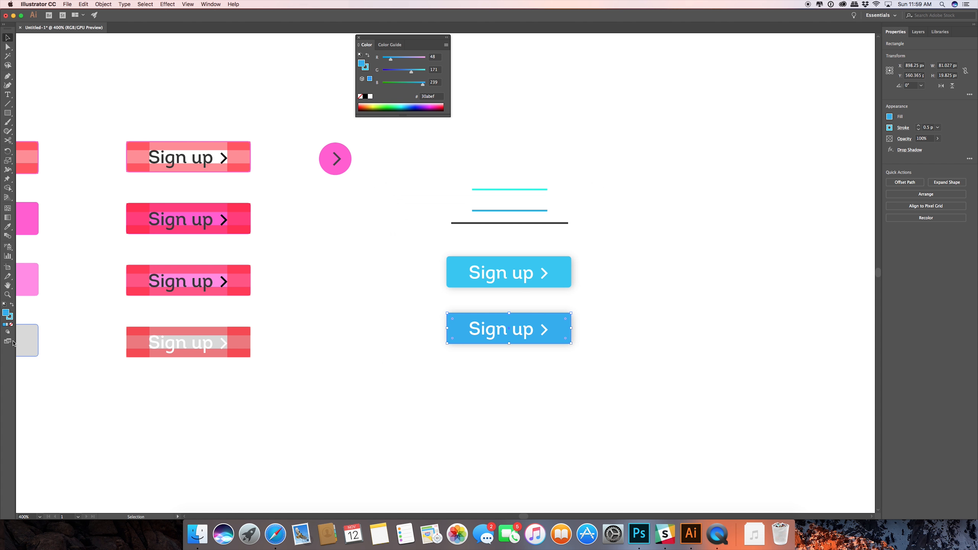
double_click(10, 317)
type("30abef")
left_click(573, 220)
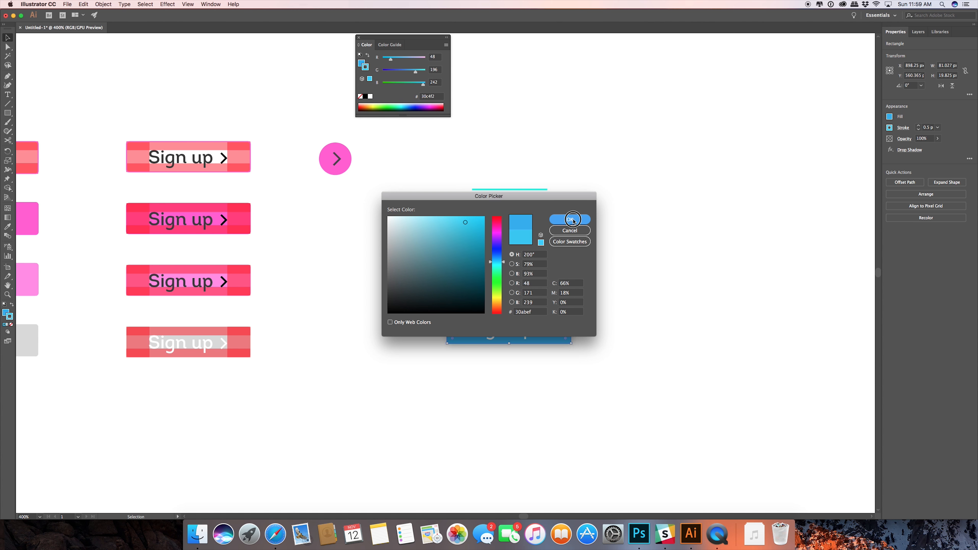
left_click(599, 253)
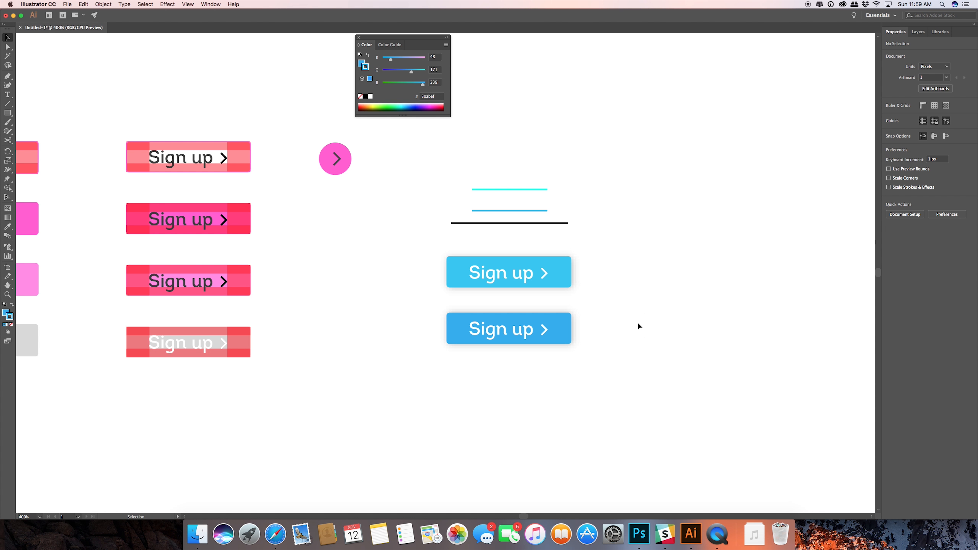
Duplicate the deeper blue "Sign up" button with its text and chevron directly below, and leave nothing selected.
left_click_drag(616, 371, 425, 306)
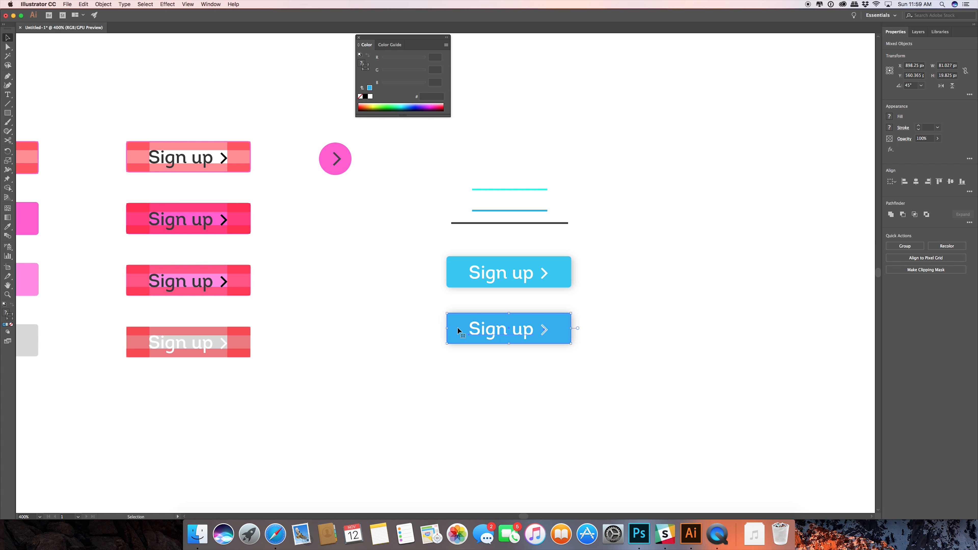
left_click_drag(458, 329, 462, 383)
left_click(621, 359)
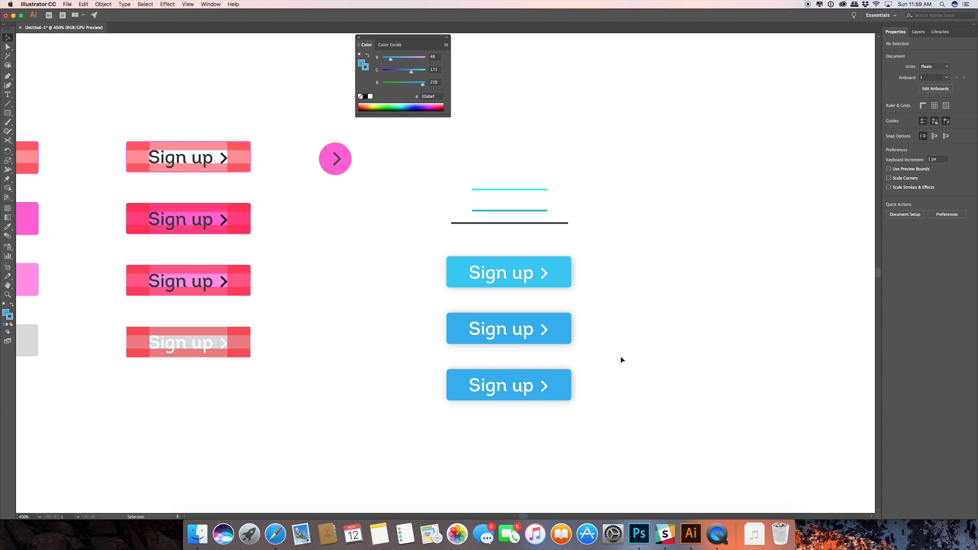
Set the third button's drop shadow X offset and Y offset to 2 px each, with the preview turned on.
scroll(621, 359, "down", 3)
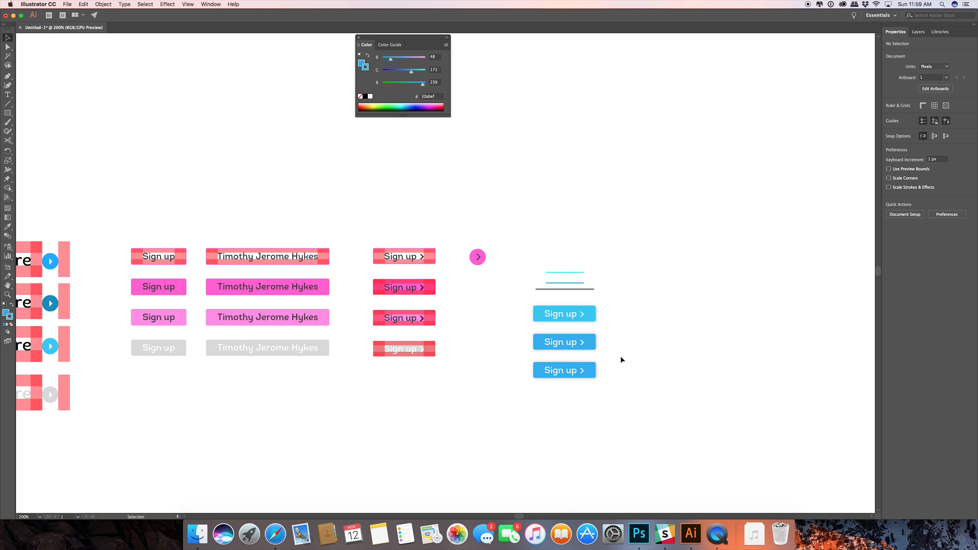
left_click_drag(610, 390, 589, 350)
scroll(585, 344, "up", 2)
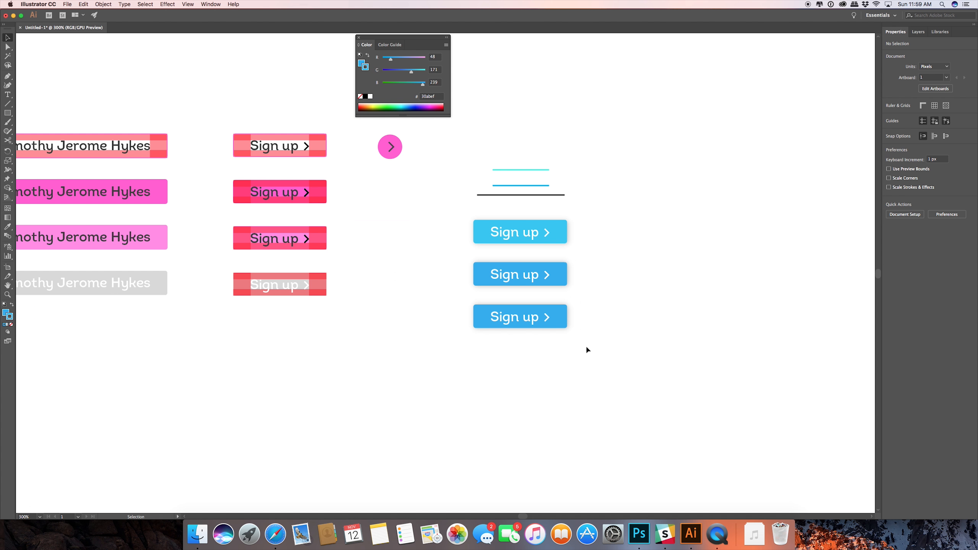
scroll(586, 350, "up", 1)
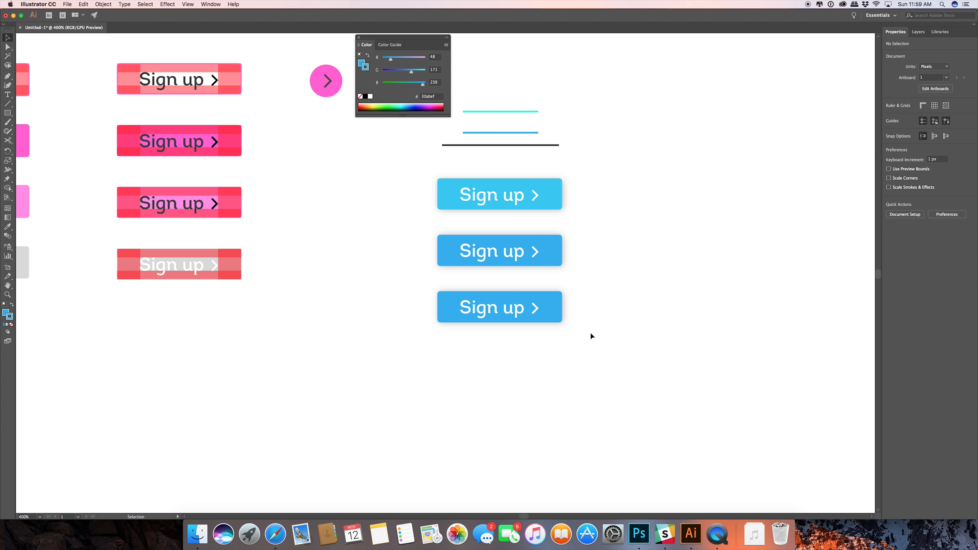
left_click(555, 300)
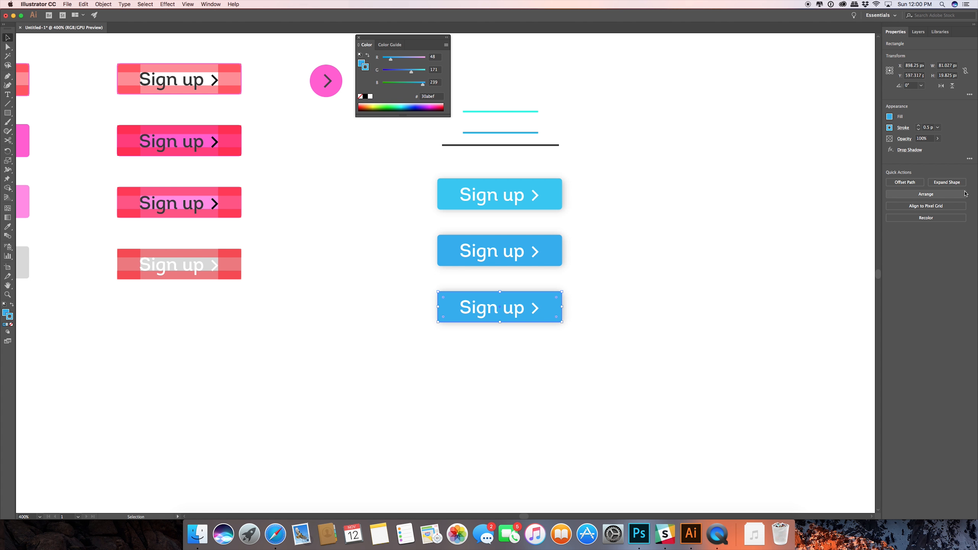
left_click(904, 150)
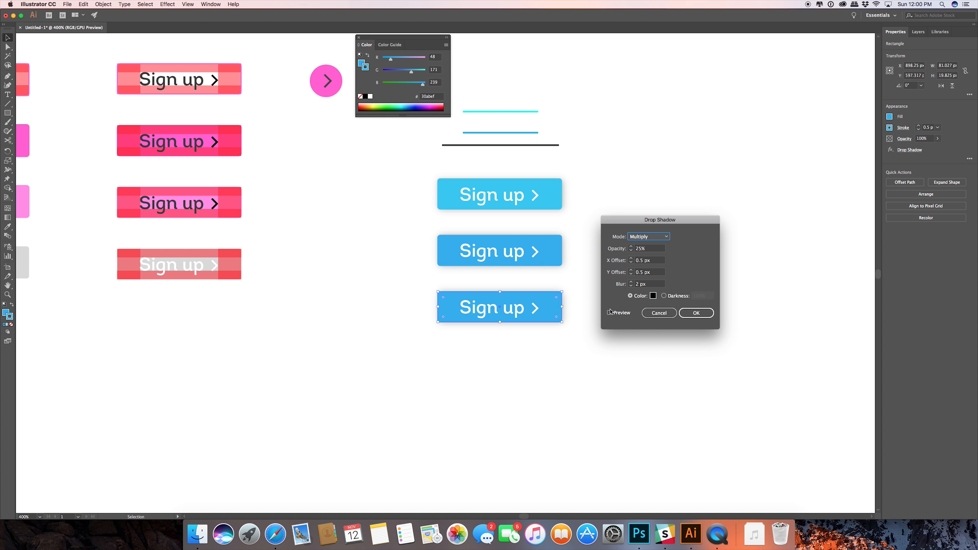
left_click(632, 258)
left_click(631, 258)
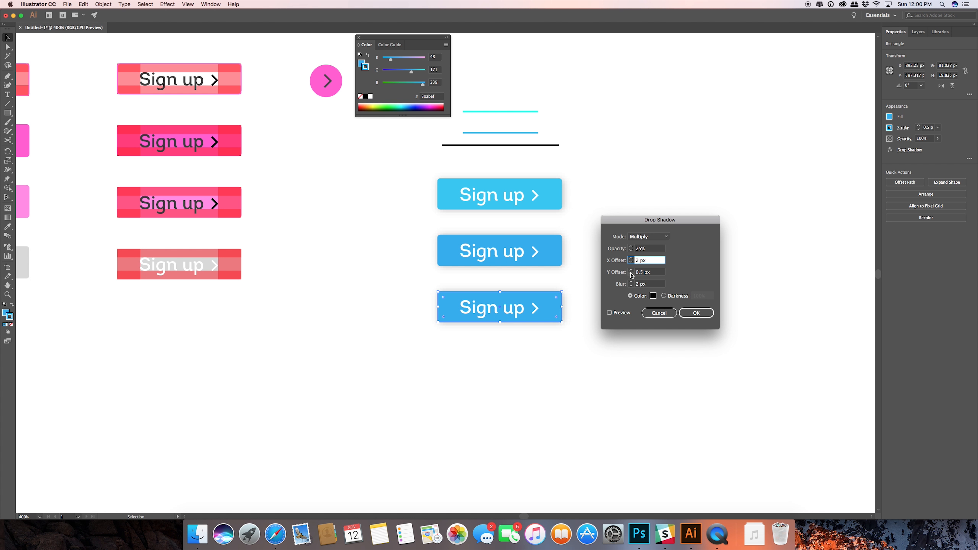
left_click(630, 270)
left_click(631, 270)
left_click(610, 313)
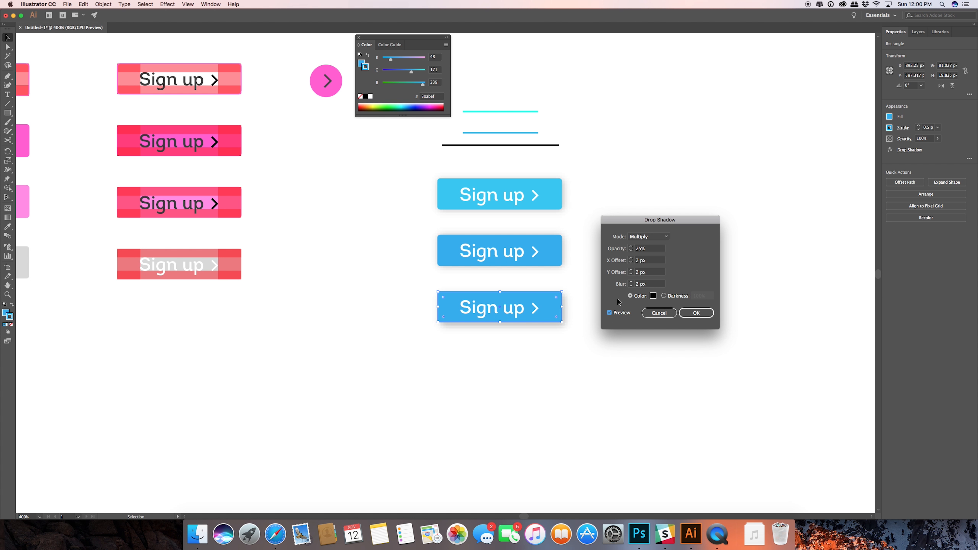
Test a 3 px Y offset for the drop shadow, return it to 2 px, and apply the effect.
left_click(631, 270)
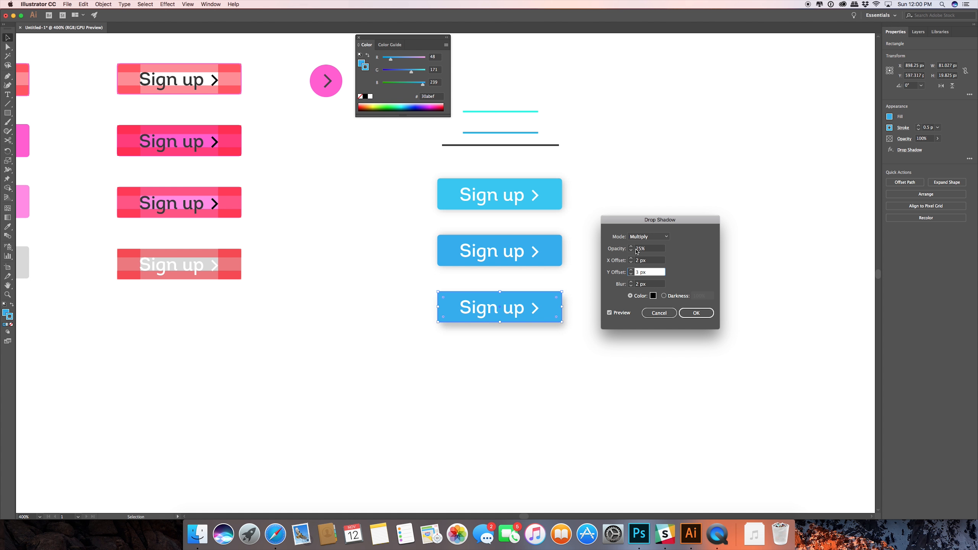
left_click(632, 274)
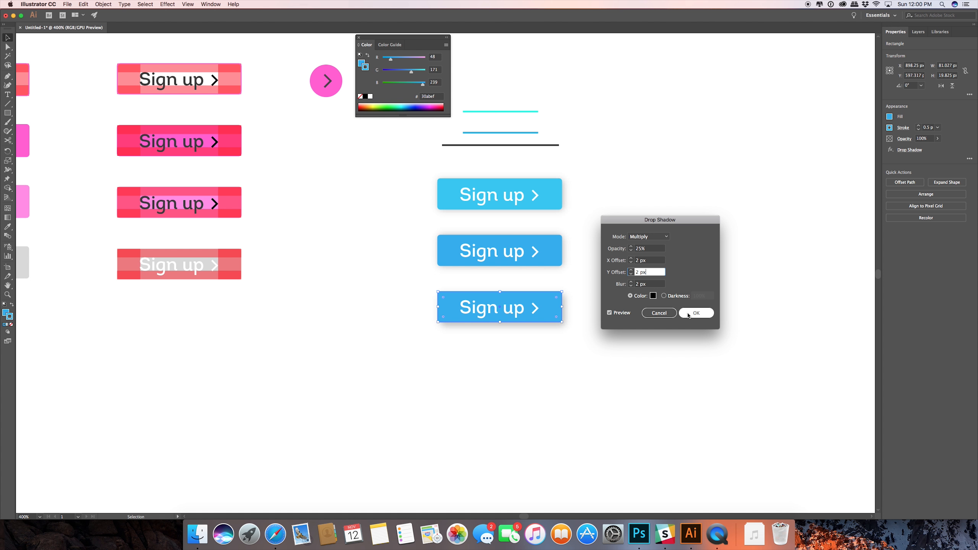
left_click(689, 315)
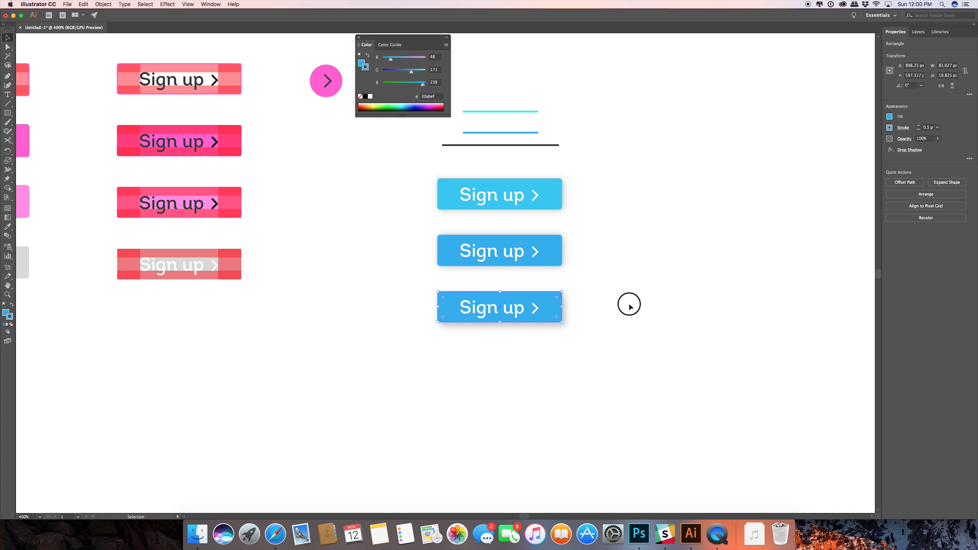
left_click(629, 304)
Change the fill of the third blue "Sign up" button to the light cyan #76e2f4.
scroll(628, 303, "down", 2)
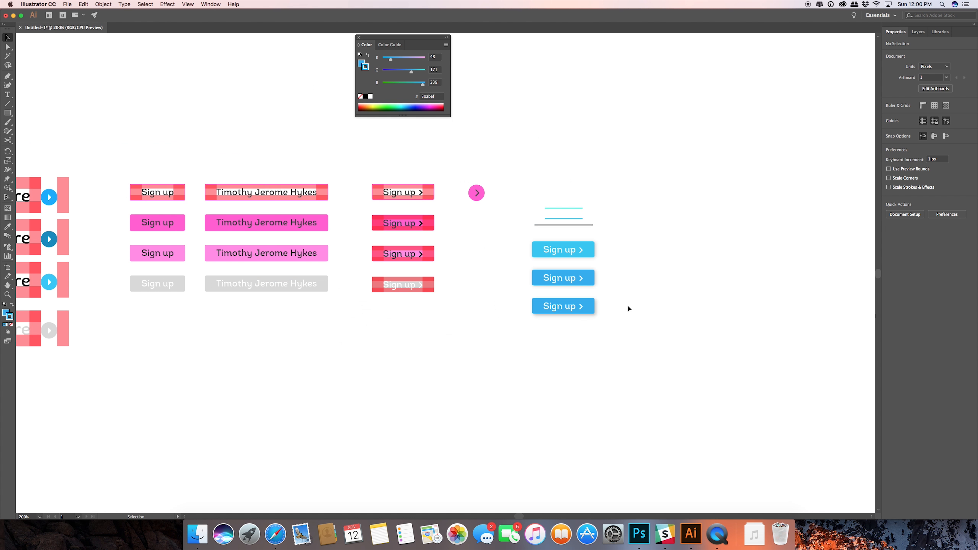
scroll(628, 306, "down", 1)
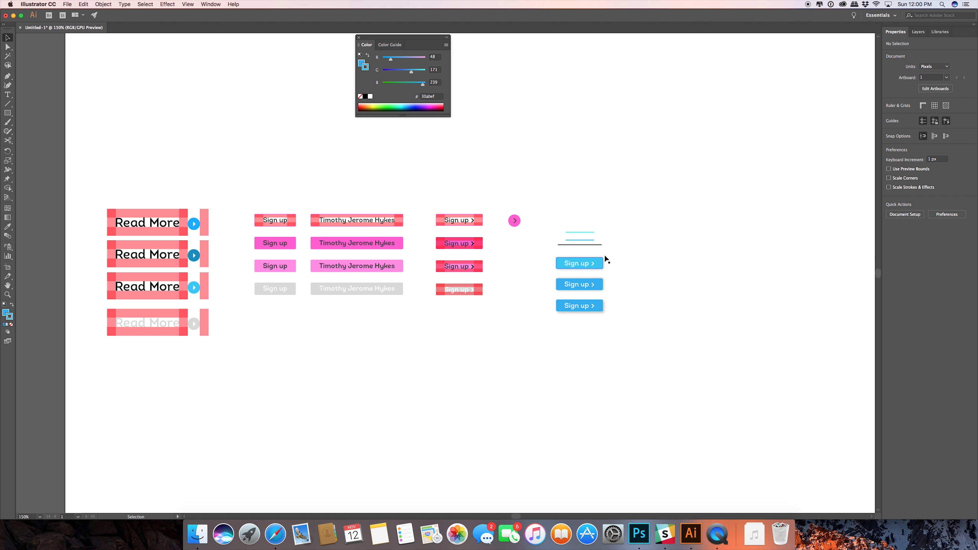
double_click(598, 304)
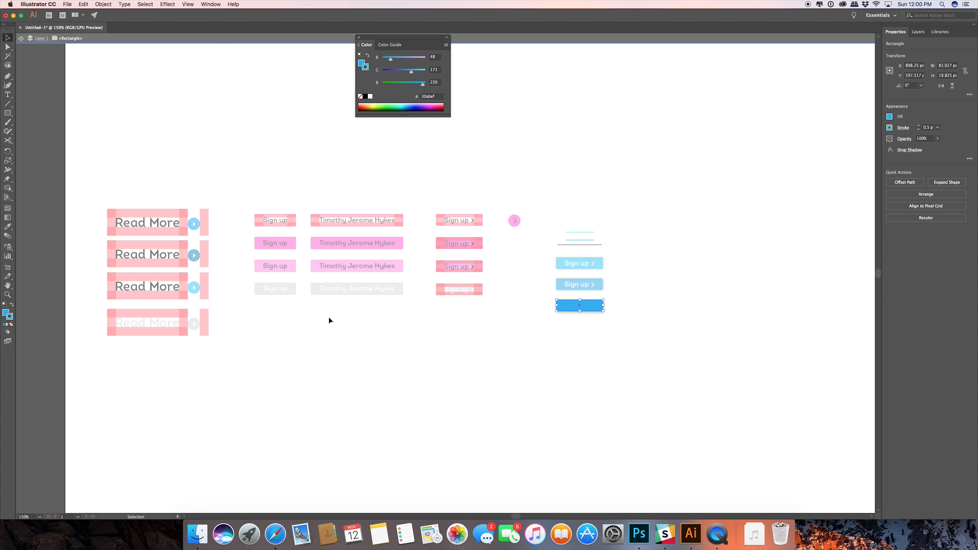
double_click(646, 294)
left_click(563, 308)
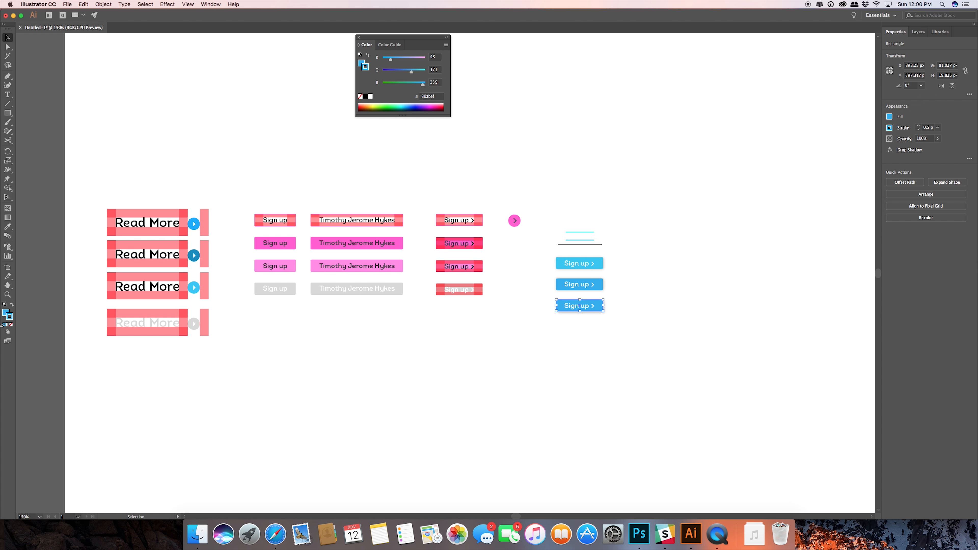
double_click(5, 312)
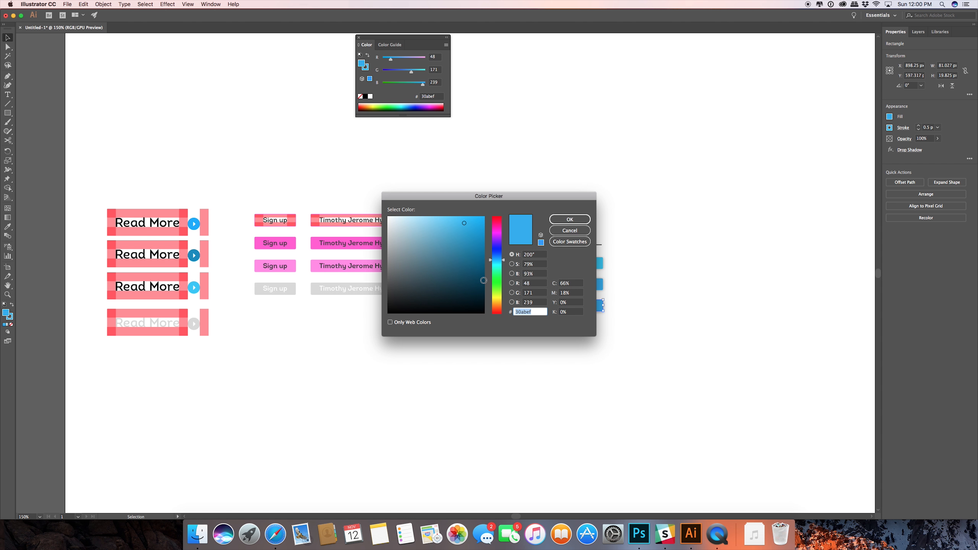
left_click(504, 264)
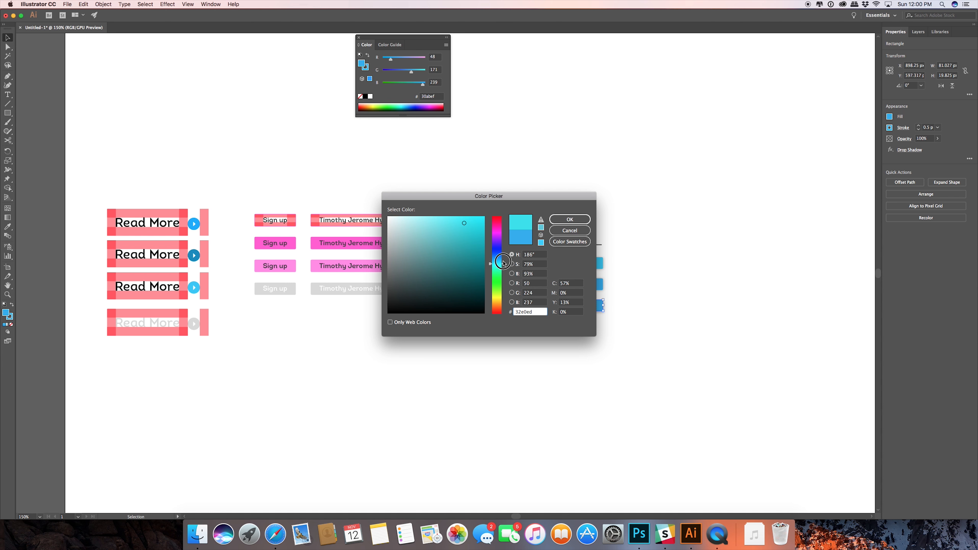
left_click_drag(503, 261, 501, 260)
left_click_drag(446, 223, 438, 220)
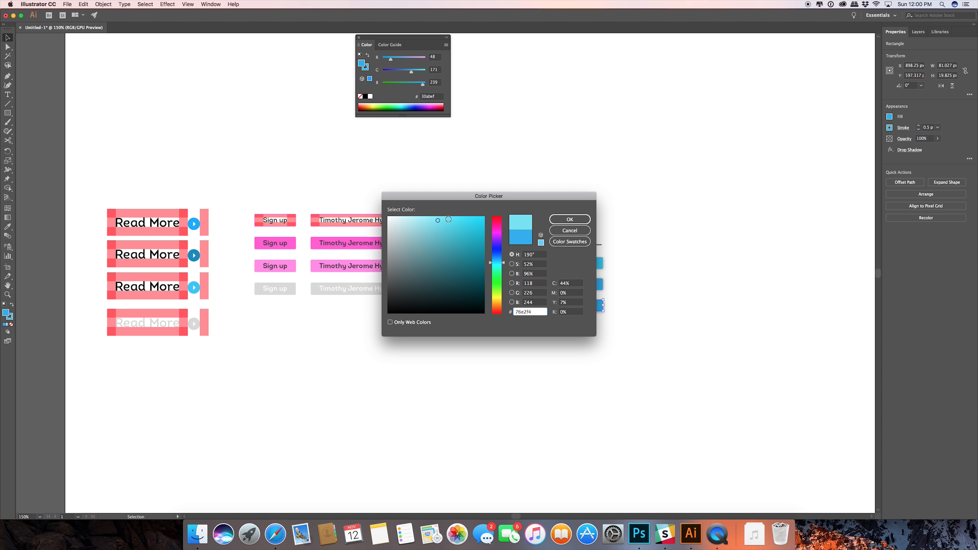
left_click(556, 220)
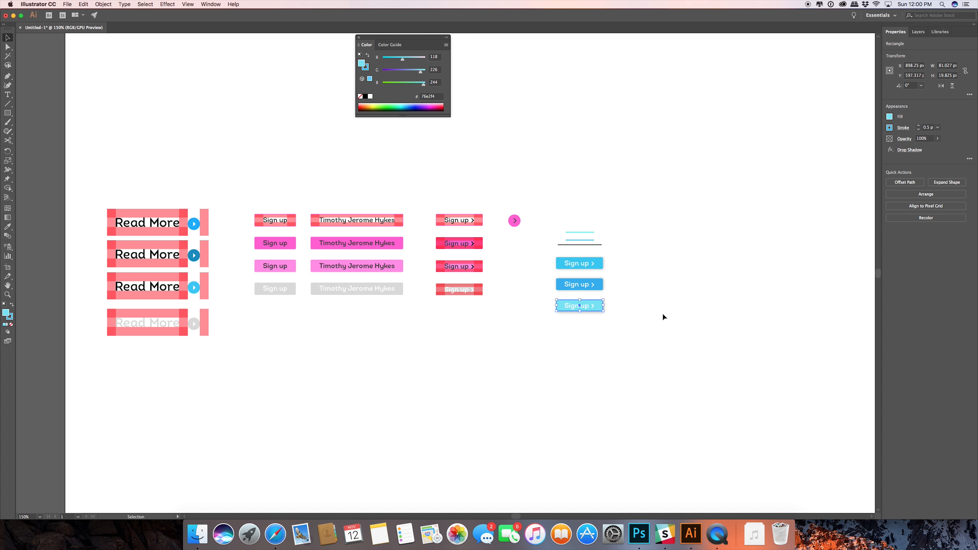
Match the third button's stroke to its light cyan fill by reusing the colour code #76e2f4, and deselect it.
double_click(6, 313)
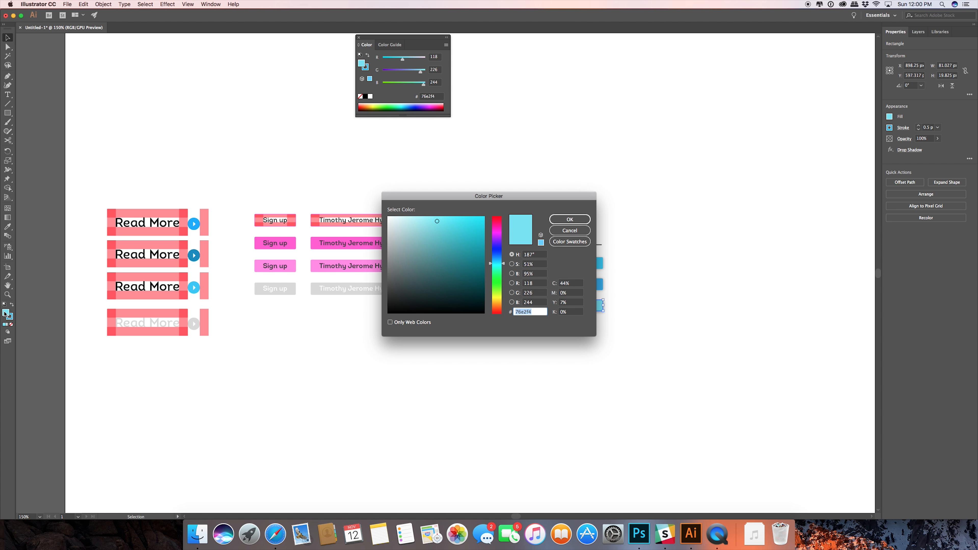
left_click(569, 219)
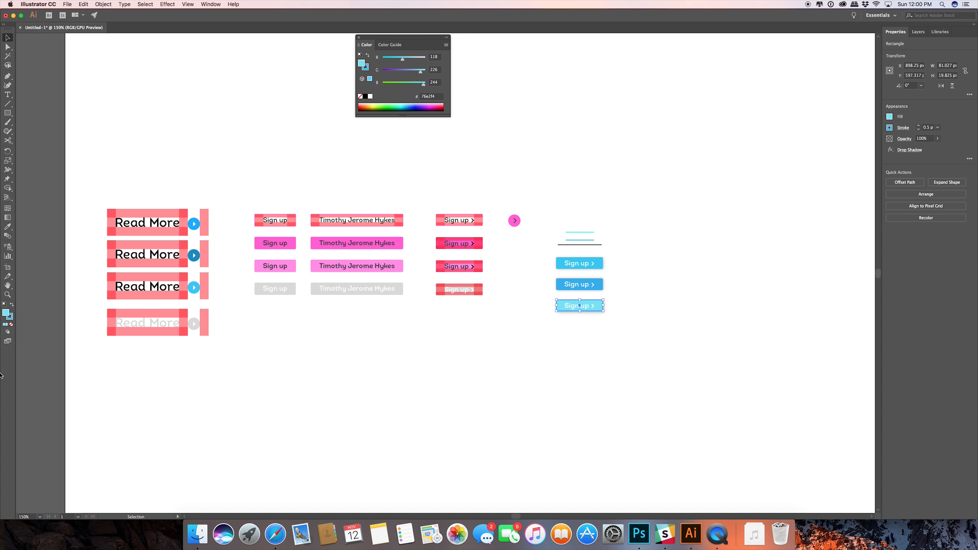
left_click(9, 316)
double_click(9, 318)
type("76e2f4")
left_click(569, 220)
left_click(719, 283)
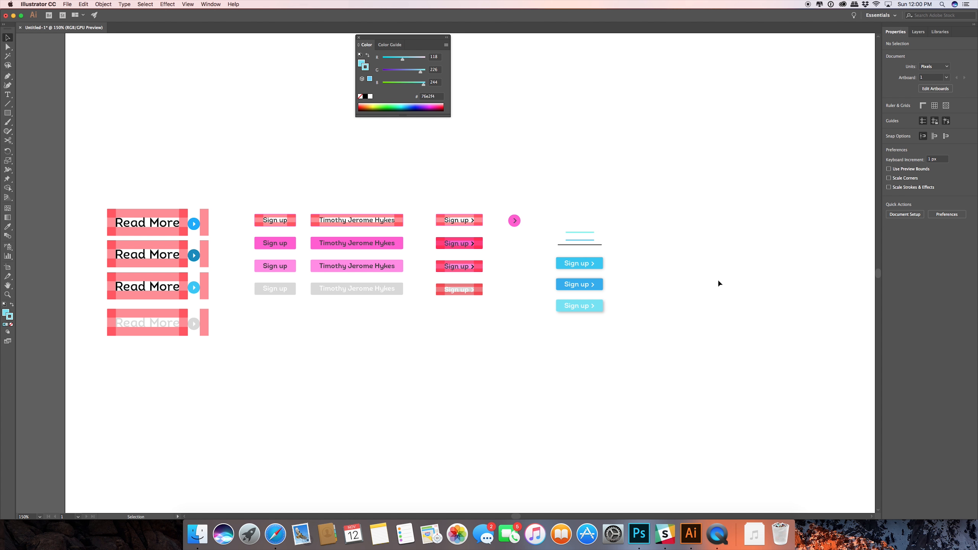
scroll(603, 322, "up", 5)
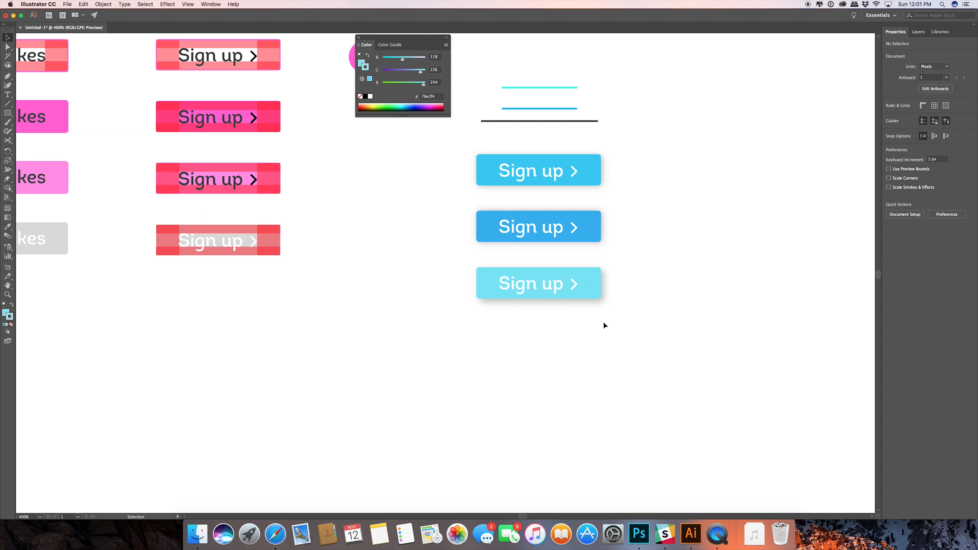
Duplicate the light cyan "Sign up" button directly below it and turn on the preview for the copied rectangle's drop shadow.
left_click_drag(602, 327, 491, 335)
left_click(594, 334)
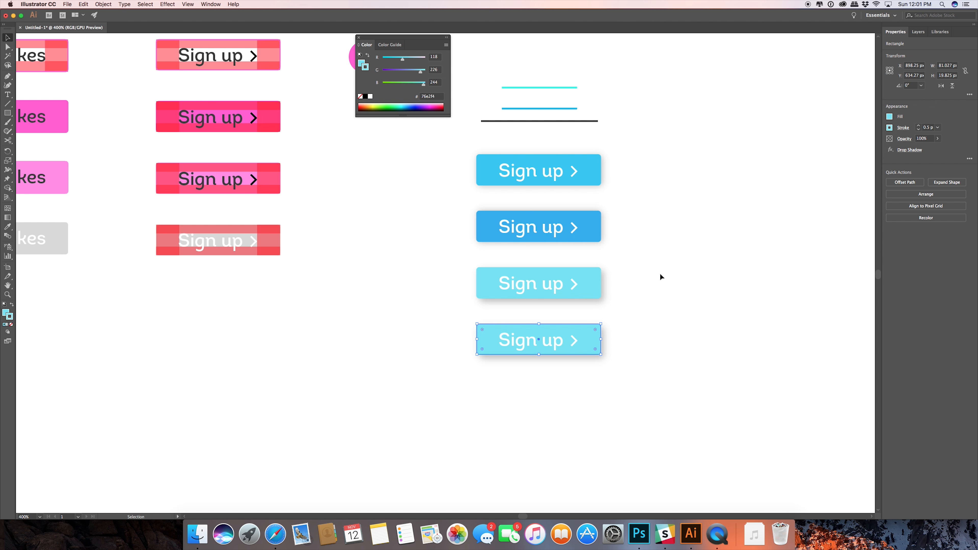
left_click(910, 151)
left_click(610, 312)
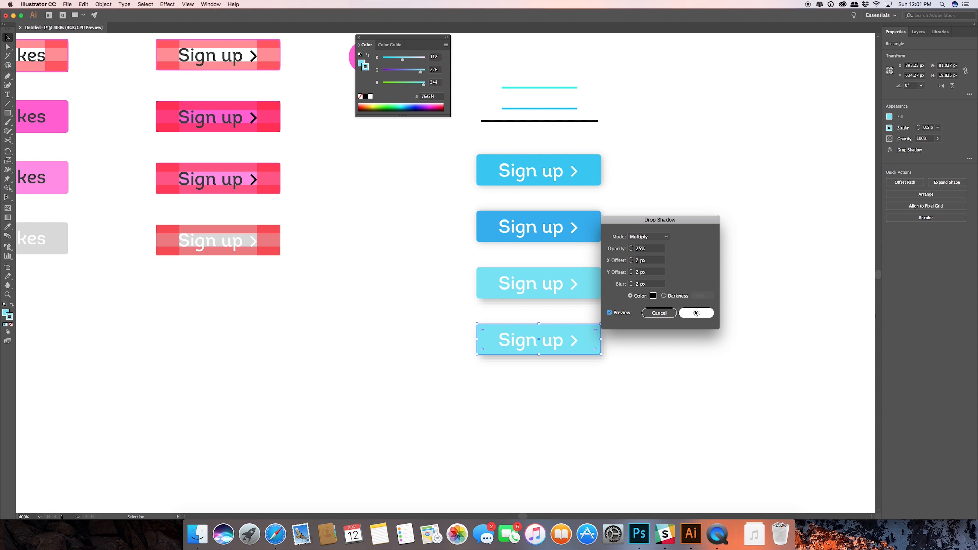
Set the fourth button's drop shadow blur, Y offset, X offset and opacity all to 0, apply the effect and deselect.
triple_click(640, 284)
type("0")
left_click_drag(649, 272, 582, 258)
type("0")
left_click(649, 261)
type("0")
left_click_drag(649, 247, 548, 248)
type("0")
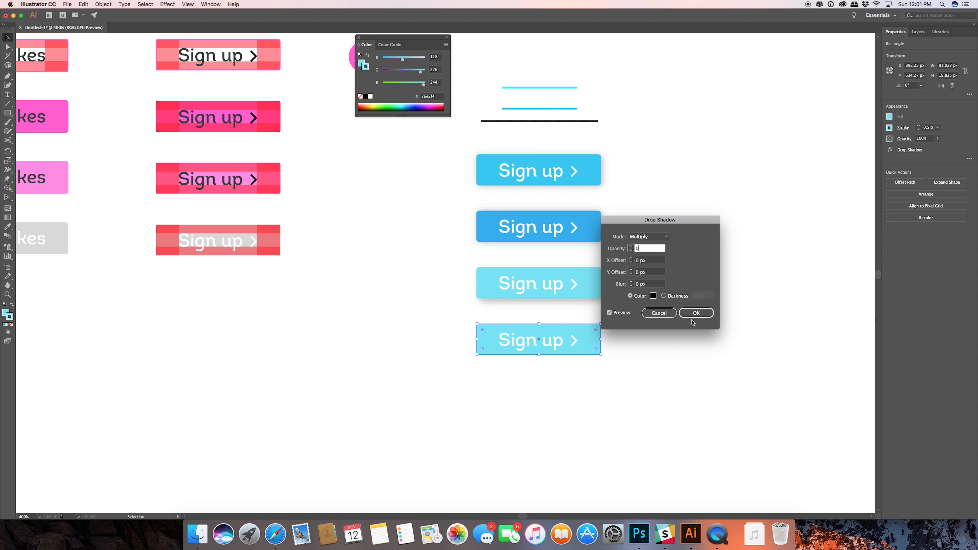
left_click(688, 315)
left_click(673, 351)
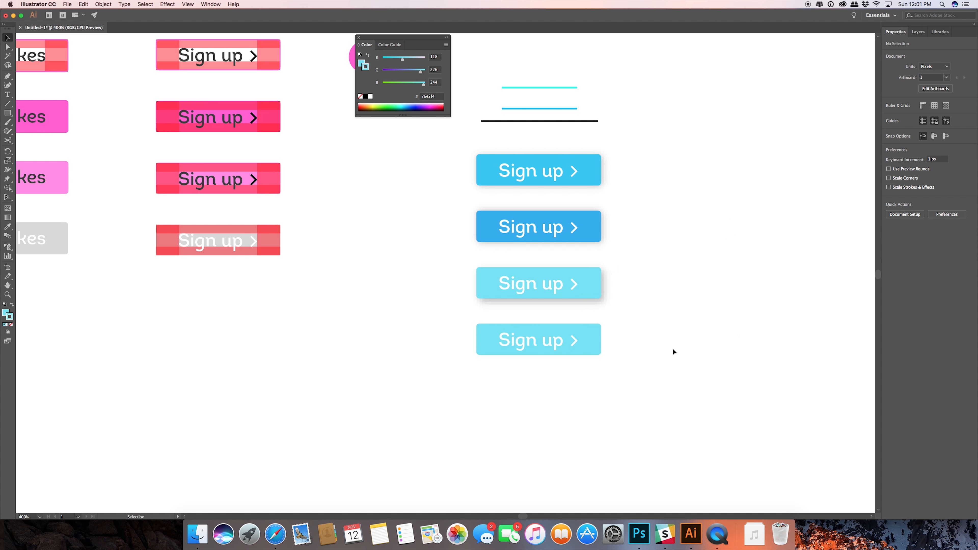
Recolour the fourth button's rectangle by sampling the light grey of the disabled name button with the Eyedropper.
left_click(593, 330)
key("i")
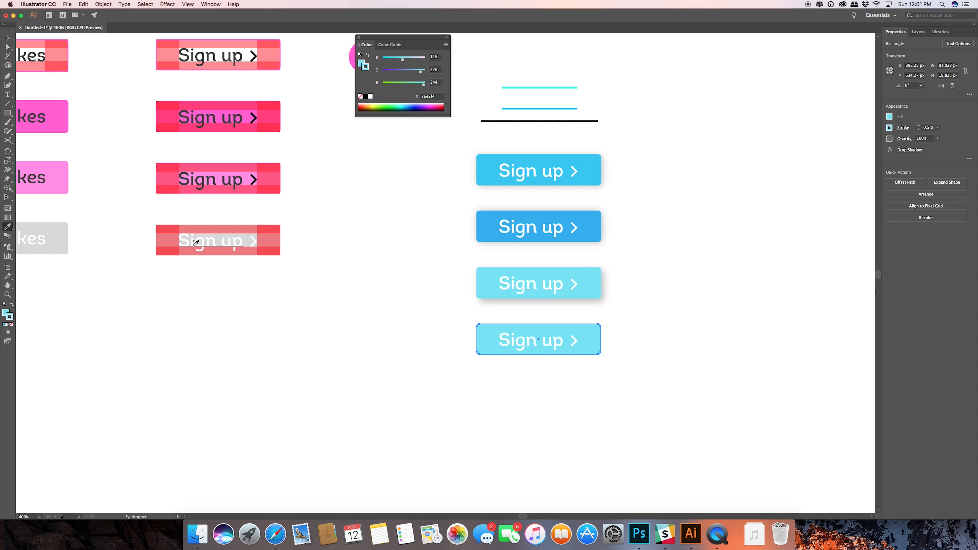
left_click(64, 233)
left_click(7, 39)
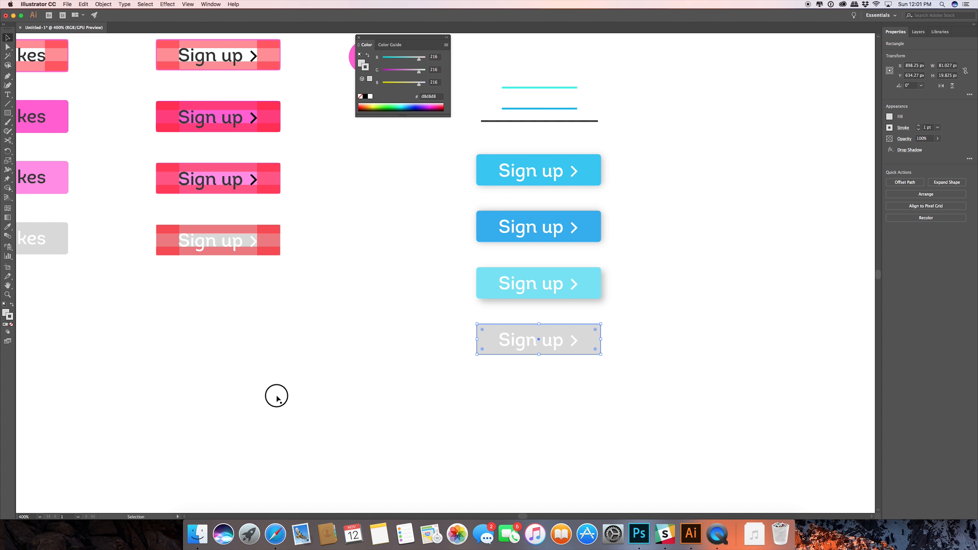
left_click(273, 395)
Change the fill of the "Sign up" text on the grey button to the darker grey #bababa.
left_click(517, 342)
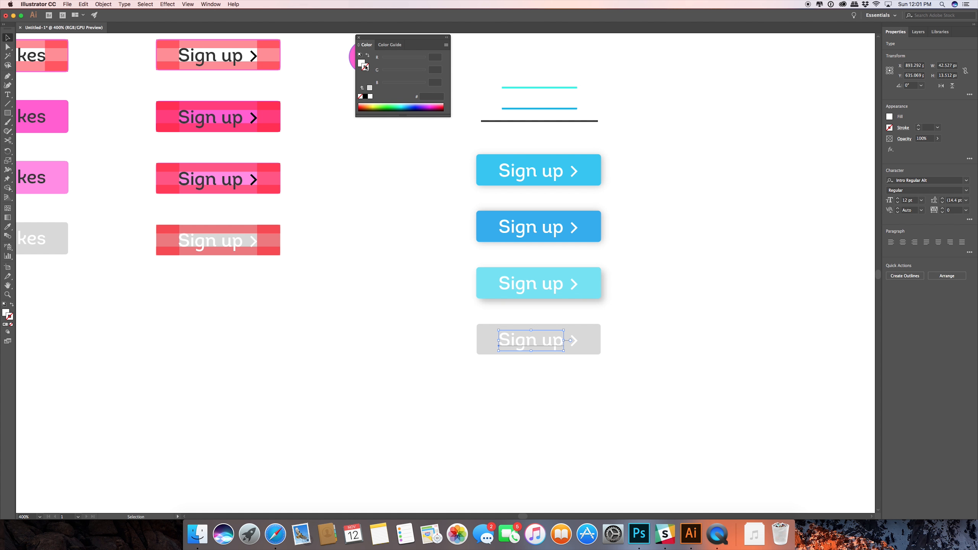
double_click(6, 314)
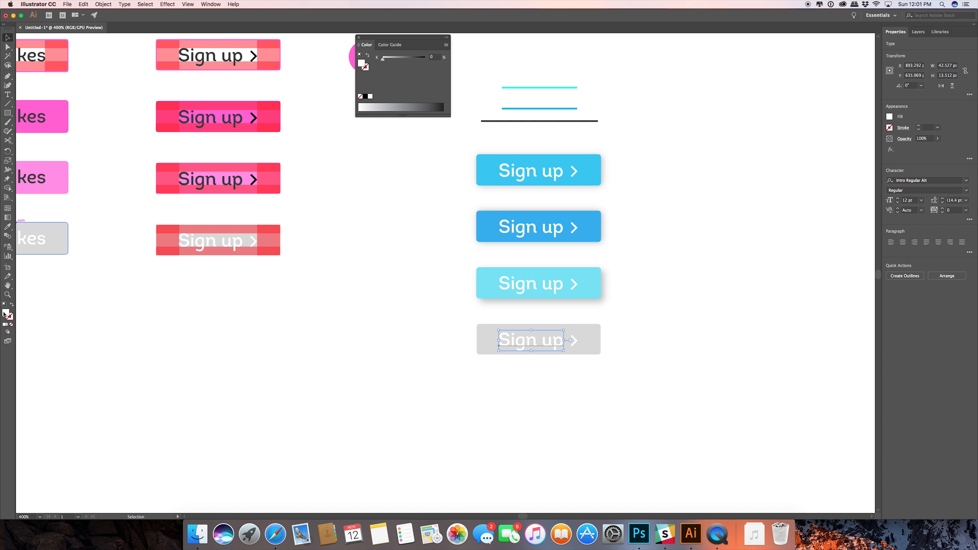
left_click_drag(388, 218, 381, 243)
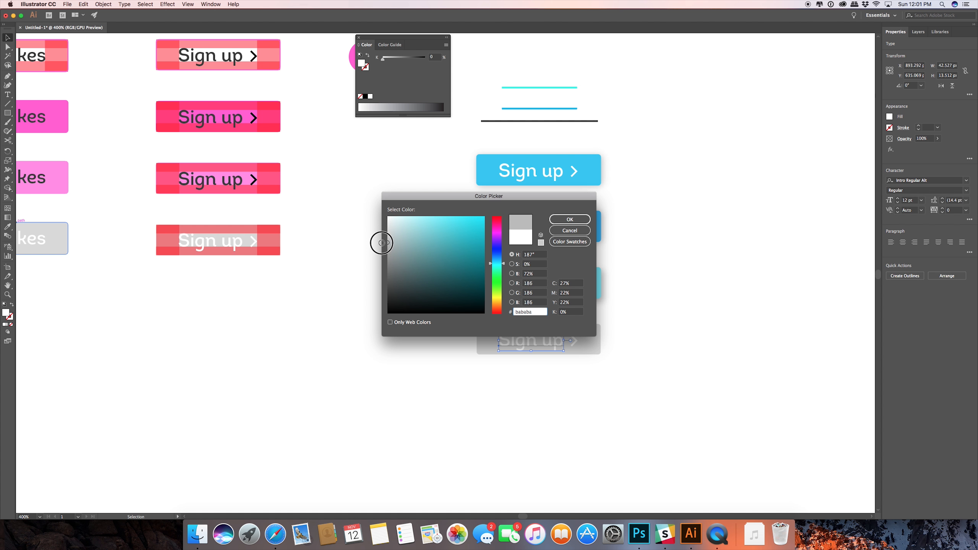
left_click(569, 219)
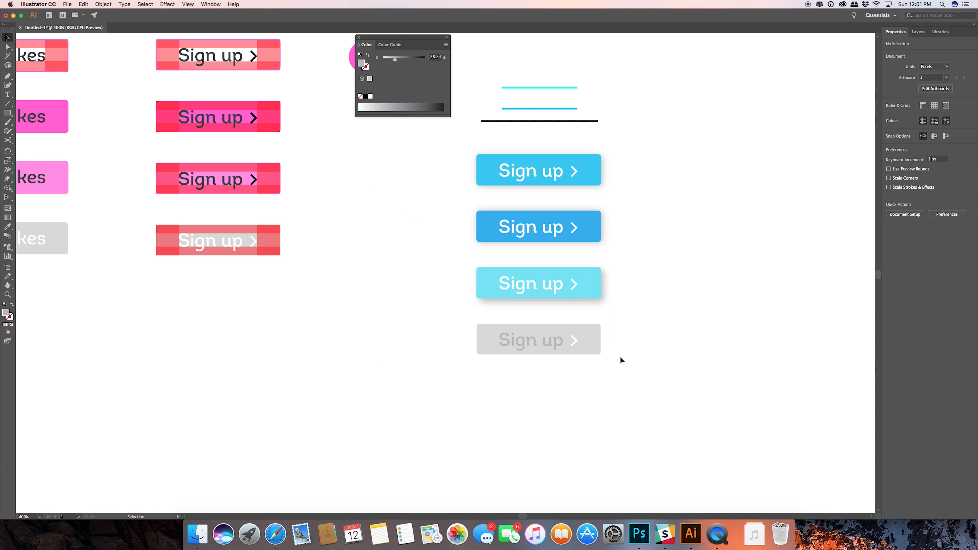
Match the grey button's chevron to its text by sampling the text's grey and swapping it from fill to stroke.
left_click(572, 341)
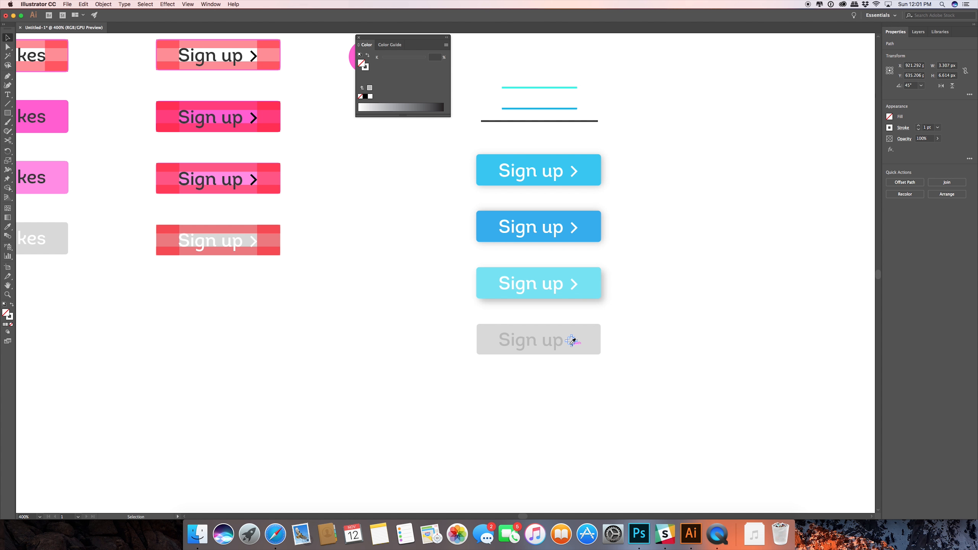
key("i")
left_click(556, 344)
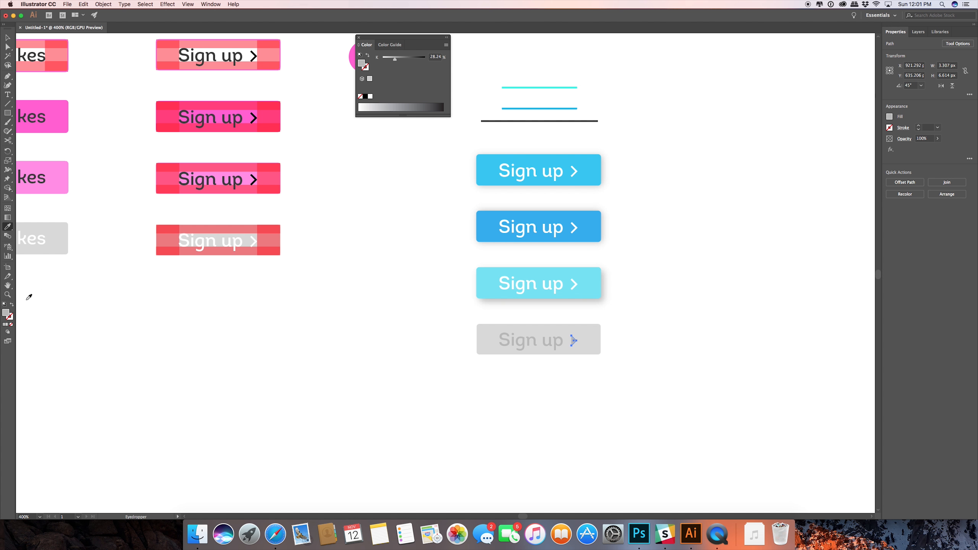
left_click(243, 356)
left_click(549, 346)
left_click(12, 305)
left_click(7, 37)
left_click(381, 312)
Move the three horizontal lines from above the blue buttons to the empty area on their right, and deselect them.
scroll(382, 310, "down", 2)
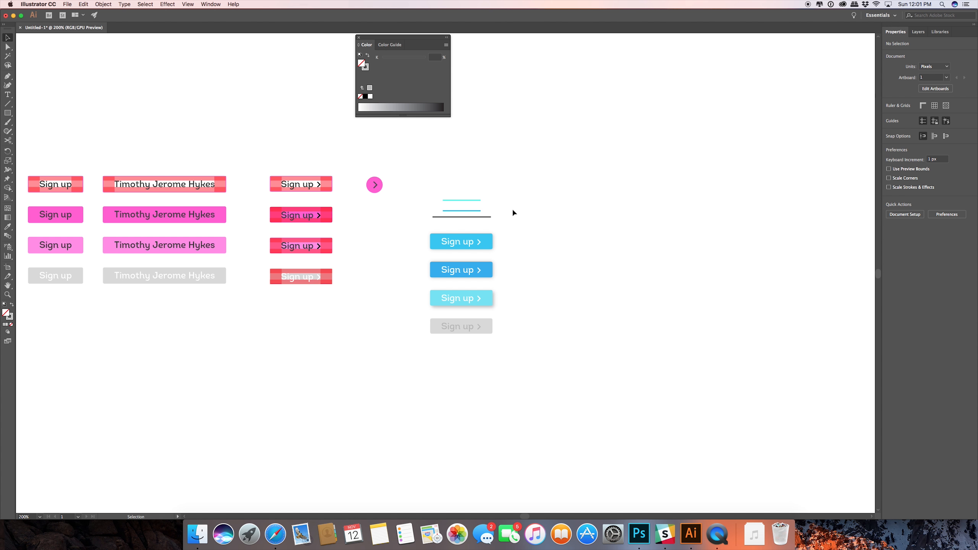
left_click_drag(430, 188, 571, 291)
left_click(525, 241)
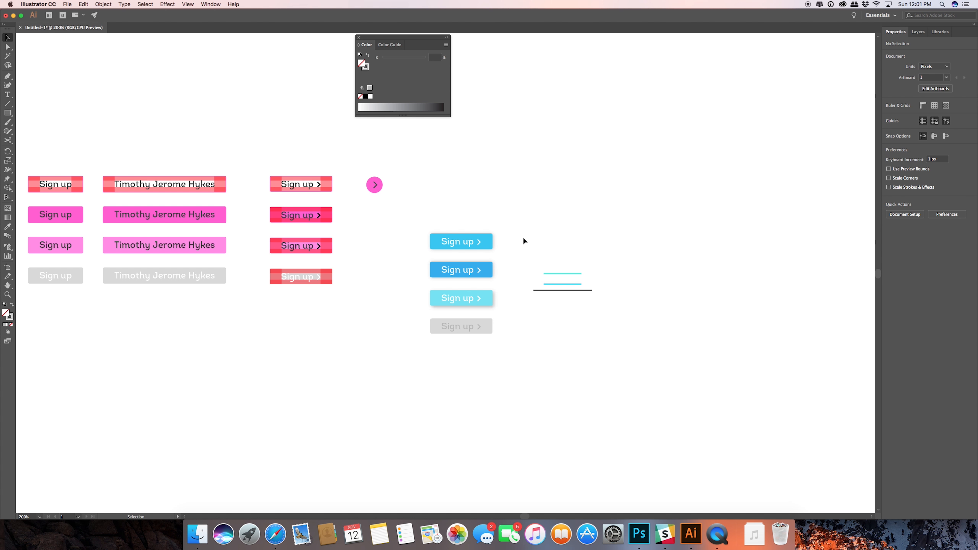
Move the column of four blue and grey "Sign up" buttons up, roughly level with the pink button sets, and deselect it.
scroll(522, 242, "down", 1)
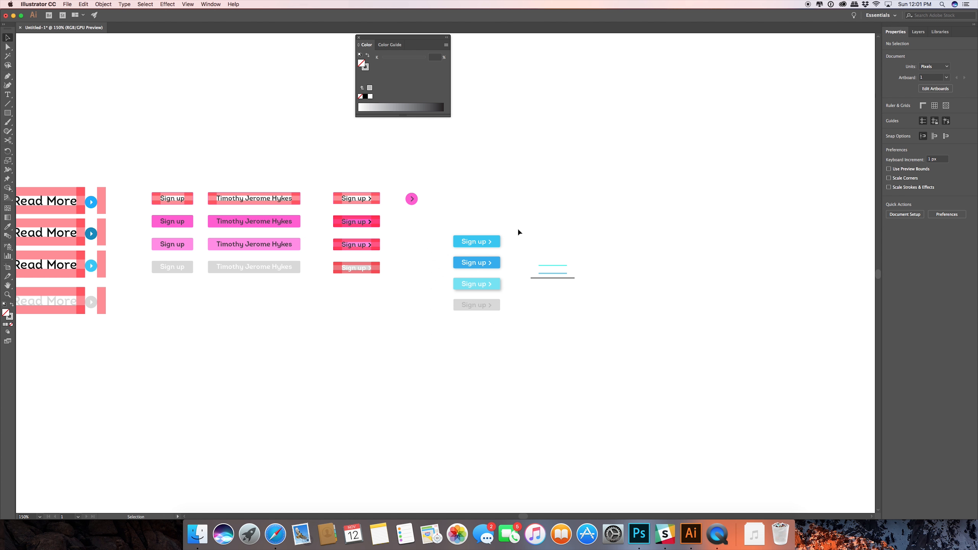
left_click_drag(524, 247, 483, 357)
left_click_drag(472, 278, 466, 233)
left_click_drag(229, 205, 363, 210)
left_click(594, 203)
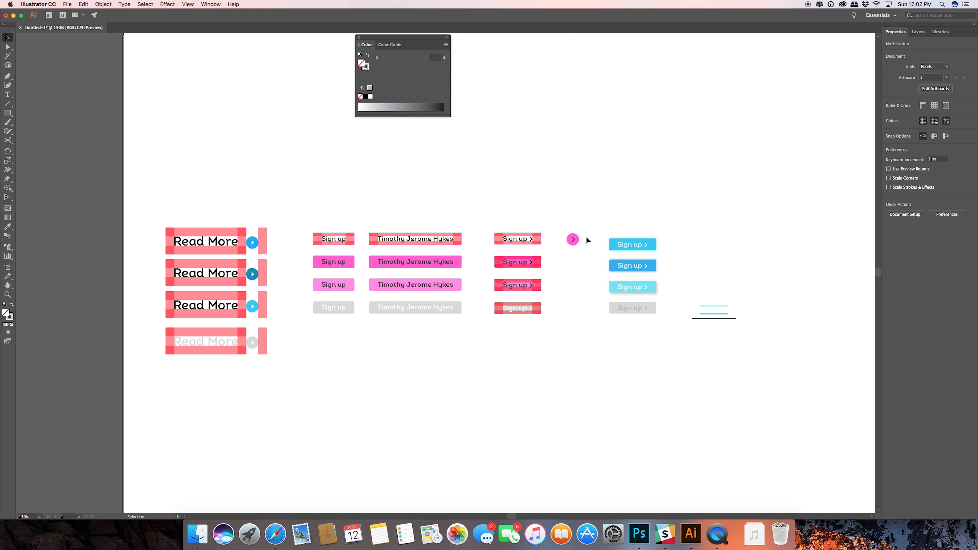
scroll(577, 244, "up", 6)
scroll(573, 242, "down", 6)
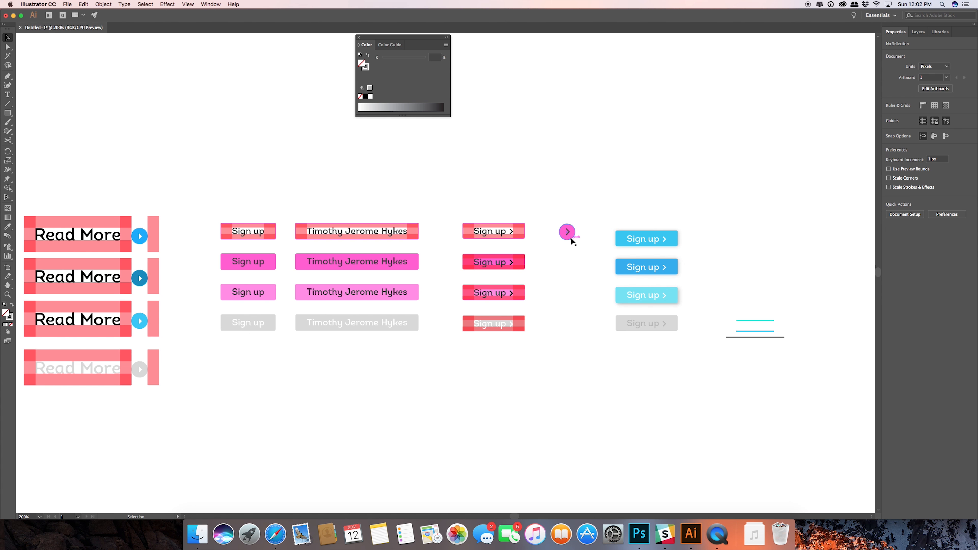